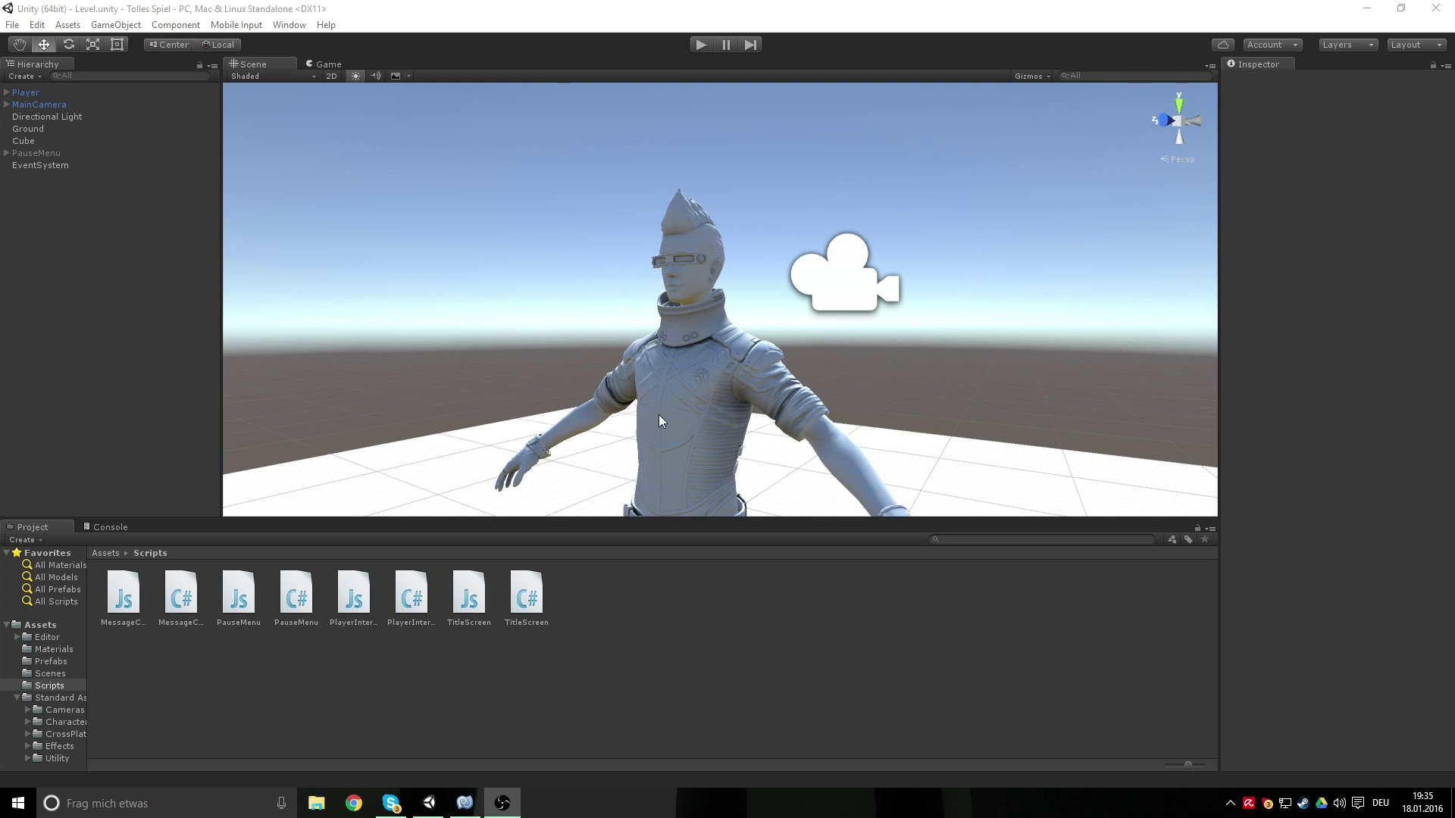
# Preview the Scripts folder's JavaScript and C# scripts, ending on the C# MessageControl code
pyautogui.keyDown('alt'); pyautogui.moveTo(864, 391); pyautogui.dragTo(859, 401); pyautogui.keyUp('alt')
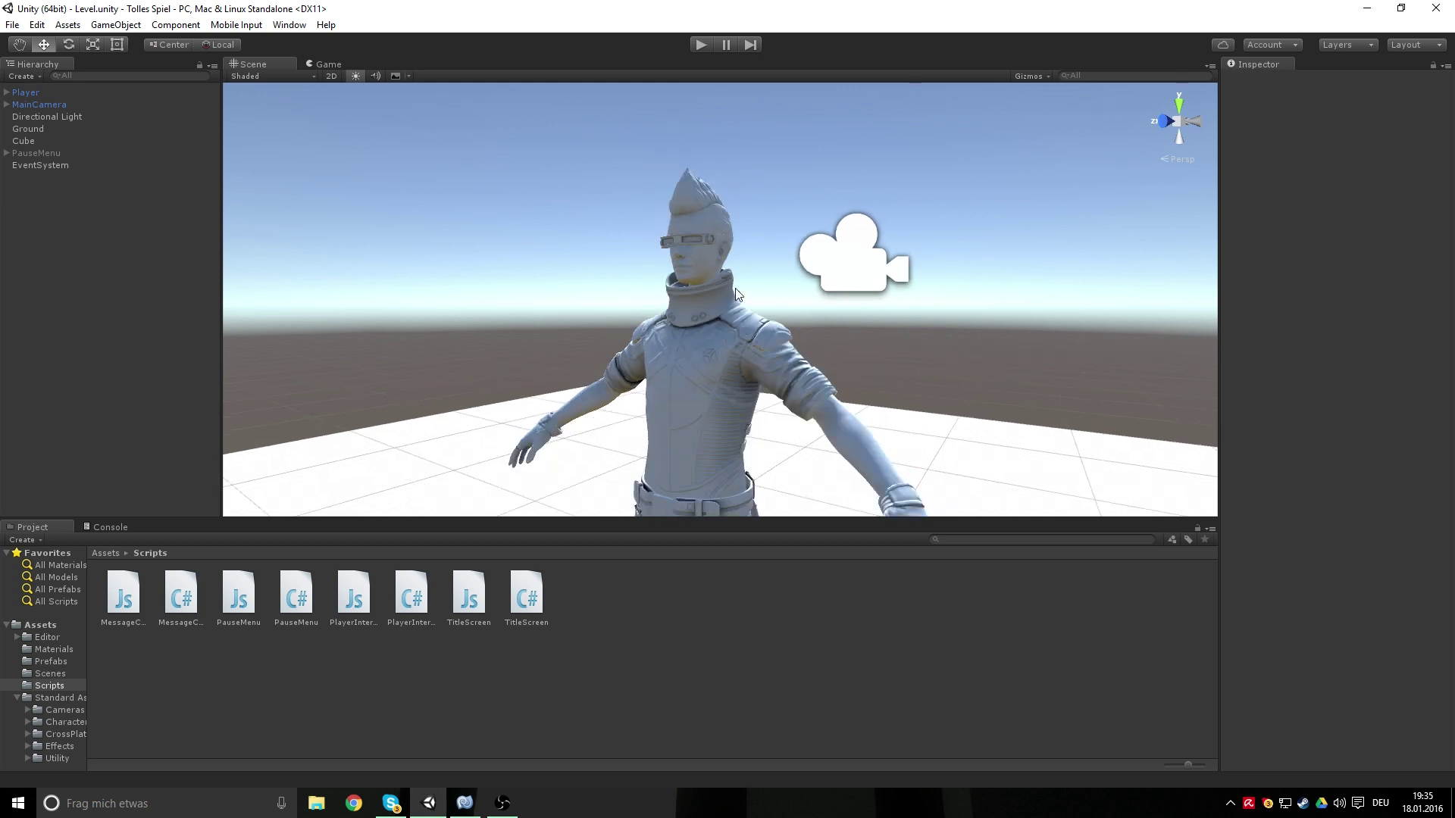
pyautogui.click(116, 593)
pyautogui.click(181, 595)
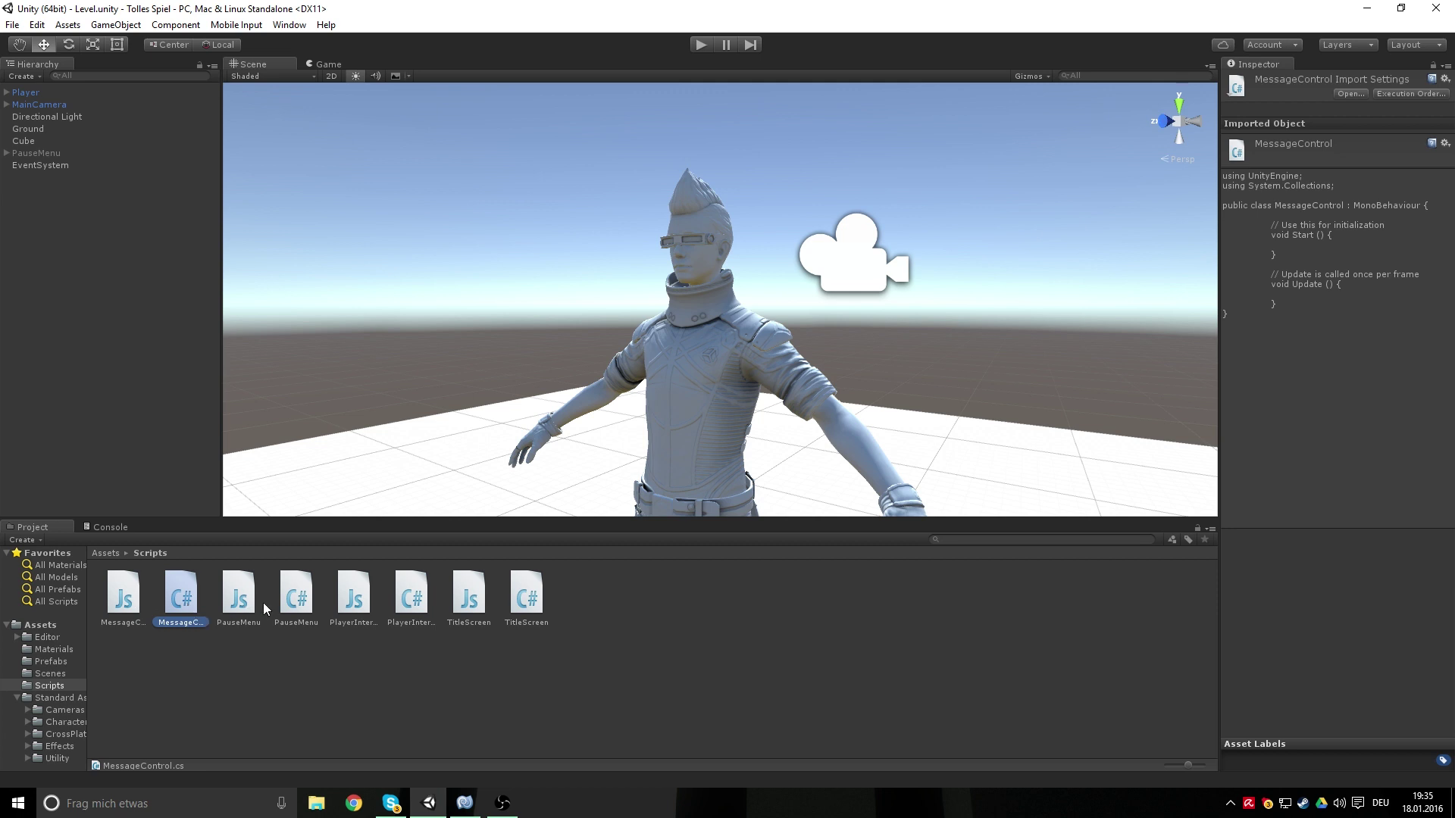
pyautogui.click(298, 607)
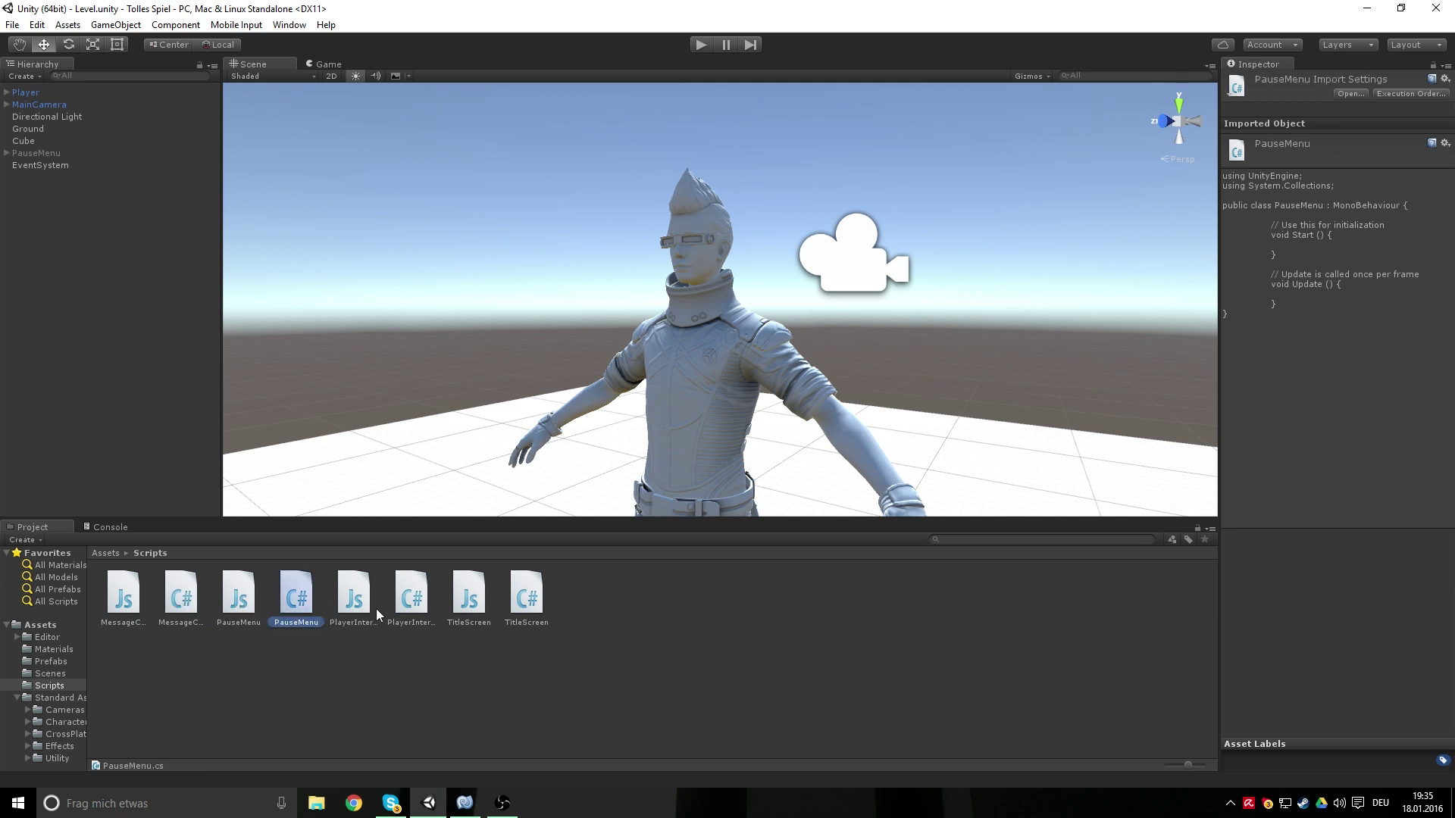
pyautogui.click(414, 588)
pyautogui.click(528, 604)
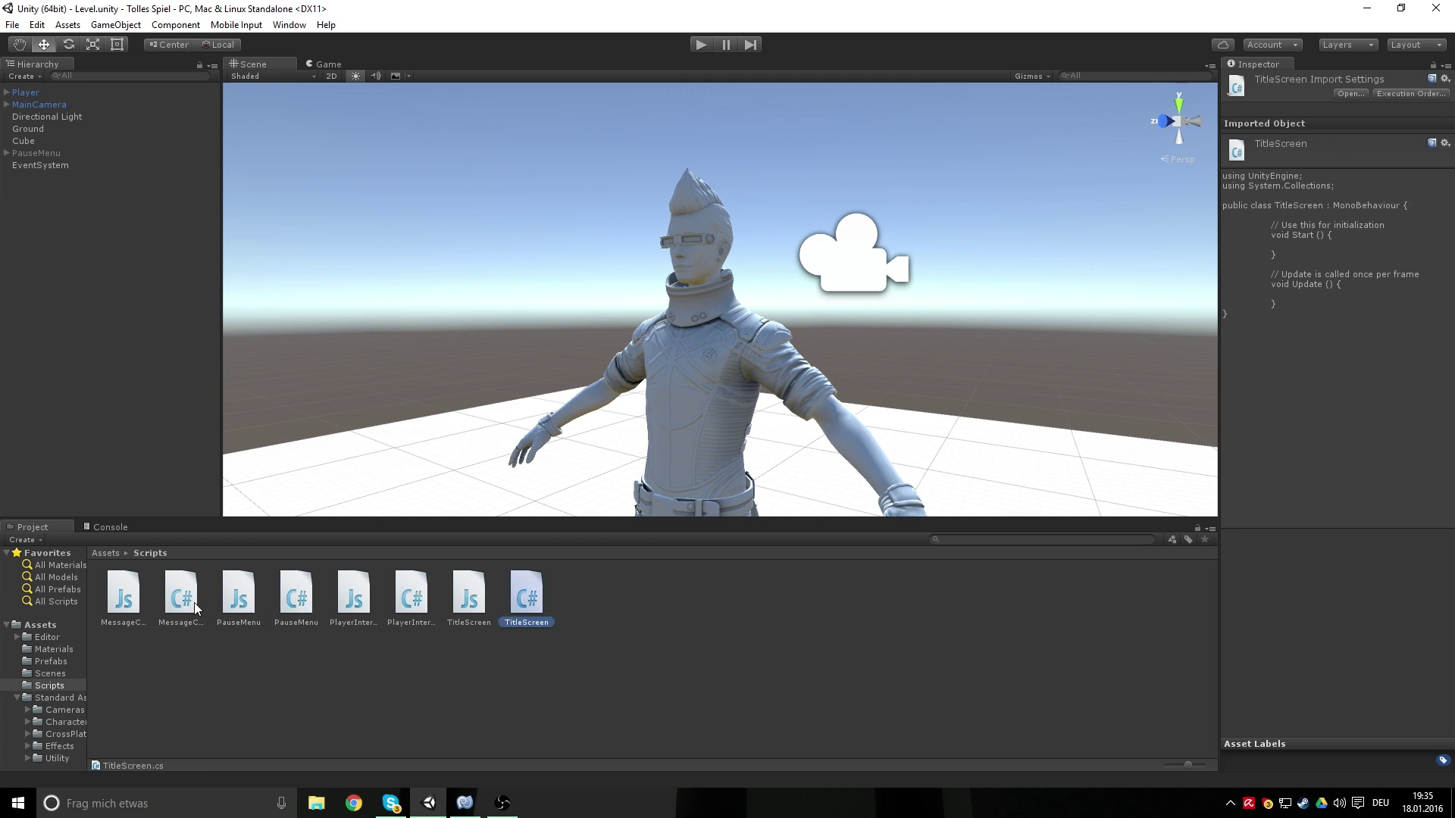
pyautogui.click(174, 607)
pyautogui.click(112, 606)
pyautogui.click(174, 606)
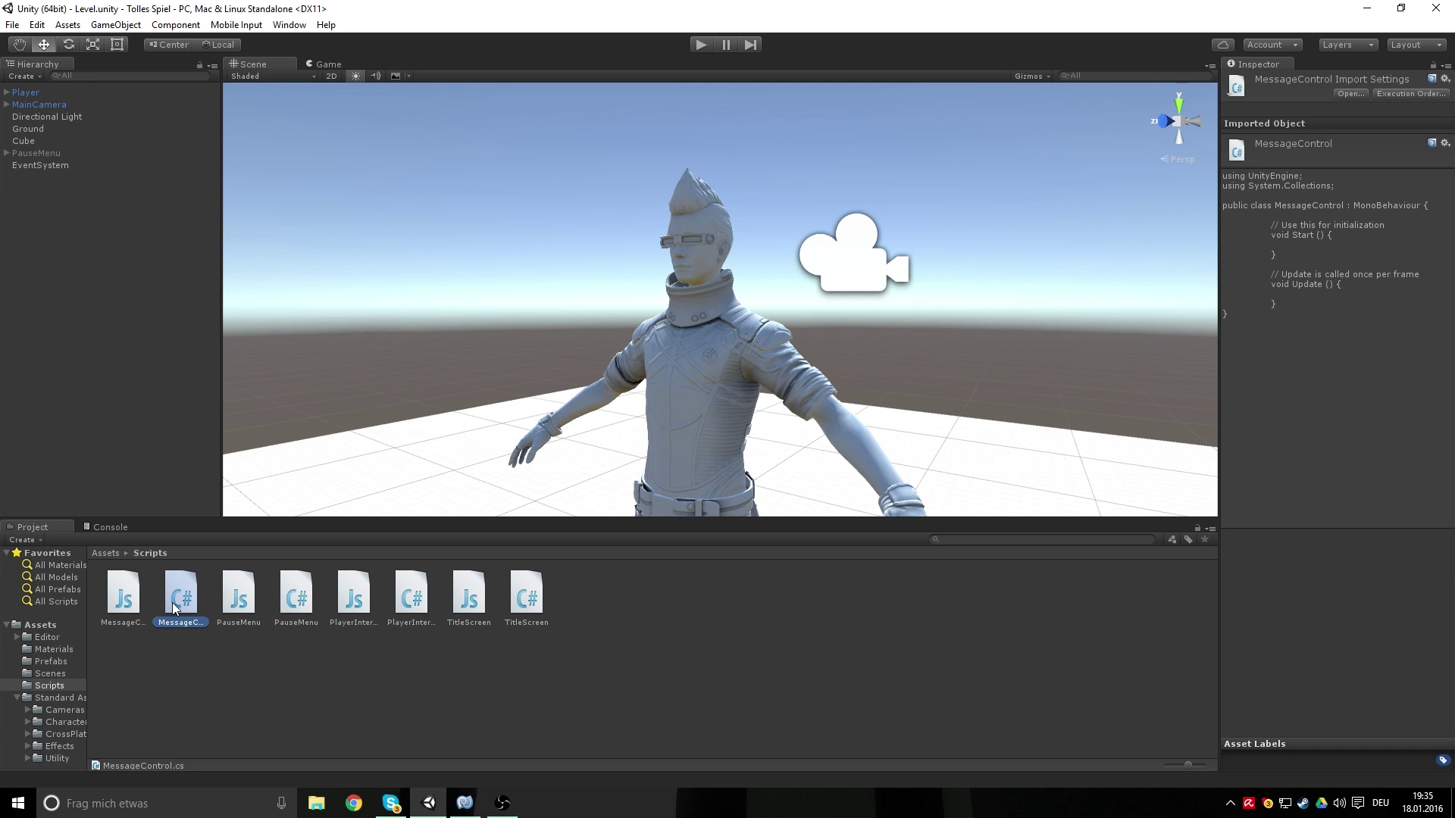
# Open MessageControl.js and MessageControl.cs in MonoDevelop and maximize the editor window
pyautogui.doubleClick(124, 601)
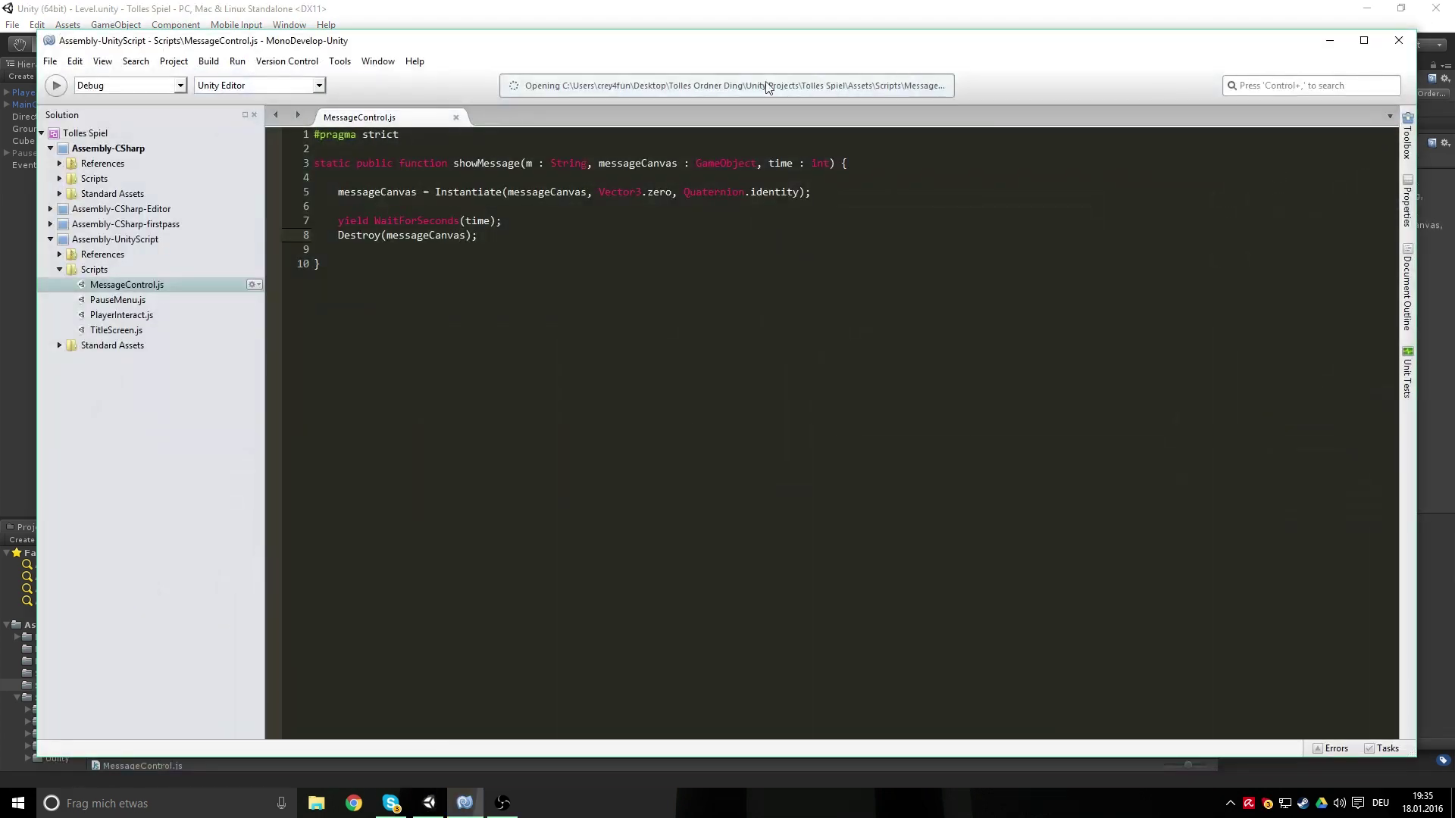
pyautogui.click(724, 9)
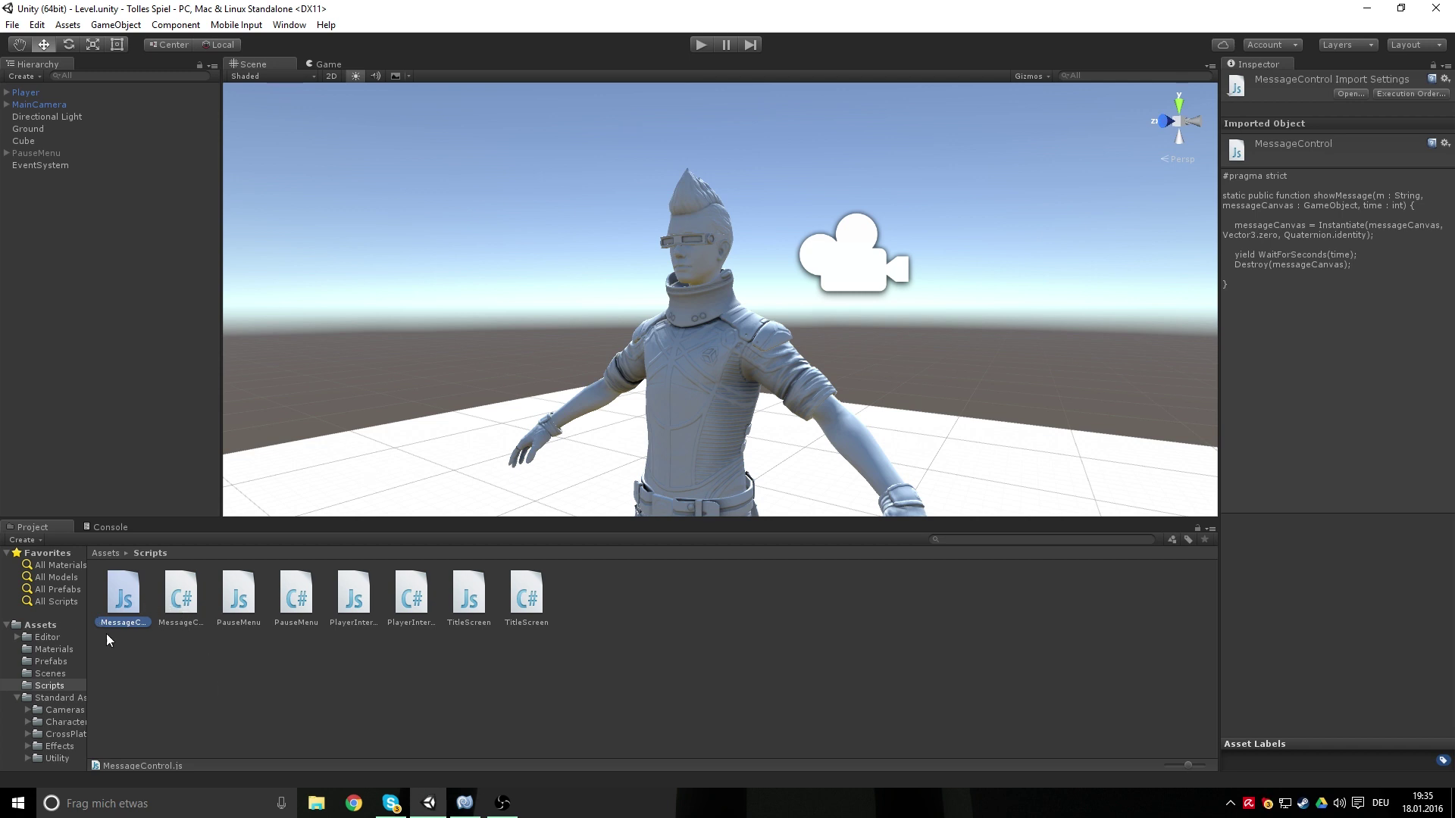
pyautogui.doubleClick(166, 594)
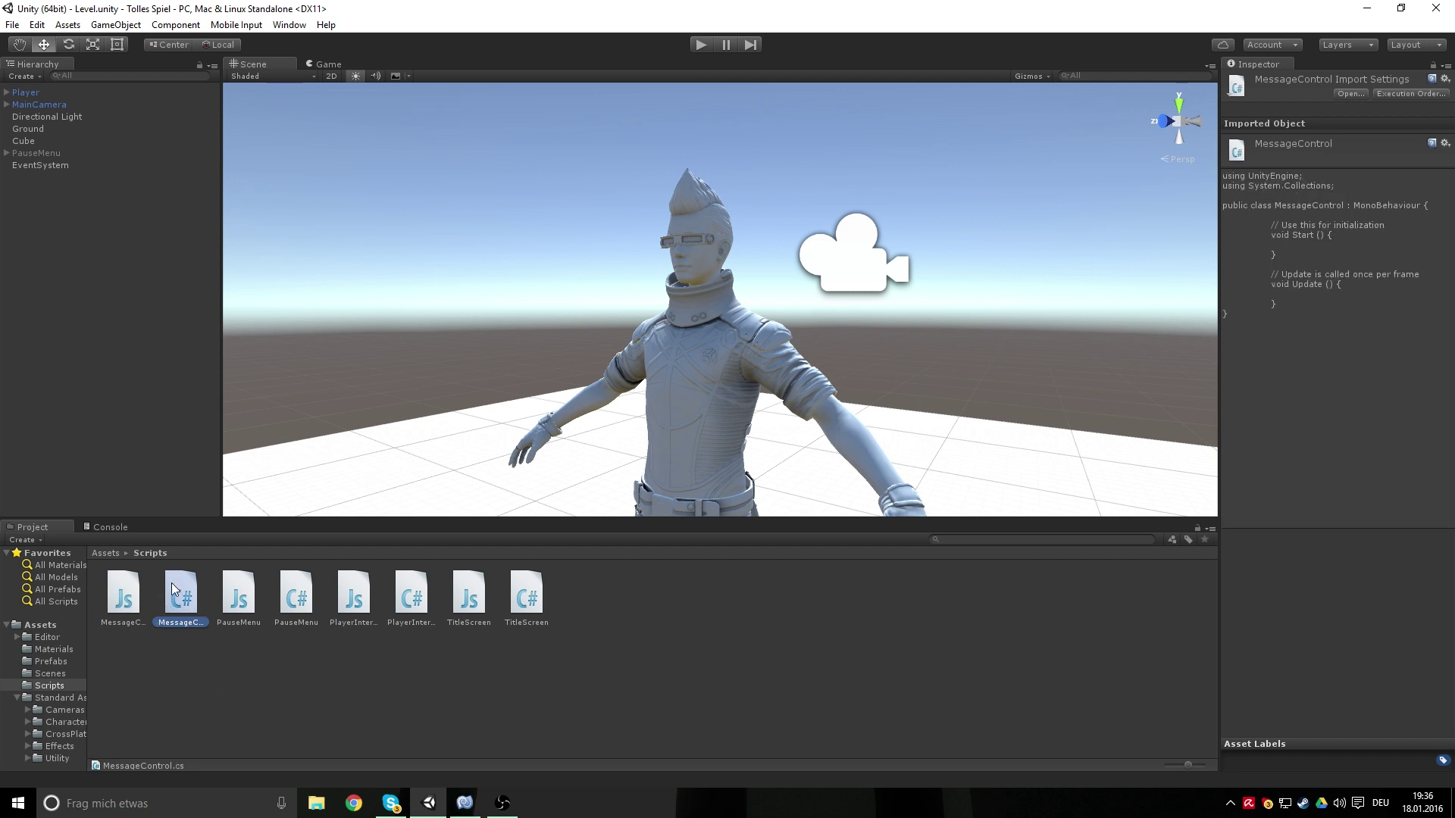
pyautogui.click(464, 803)
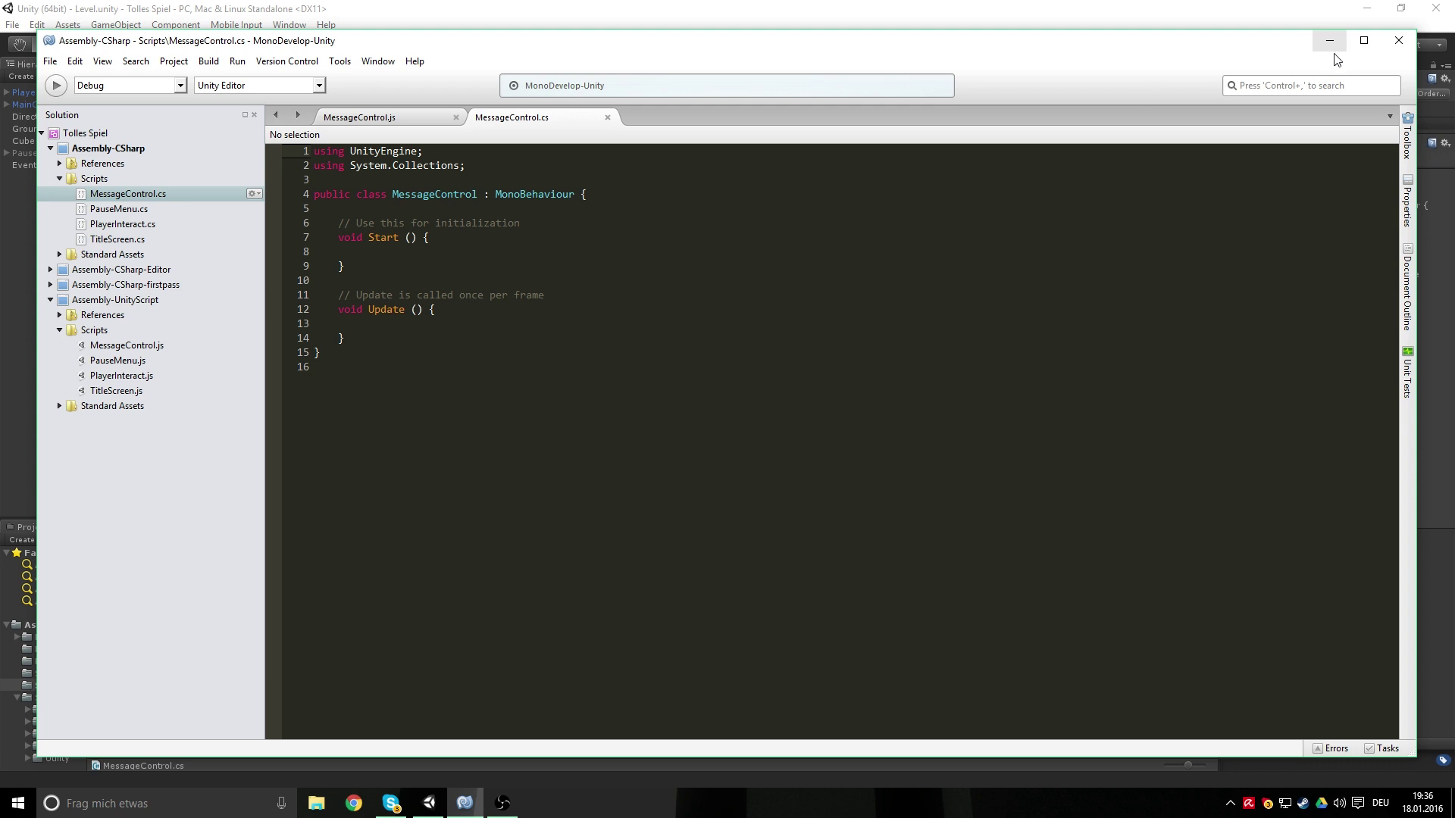
pyautogui.click(1364, 41)
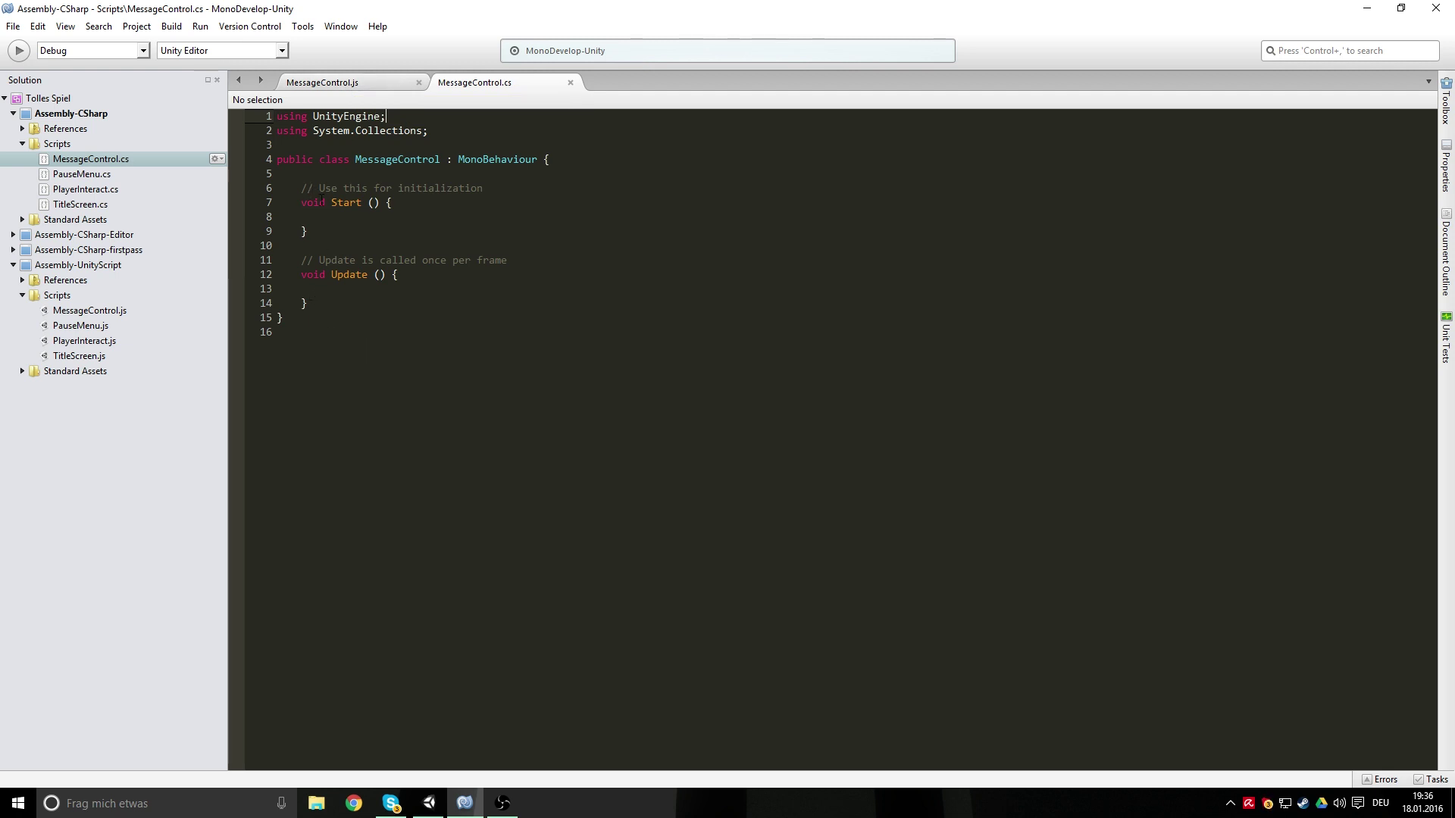
# Delete the empty Start and Update methods on lines 6–14 of MessageControl.cs
pyautogui.doubleClick(313, 203)
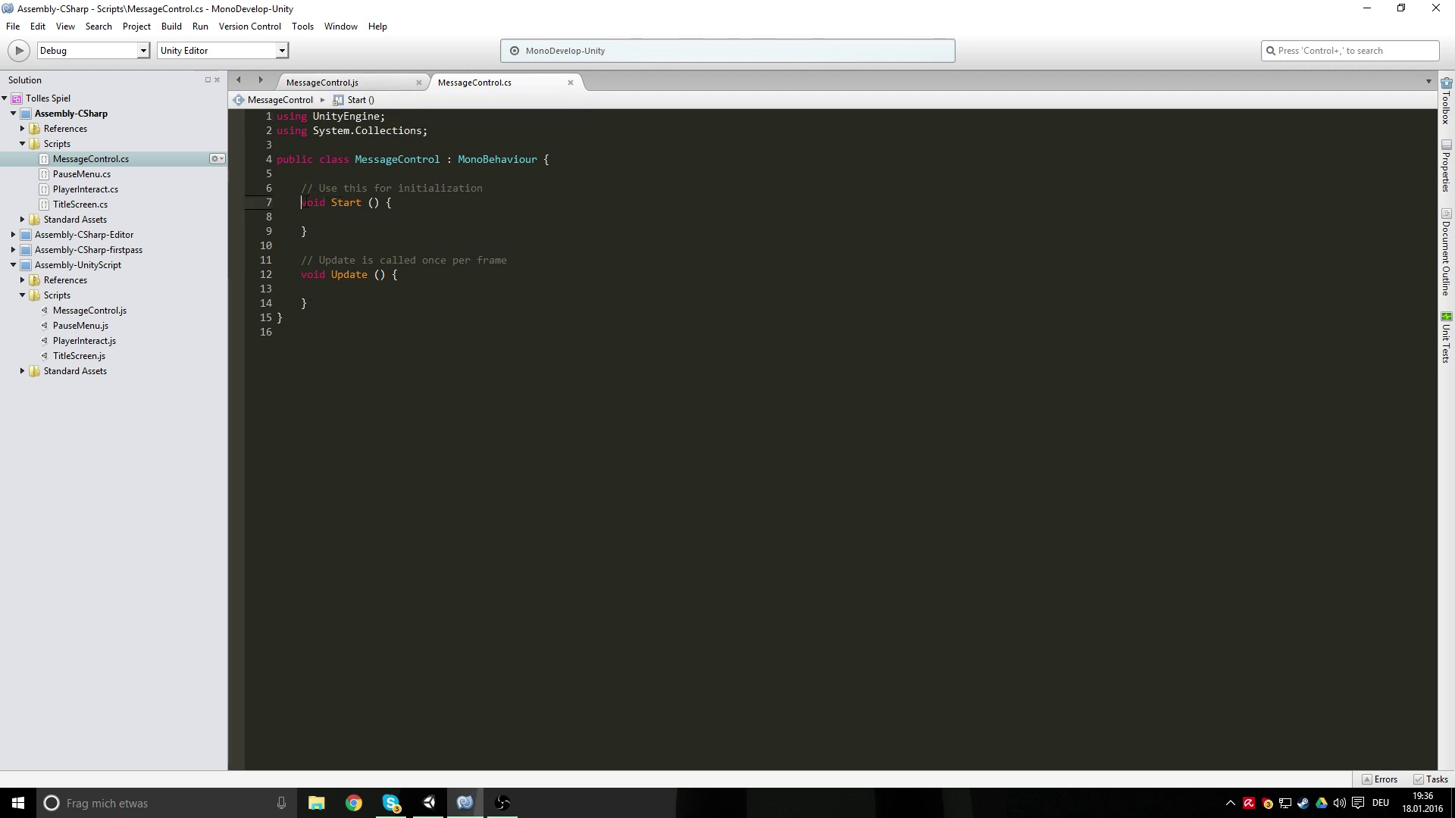
pyautogui.click(350, 260)
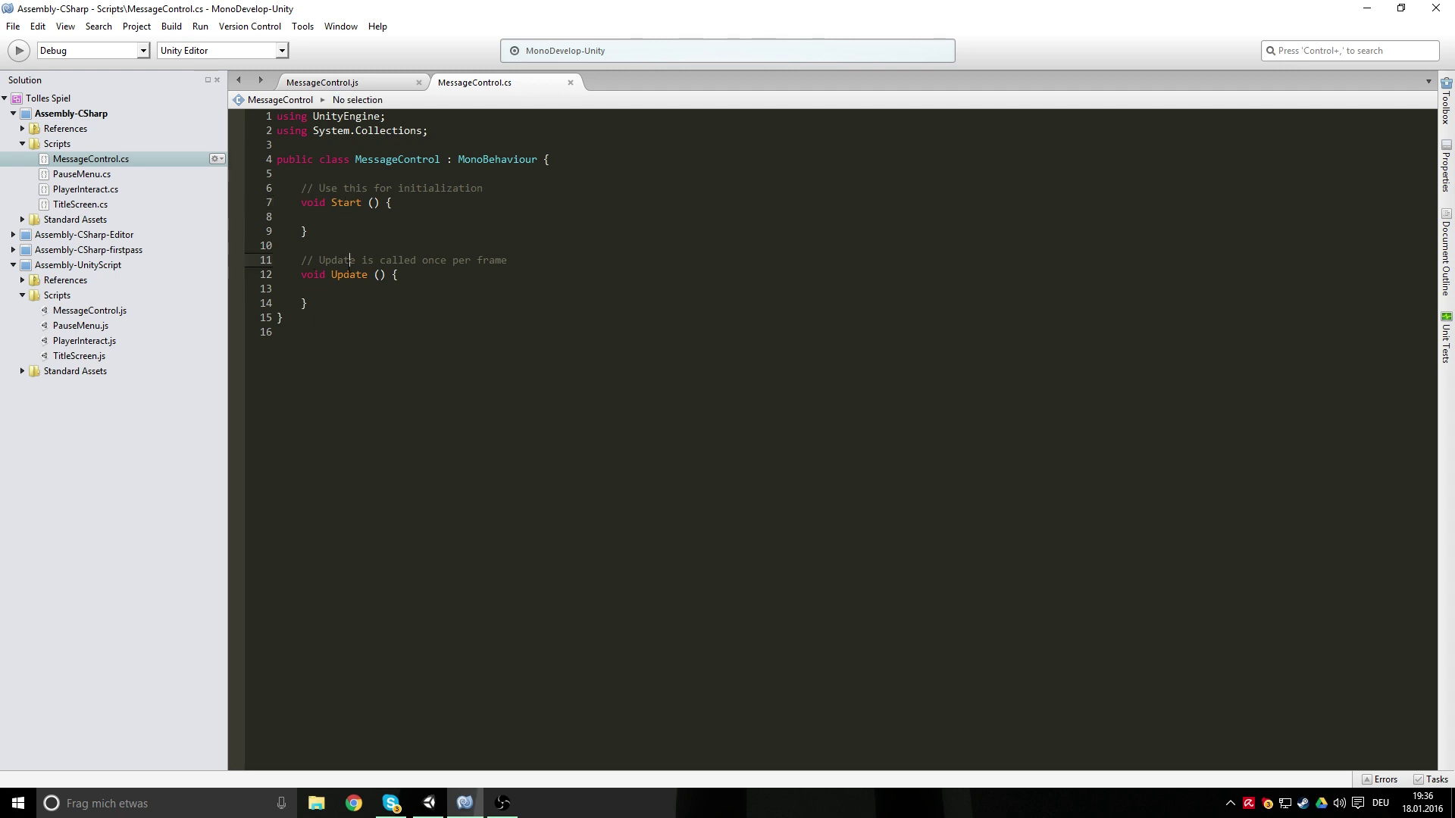
pyautogui.doubleClick(313, 204)
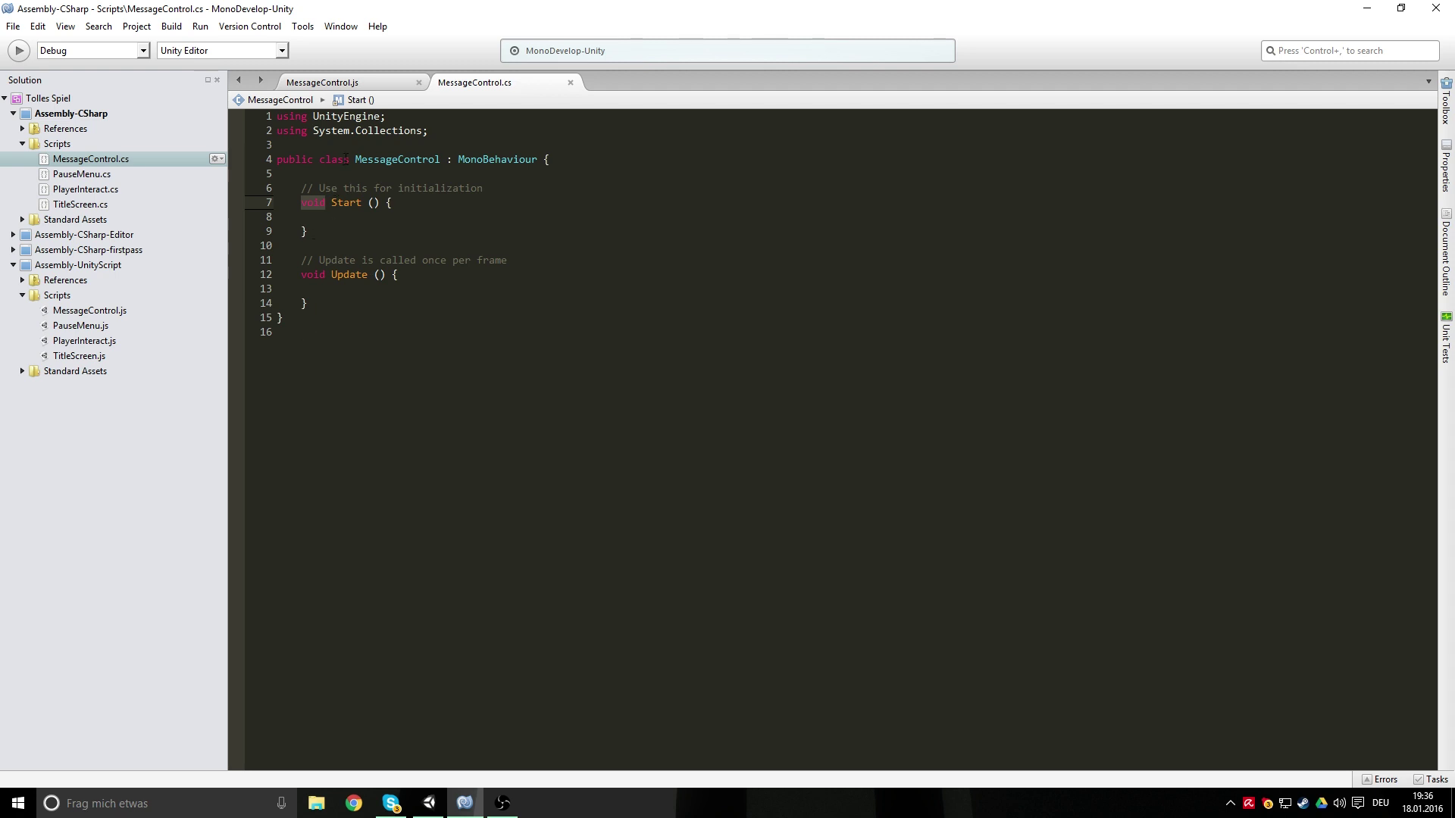
pyautogui.moveTo(308, 303); pyautogui.dragTo(302, 188)
pyautogui.press('Delete')
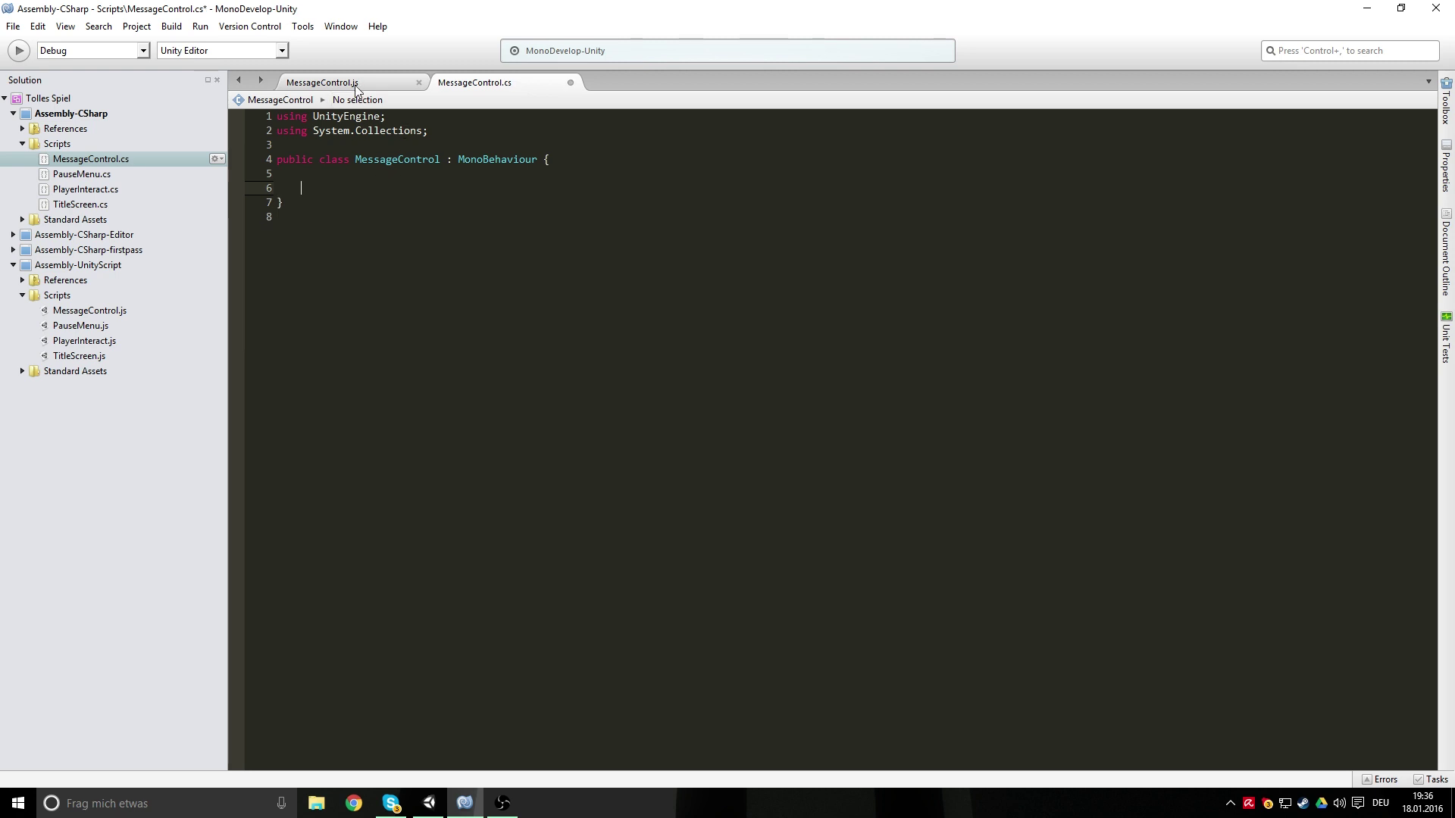
pyautogui.click(333, 82)
# Copy the showMessage function from MessageControl.js and paste it into the C# class
pyautogui.moveTo(276, 229); pyautogui.dragTo(254, 123)
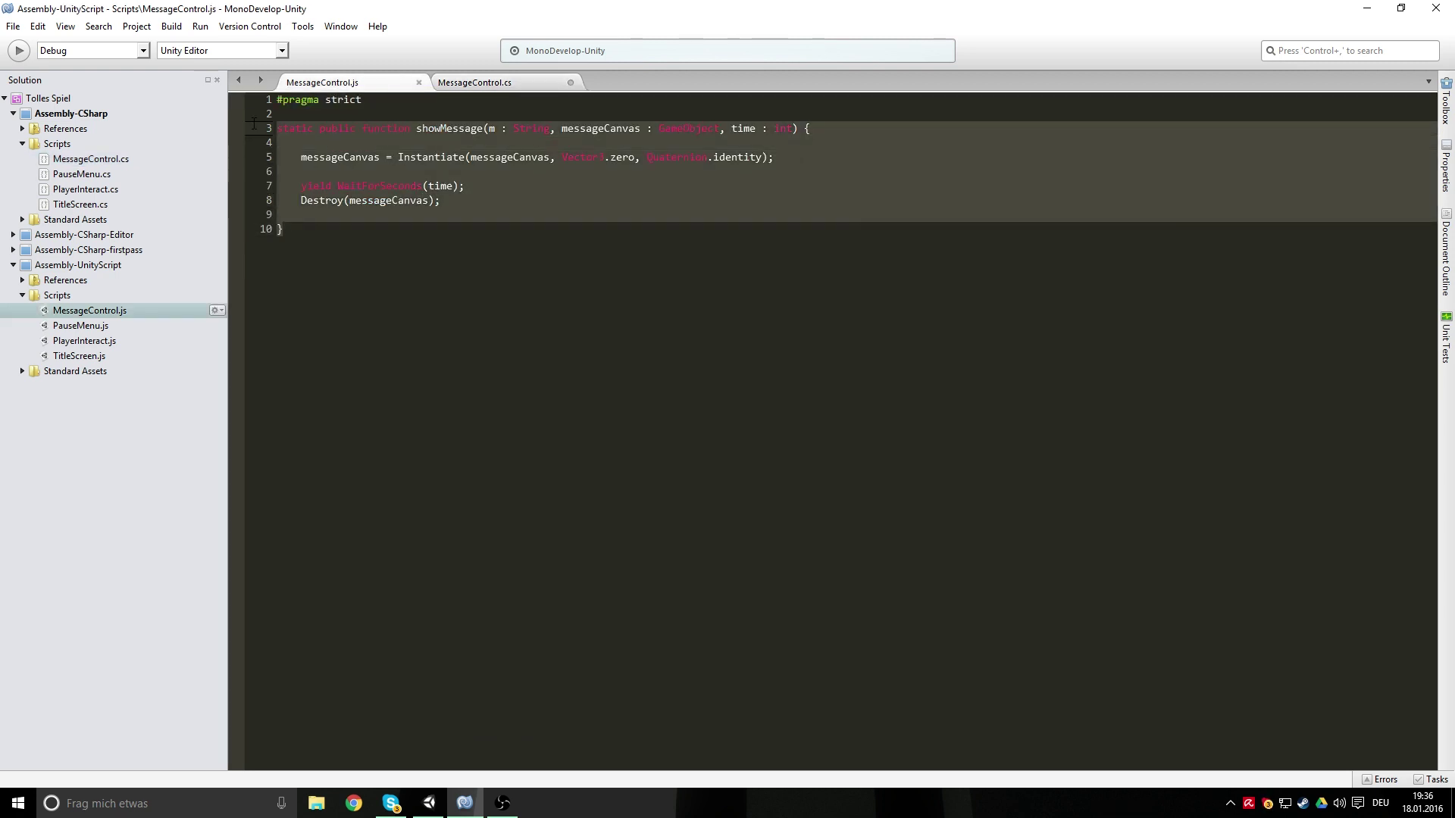
pyautogui.hotkey('ctrl', 'c')
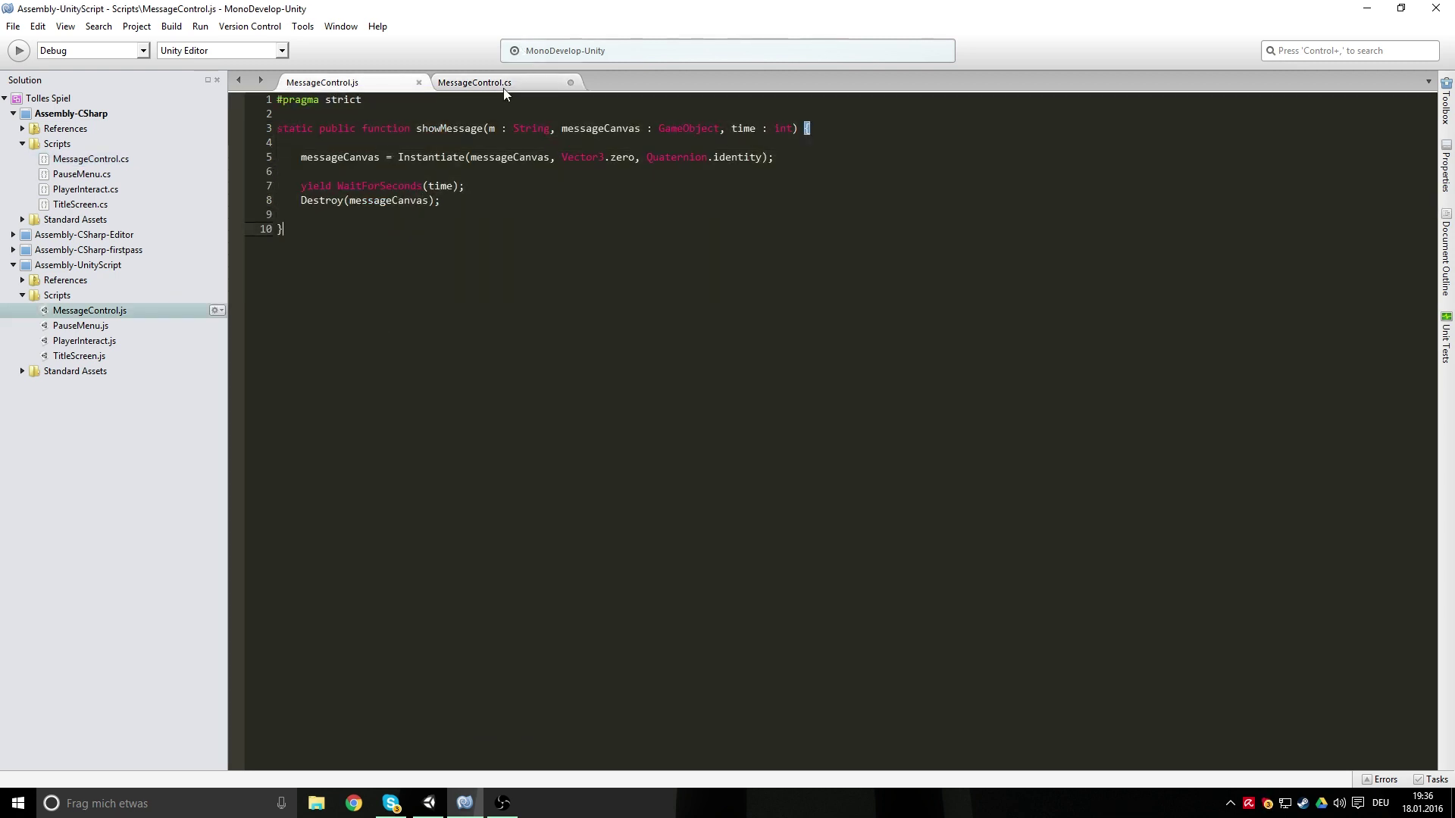
pyautogui.click(474, 82)
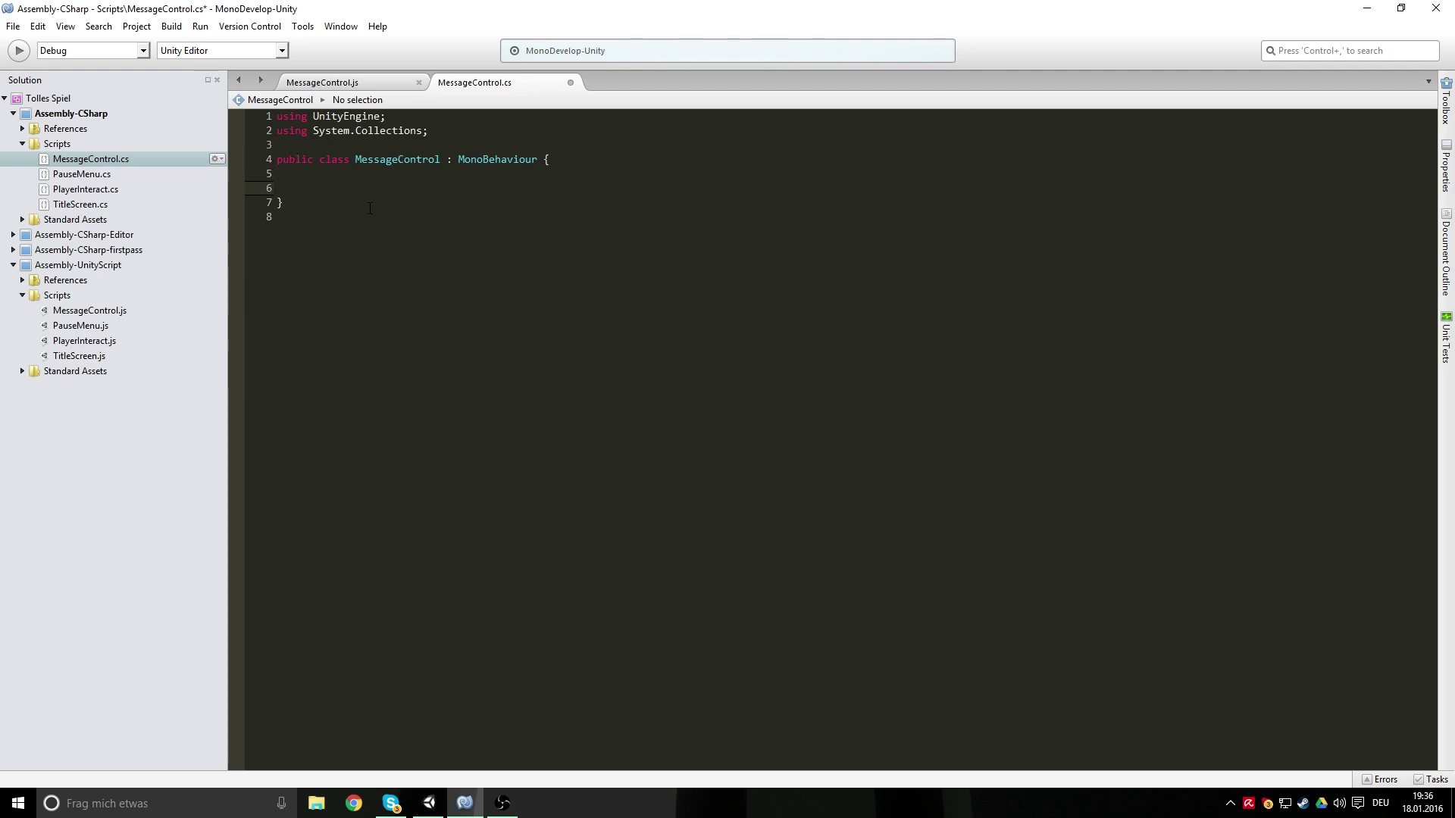
pyautogui.hotkey('ctrl', 'v')
# Compare the pasted showMessage in MessageControl.cs with the JavaScript original
pyautogui.click(322, 82)
pyautogui.moveTo(236, 221)
pyautogui.mouseDown()
pyautogui.moveTo(250, 128)
pyautogui.moveTo(302, 248)
pyautogui.mouseUp()
pyautogui.click(281, 229)
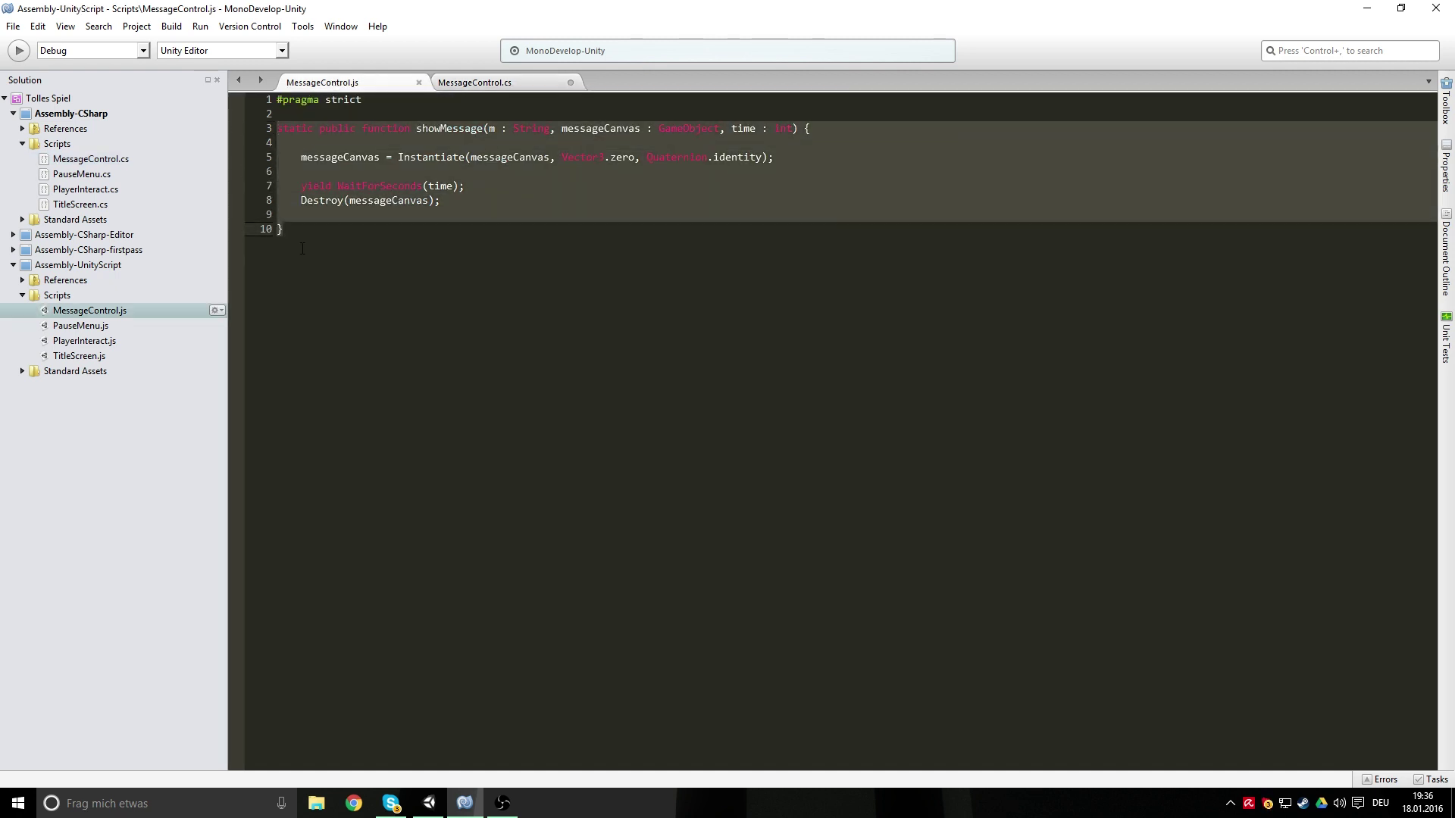
pyautogui.click(302, 248)
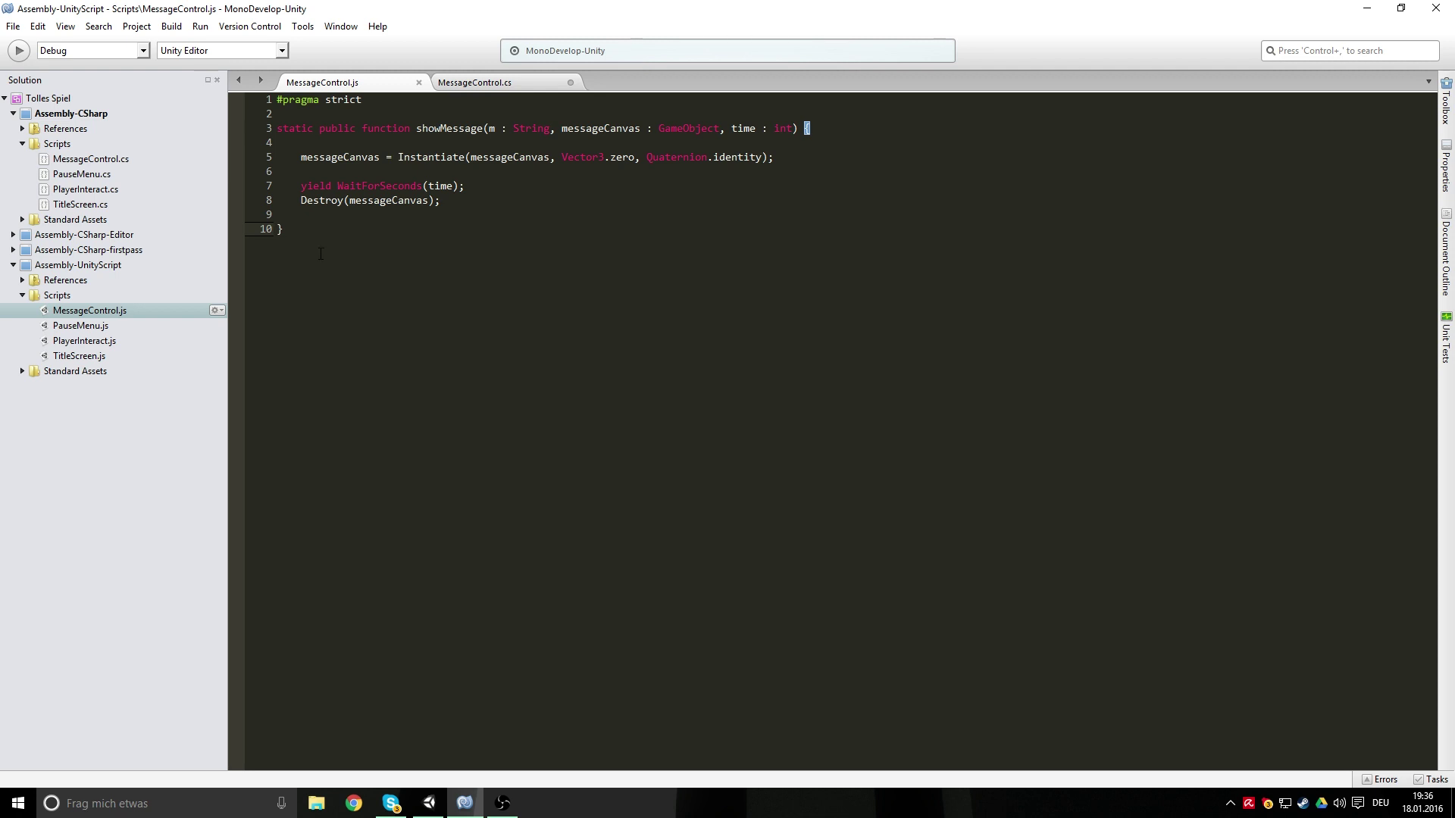
pyautogui.click(500, 84)
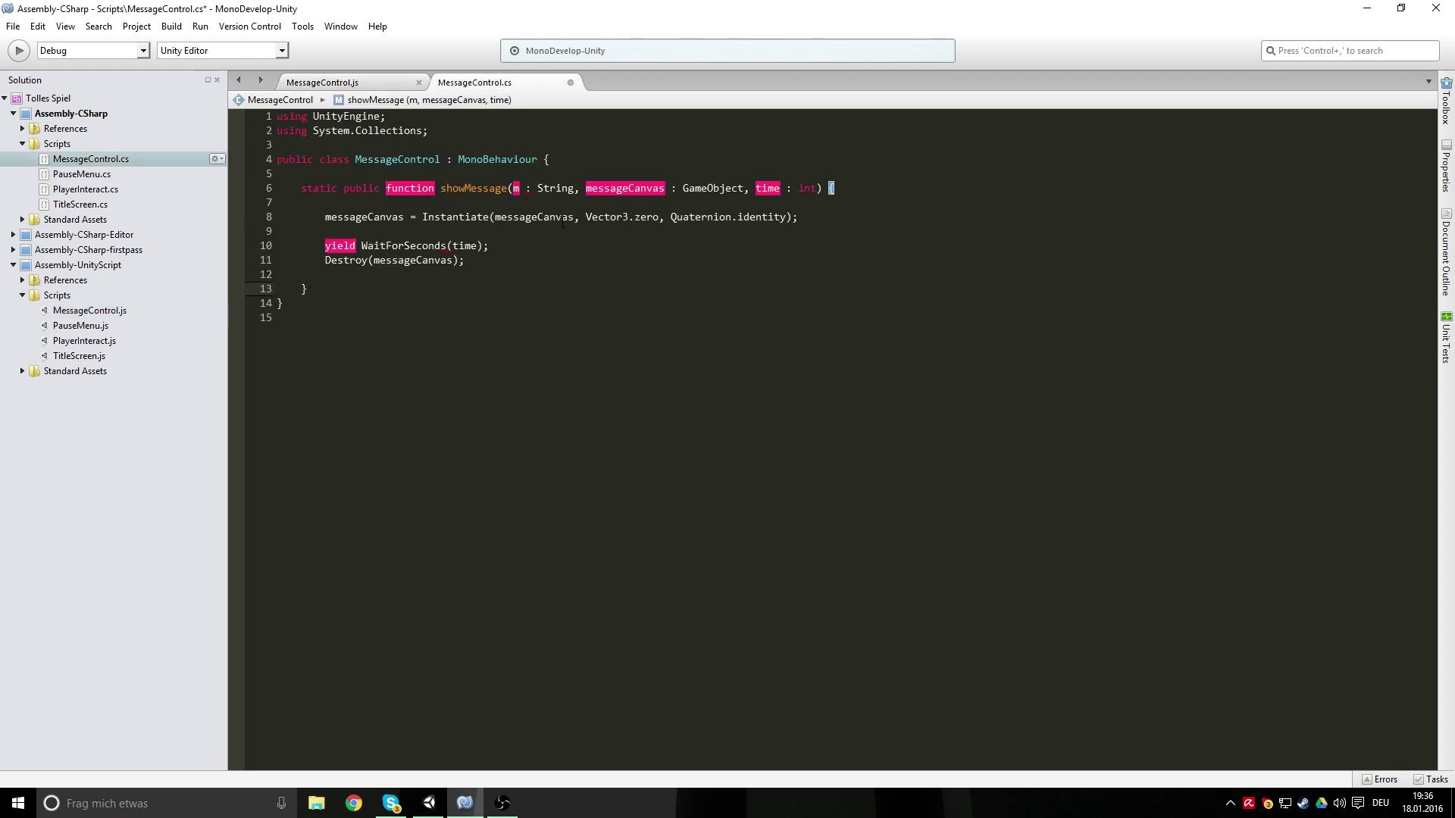
pyautogui.click(324, 86)
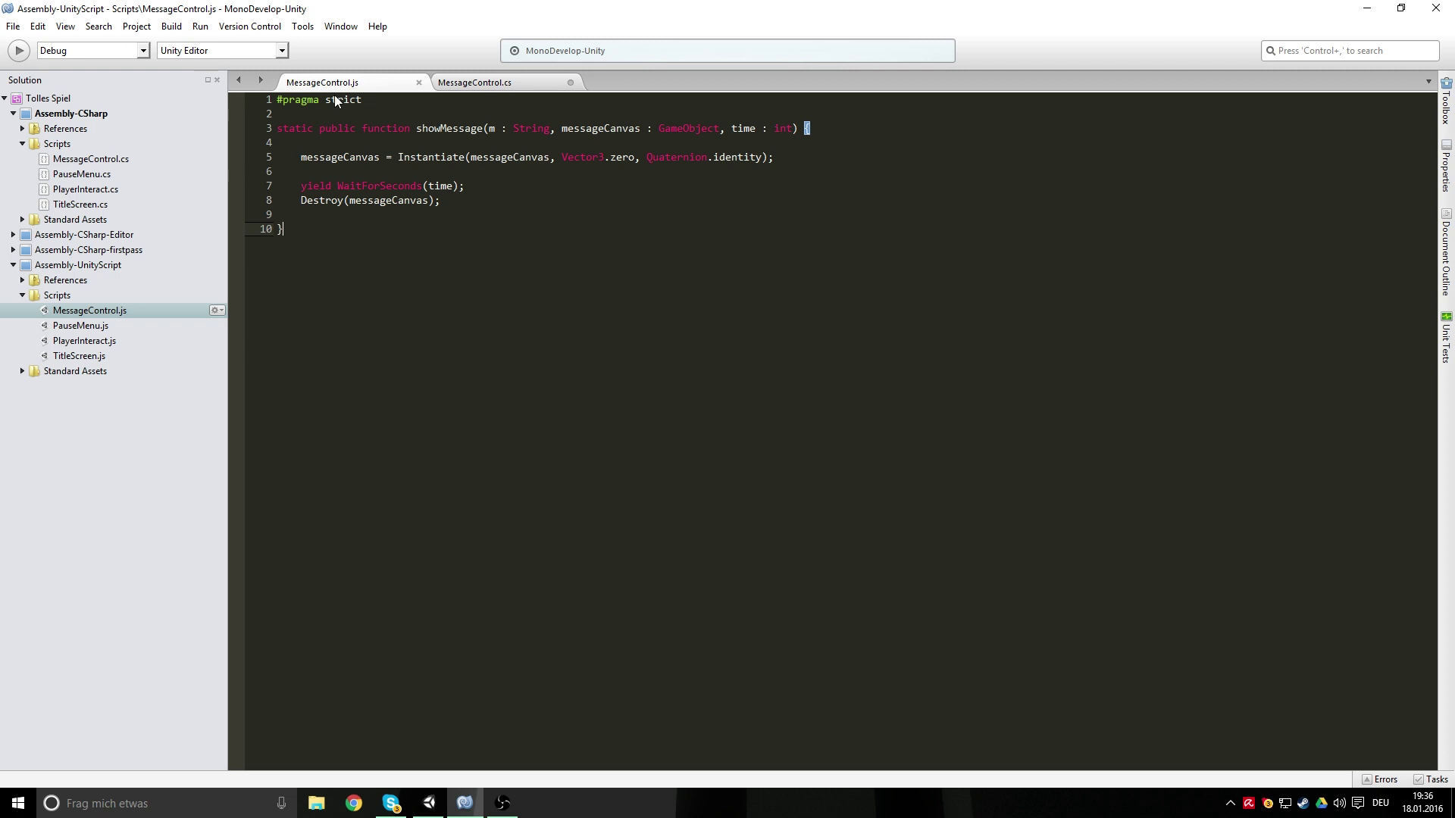
pyautogui.click(504, 82)
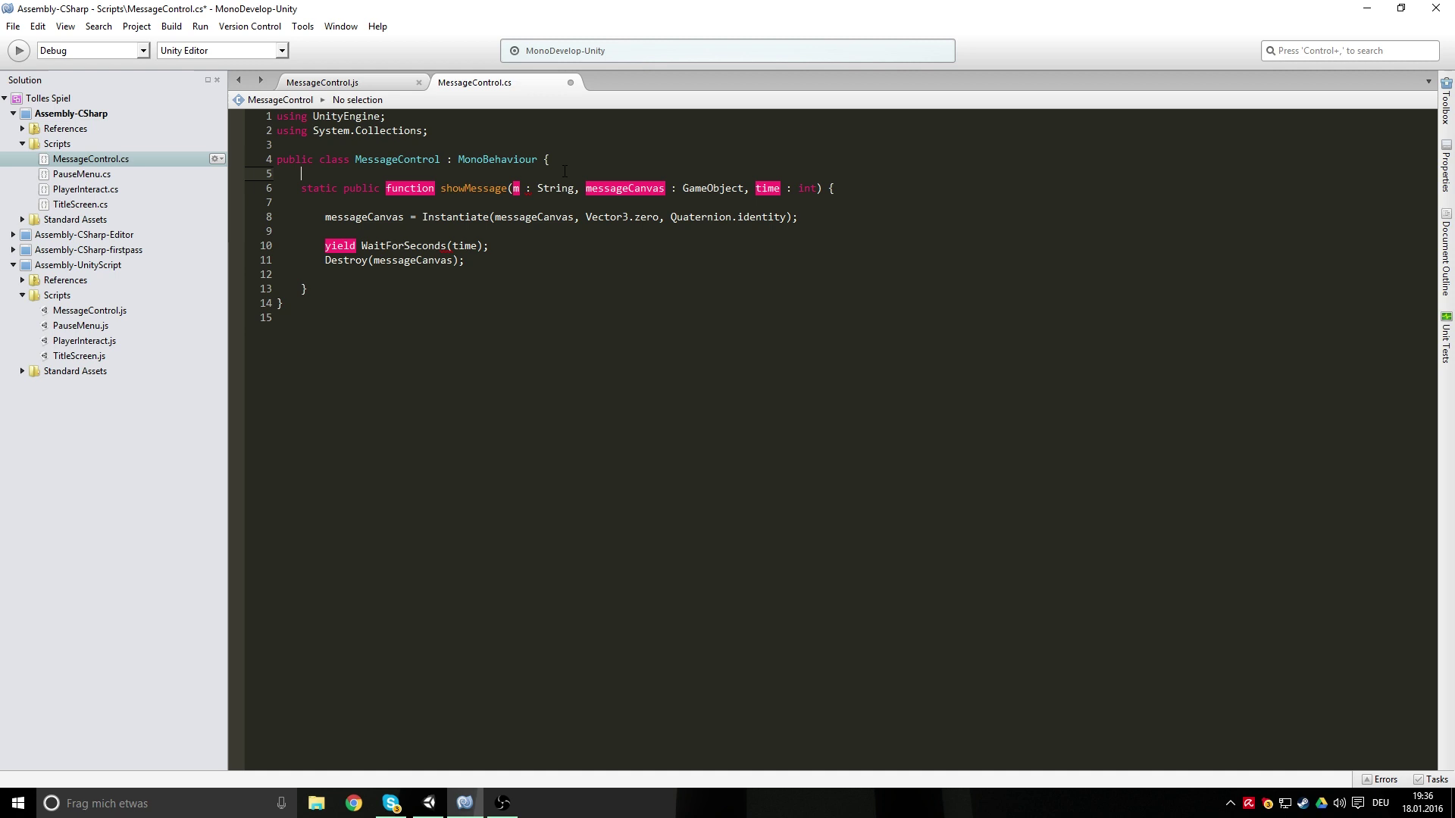
# Remove the blank line above showMessage, add blank lines after the class brace and after the function, and save
pyautogui.press('BackSpace')
pyautogui.hotkey('ctrl', 's')
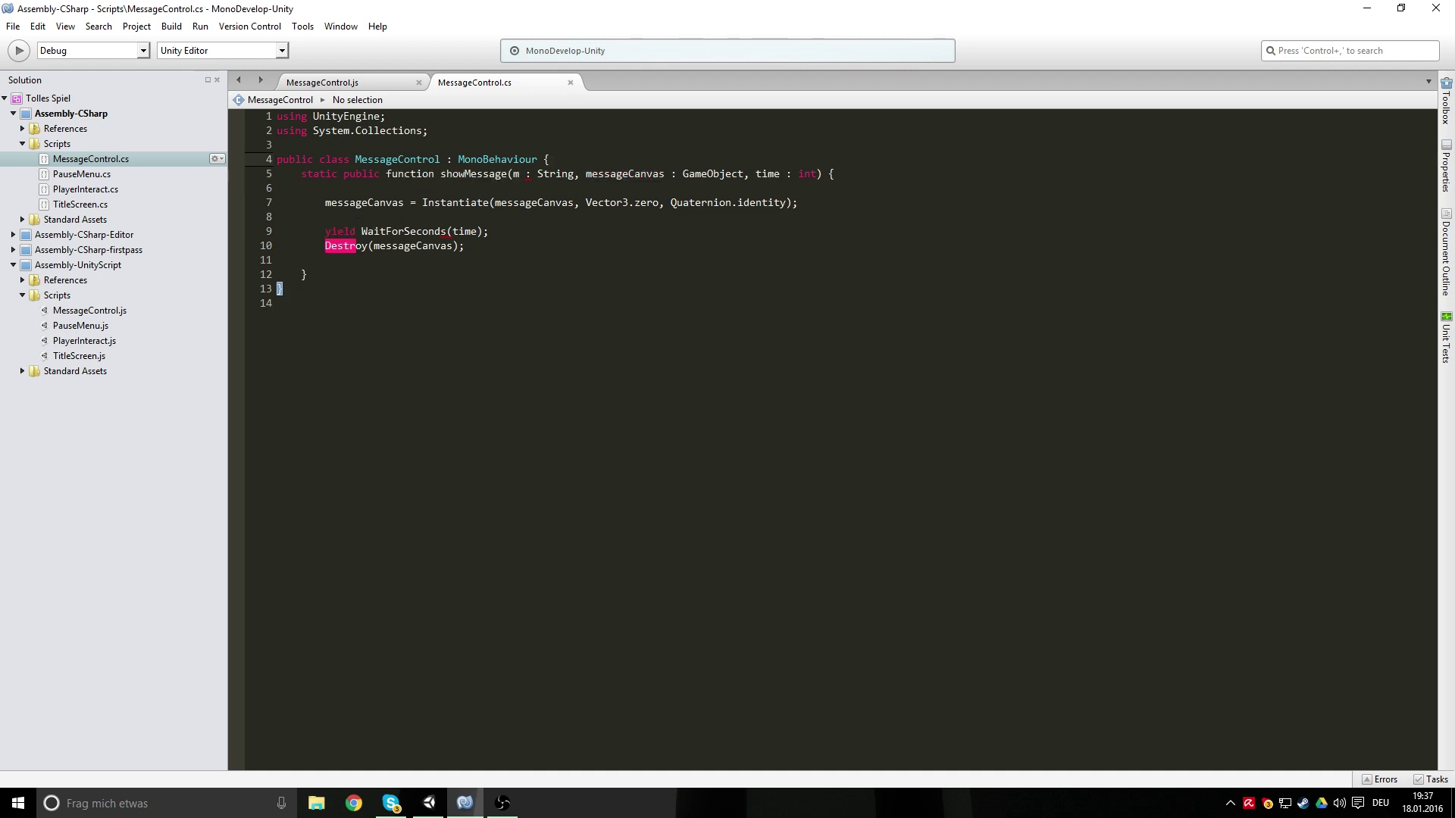
pyautogui.click(388, 174)
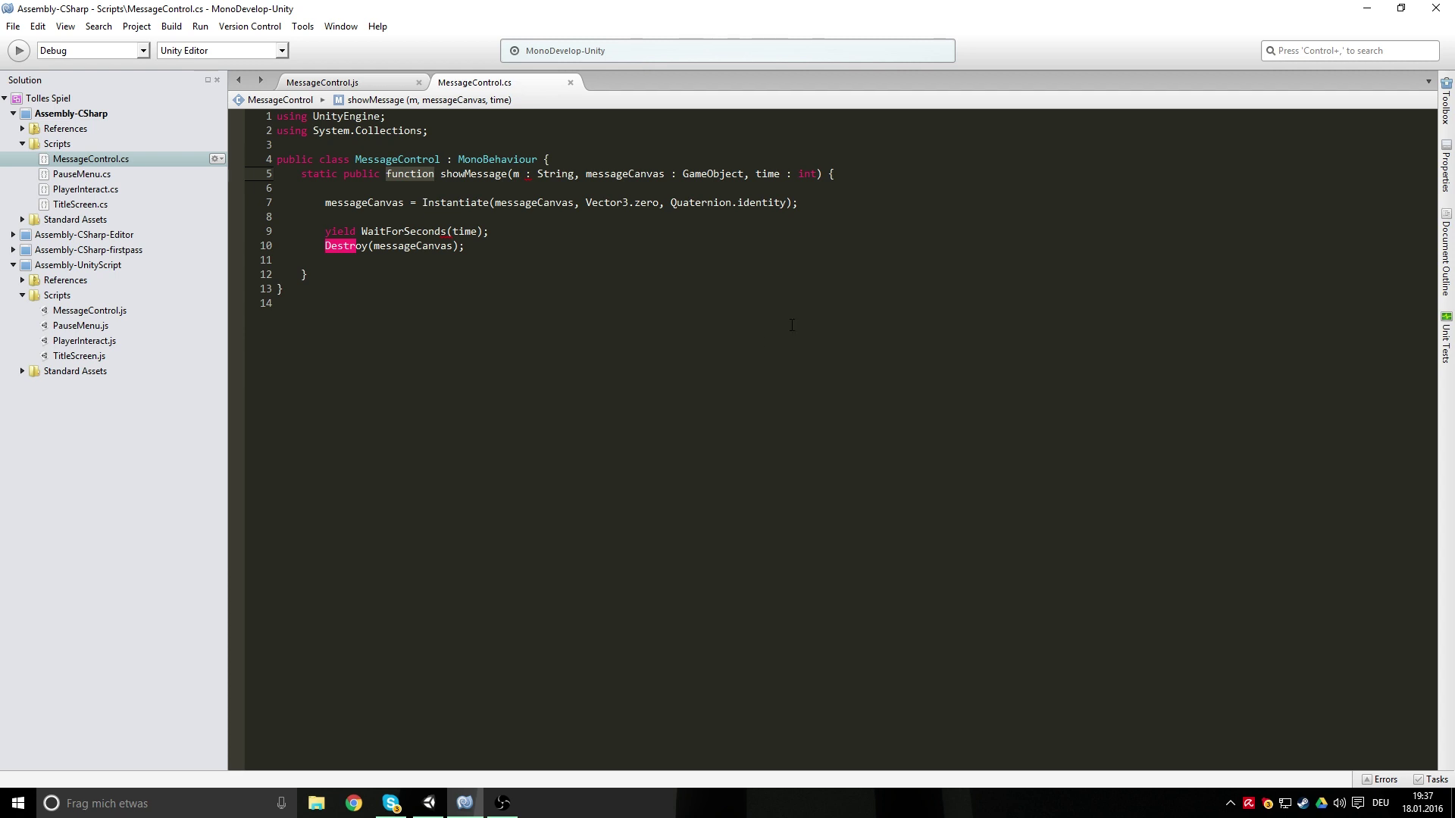
pyautogui.press('Up')
pyautogui.press('End')
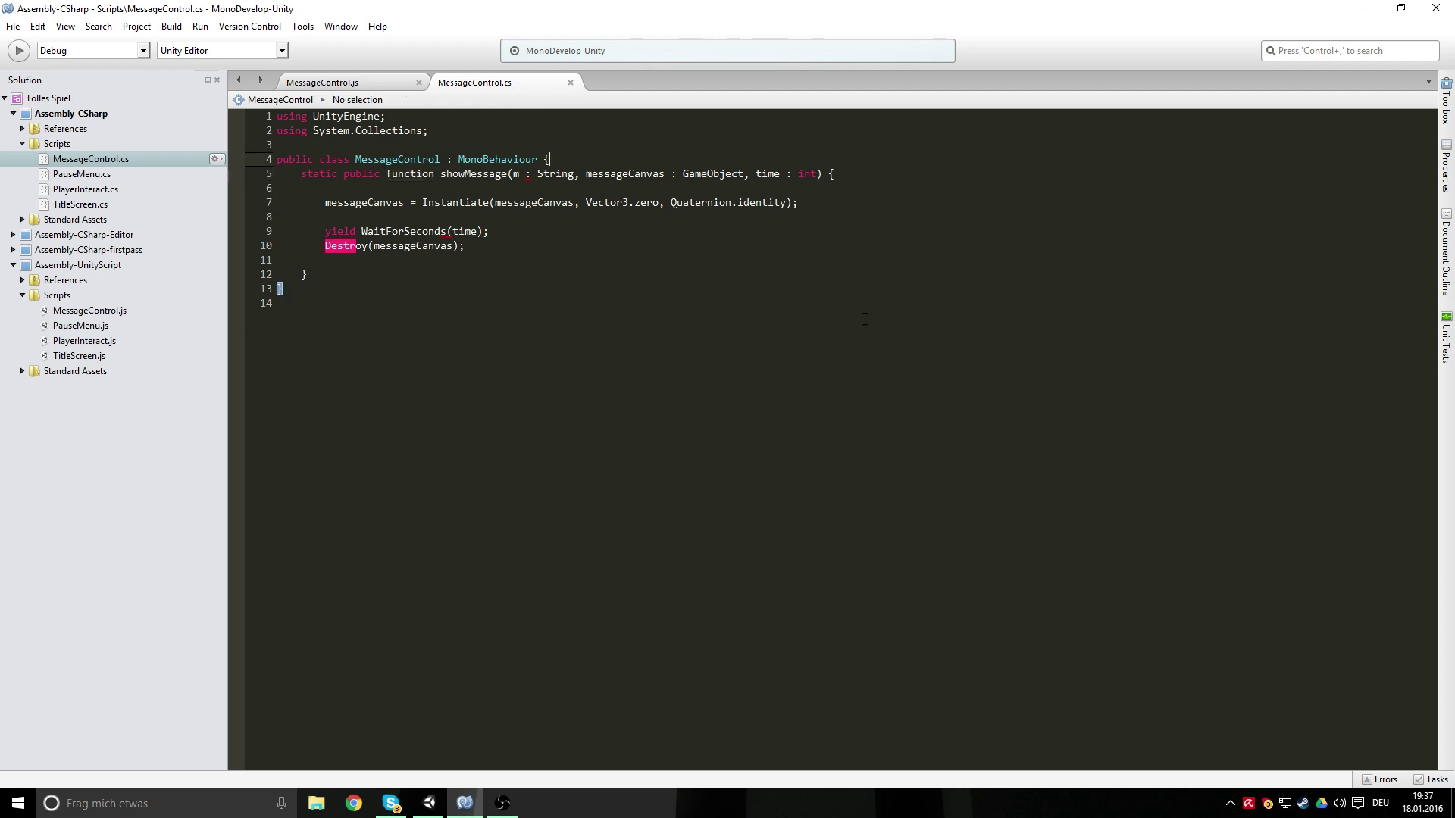
pyautogui.press('Return')
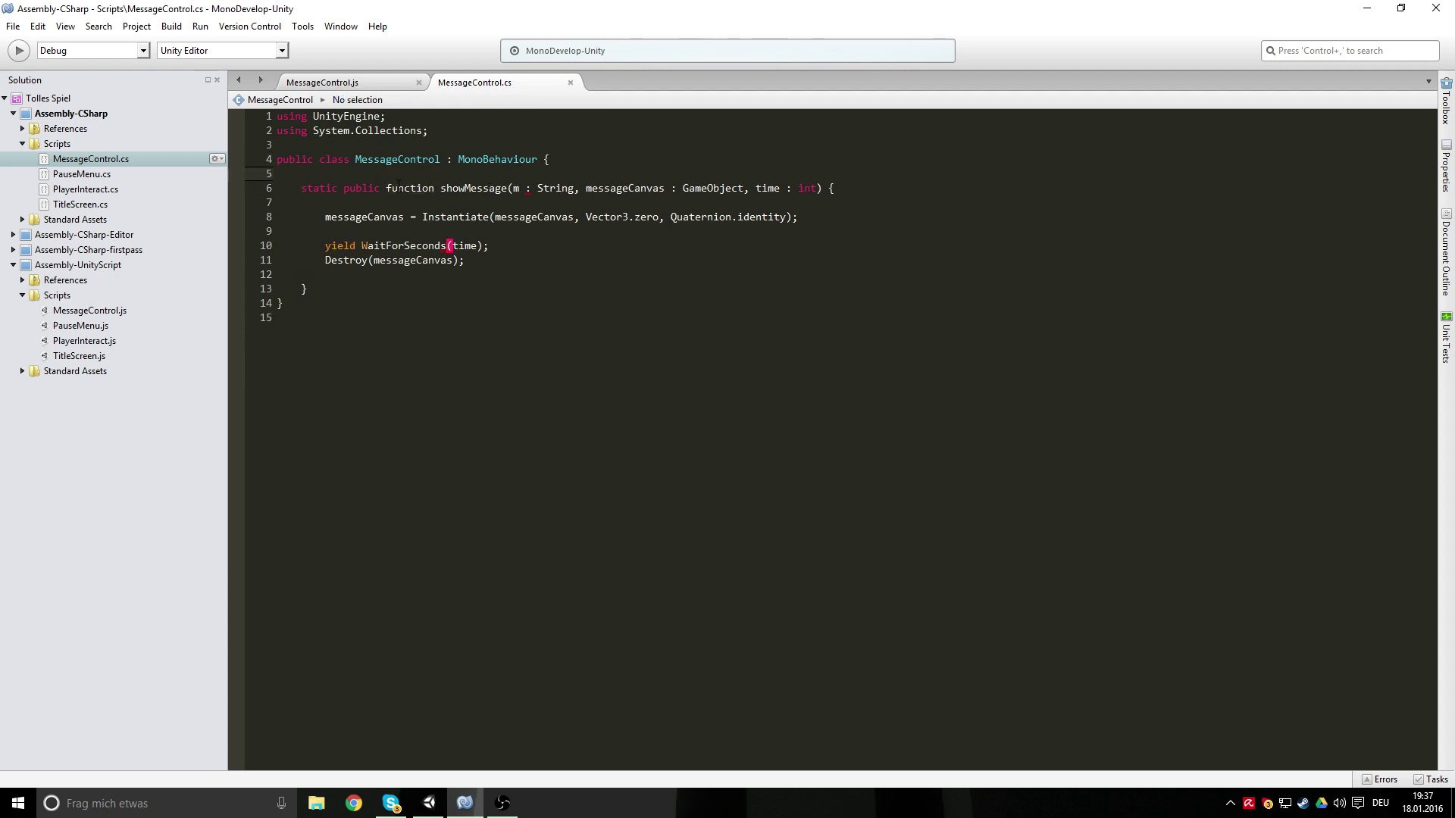
pyautogui.press('Down')
pyautogui.press('Down')
pyautogui.press('Down')
pyautogui.press('End')
pyautogui.press('Return')
pyautogui.hotkey('ctrl', 's')
# Select the JavaScript keyword 'function' on line 6 of showMessage
pyautogui.click(431, 188)
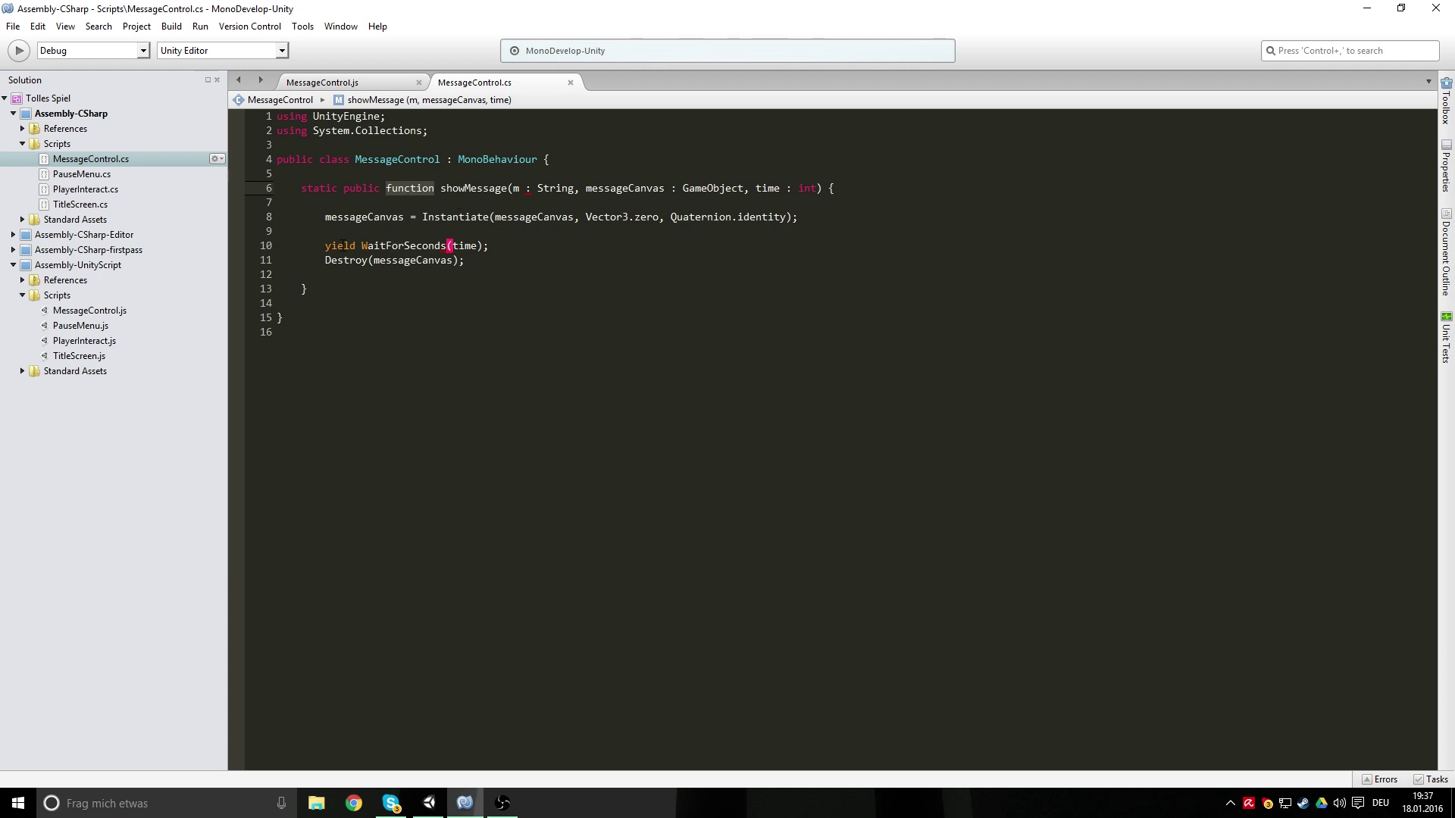
pyautogui.moveTo(325, 245); pyautogui.dragTo(485, 246)
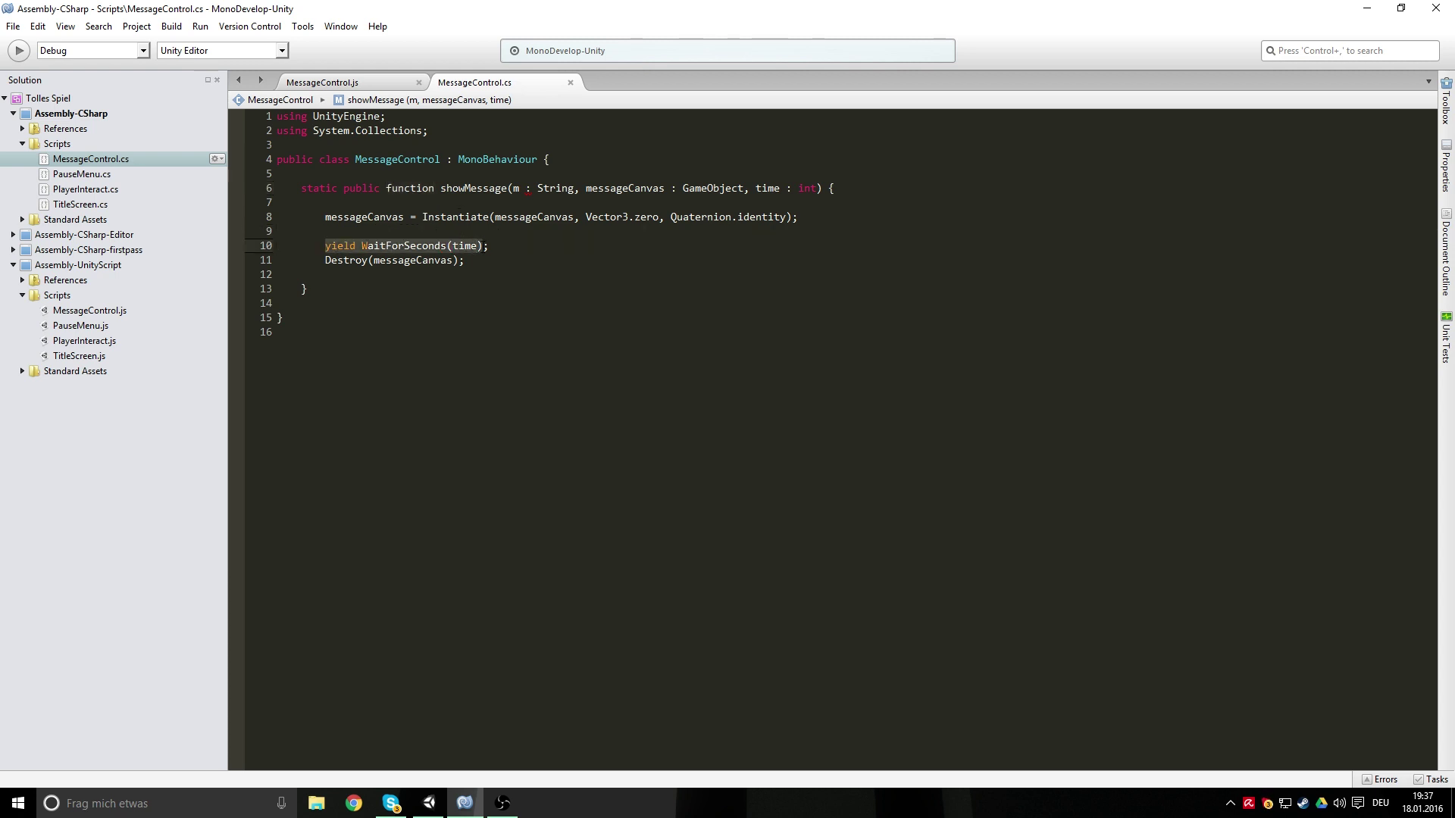
pyautogui.click(522, 255)
pyautogui.moveTo(385, 188); pyautogui.dragTo(435, 187)
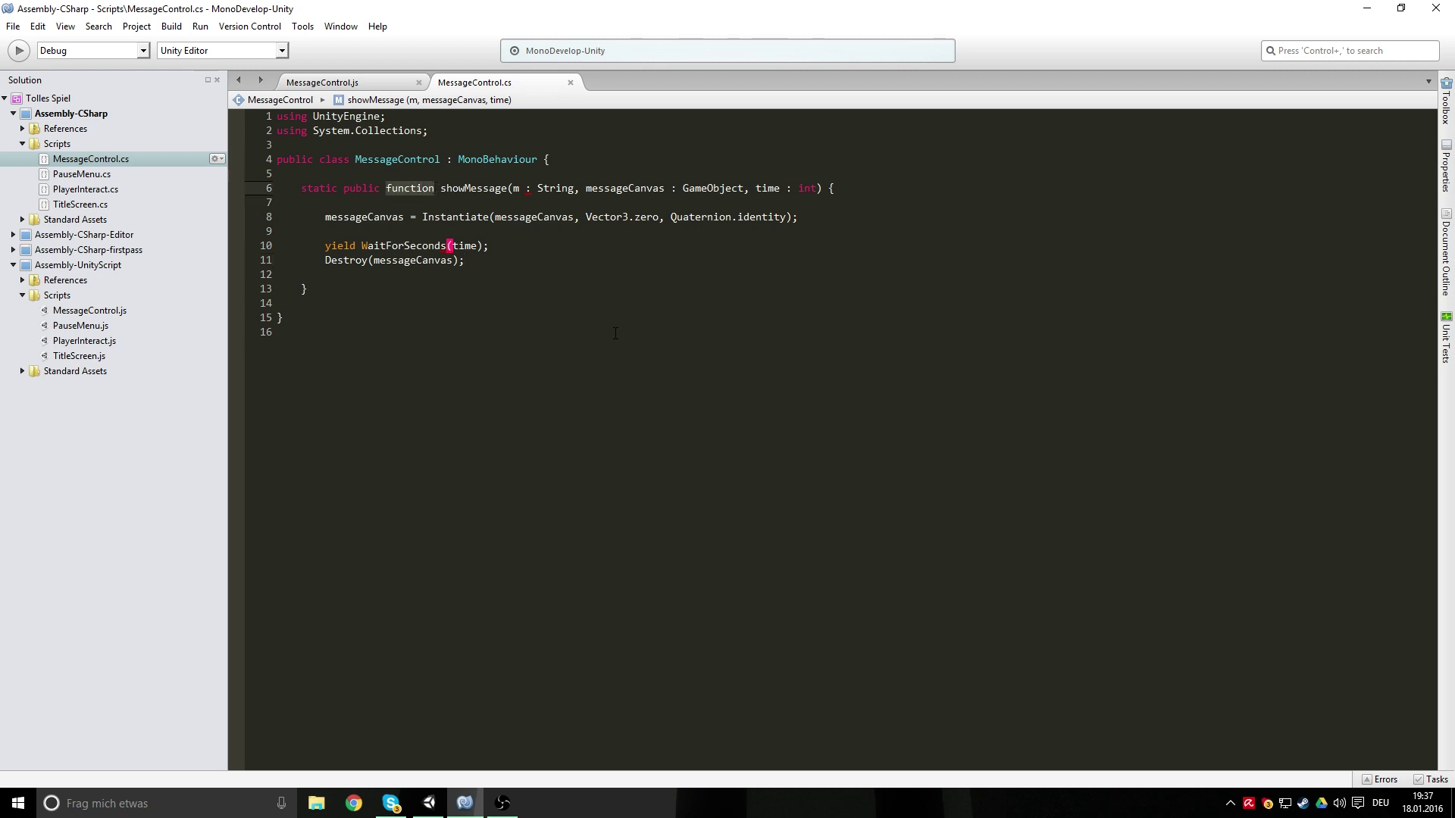
# Replace 'function' with the IEnumerator return type via autocomplete and save
pyautogui.write('IE')
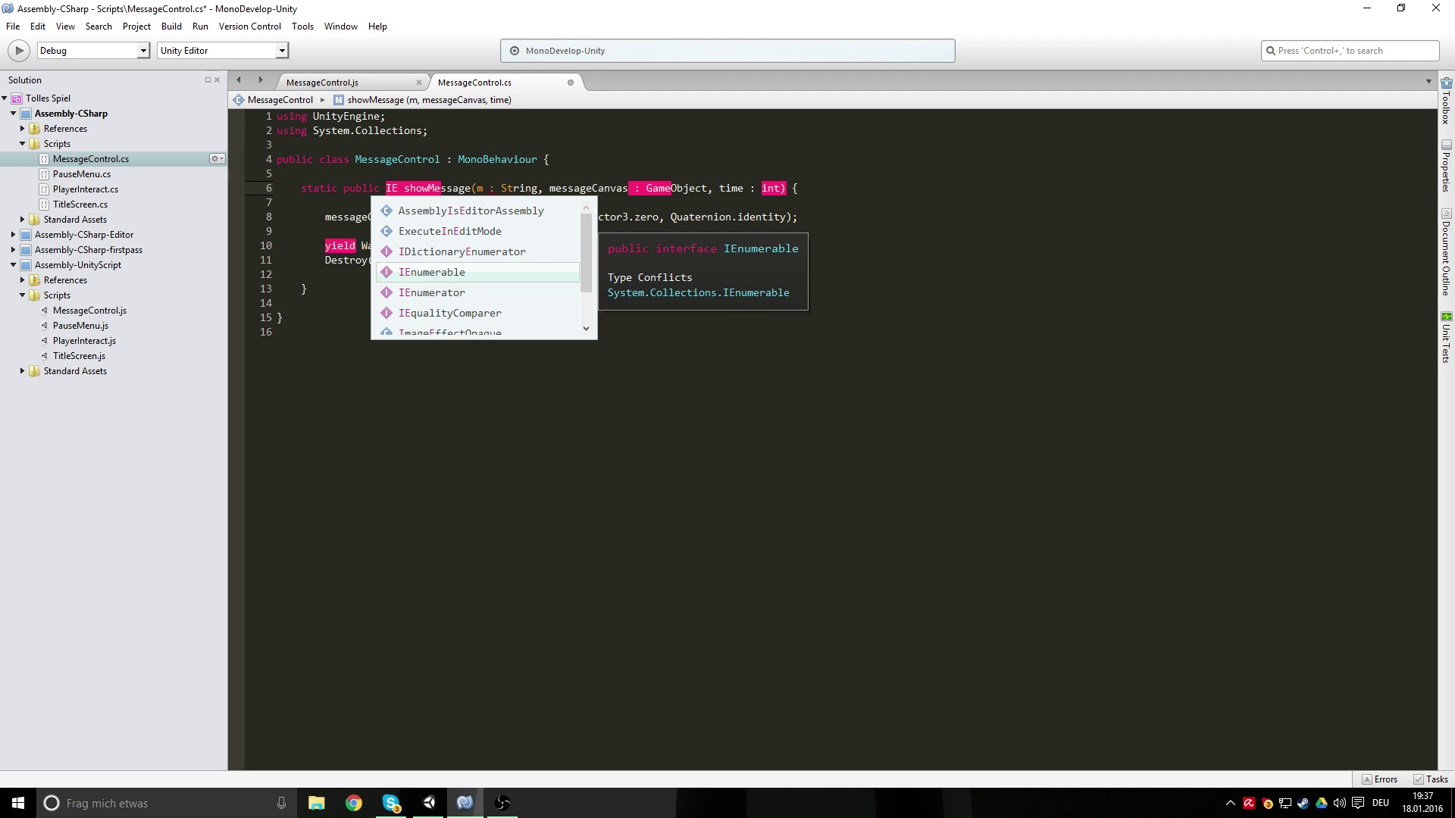
pyautogui.press('Down')
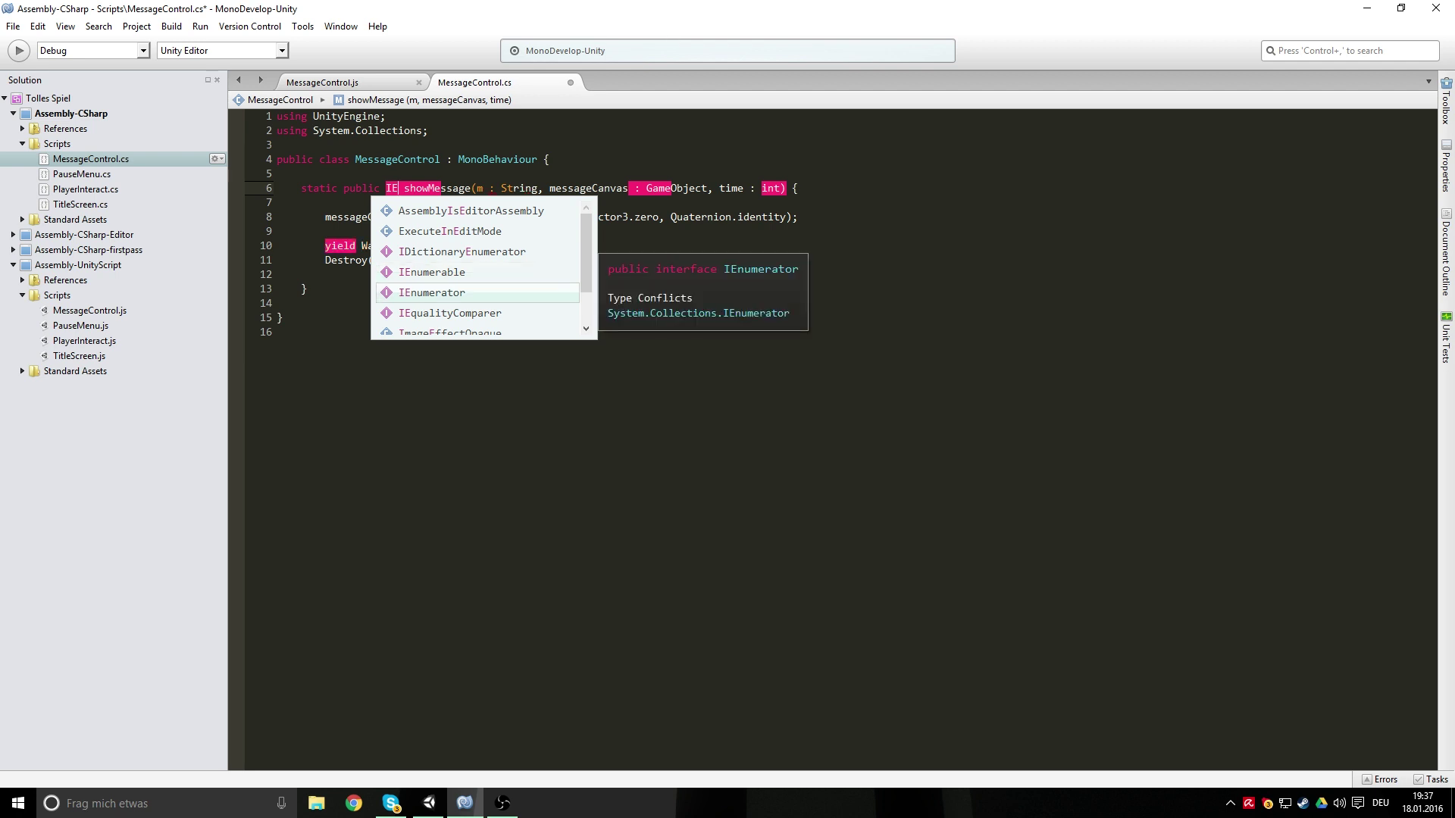
pyautogui.press('Return')
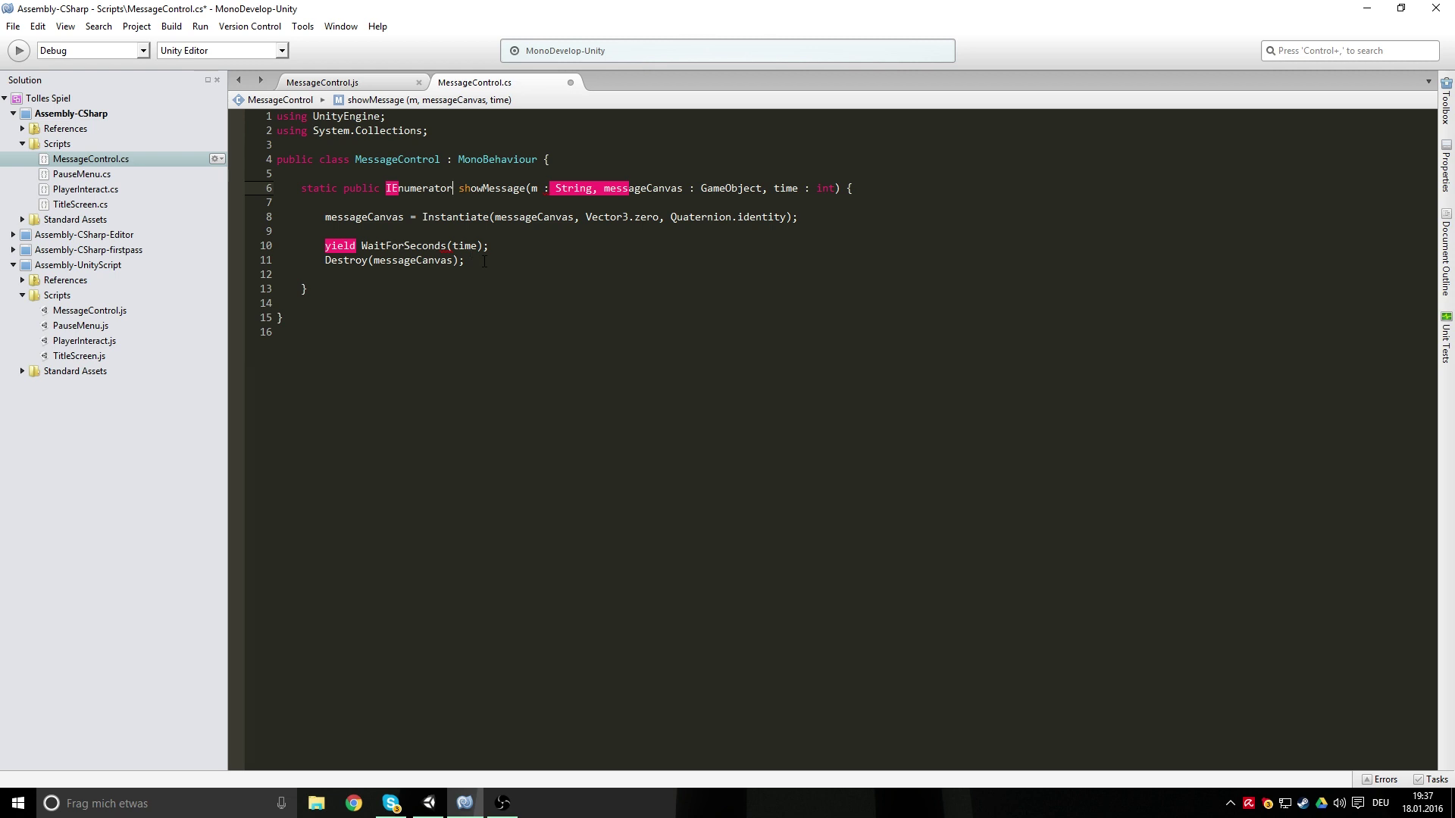
pyautogui.click(484, 261)
pyautogui.click(519, 247)
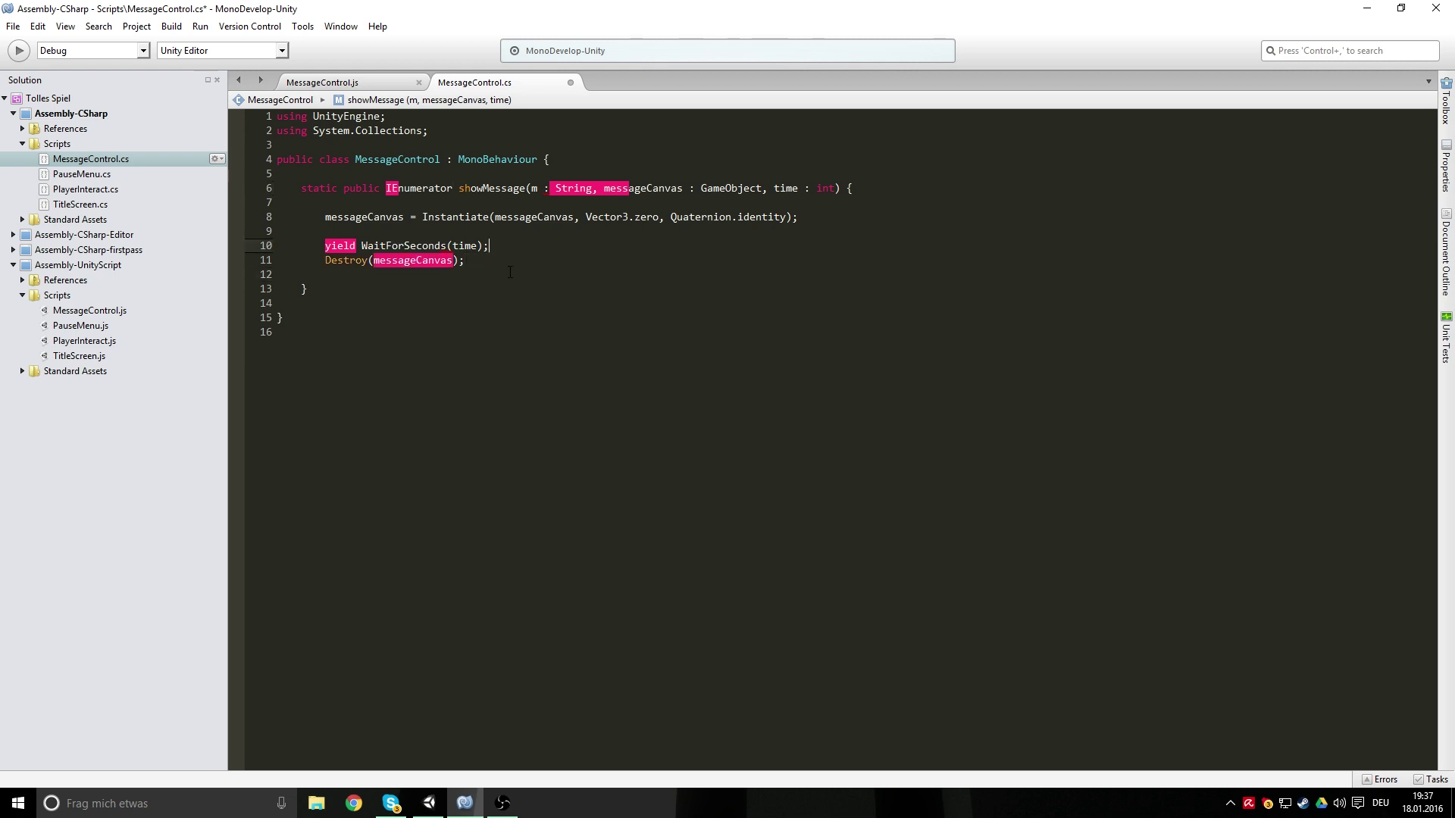
pyautogui.hotkey('ctrl', 's')
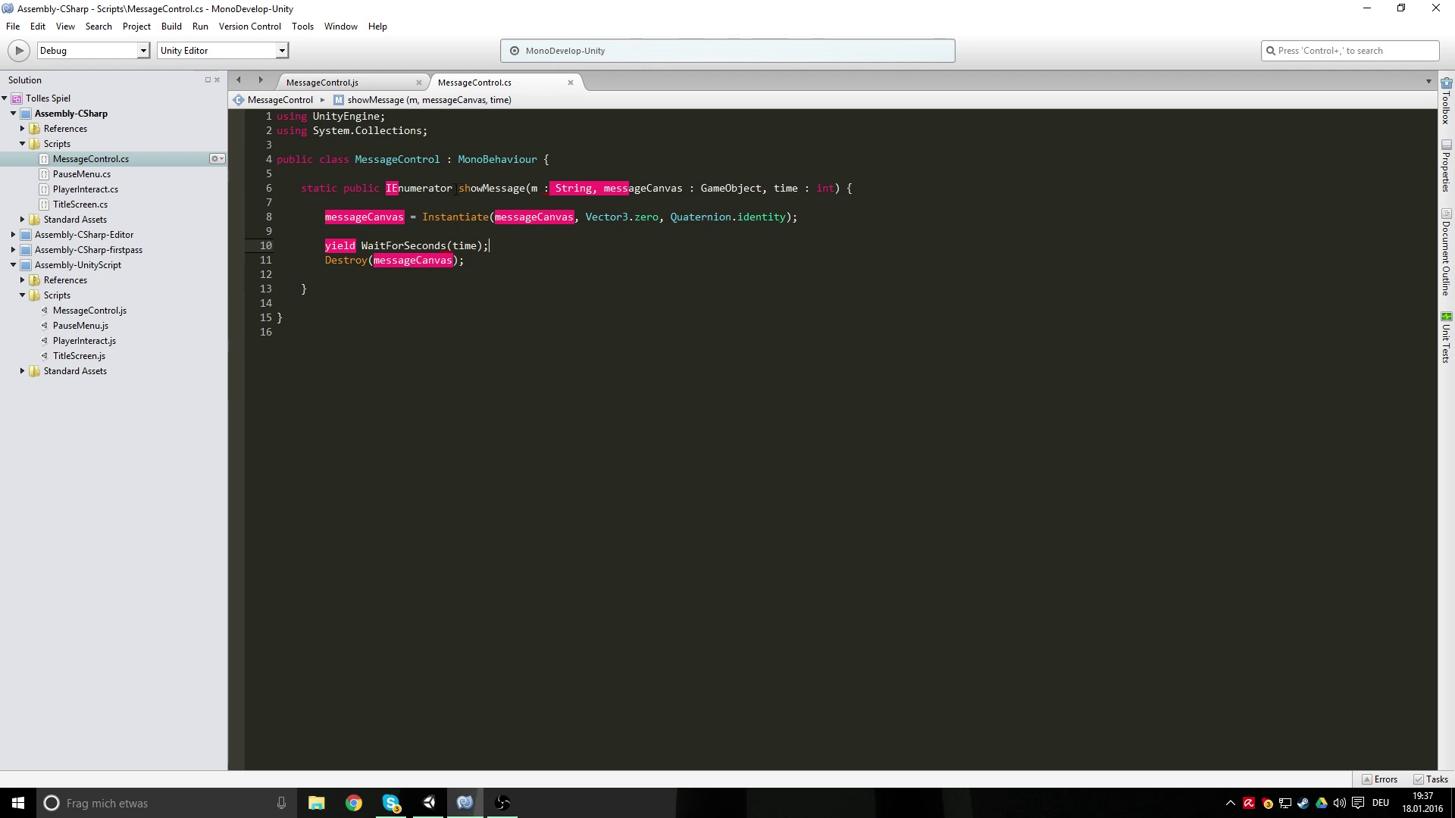
# Rewrite the parameters C#-style as String m, GameObject messageCanvas, int time and save
pyautogui.click(456, 189)
pyautogui.click(454, 188)
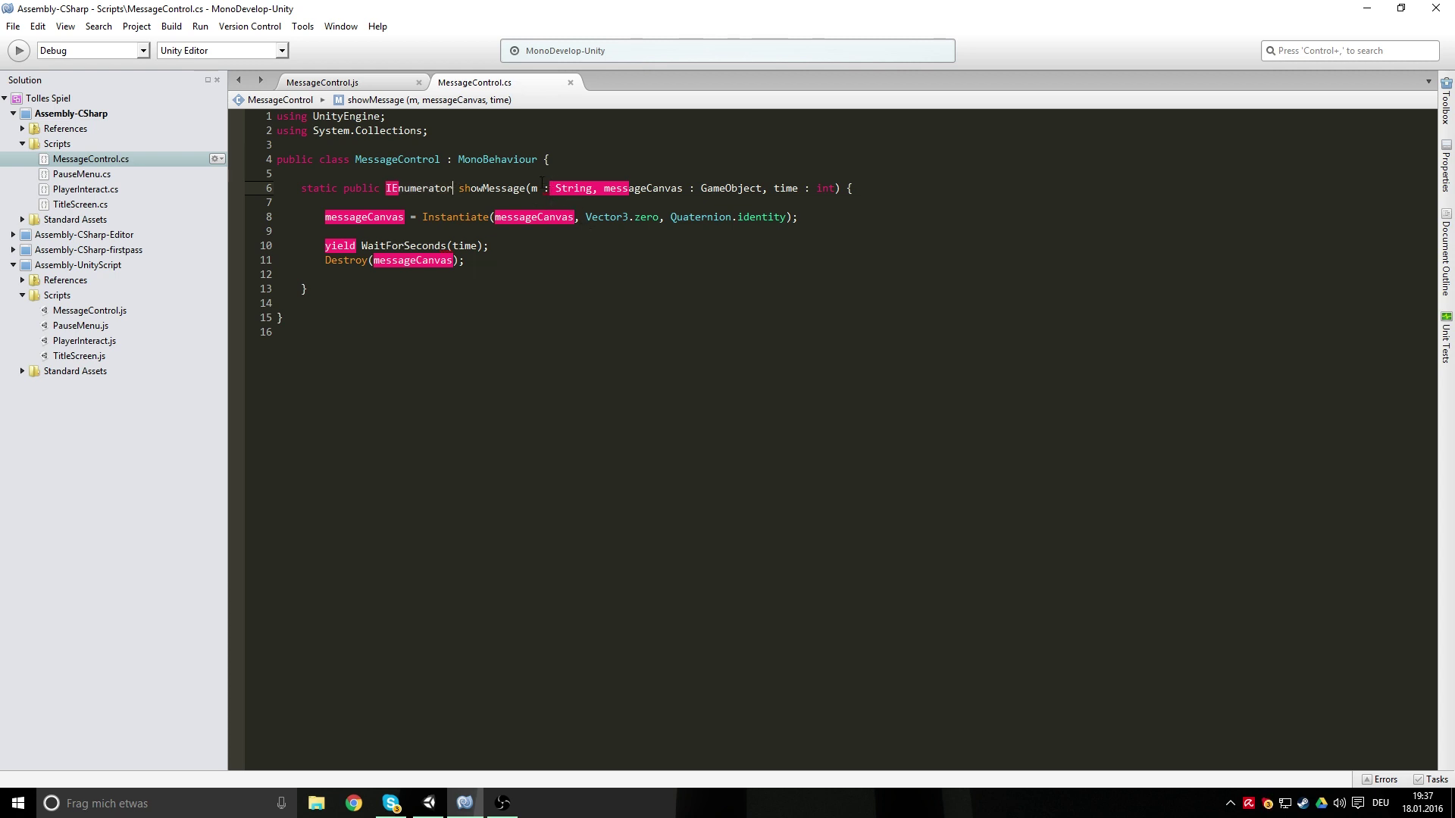
pyautogui.moveTo(530, 188); pyautogui.dragTo(834, 188)
pyautogui.moveTo(533, 188); pyautogui.dragTo(592, 188)
pyautogui.write('String')
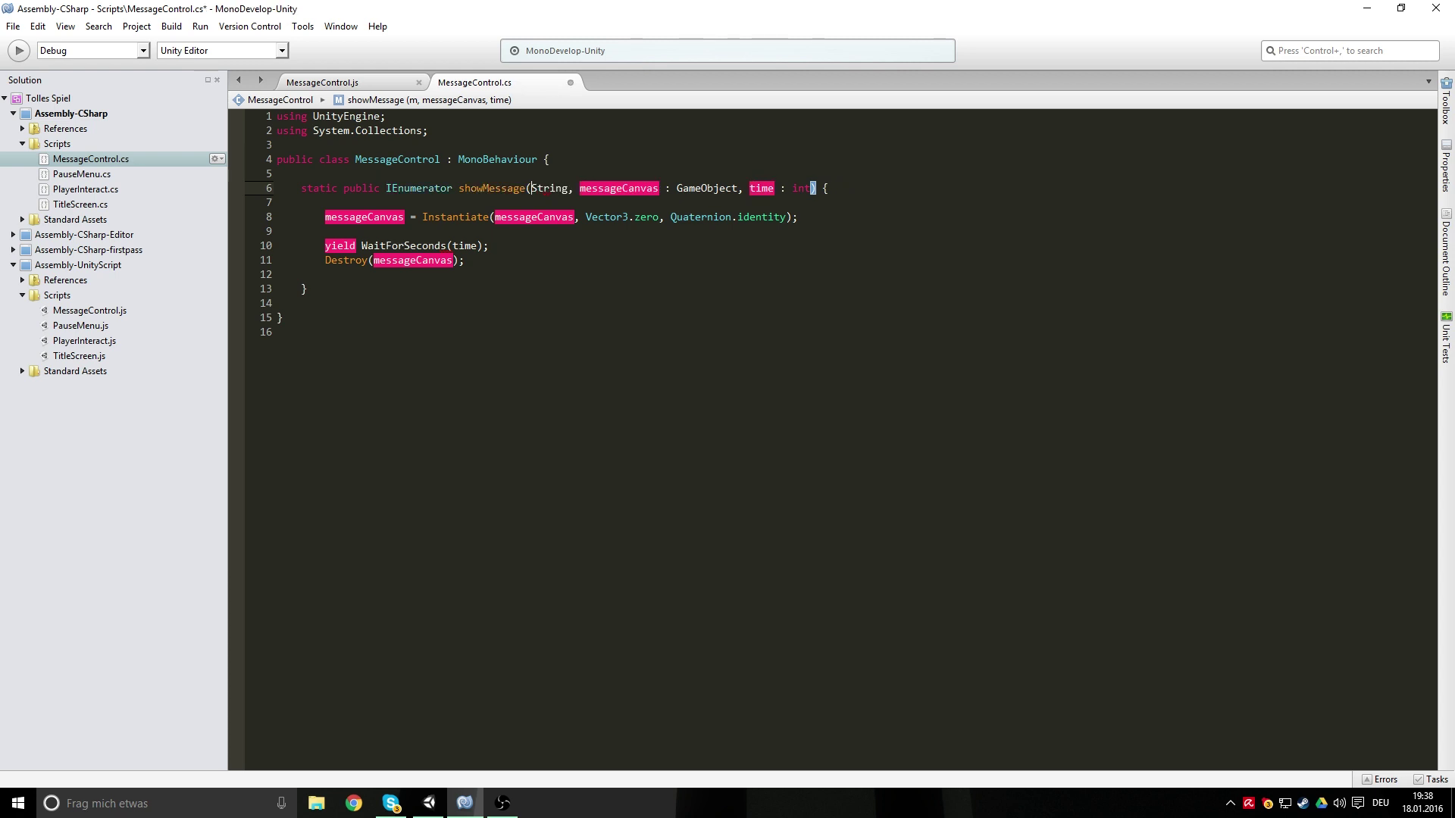
pyautogui.write(' m')
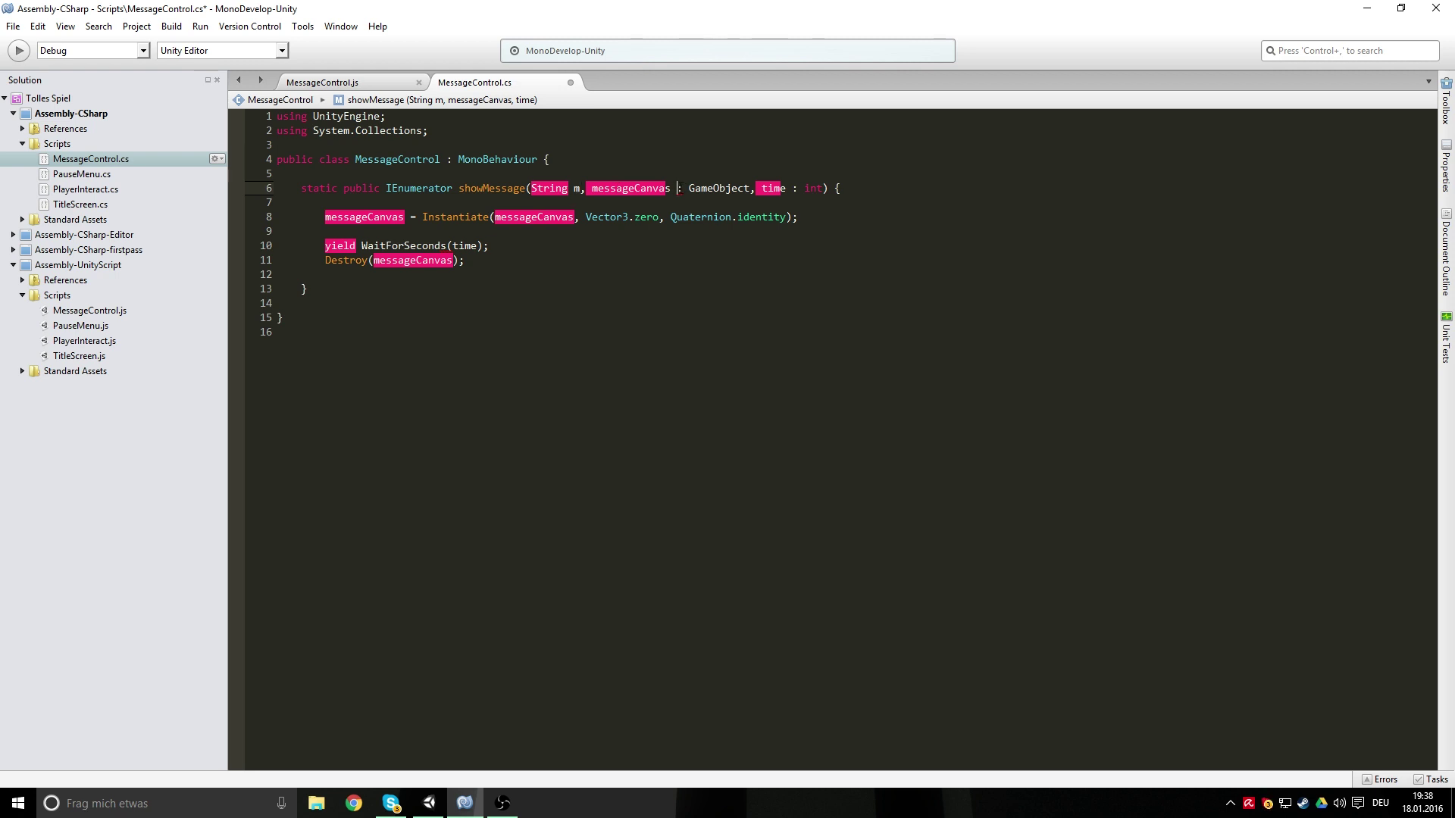
pyautogui.moveTo(688, 188); pyautogui.dragTo(591, 188)
pyautogui.press('BackSpace')
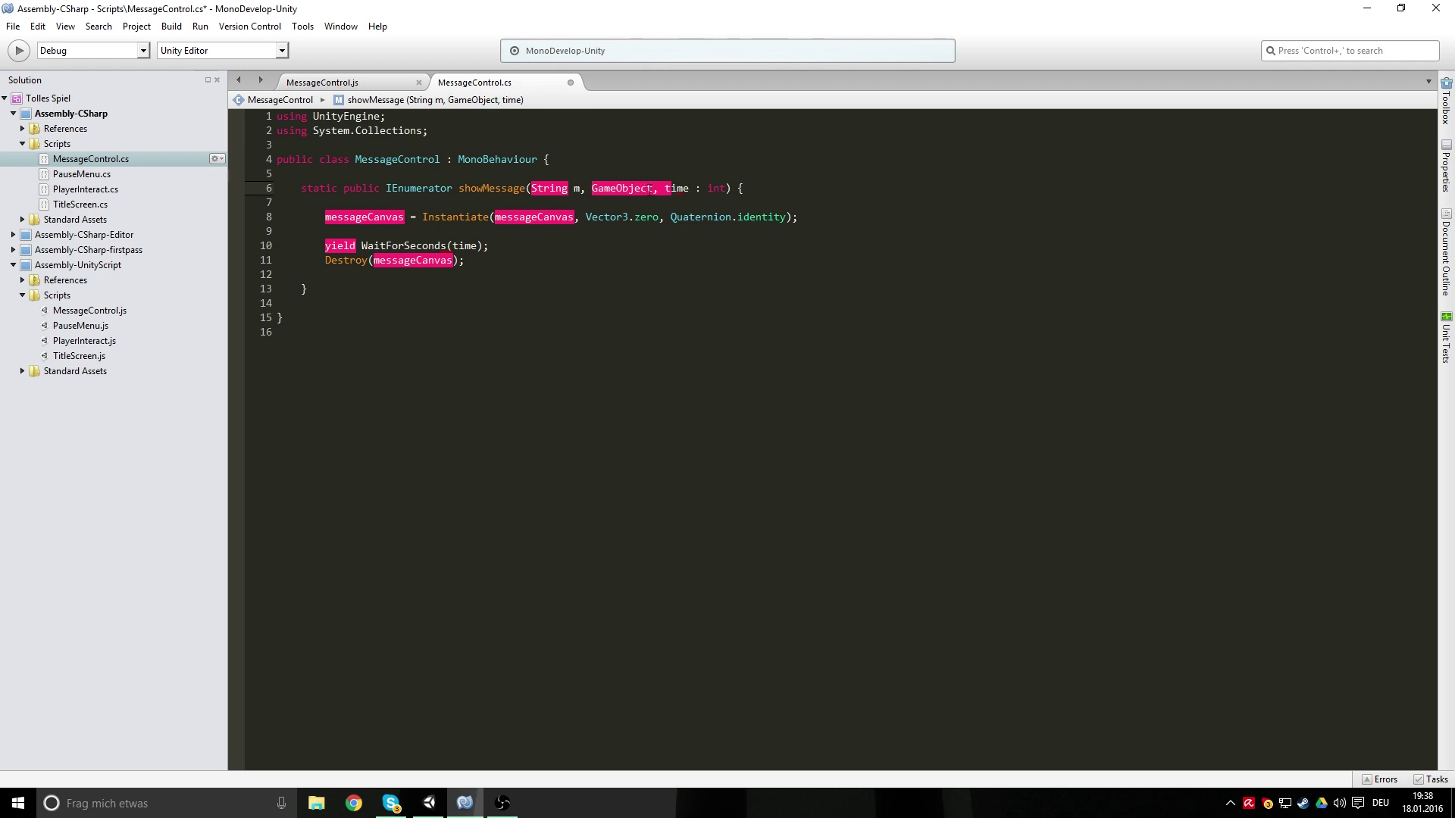
pyautogui.write('messageCanvas,')
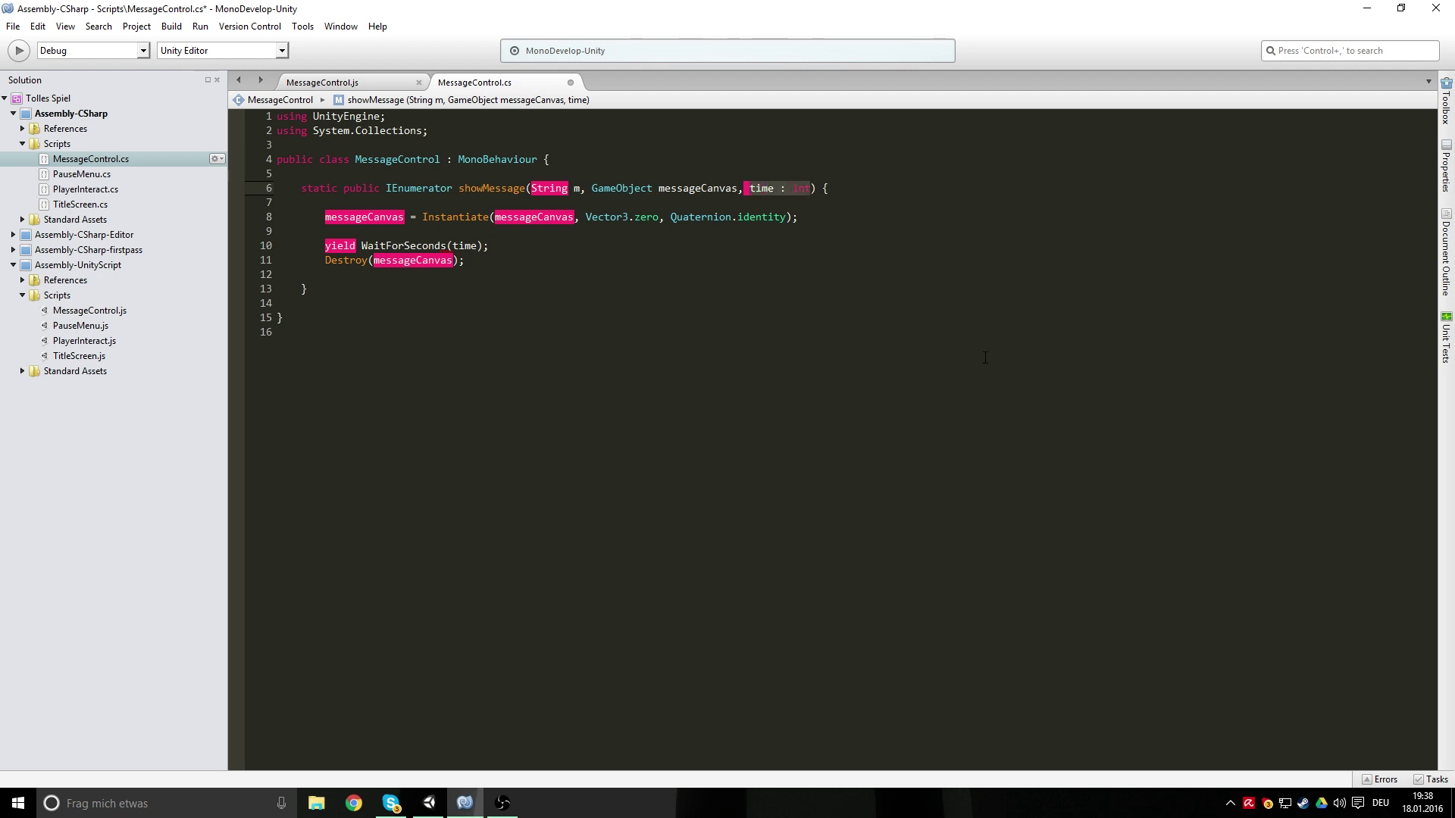
pyautogui.write(' int time')
pyautogui.hotkey('ctrl', 's')
pyautogui.click(678, 274)
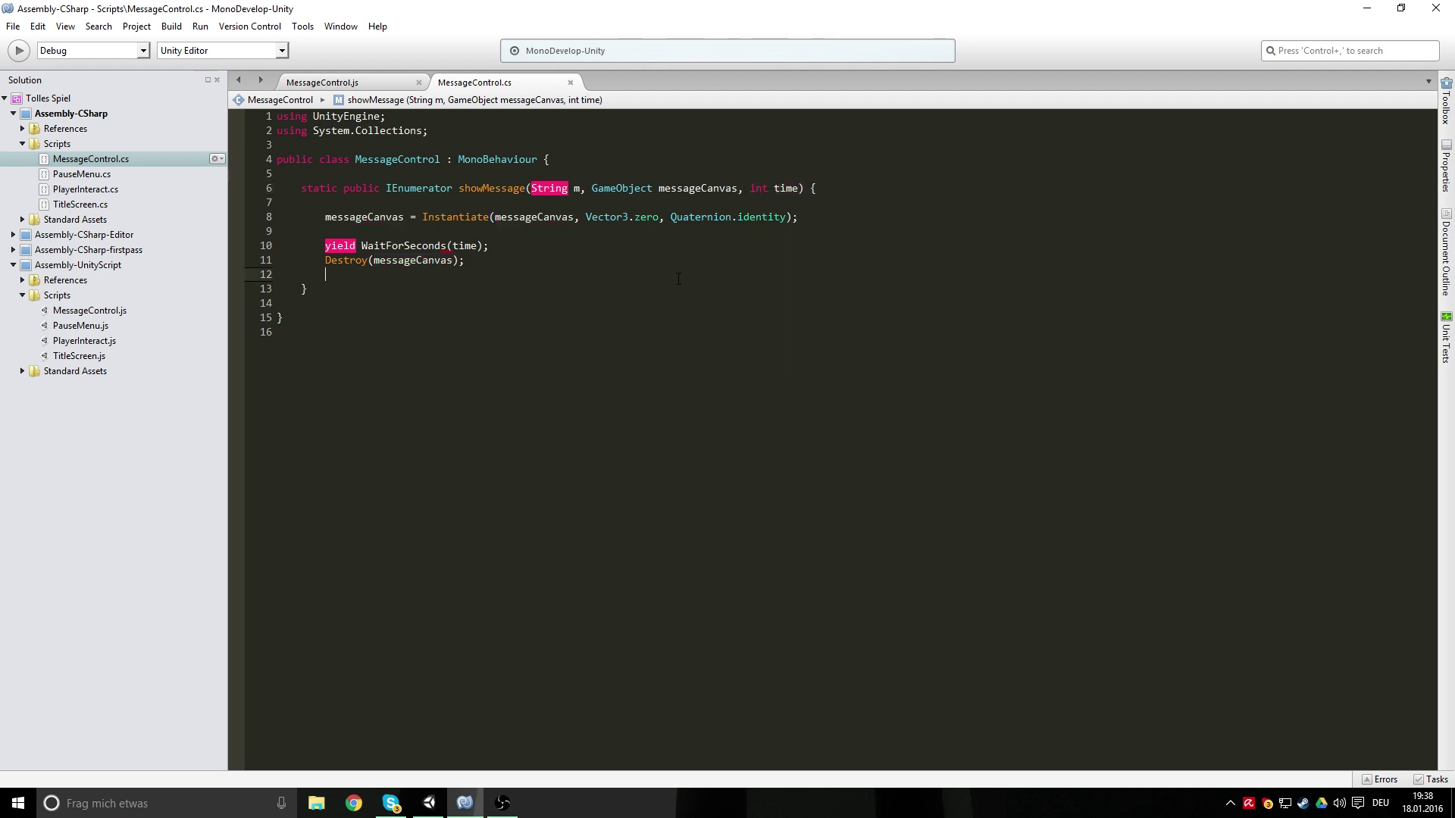
# Change the String parameter type to lowercase string and save
pyautogui.click(540, 188)
pyautogui.write('string')
pyautogui.hotkey('ctrl', 's')
pyautogui.click(301, 303)
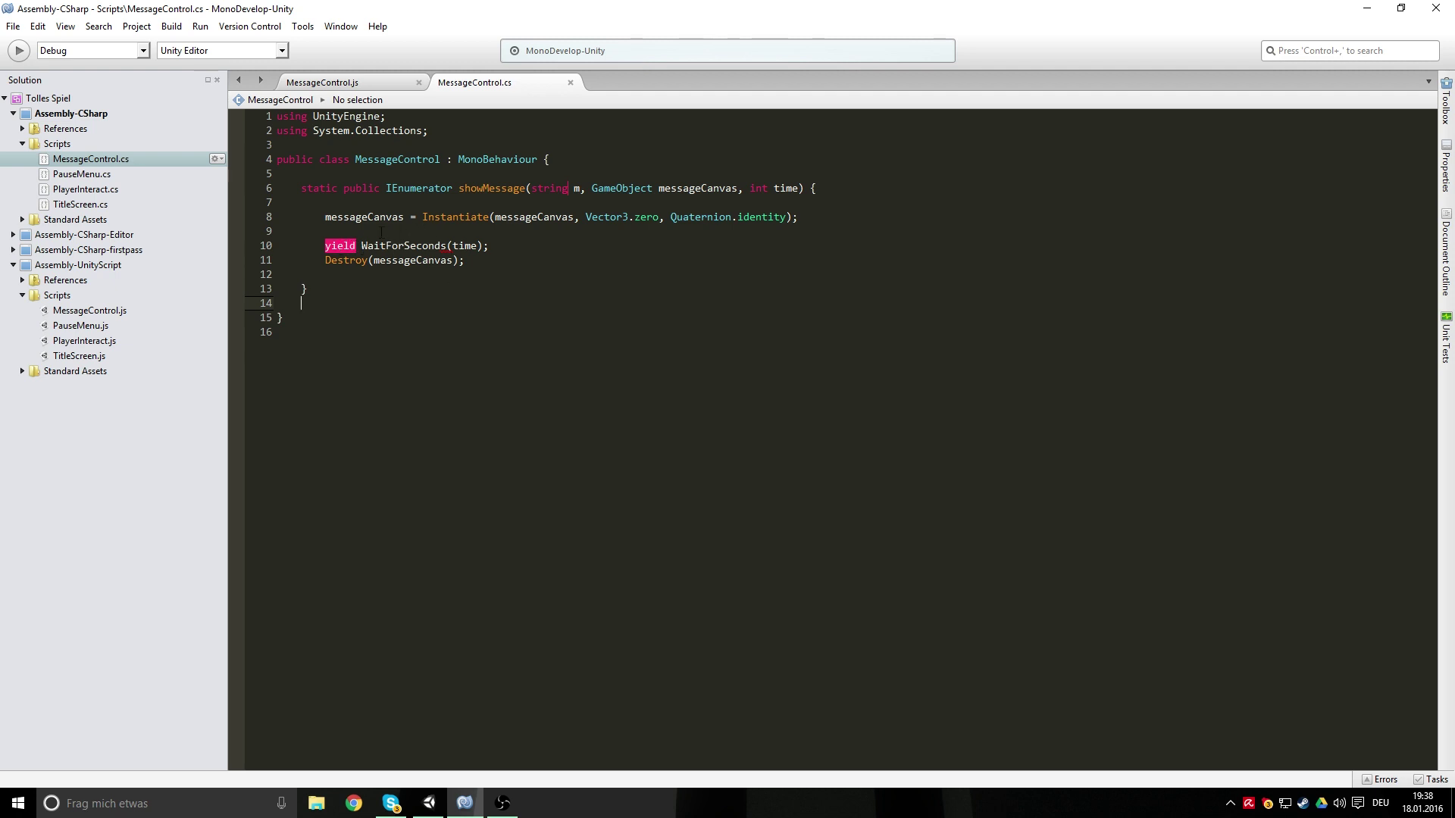
# Rewrite line 10 as yield return new WaitForSeconds(time); and save the script
pyautogui.moveTo(361, 246); pyautogui.dragTo(496, 246)
pyautogui.press('Right')
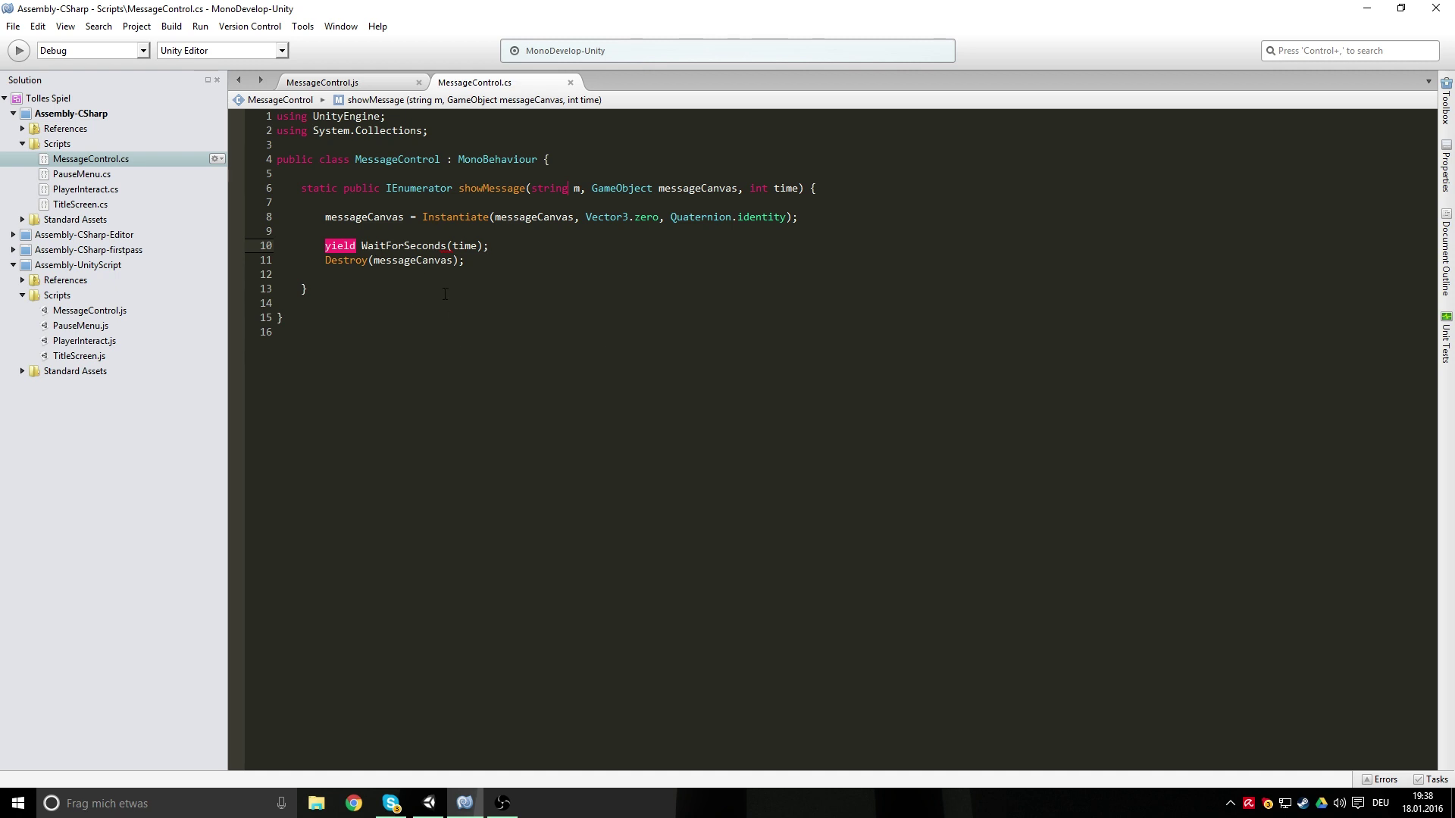
pyautogui.click(452, 188)
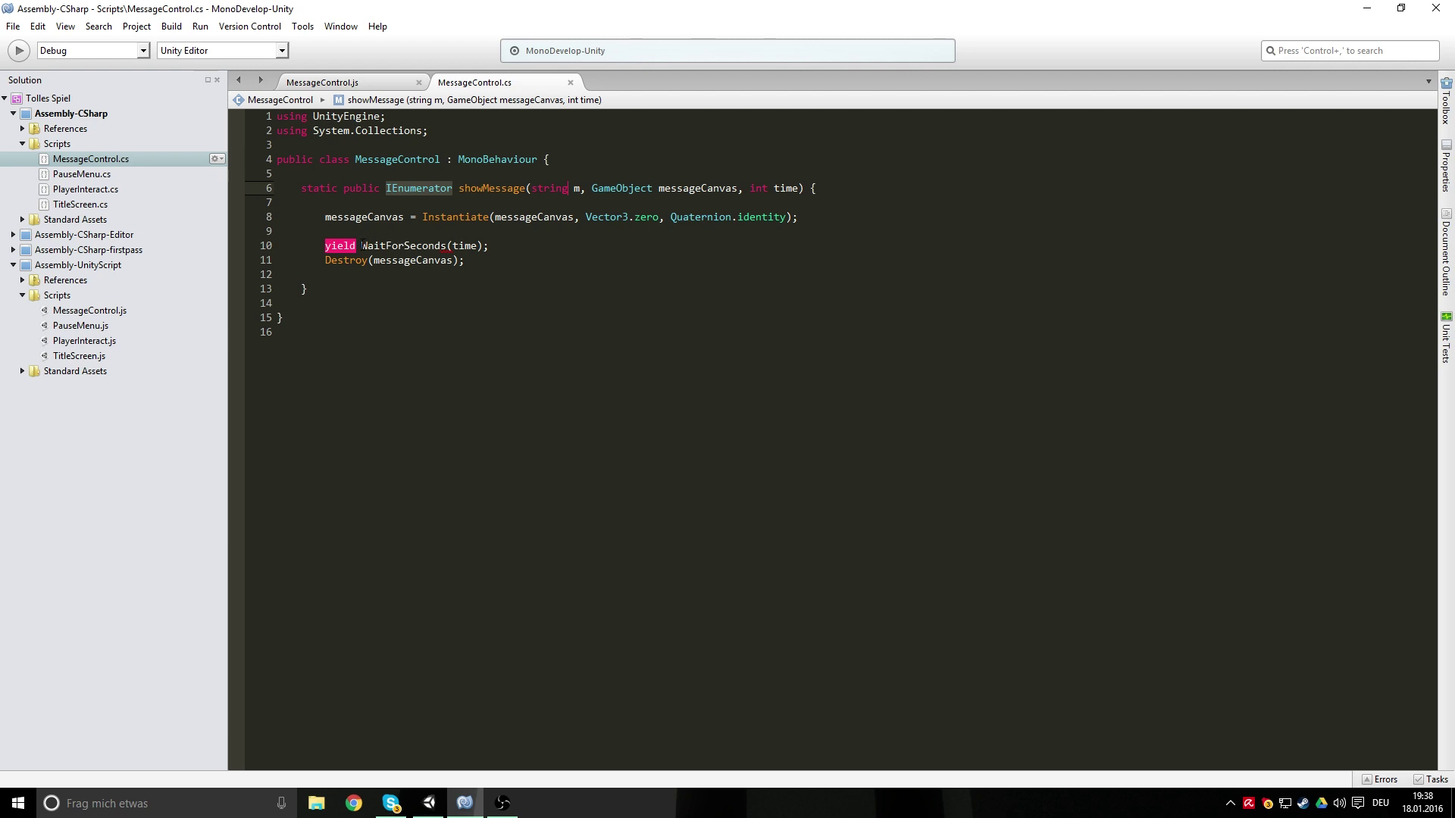
pyautogui.moveTo(362, 246)
pyautogui.click(480, 245)
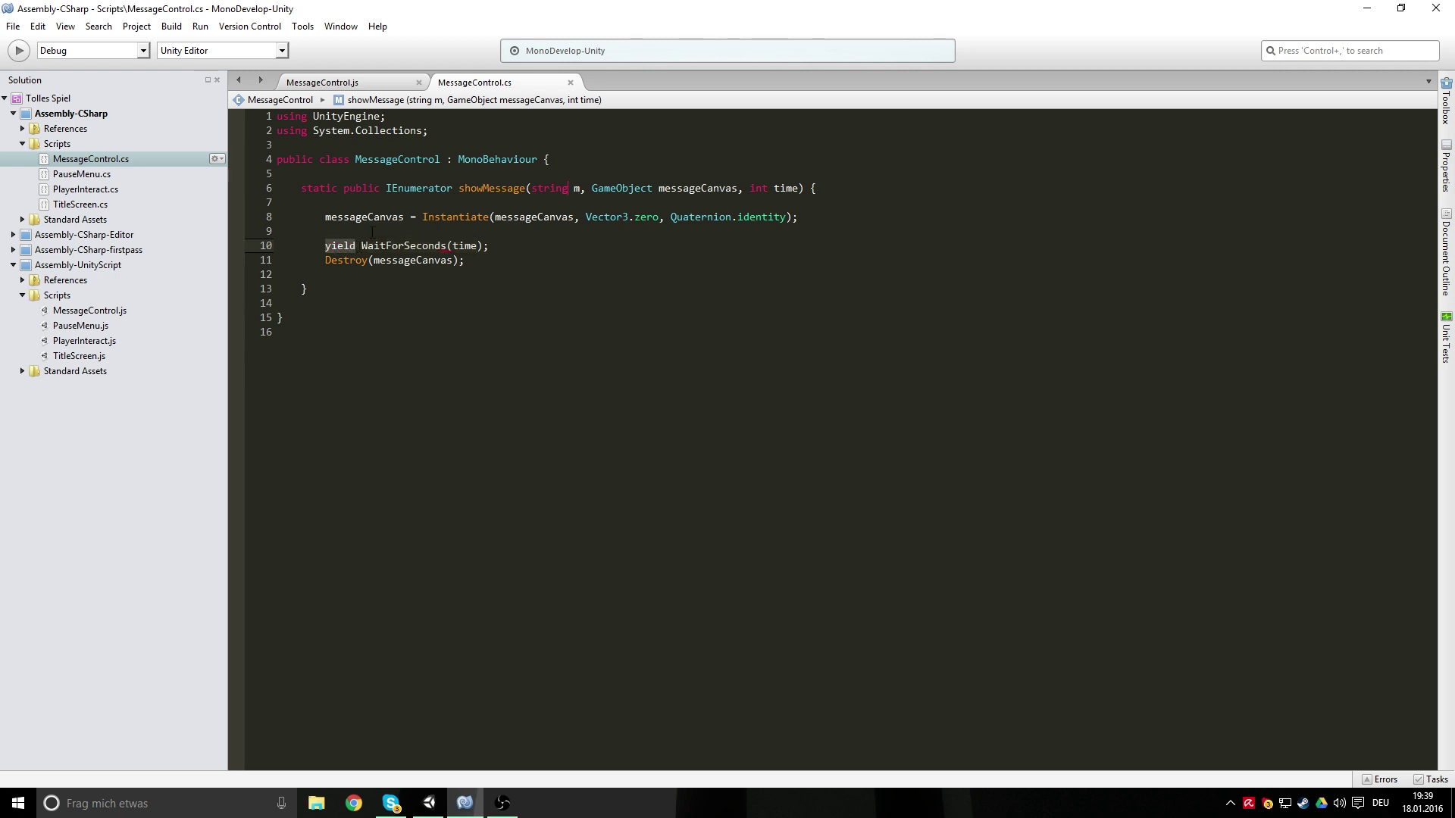
pyautogui.write('return ')
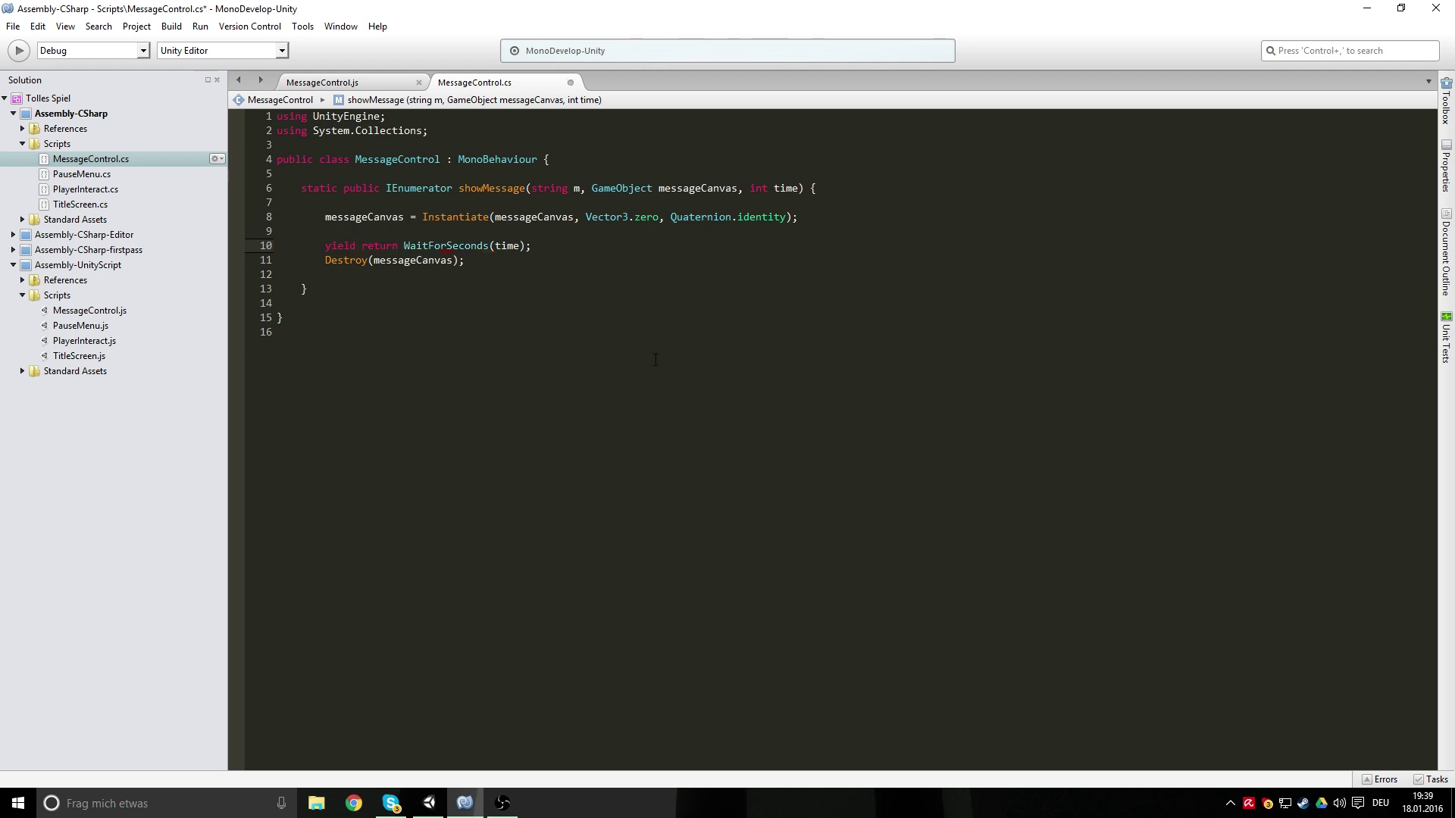
pyautogui.write('new')
pyautogui.hotkey('ctrl', 's')
pyautogui.click(382, 269)
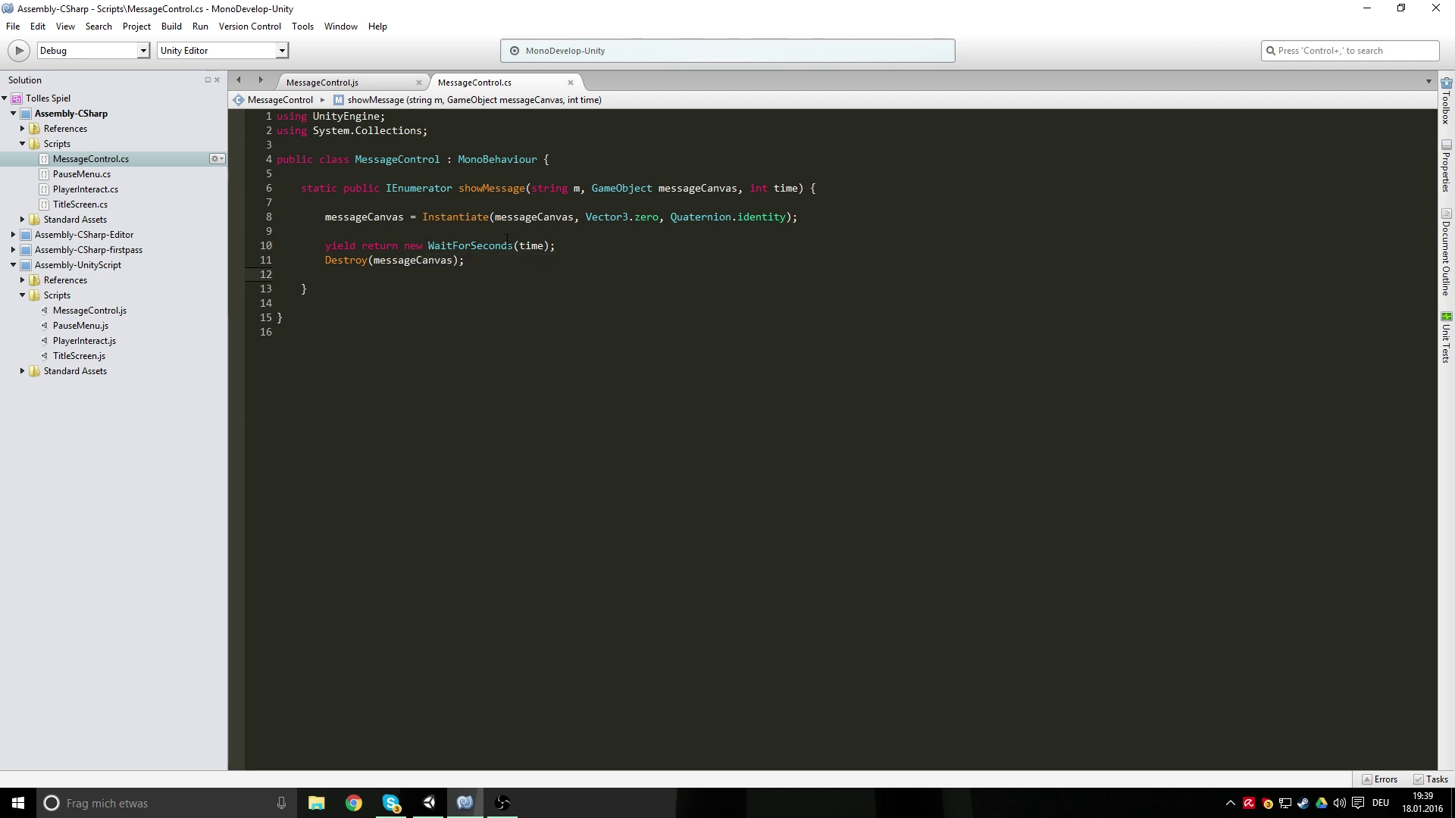
pyautogui.click(506, 240)
pyautogui.press('End')
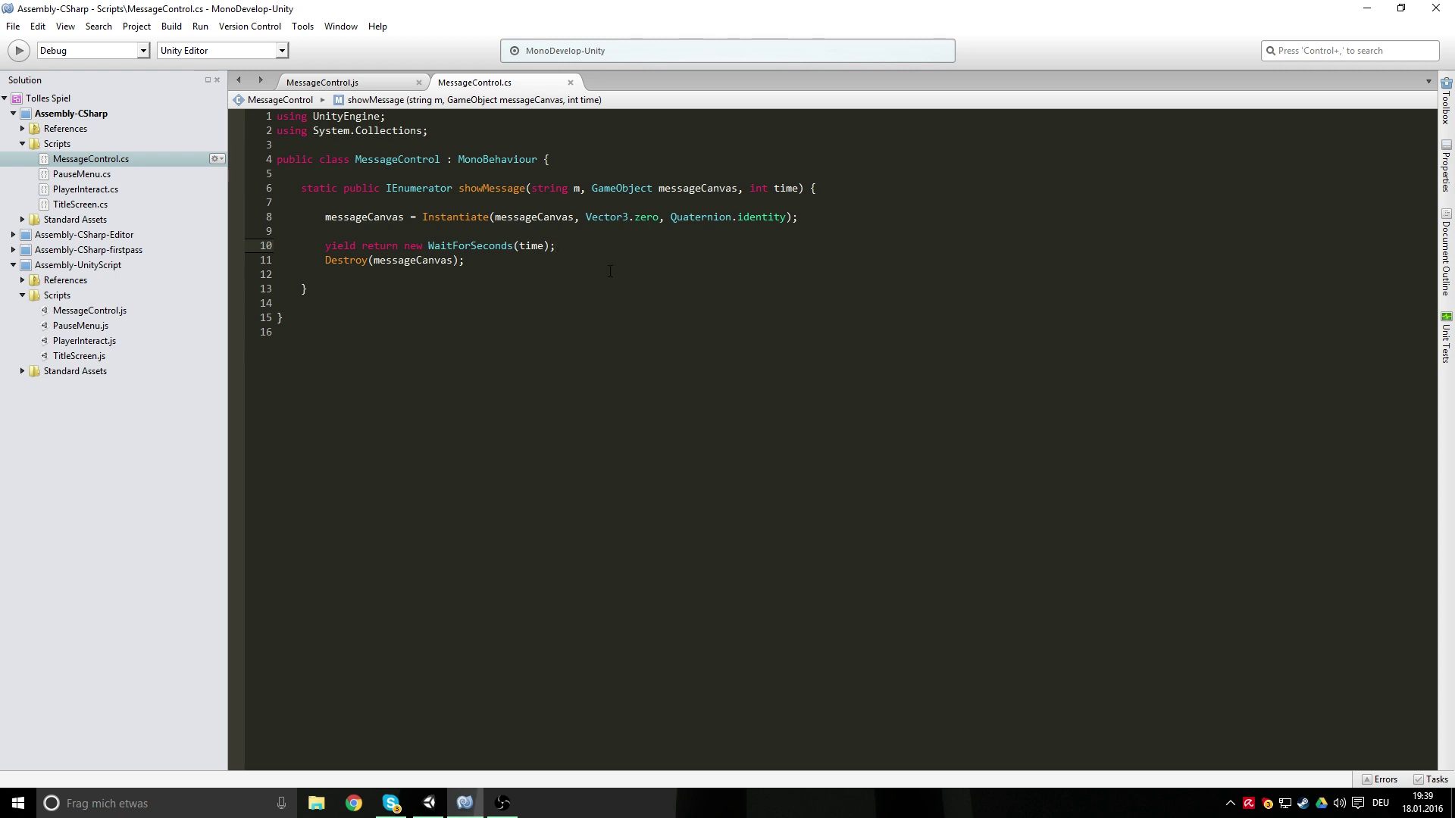
pyautogui.hotkey('ctrl', 'a')
pyautogui.click(531, 385)
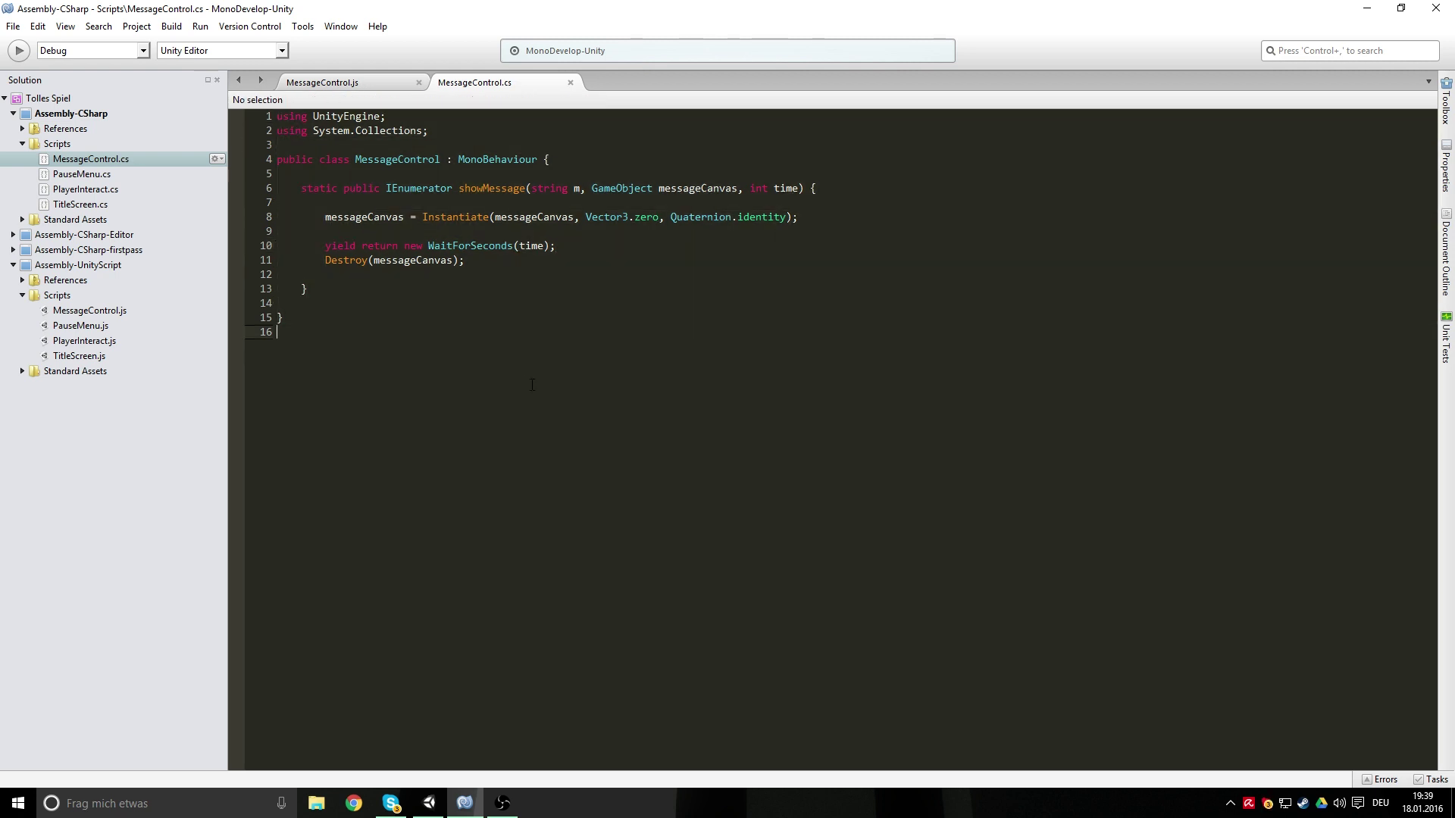
# Read the CS0266 conversion error for MessageControl.cs in Unity's Console, then go back to MonoDevelop
pyautogui.click(437, 808)
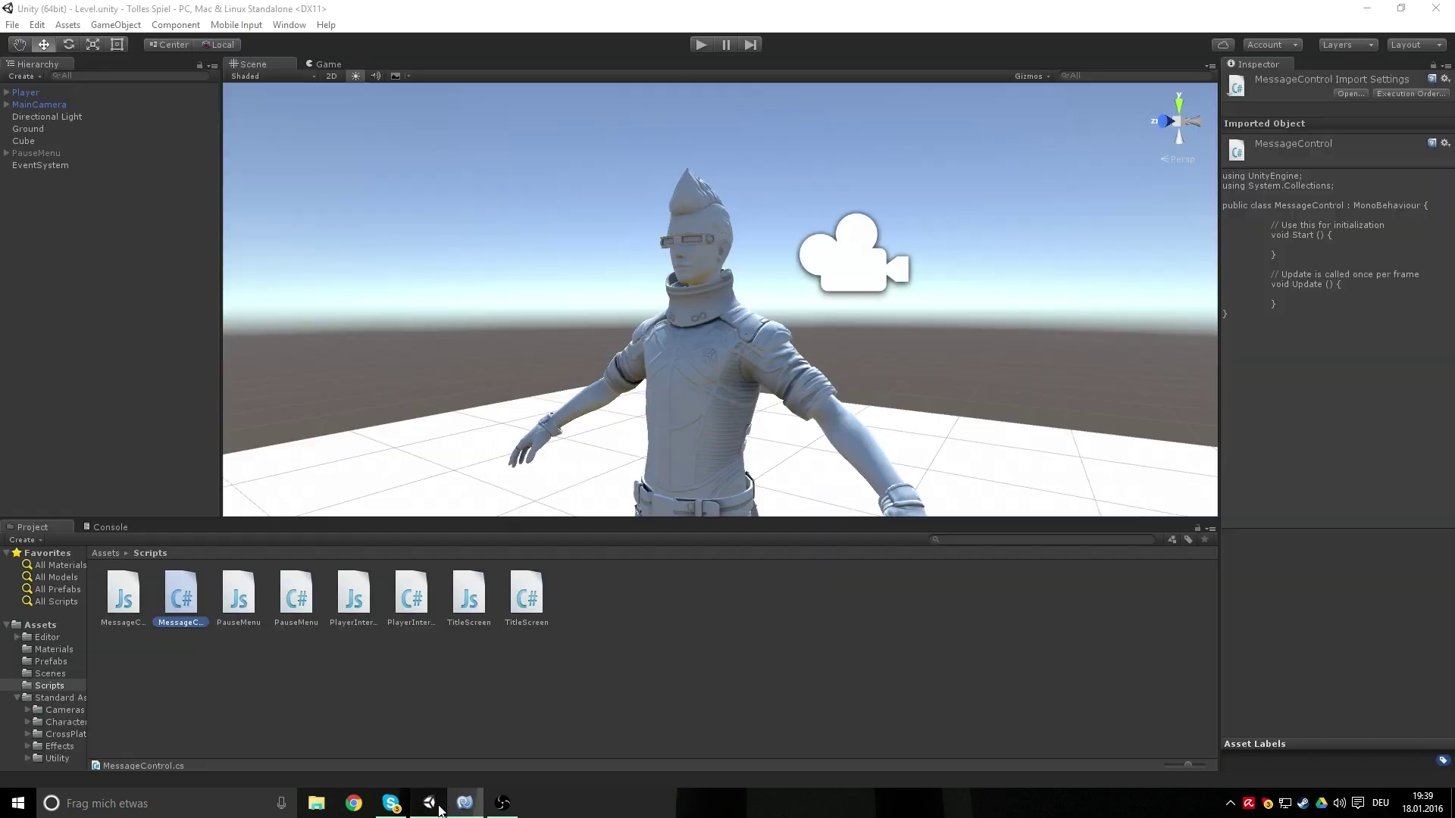
pyautogui.click(125, 530)
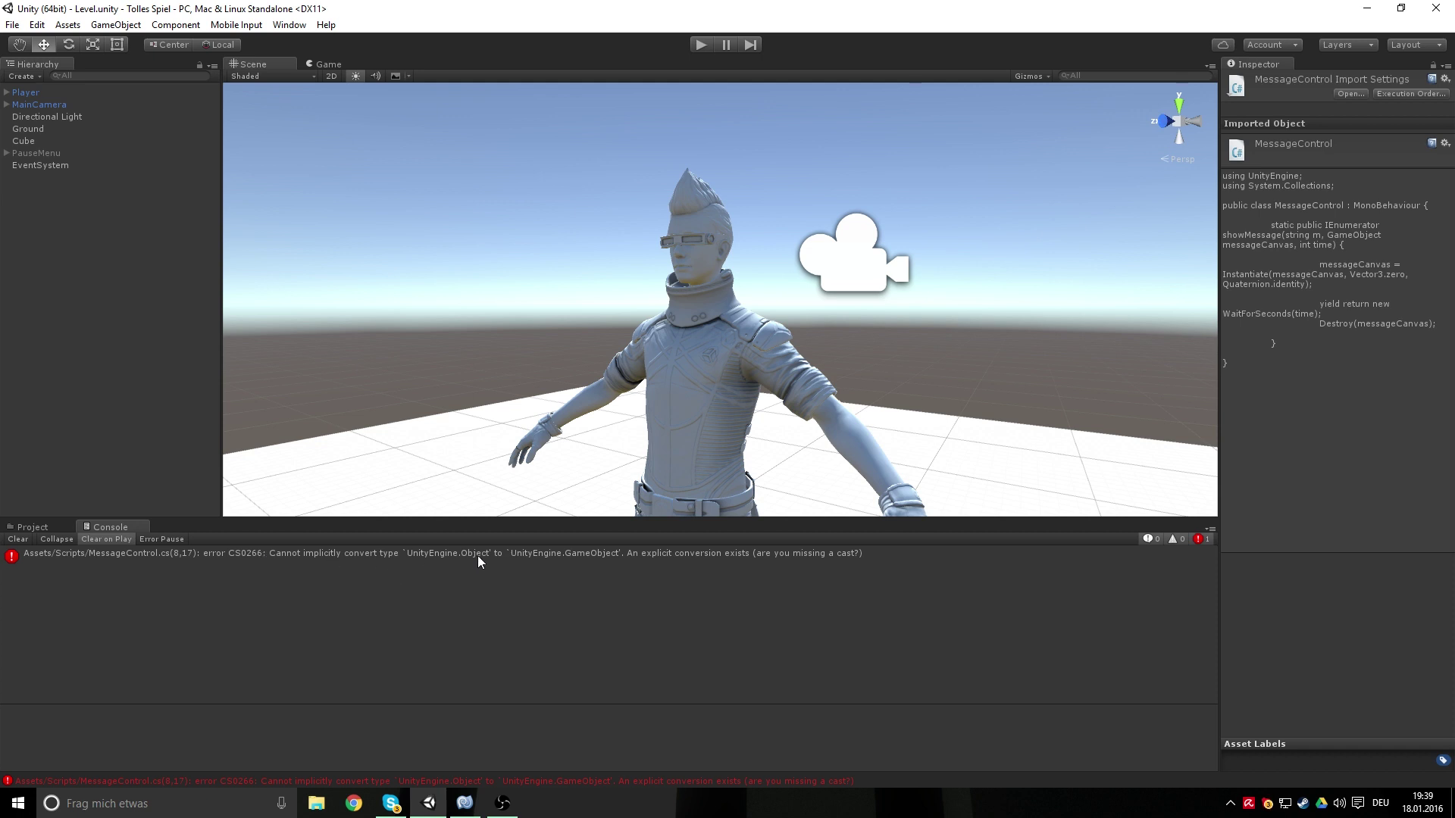
pyautogui.click(466, 803)
pyautogui.hotkey('alt', 'Tab')
pyautogui.click(463, 803)
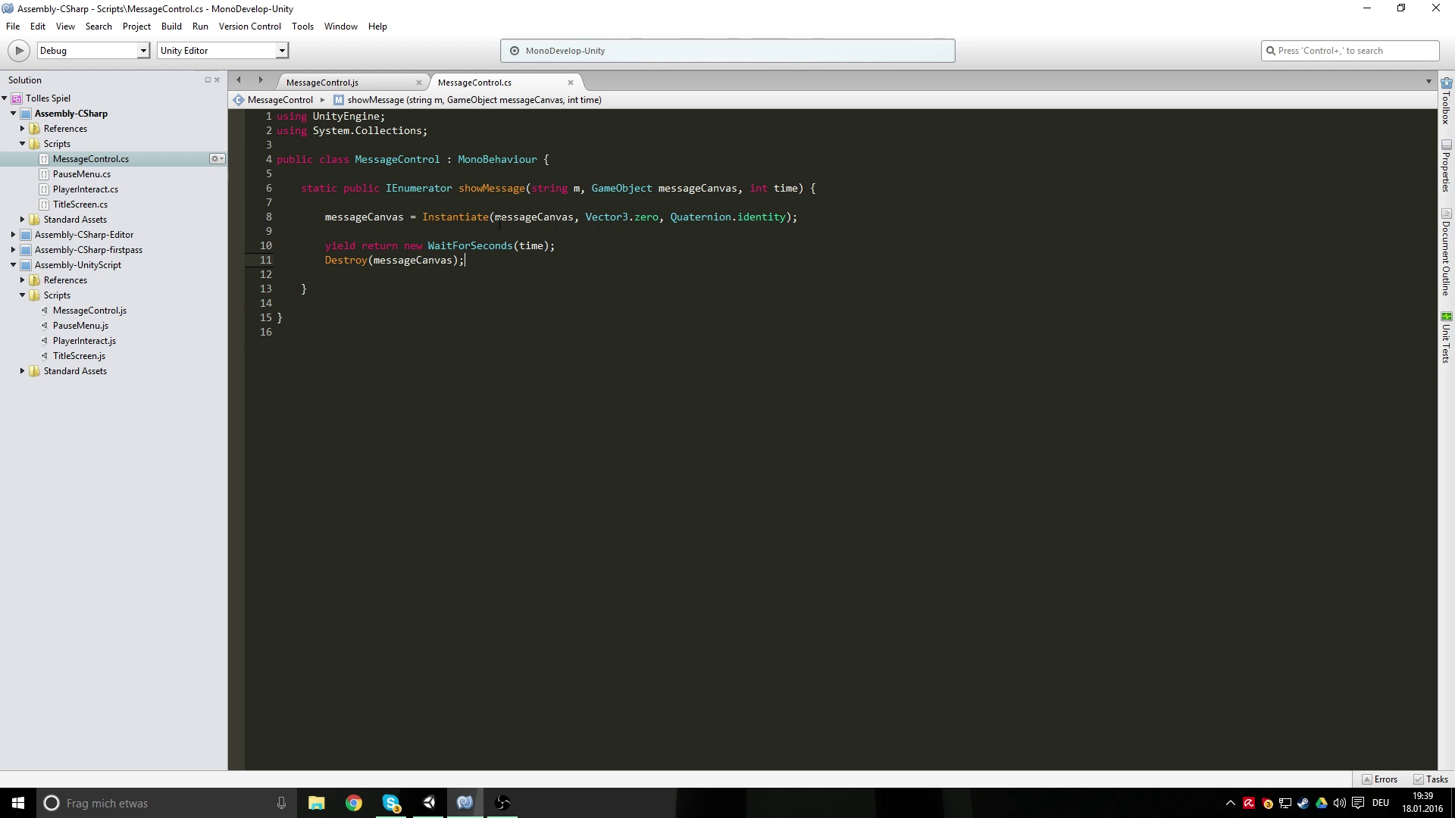
# Insert a (GameObject) cast before Instantiate on line 8 and save
pyautogui.click(497, 218)
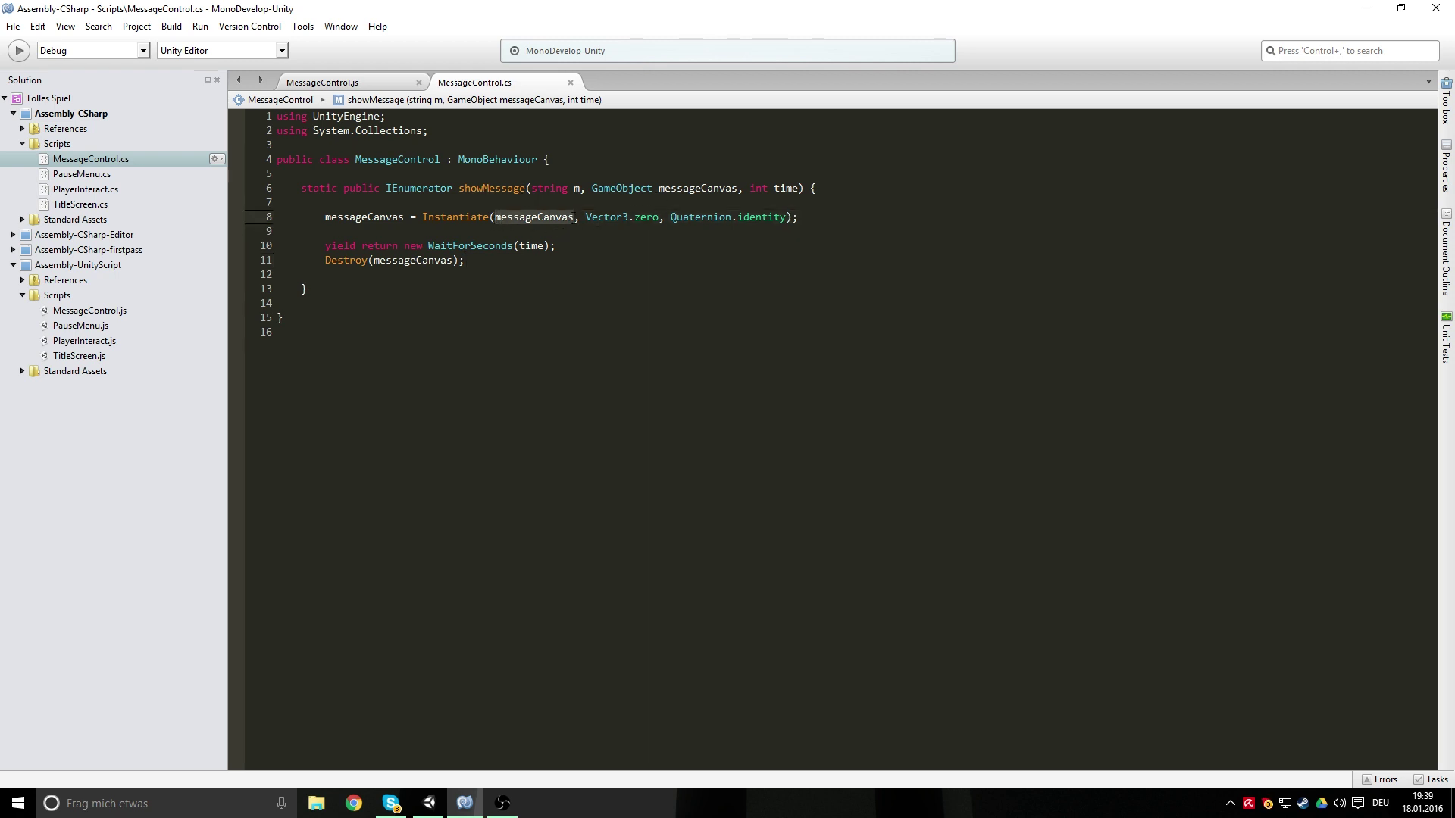
pyautogui.moveTo(664, 188); pyautogui.dragTo(737, 190)
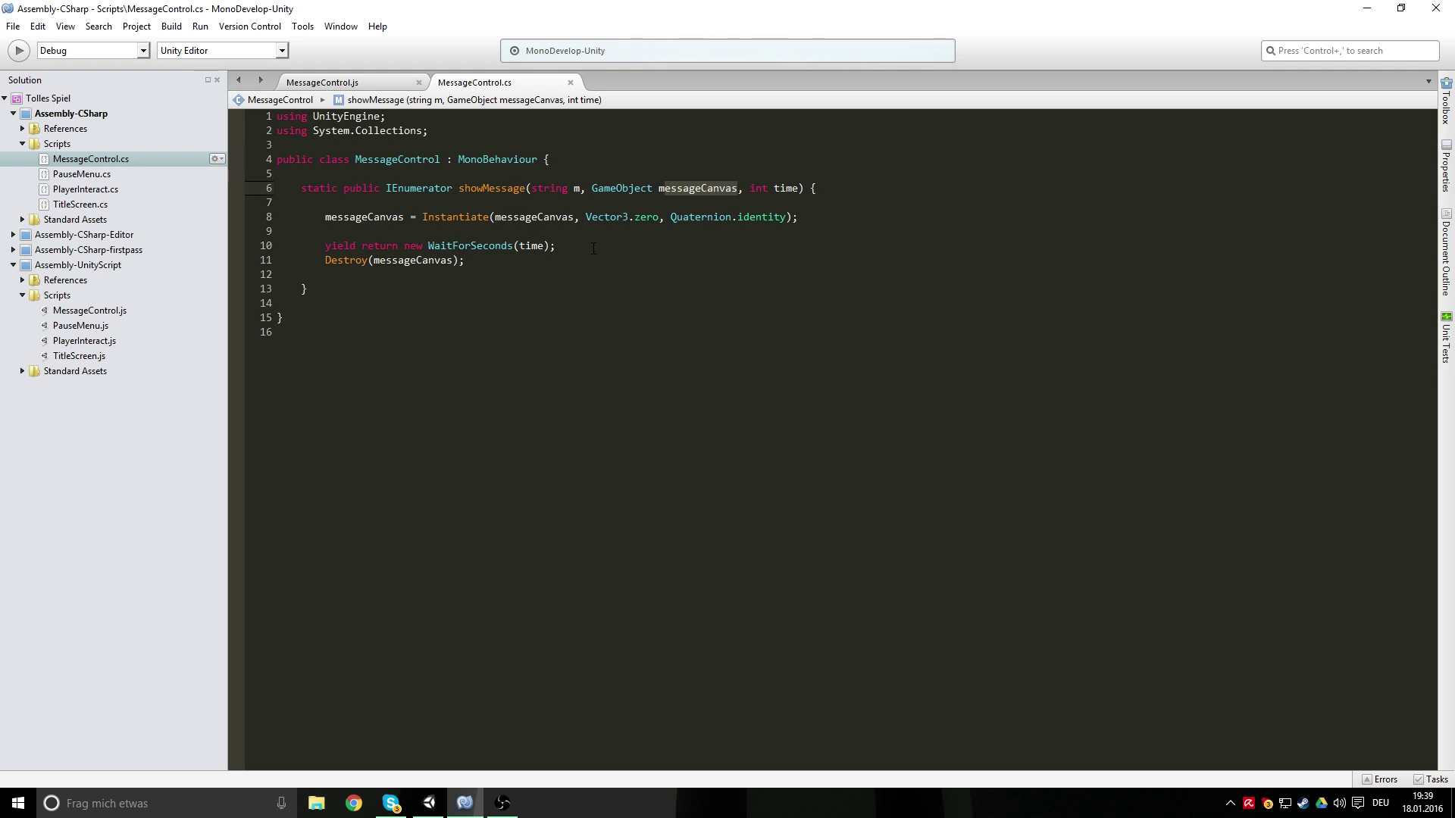
pyautogui.click(464, 218)
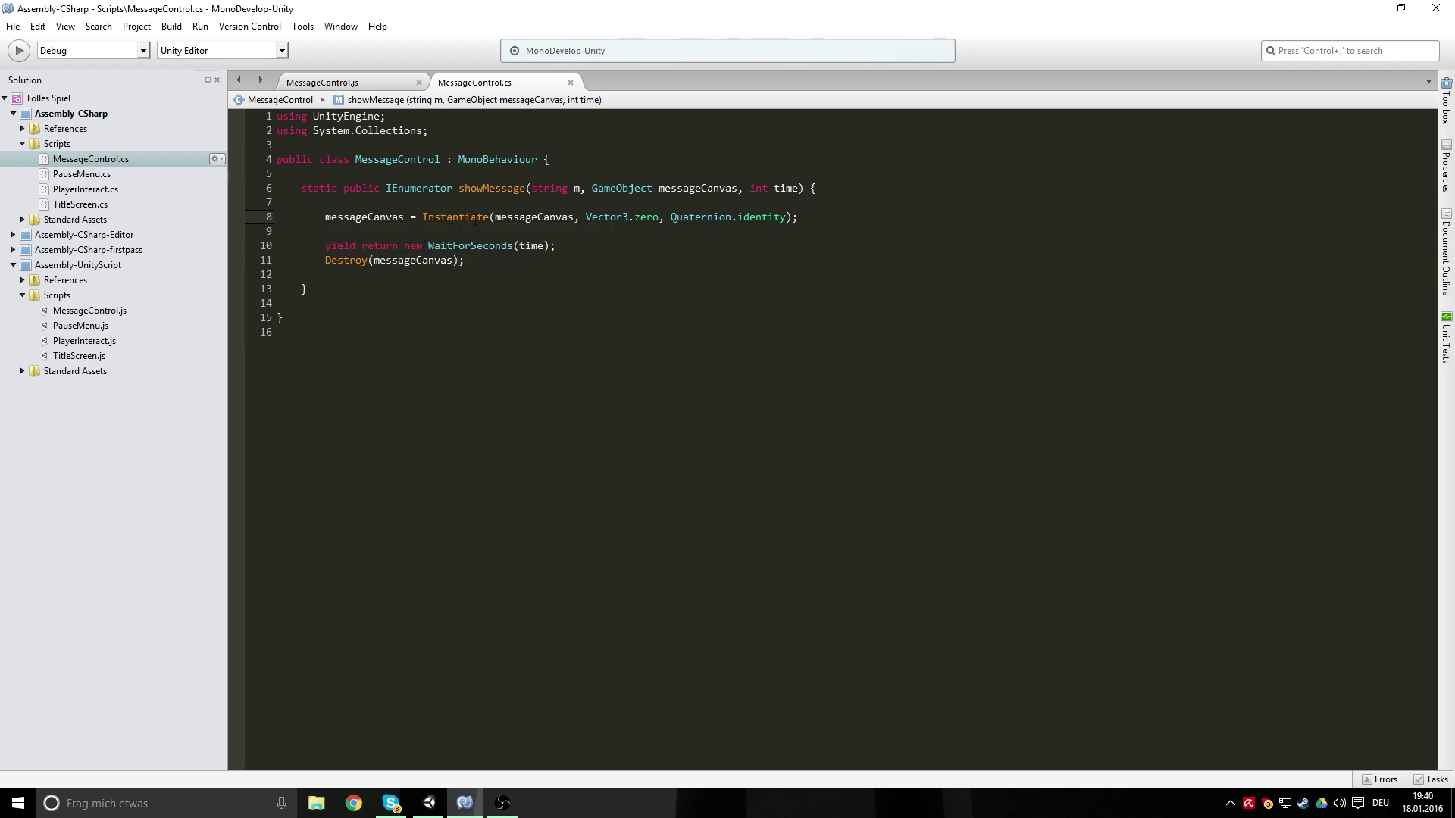
pyautogui.moveTo(475, 220)
pyautogui.moveTo(405, 218); pyautogui.dragTo(325, 219)
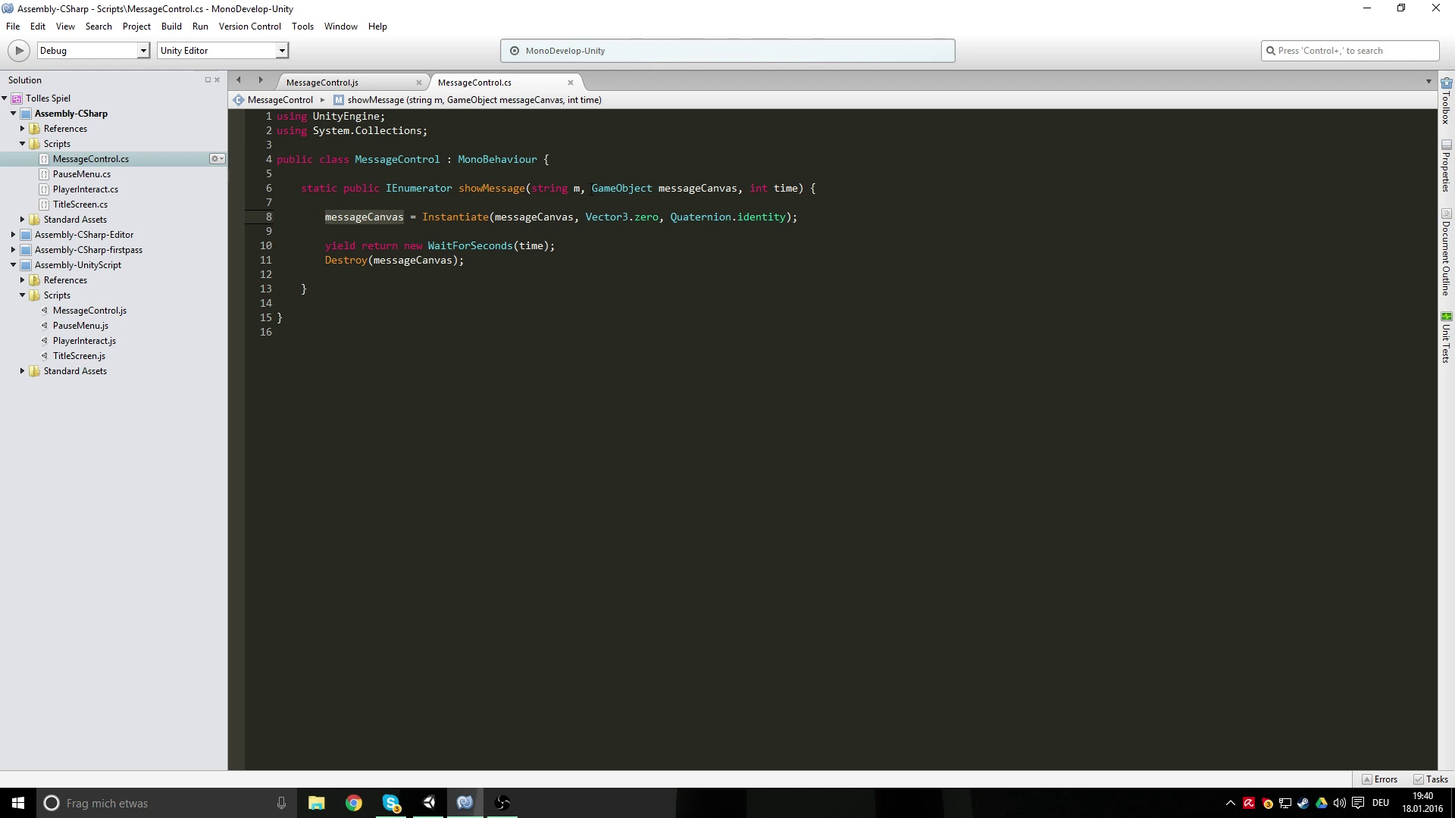
pyautogui.click(592, 189)
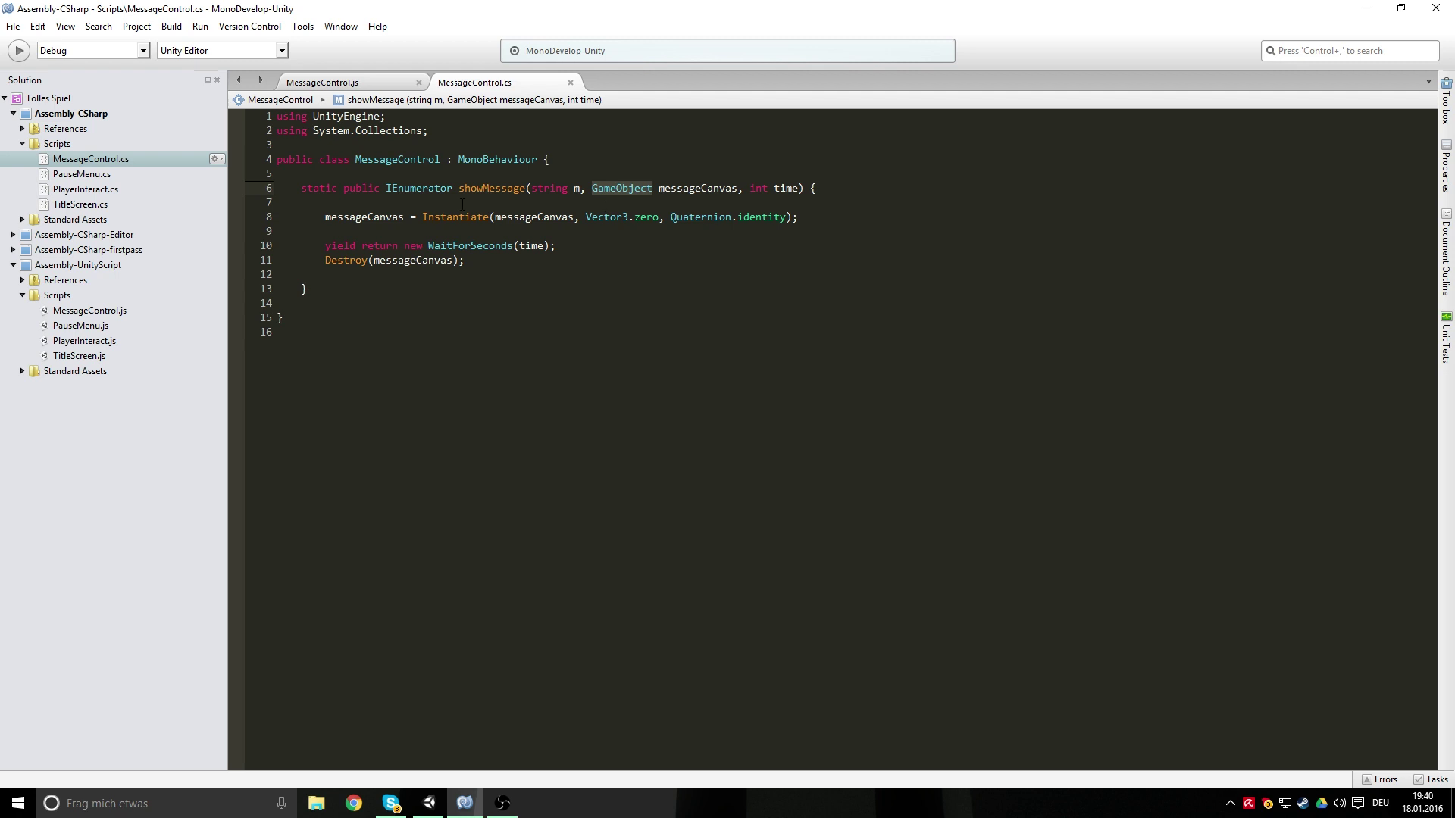
pyautogui.click(423, 218)
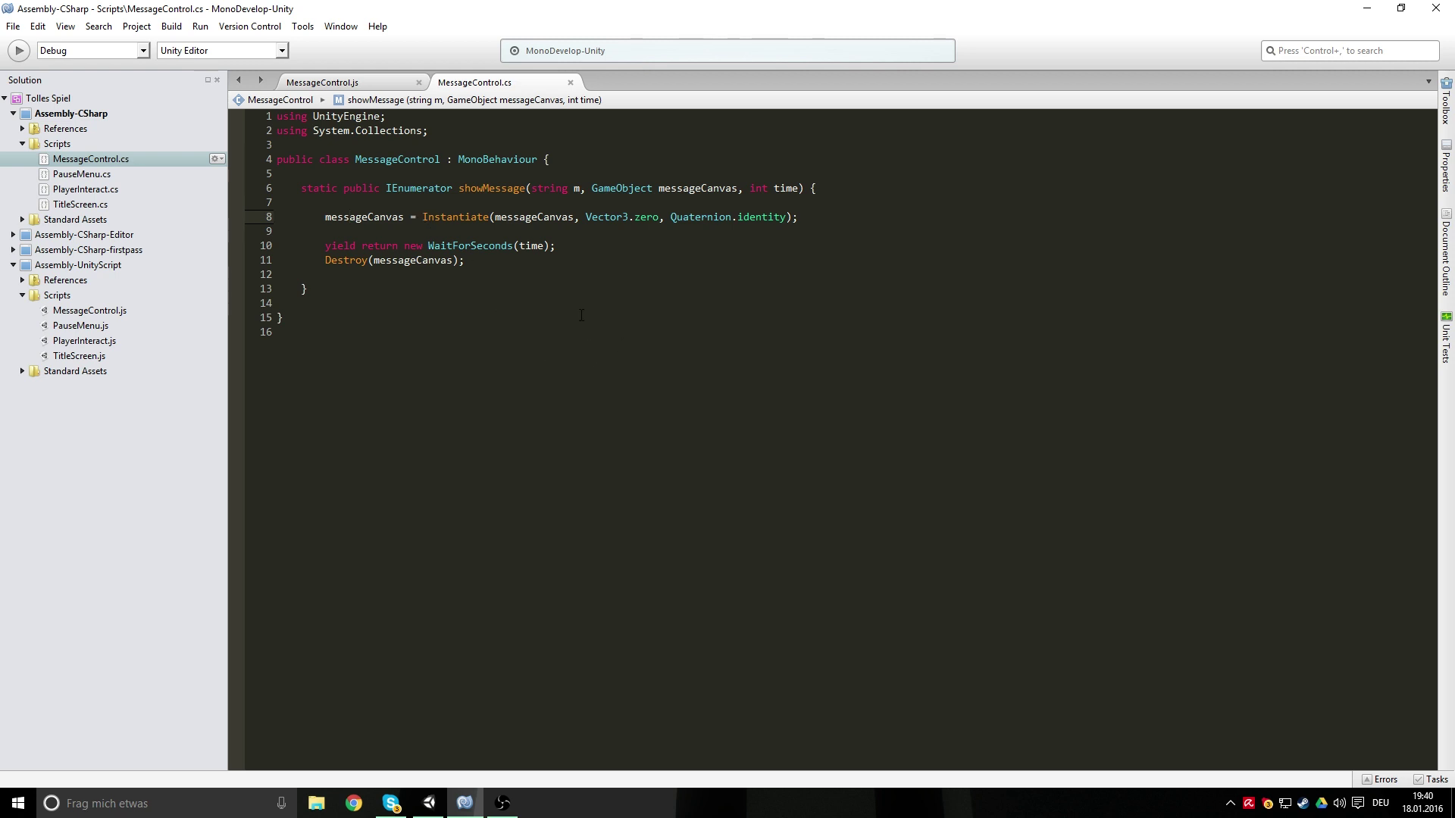
pyautogui.write('(')
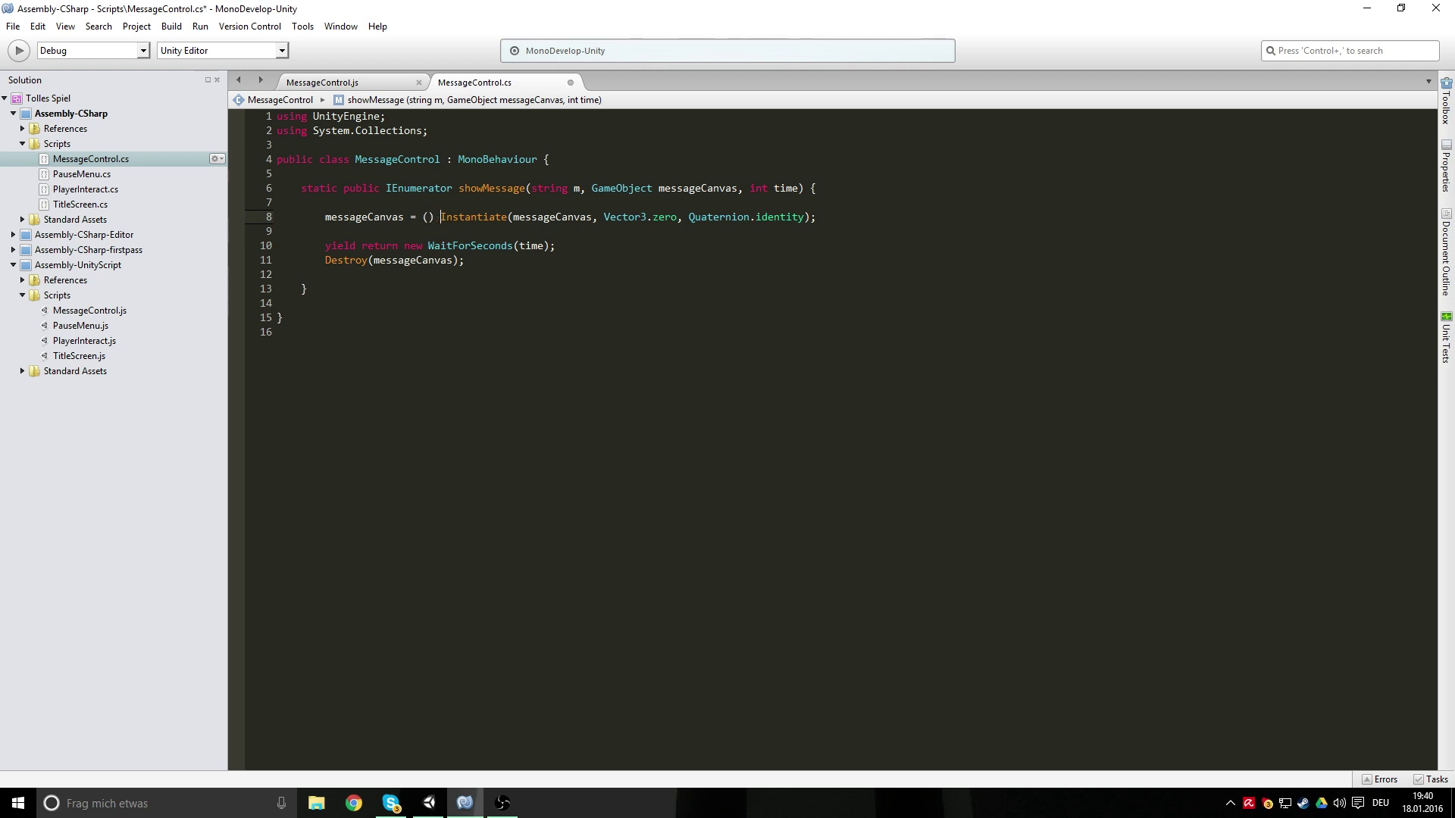
pyautogui.write('GameObject')
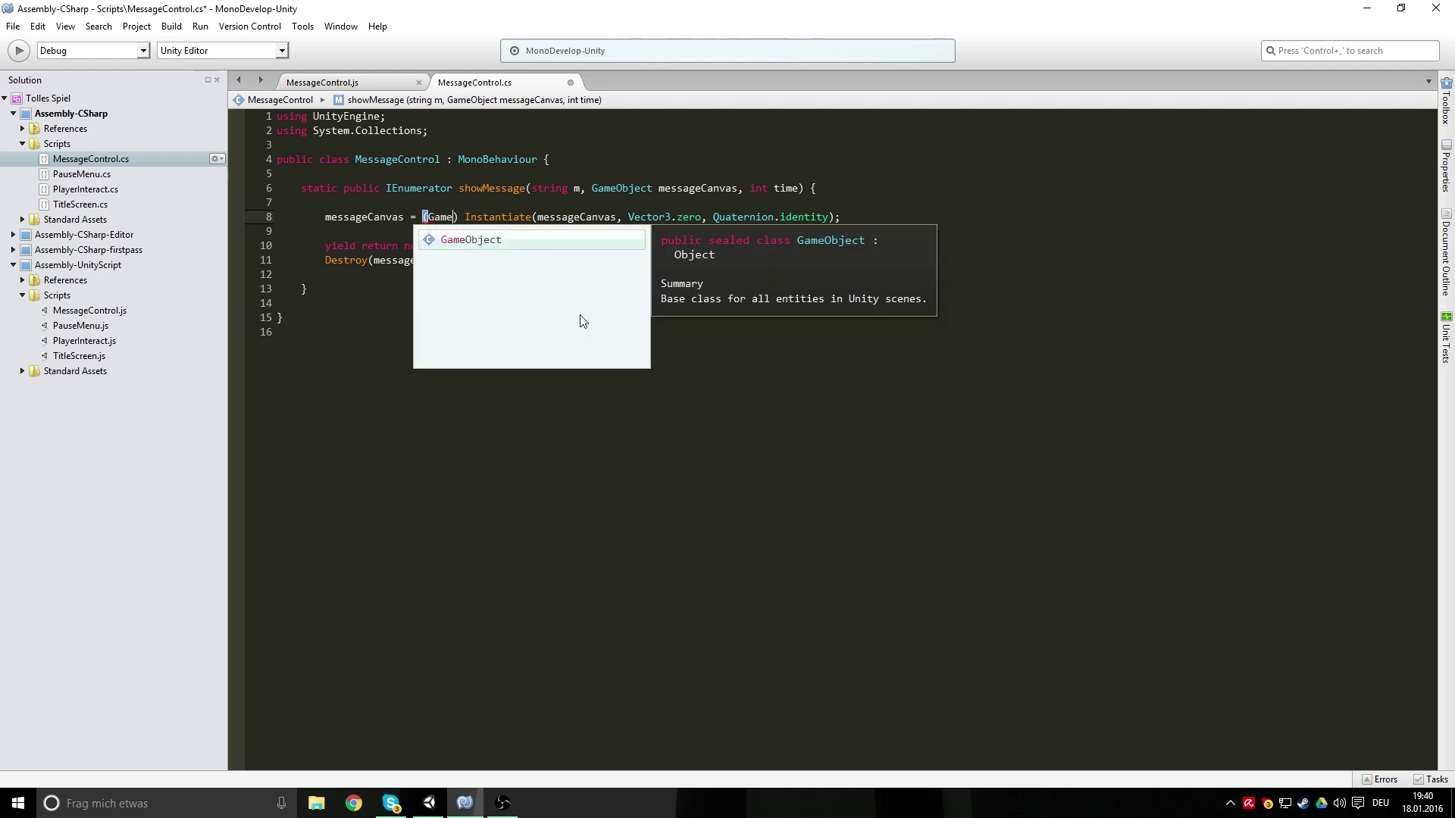
pyautogui.hotkey('ctrl', 's')
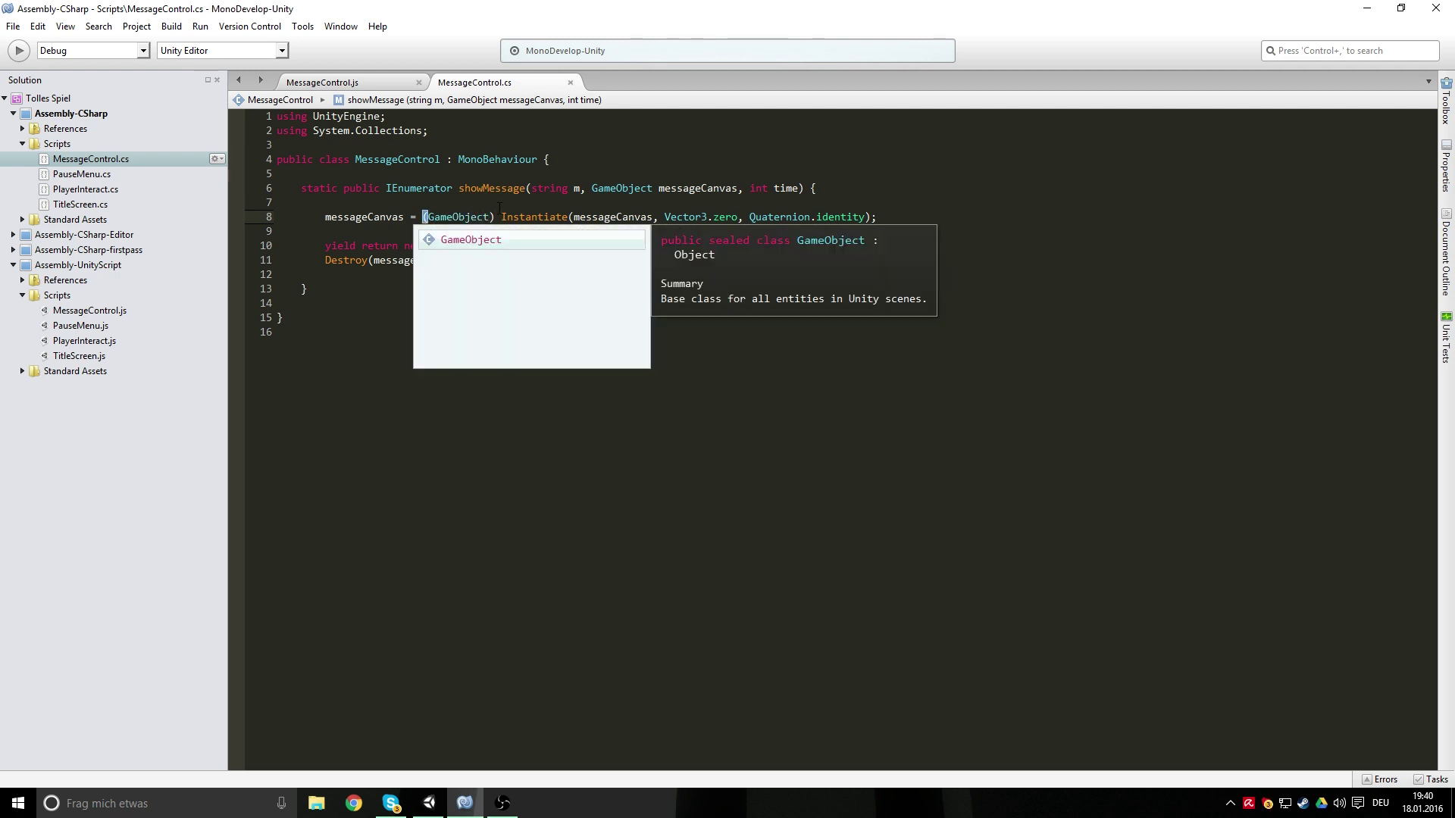
pyautogui.press('Escape')
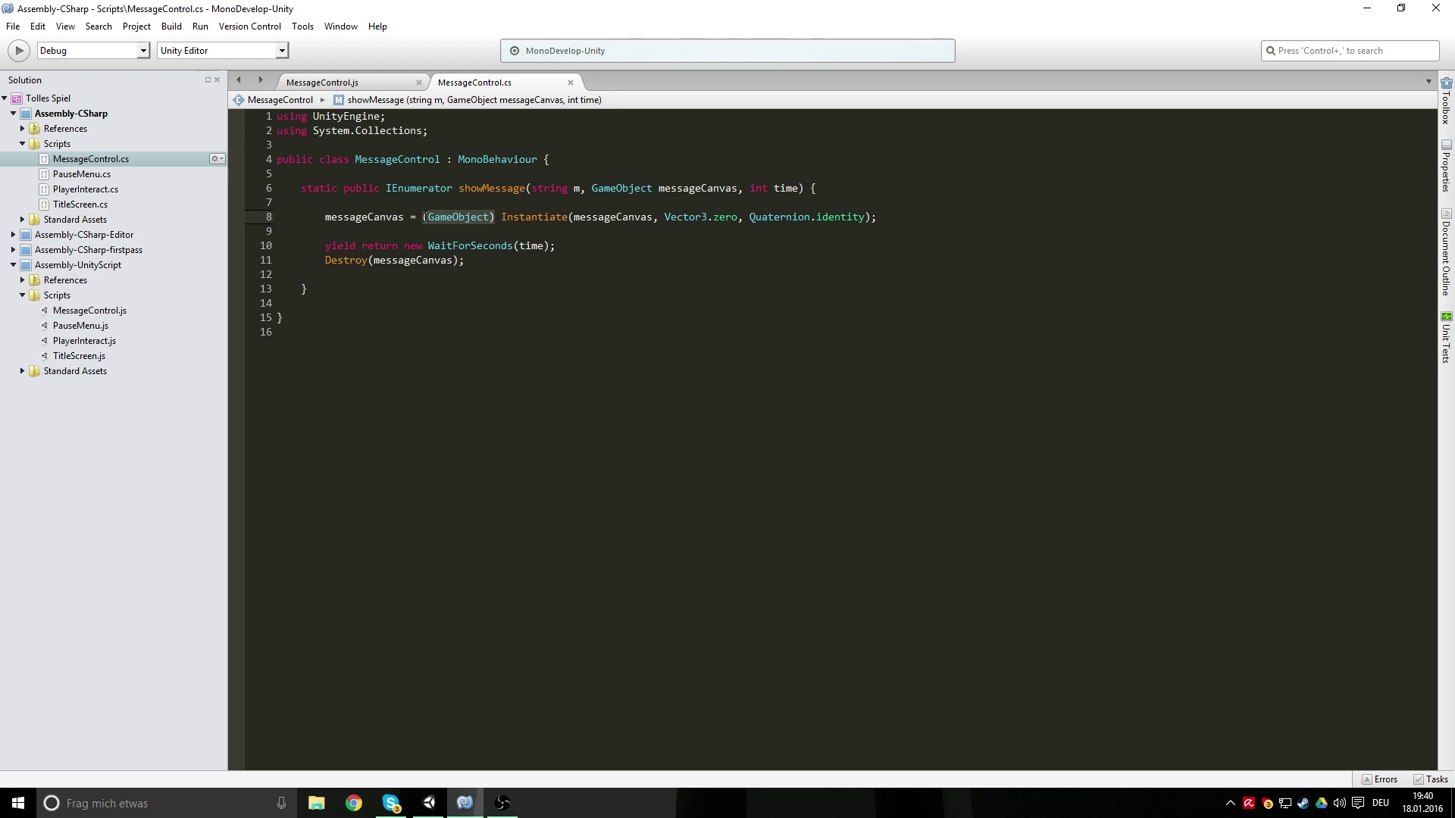
# Check the GameObject cast on line 8, then return to the Unity editor
pyautogui.click(447, 218)
pyautogui.click(537, 217)
pyautogui.click(457, 218)
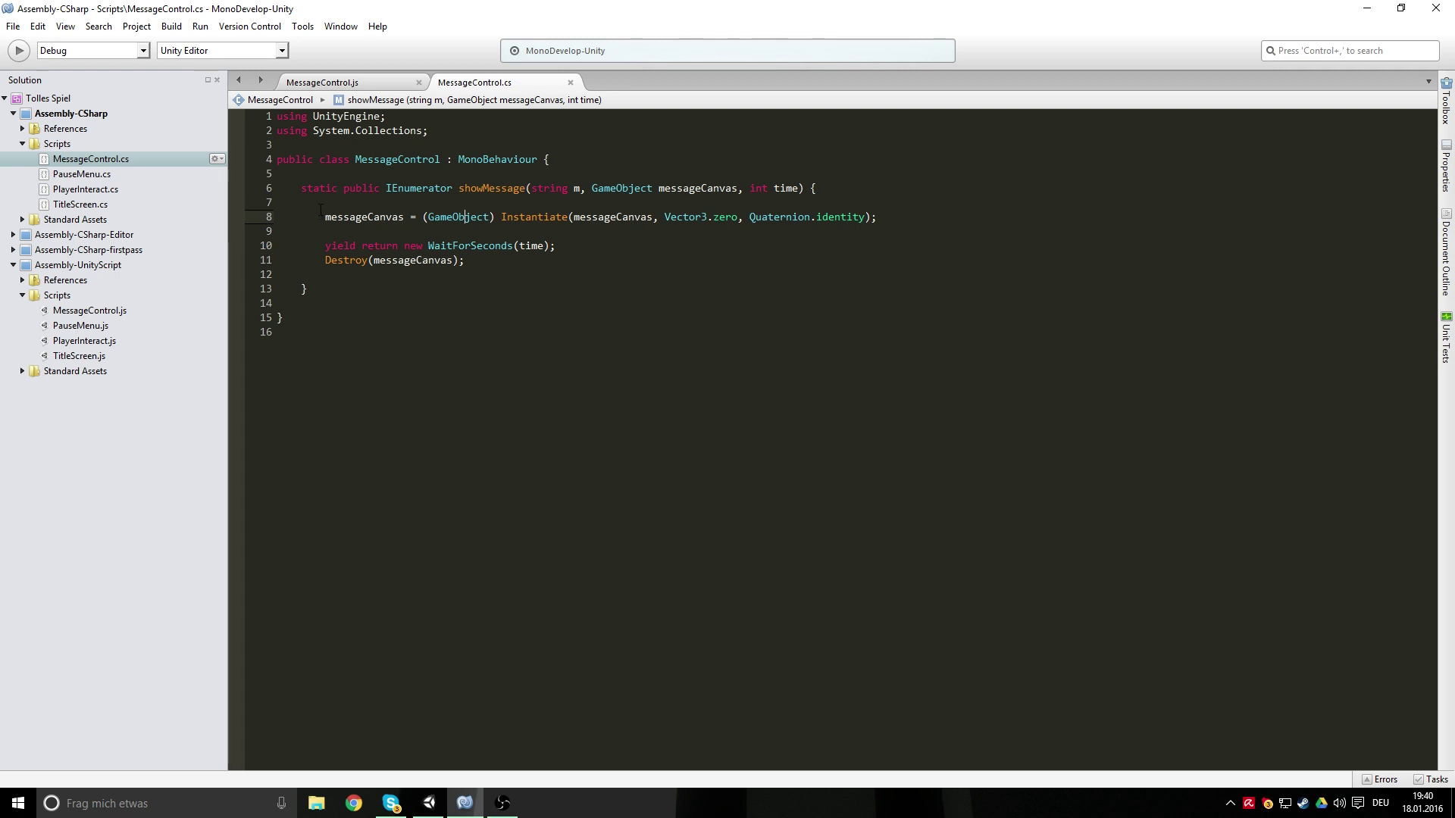
pyautogui.moveTo(362, 218); pyautogui.dragTo(435, 224)
pyautogui.click(403, 217)
pyautogui.click(429, 803)
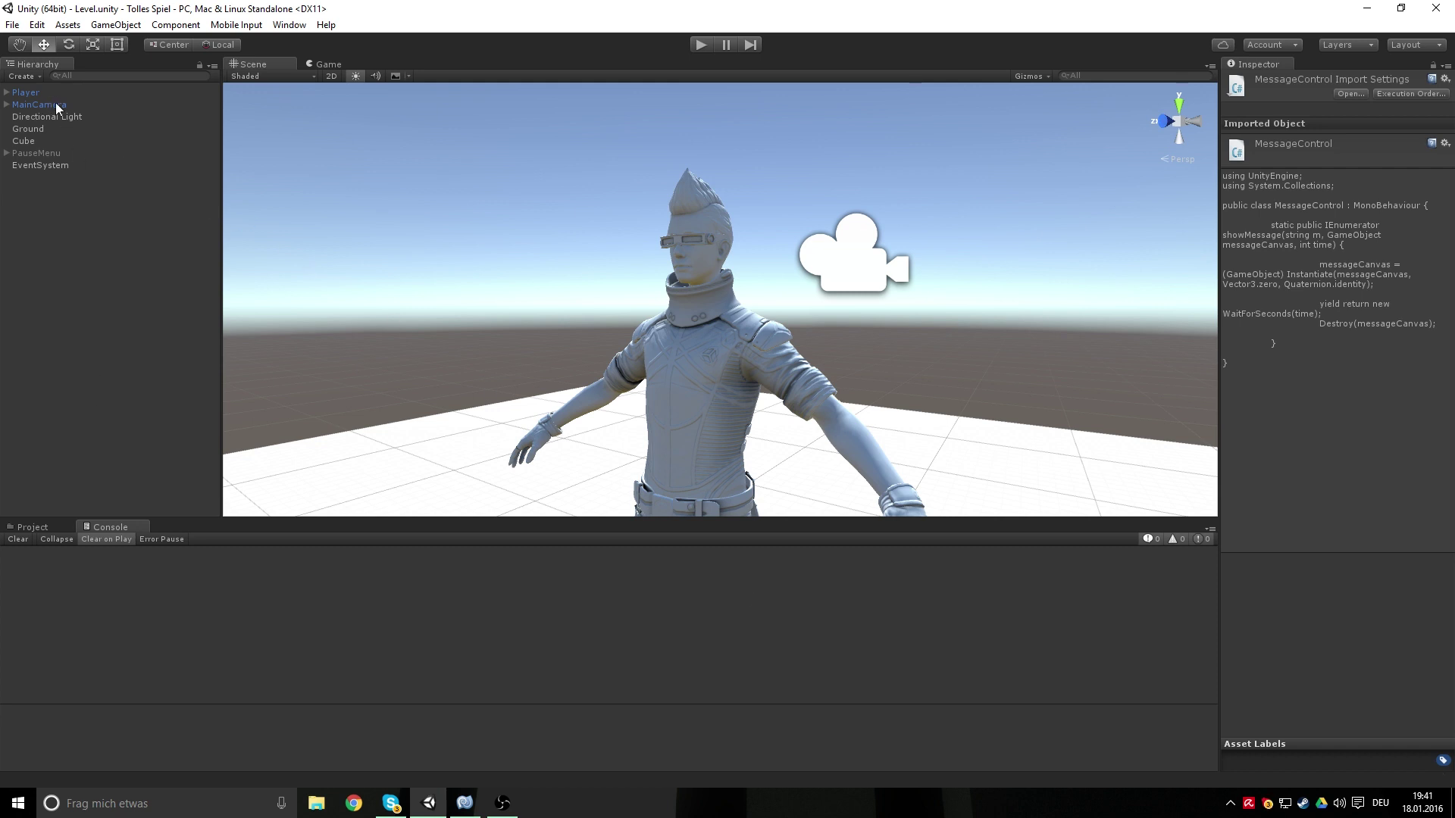
# Delete the MessageControl.js asset from the Scripts folder and confirm
pyautogui.click(40, 164)
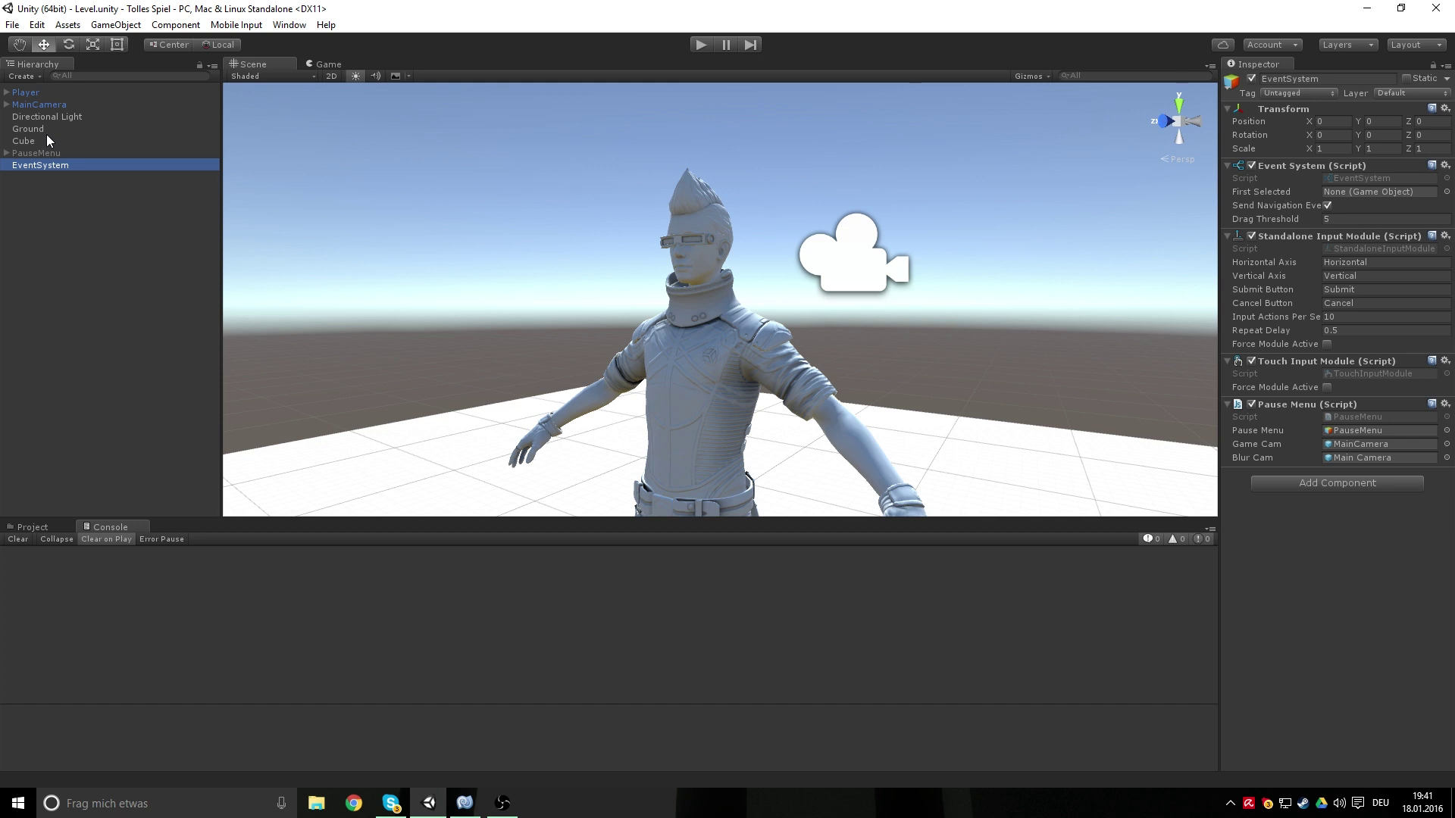
pyautogui.click(464, 804)
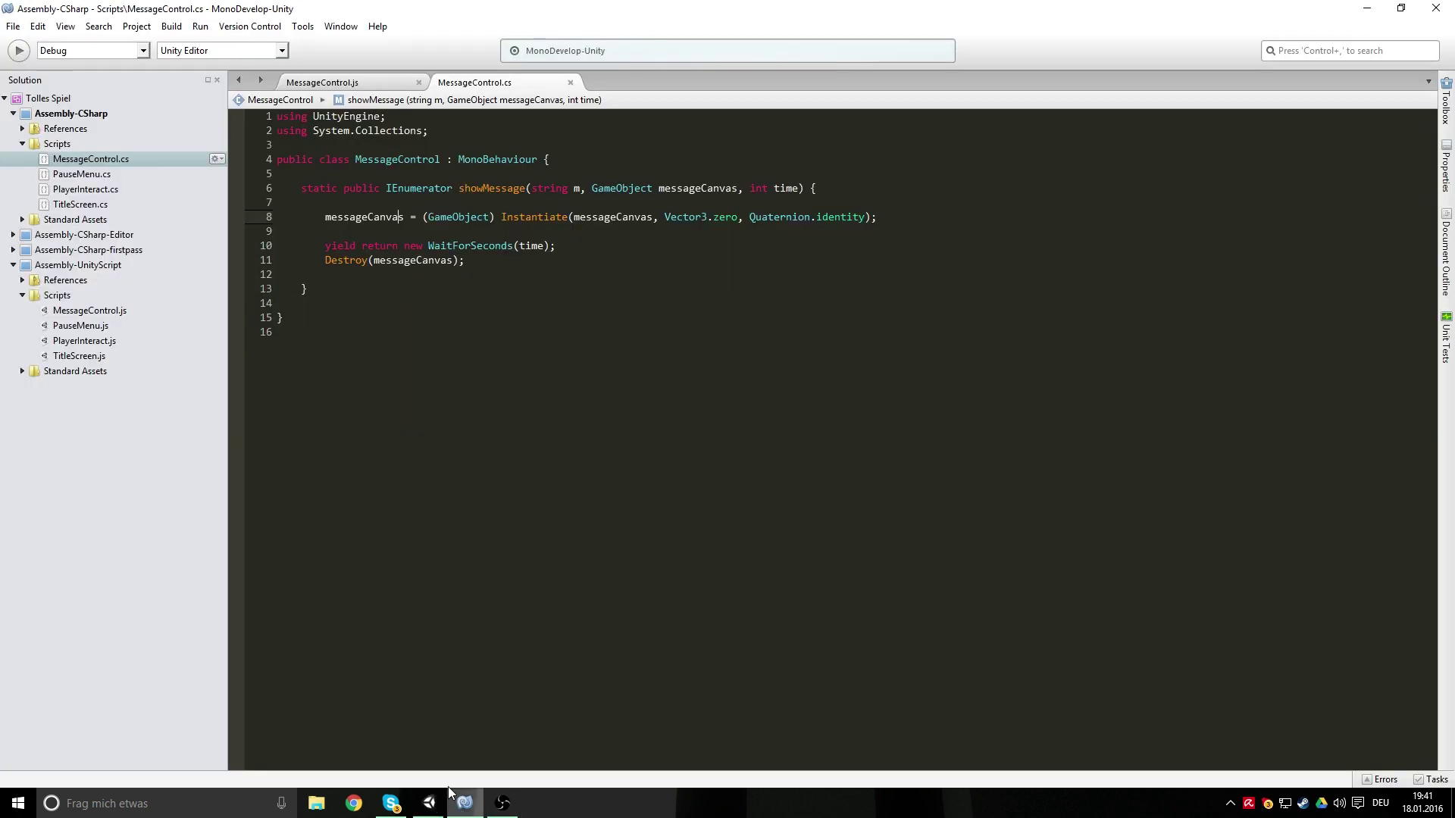
pyautogui.click(429, 805)
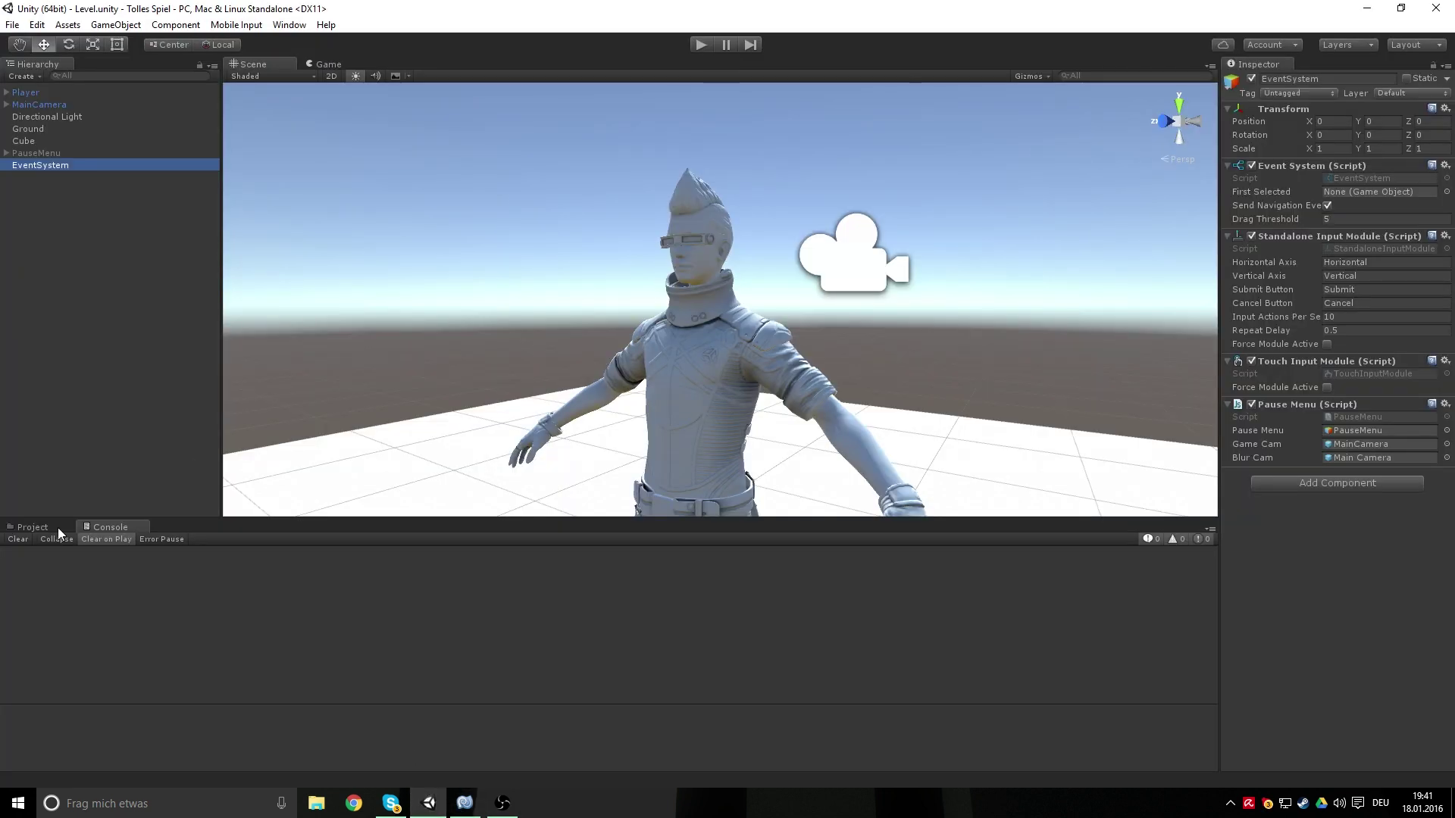
pyautogui.click(123, 603)
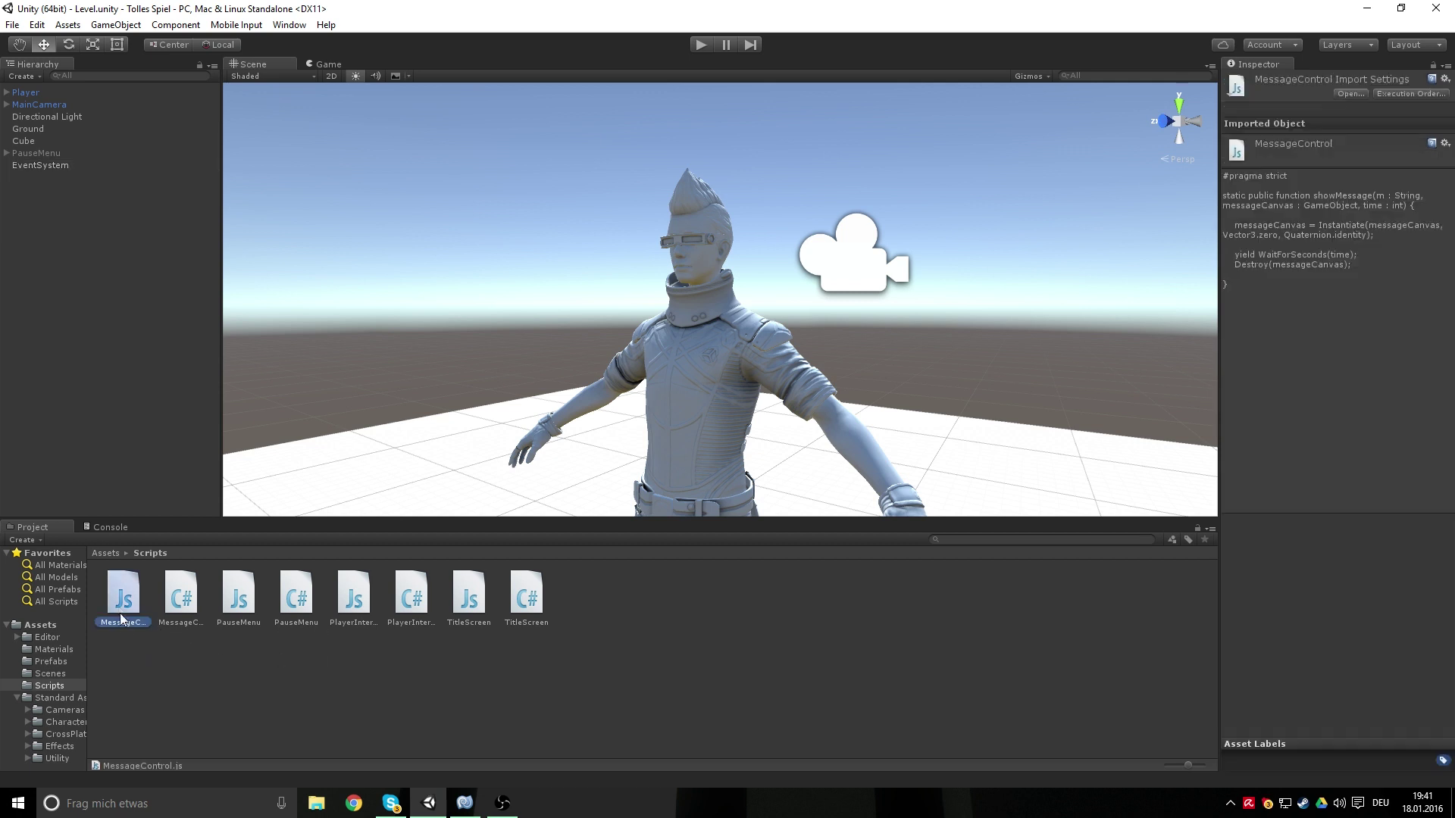
pyautogui.click(179, 606)
pyautogui.click(135, 604)
pyautogui.press('Delete')
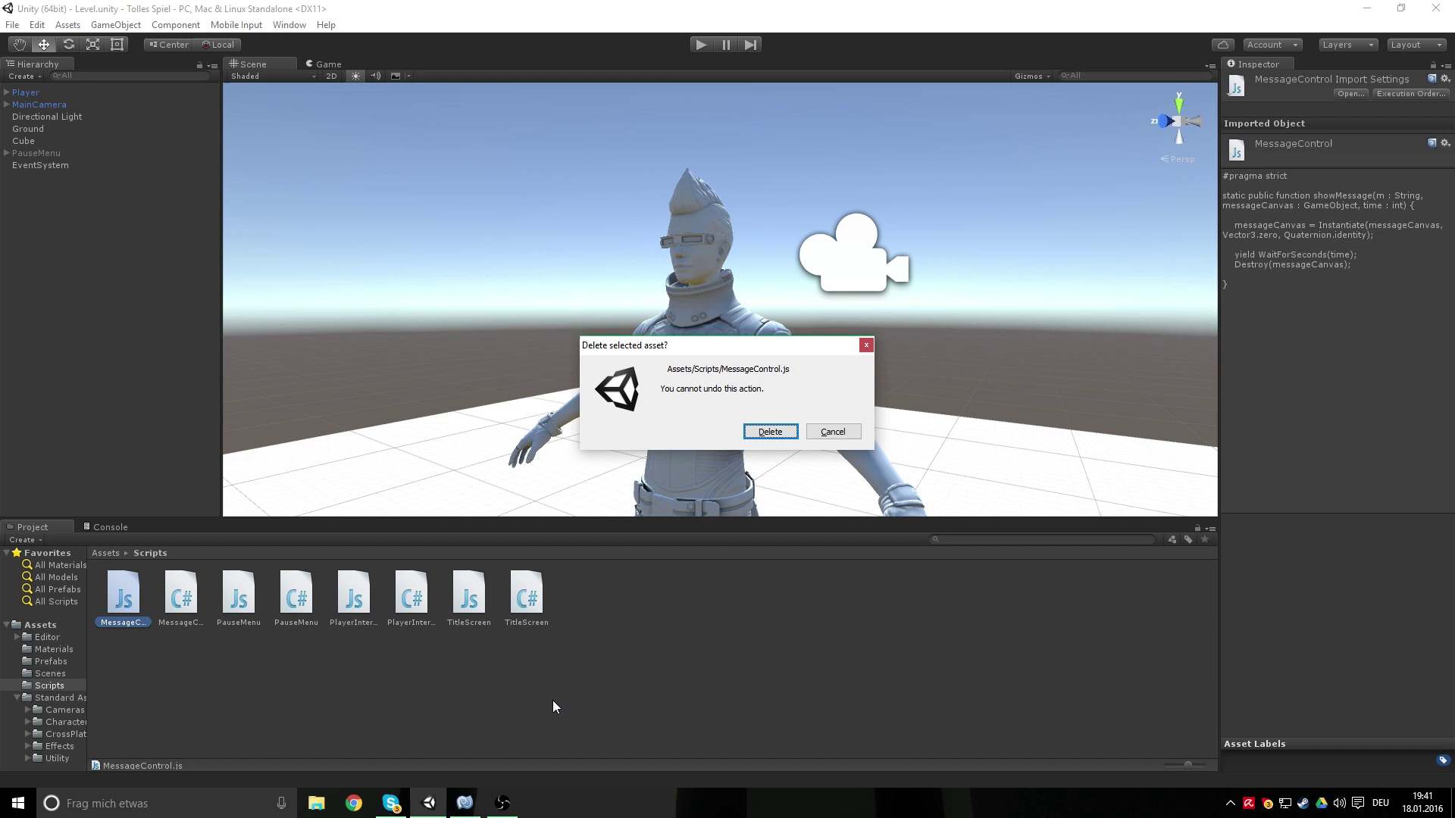
pyautogui.press('Return')
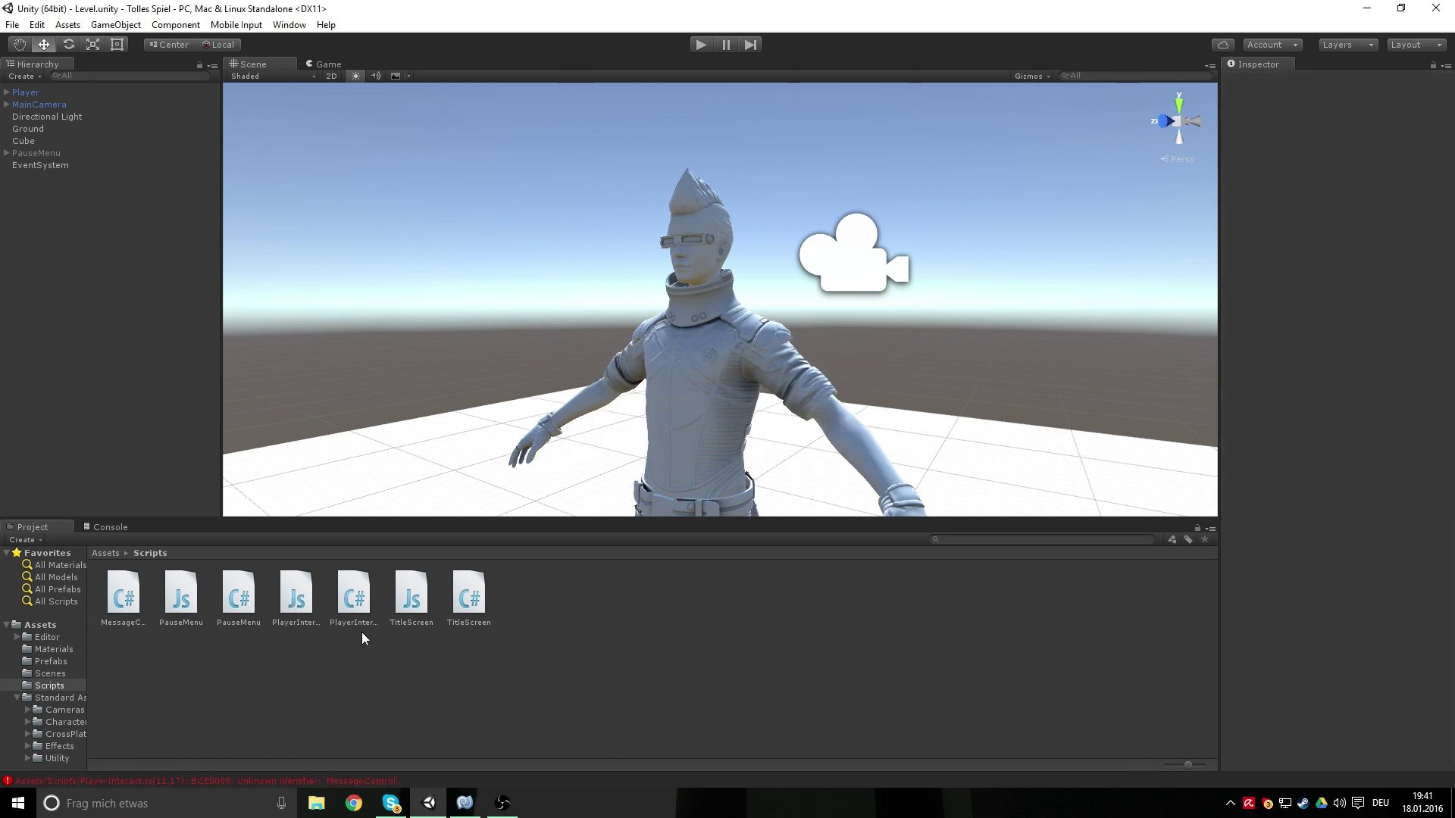
# Read the new PlayerInteract.js BCE0005 error in the Console, then bring MonoDevelop back
pyautogui.click(120, 527)
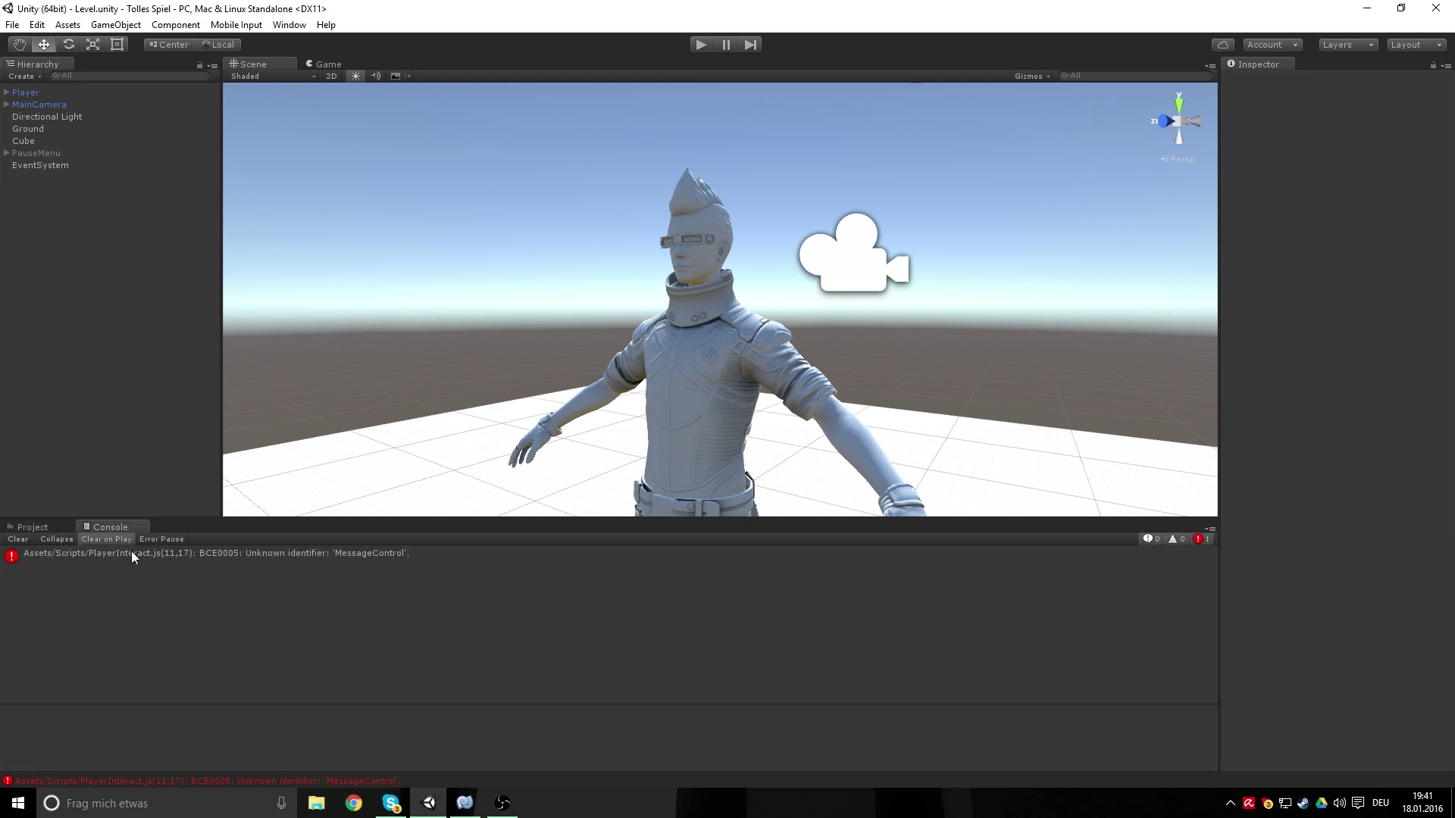
pyautogui.click(269, 566)
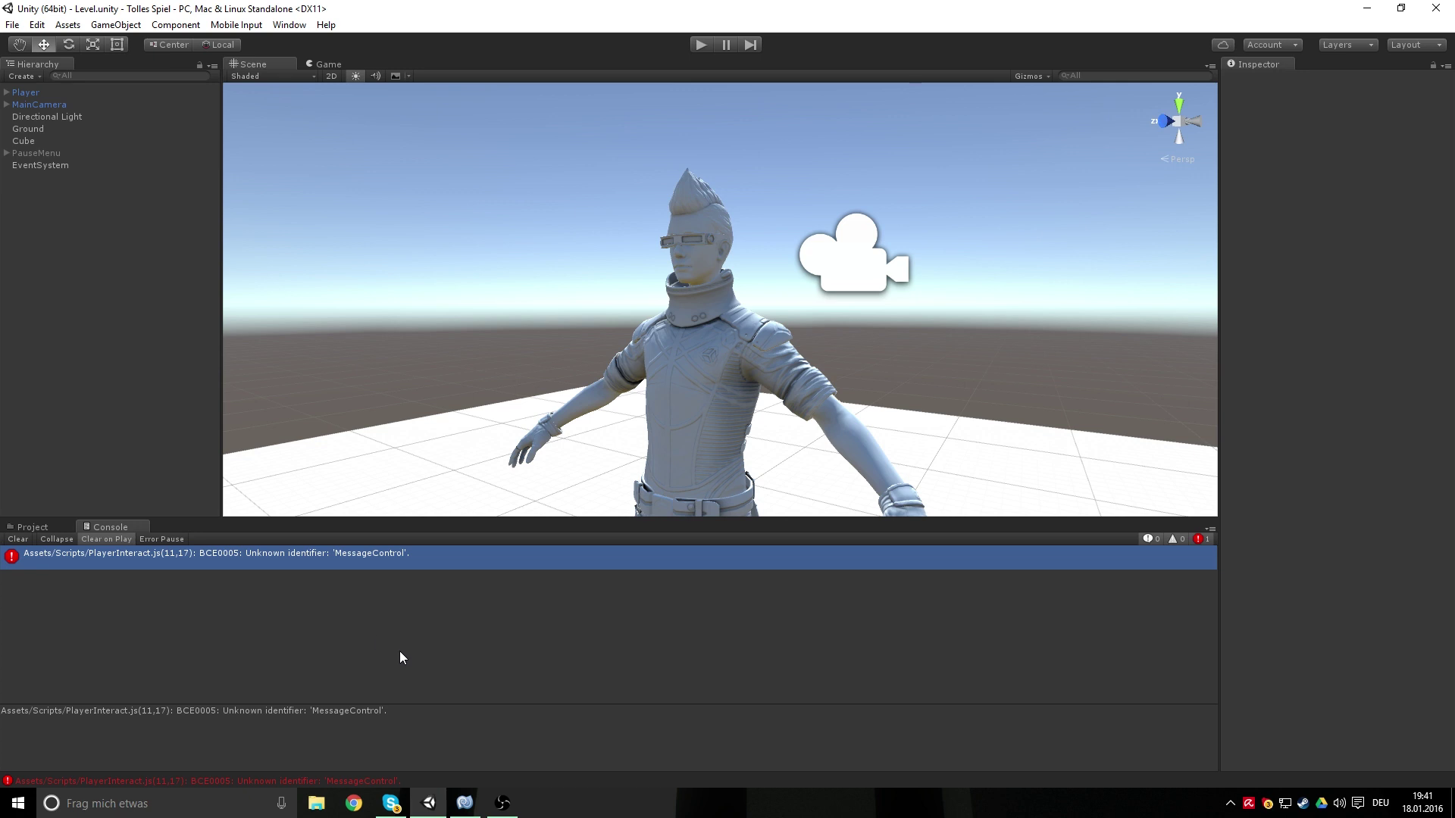
pyautogui.click(32, 527)
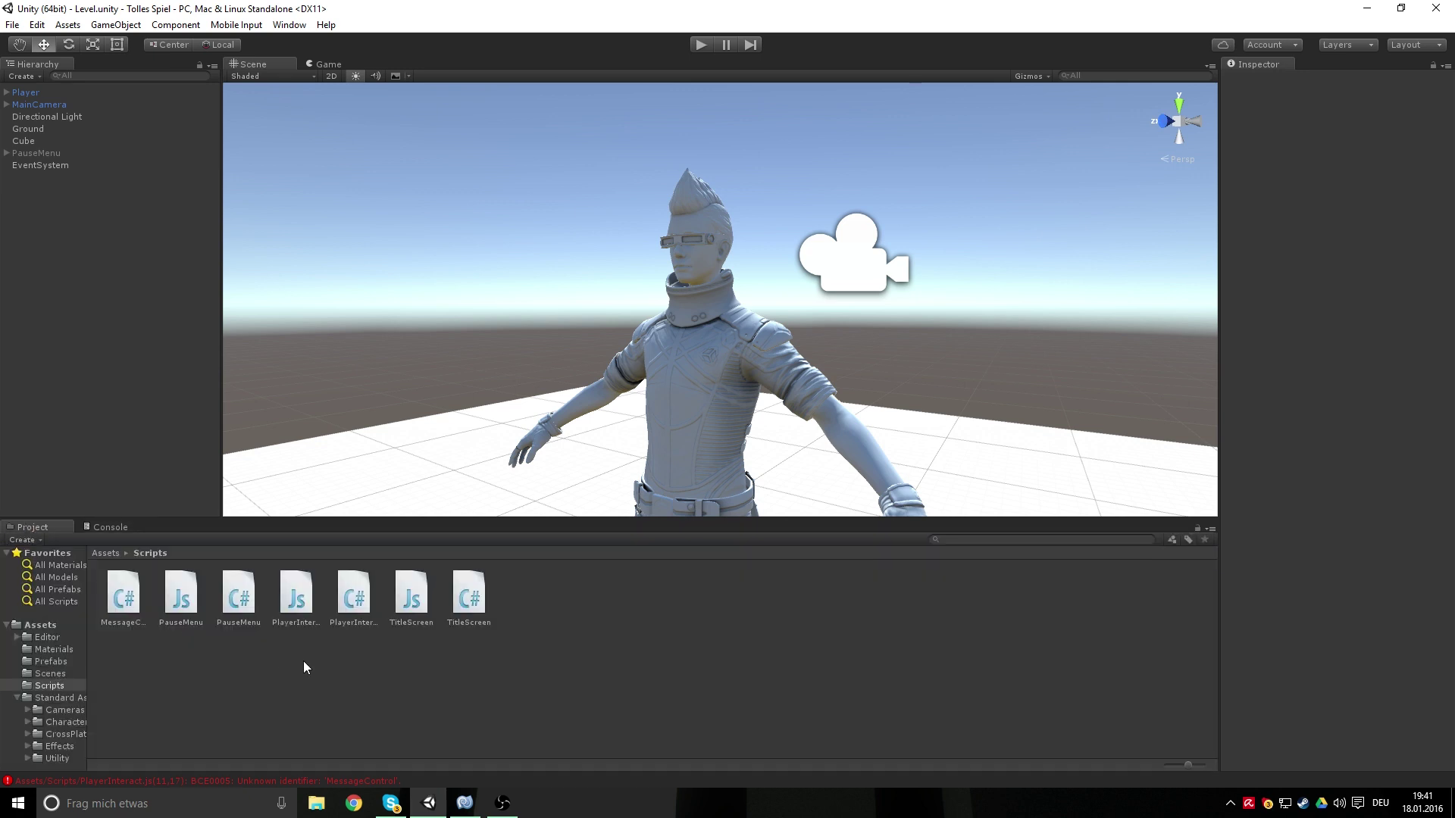
pyautogui.click(470, 805)
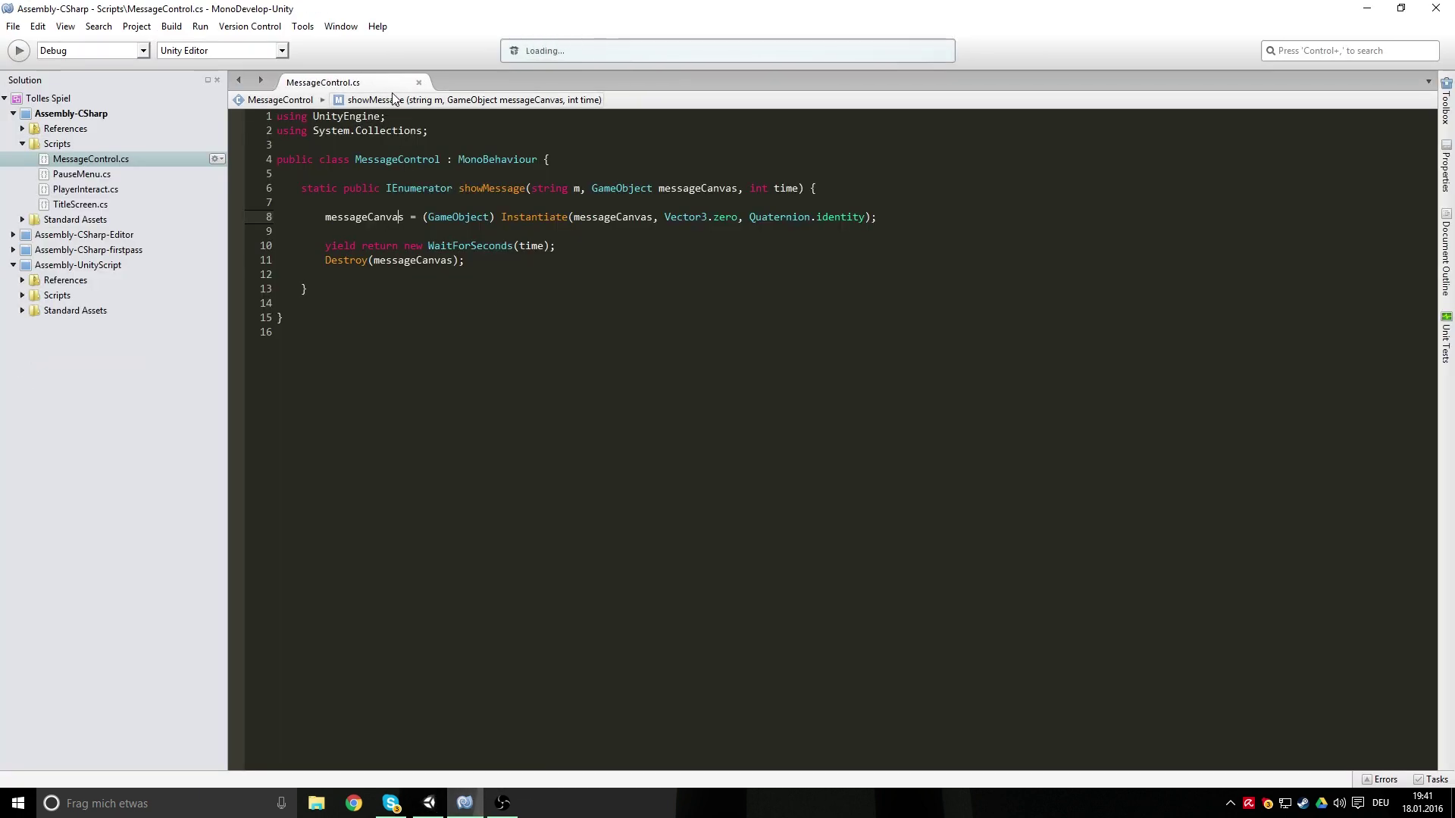
# Close MessageControl.cs and open the PauseMenu C# script from Unity in MonoDevelop
pyautogui.click(418, 81)
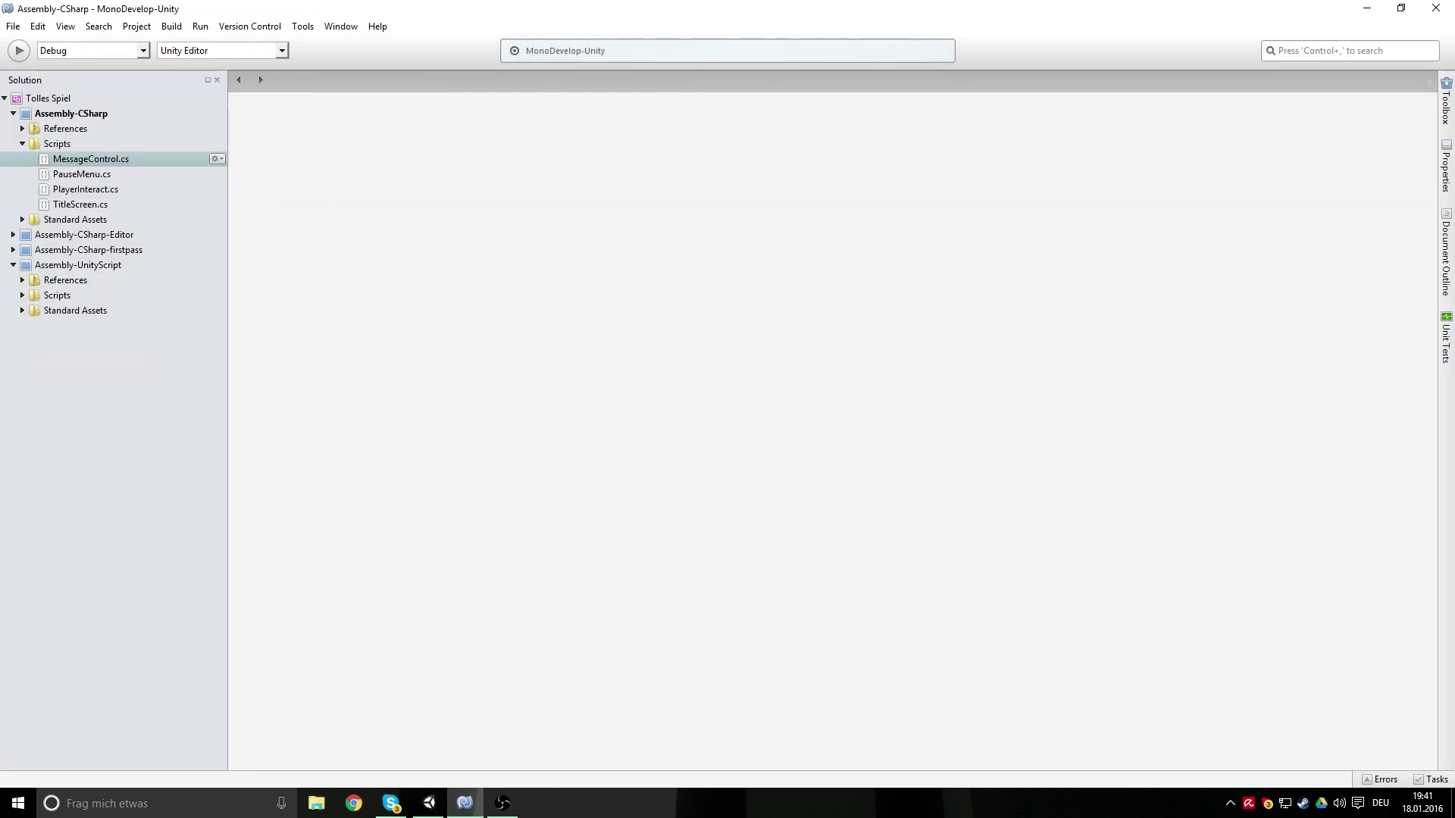
pyautogui.click(429, 803)
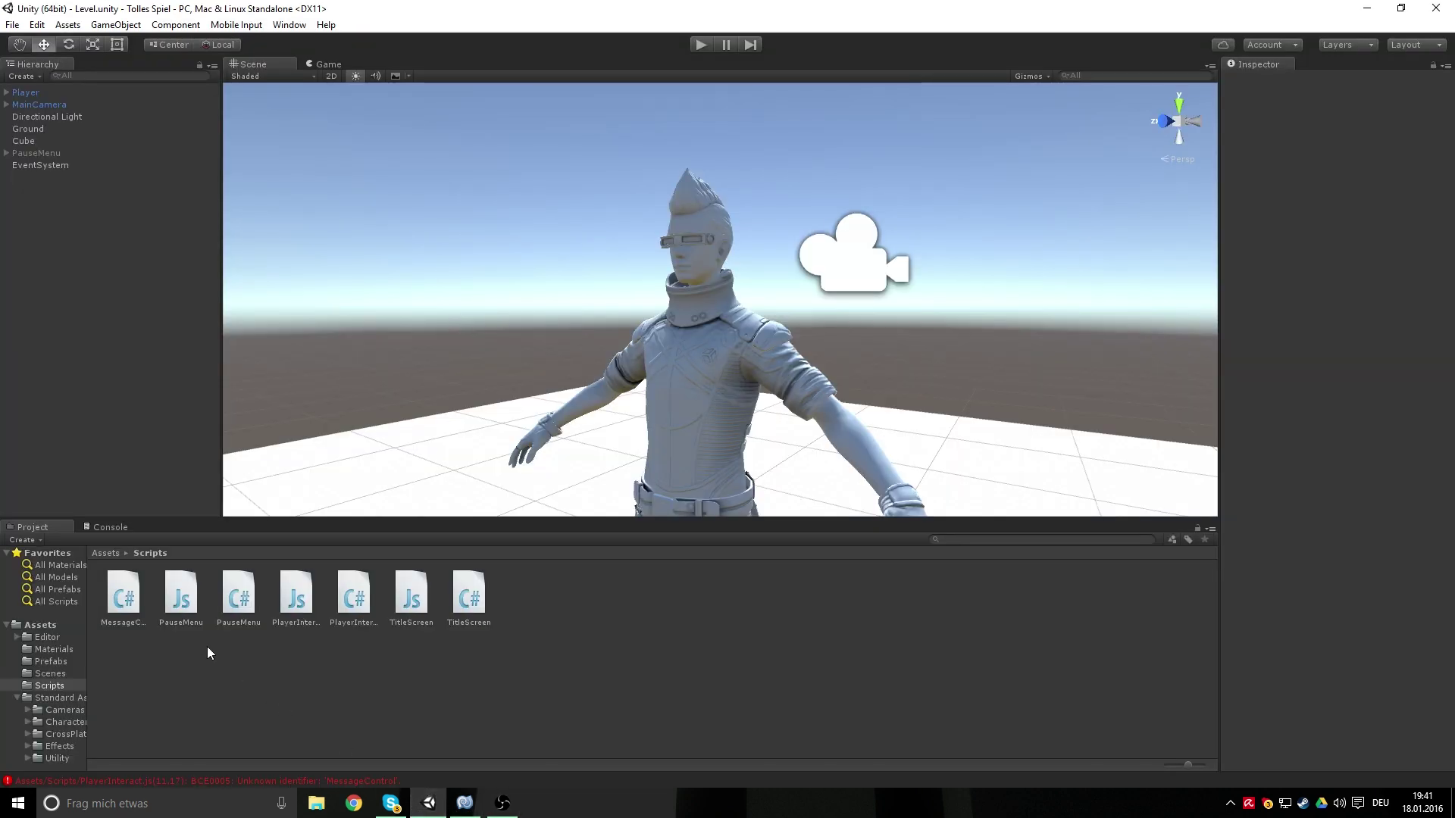
pyautogui.click(183, 603)
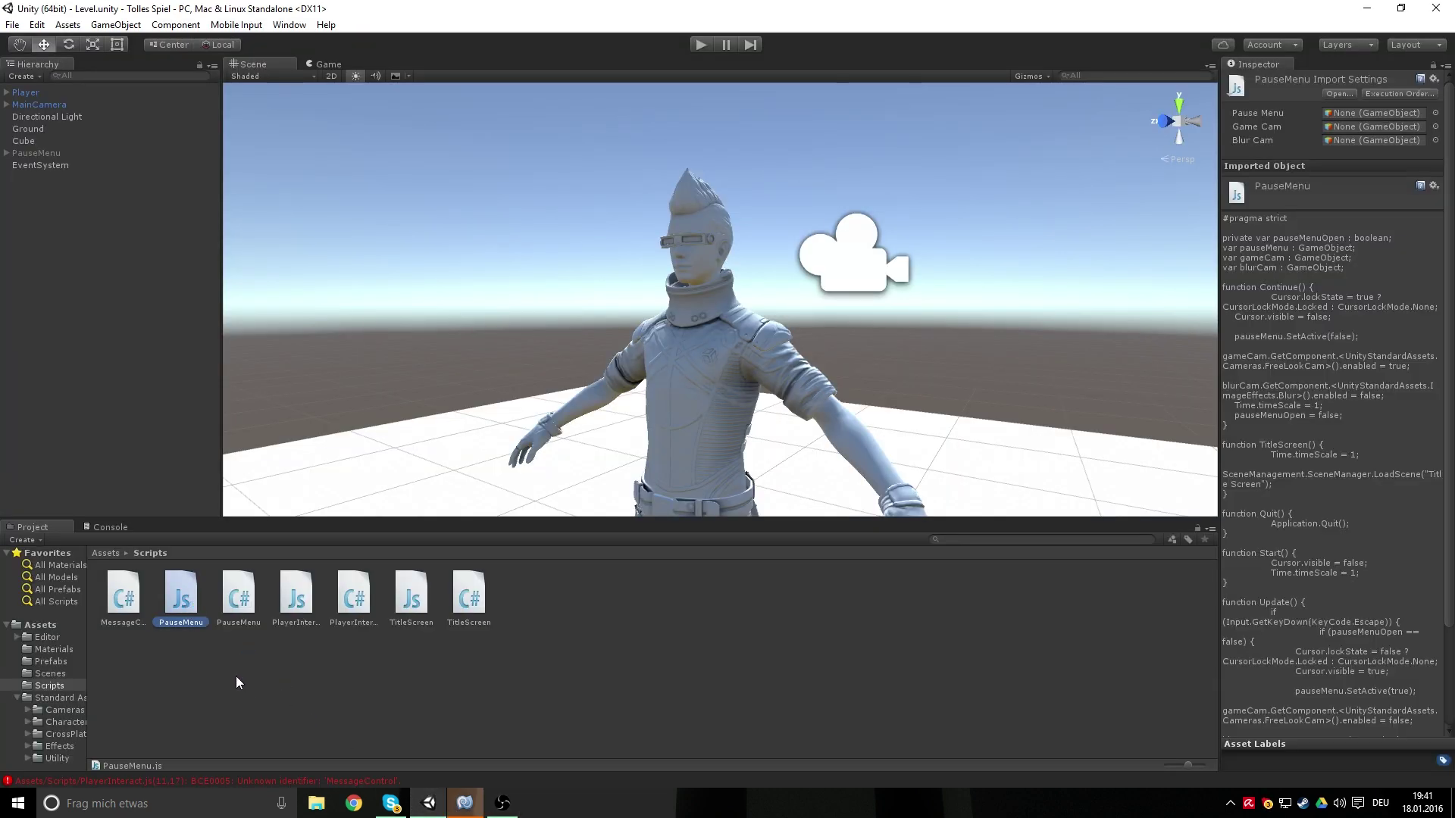
pyautogui.click(250, 603)
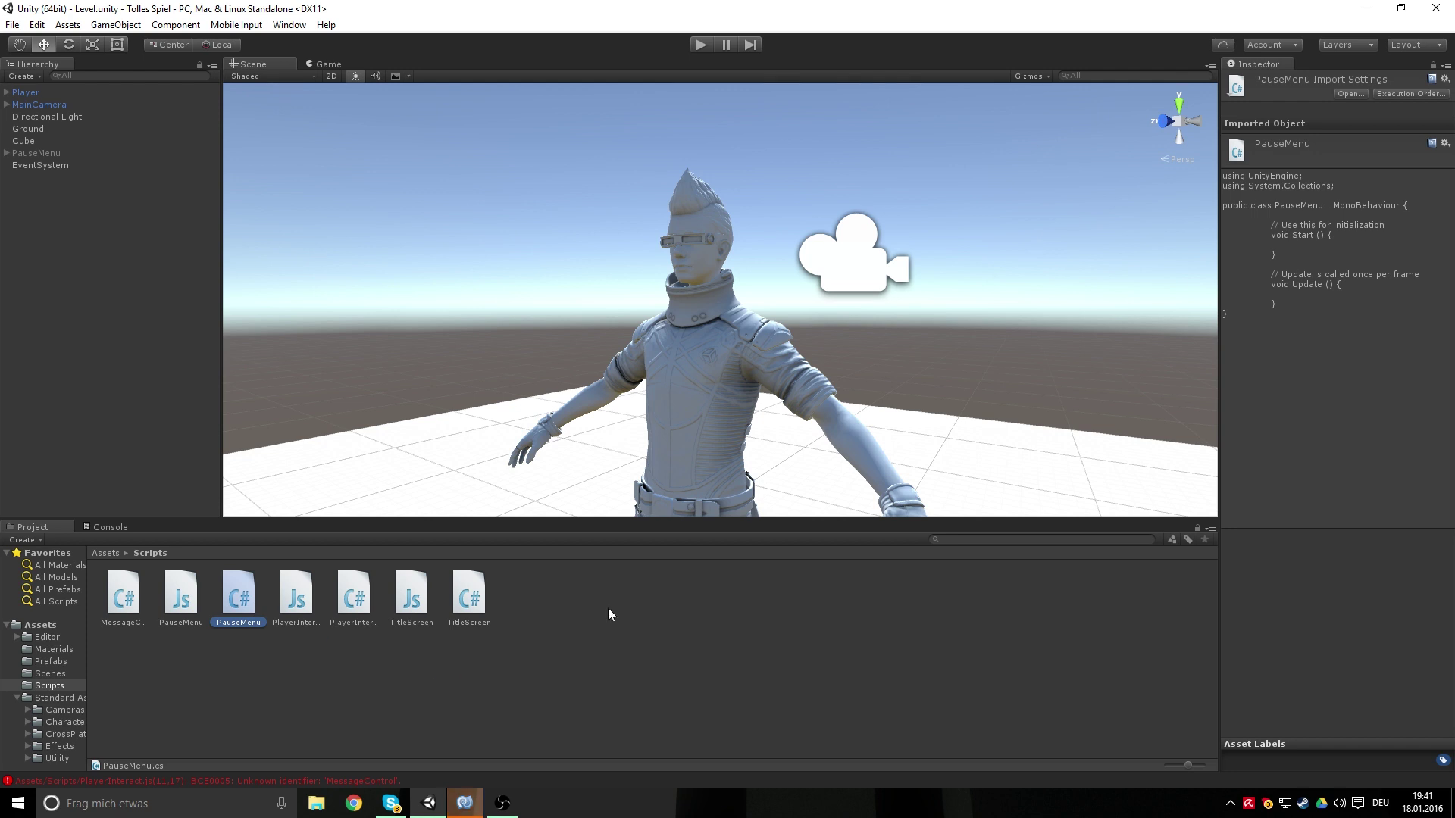
pyautogui.click(464, 803)
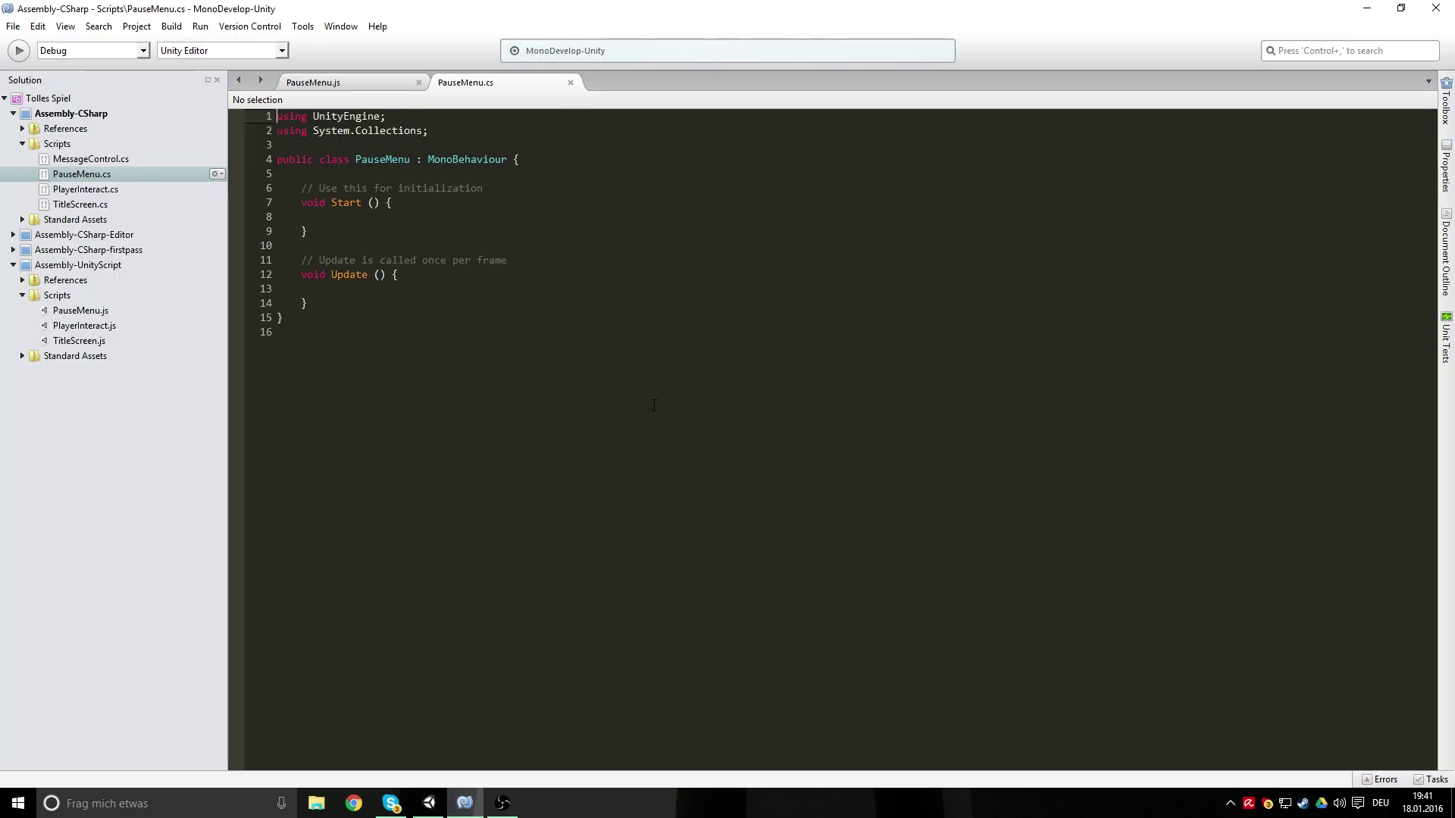
# Compare the PauseMenu.js code with the default Start/Update template in PauseMenu.cs
pyautogui.click(340, 85)
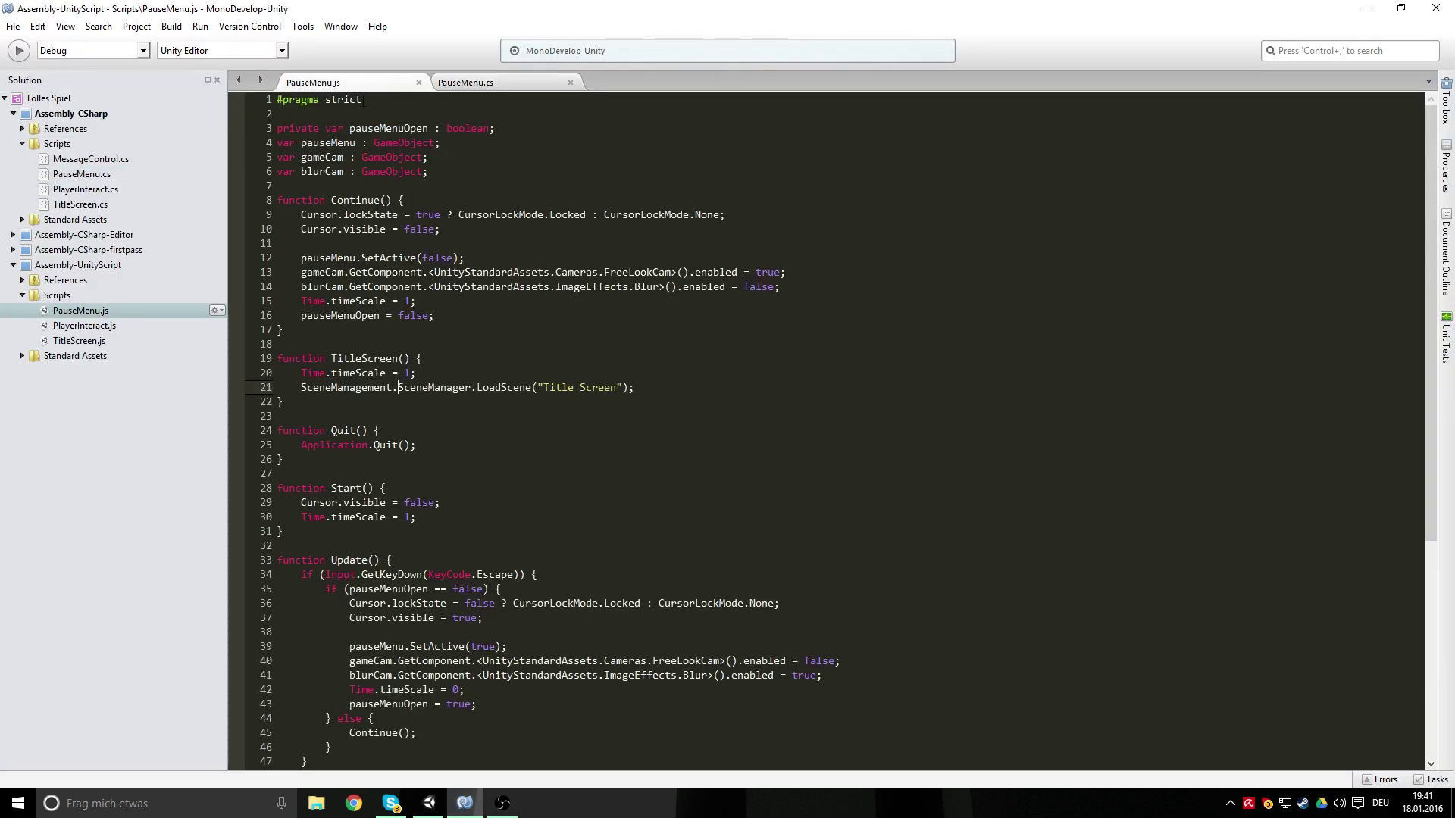
pyautogui.scroll(-5, 540, 416)
pyautogui.scroll(-2, 540, 416)
pyautogui.scroll(7, 540, 416)
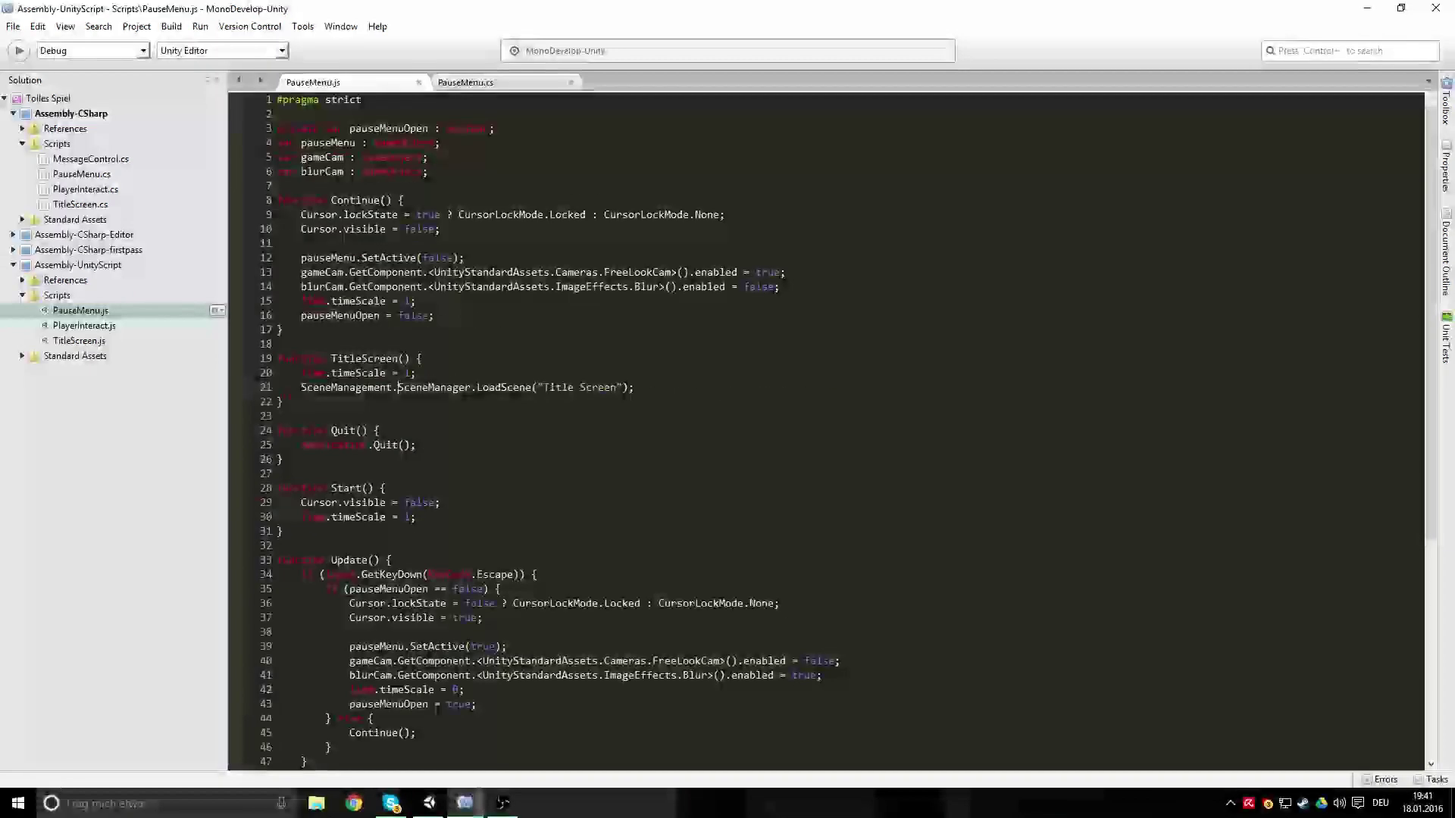
pyautogui.click(449, 85)
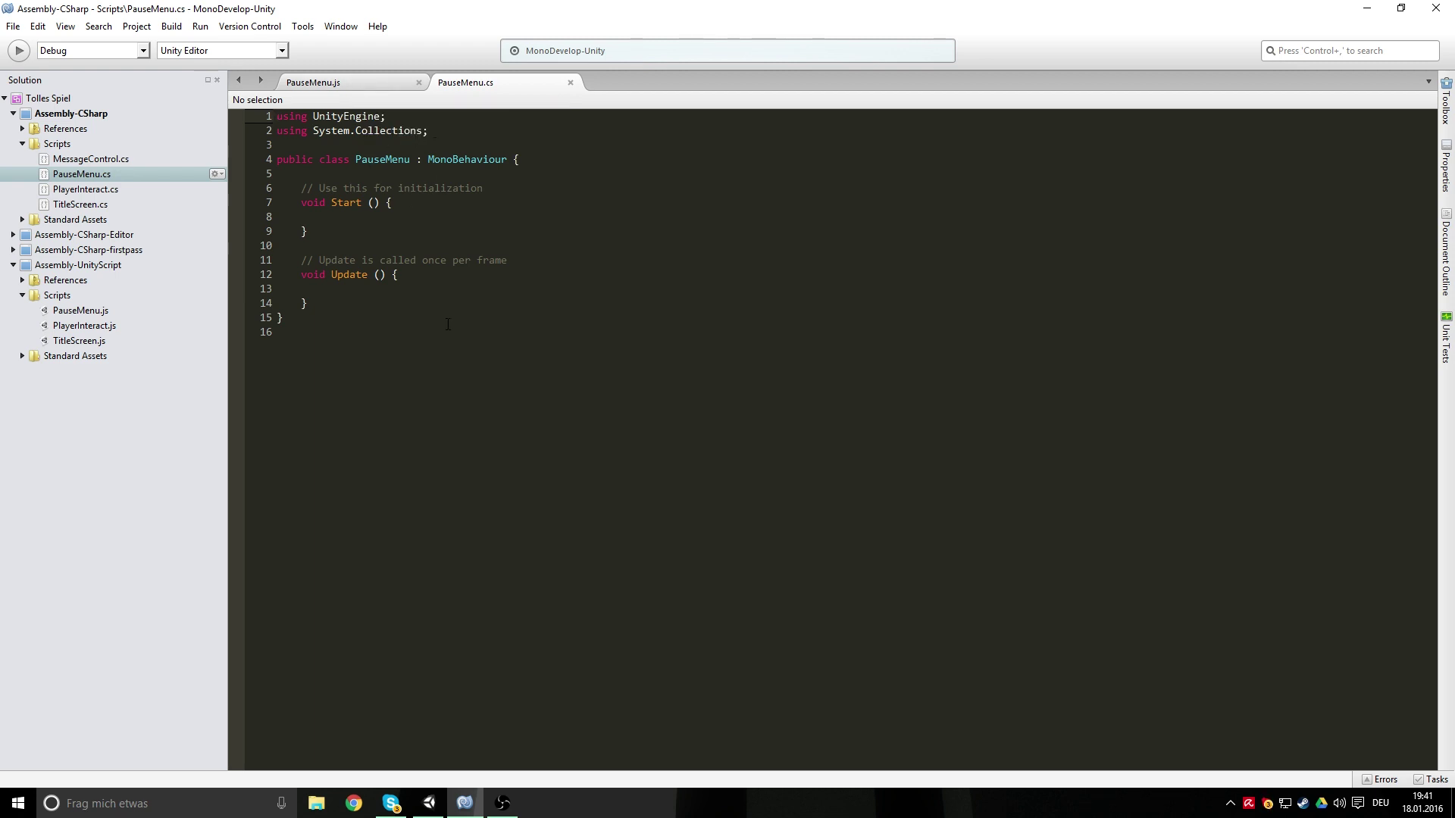
# Select and copy the four variable declarations on lines 3–6 of PauseMenu.js
pyautogui.click(347, 86)
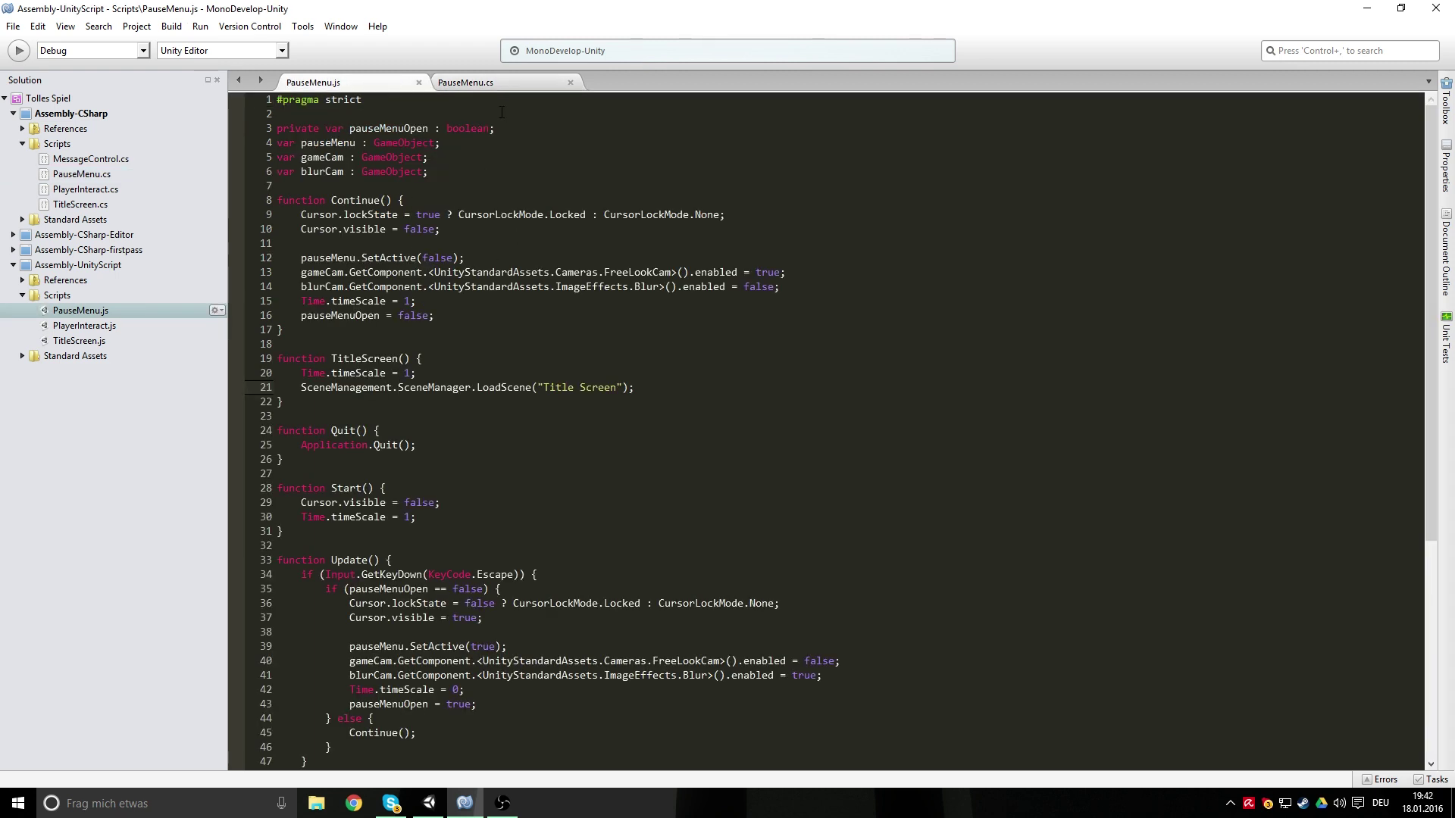
pyautogui.moveTo(429, 172); pyautogui.dragTo(276, 129)
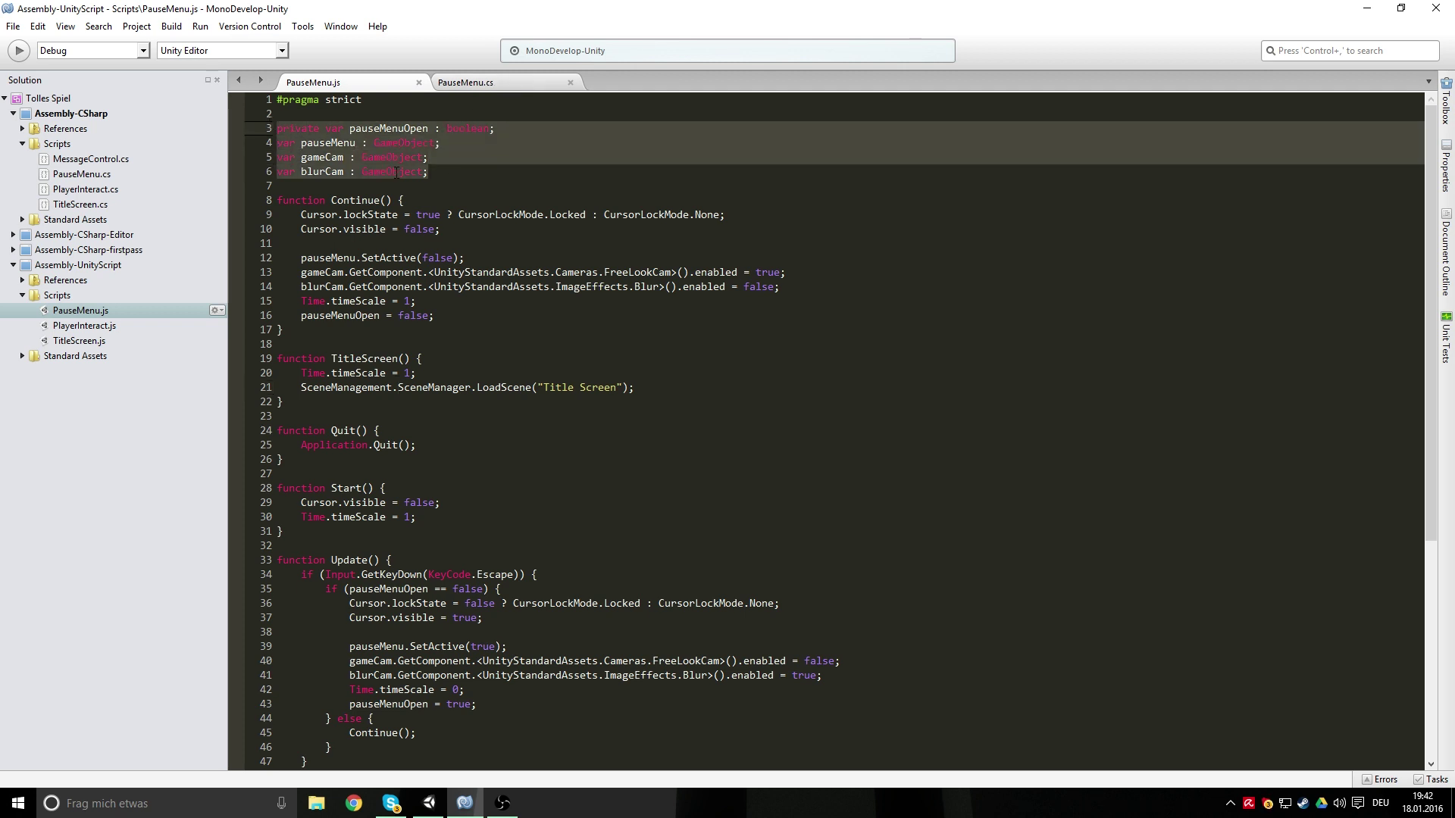
pyautogui.click(448, 174)
pyautogui.moveTo(444, 175); pyautogui.dragTo(276, 128)
pyautogui.click(433, 184)
pyautogui.press('Up')
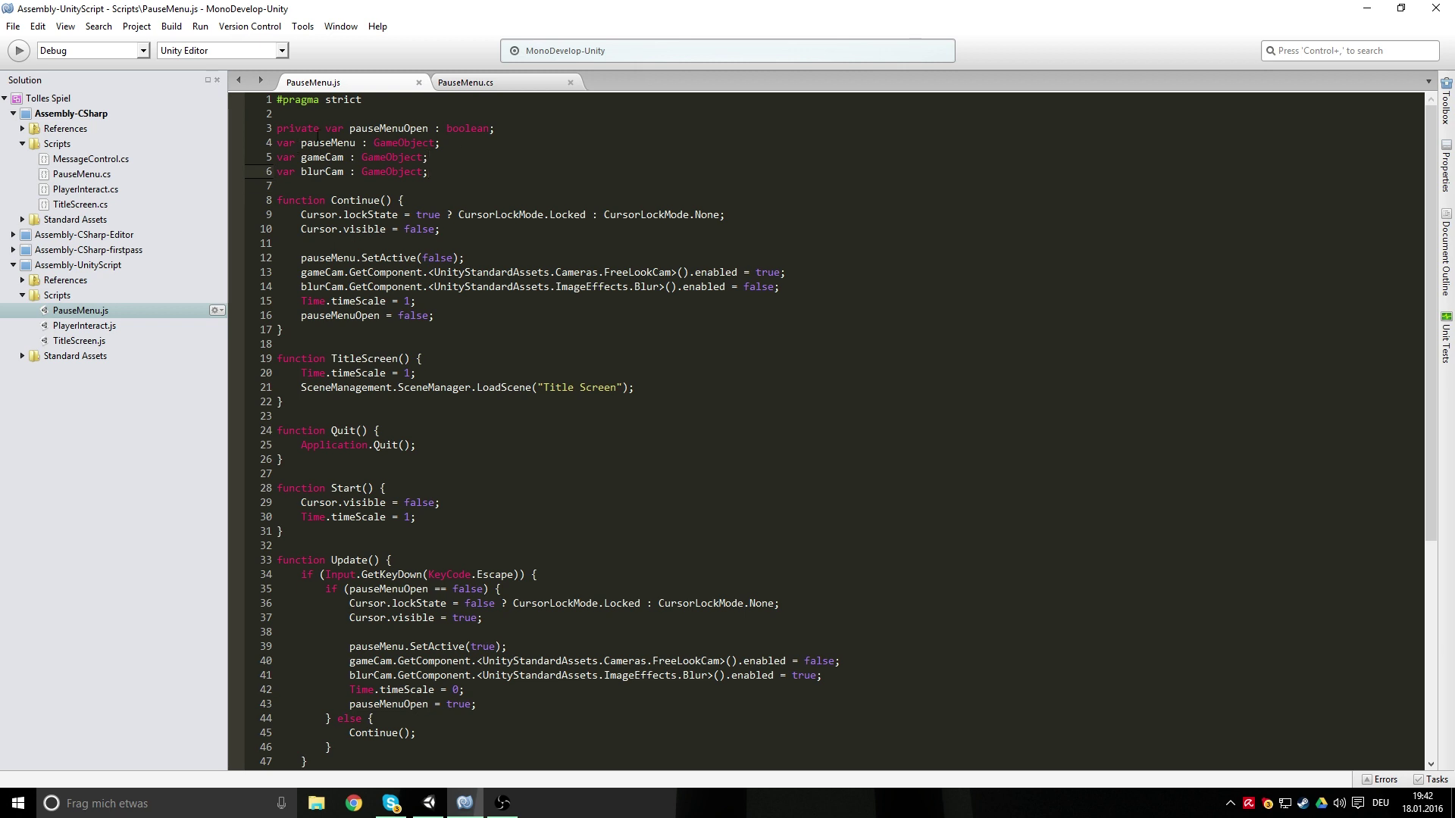
pyautogui.doubleClick(295, 143)
pyautogui.click(374, 143)
pyautogui.click(440, 177)
pyautogui.hotkey('shift', 'Up')
pyautogui.hotkey('shift', 'Up')
pyautogui.hotkey('shift', 'Up')
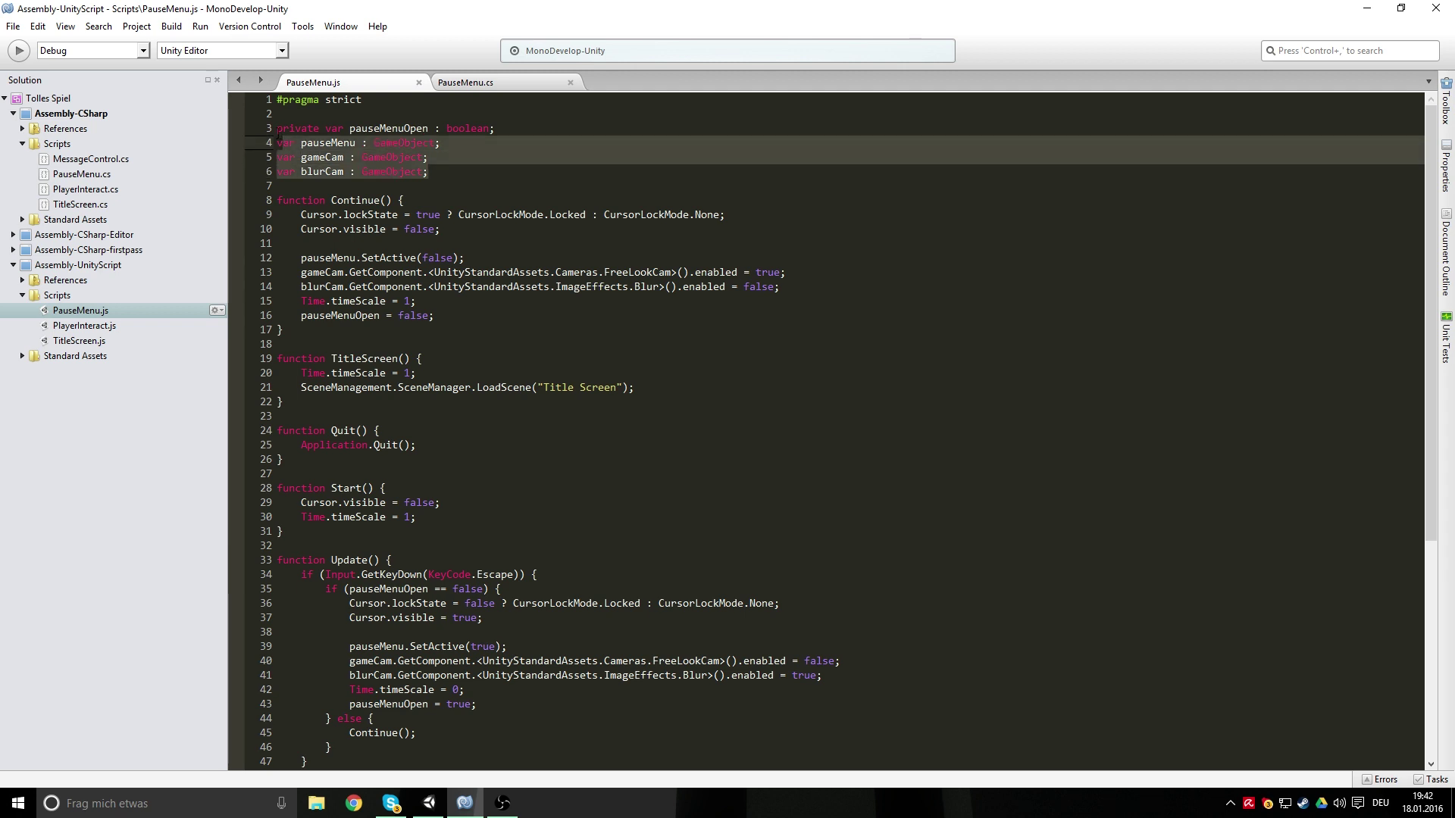
pyautogui.hotkey('shift', 'Home')
pyautogui.hotkey('ctrl', 'c')
# Paste the declarations into the PauseMenu.cs class, deleting the template Start and Update methods
pyautogui.click(494, 85)
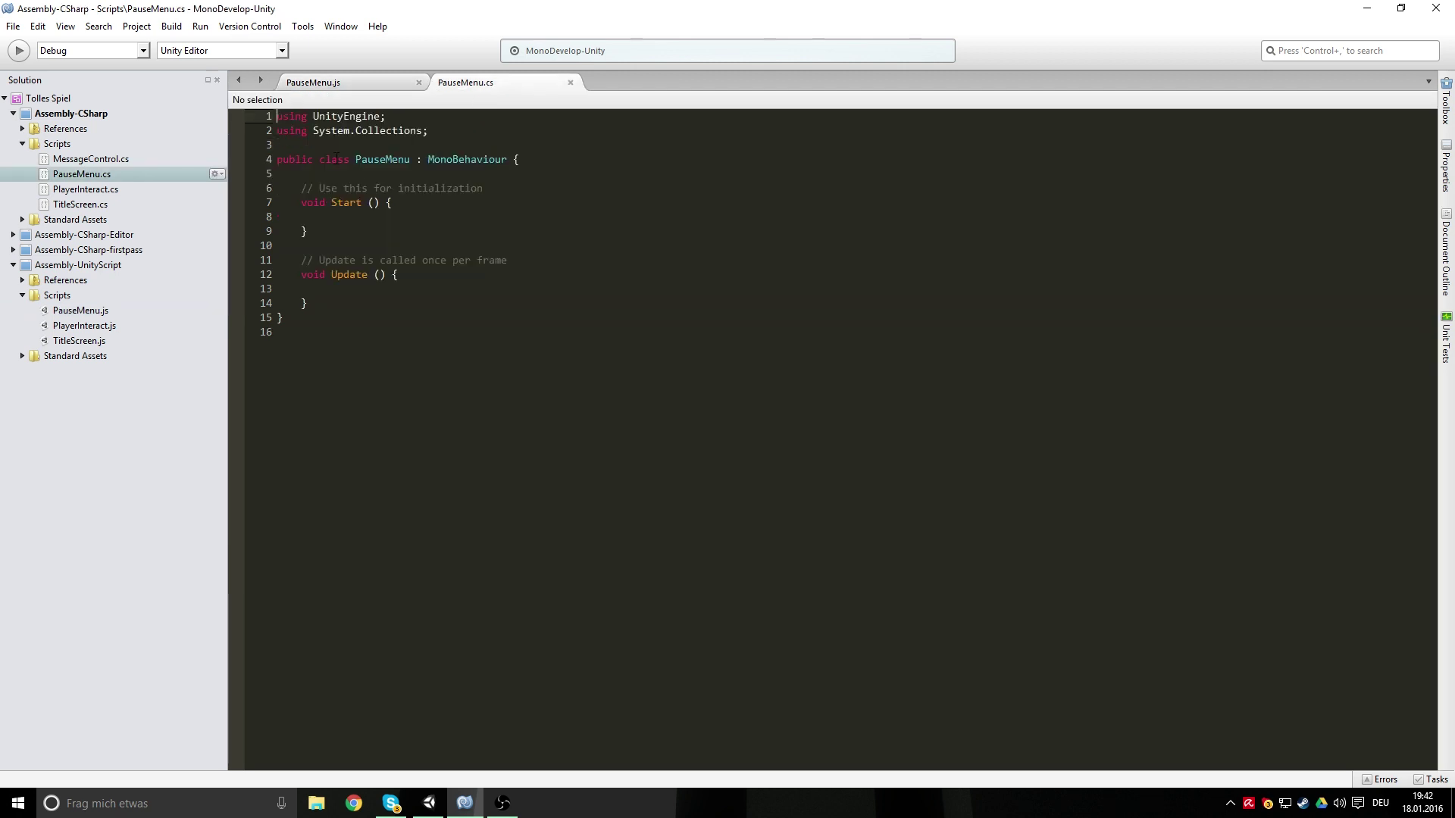
pyautogui.press('Return')
pyautogui.press('Return')
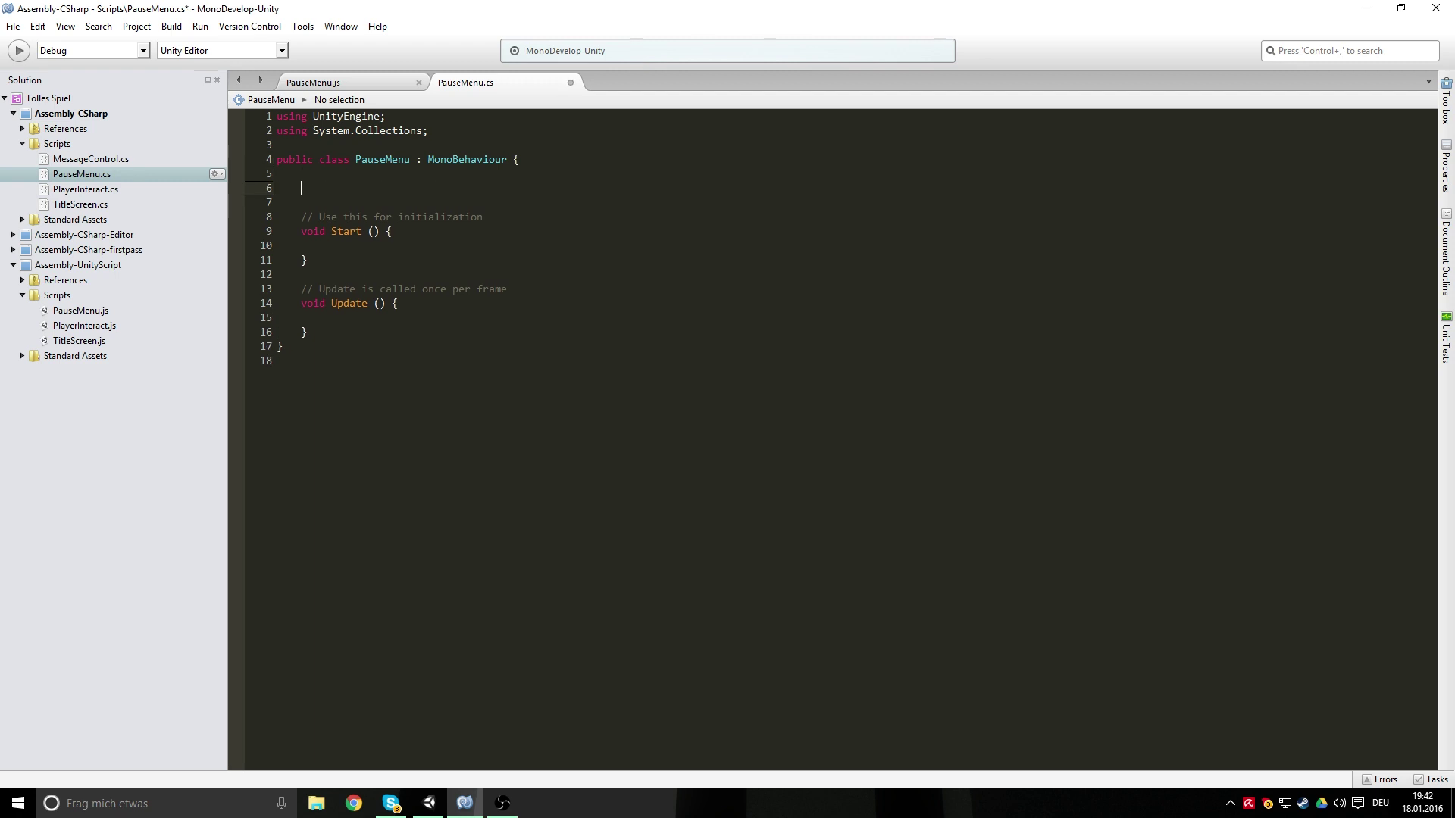
pyautogui.hotkey('ctrl', 'v')
pyautogui.moveTo(381, 376); pyautogui.dragTo(455, 231)
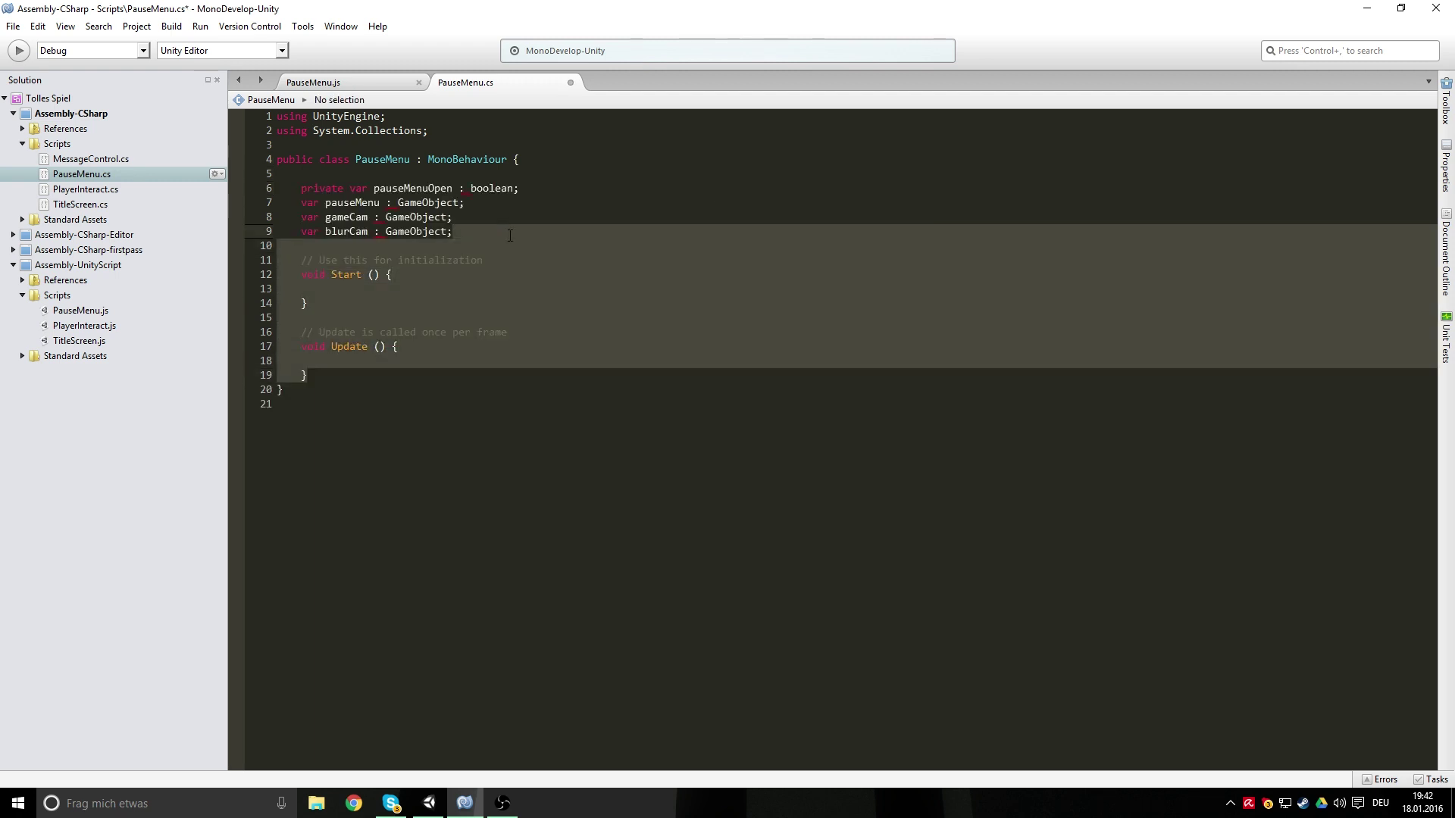
pyautogui.press('BackSpace')
pyautogui.press('Return')
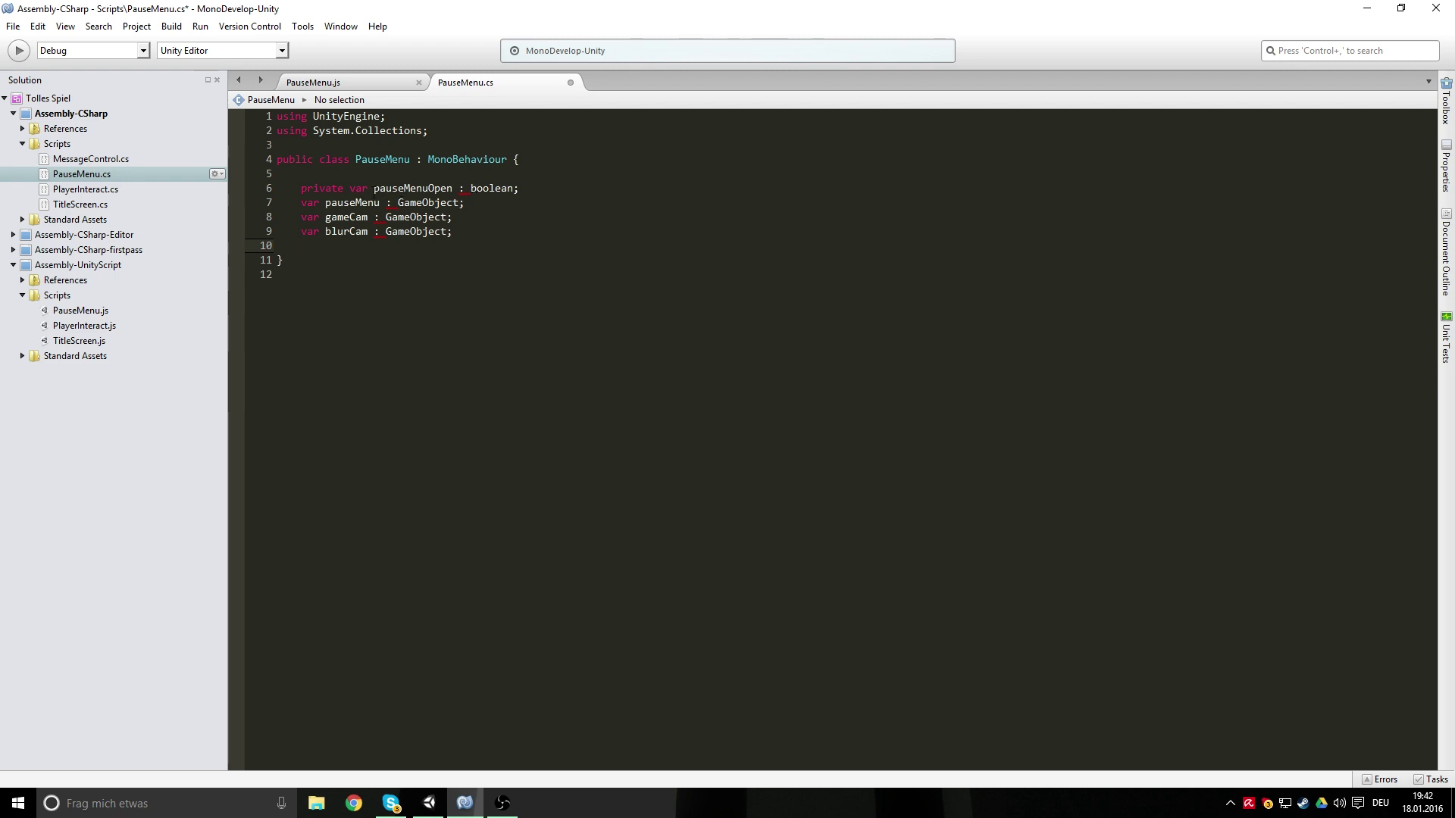
# Move boolean in front of pauseMenuOpen and delete the ': GameObject' annotations on lines 7–9
pyautogui.click(513, 188)
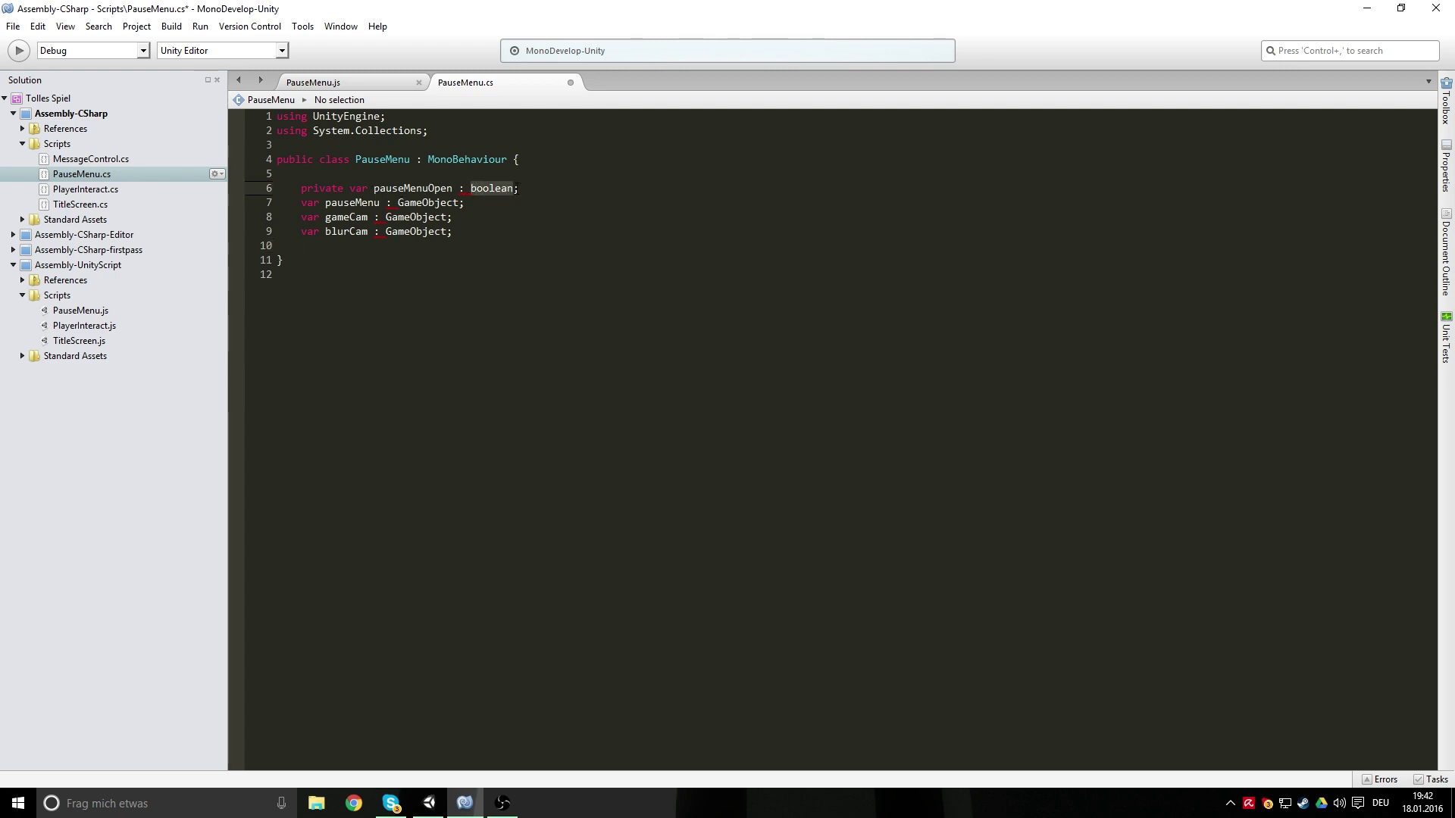
pyautogui.hotkey('ctrl', 'x')
pyautogui.click(374, 188)
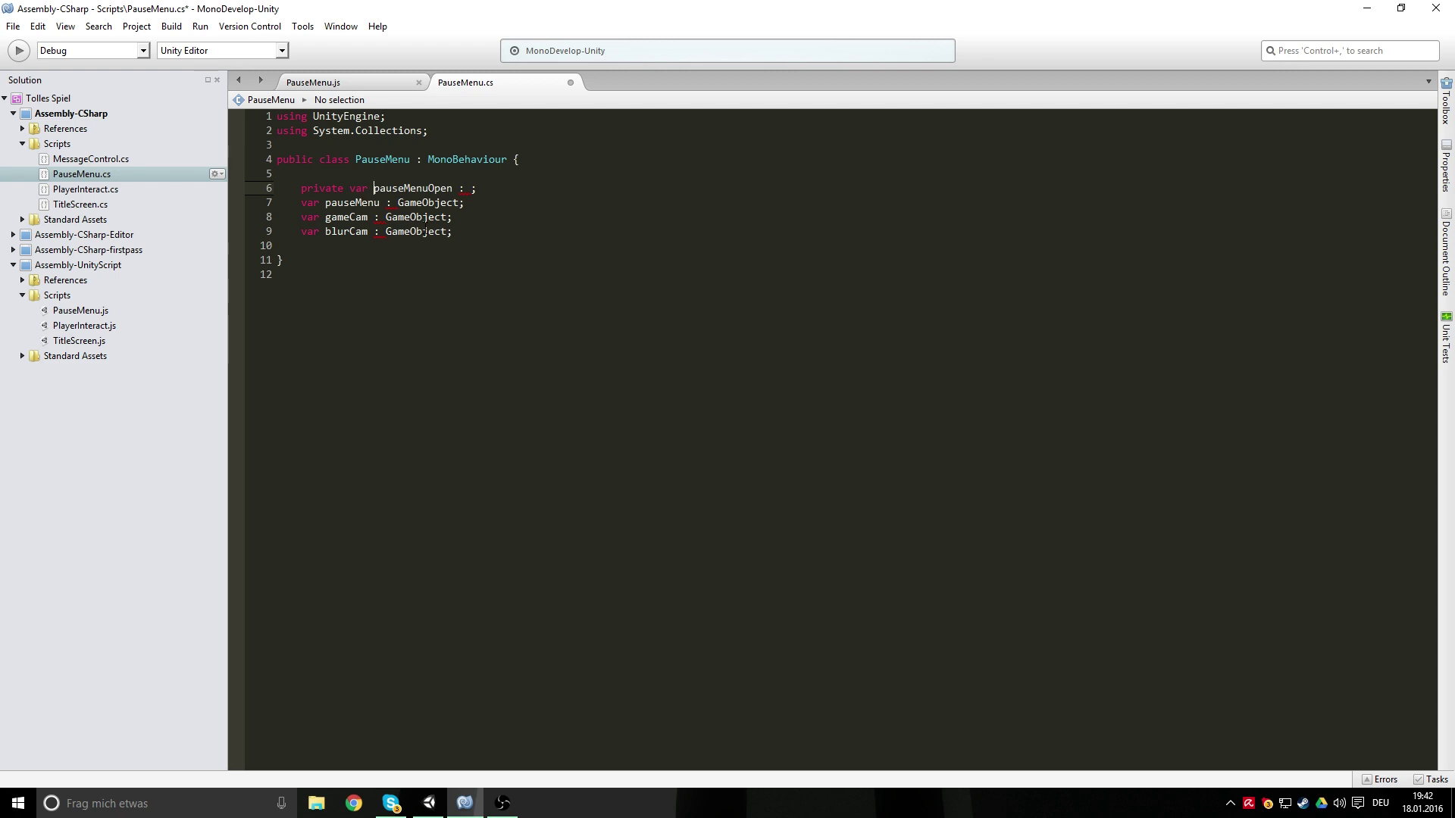
pyautogui.hotkey('ctrl', 'v')
pyautogui.moveTo(380, 202); pyautogui.dragTo(458, 203)
pyautogui.press('BackSpace')
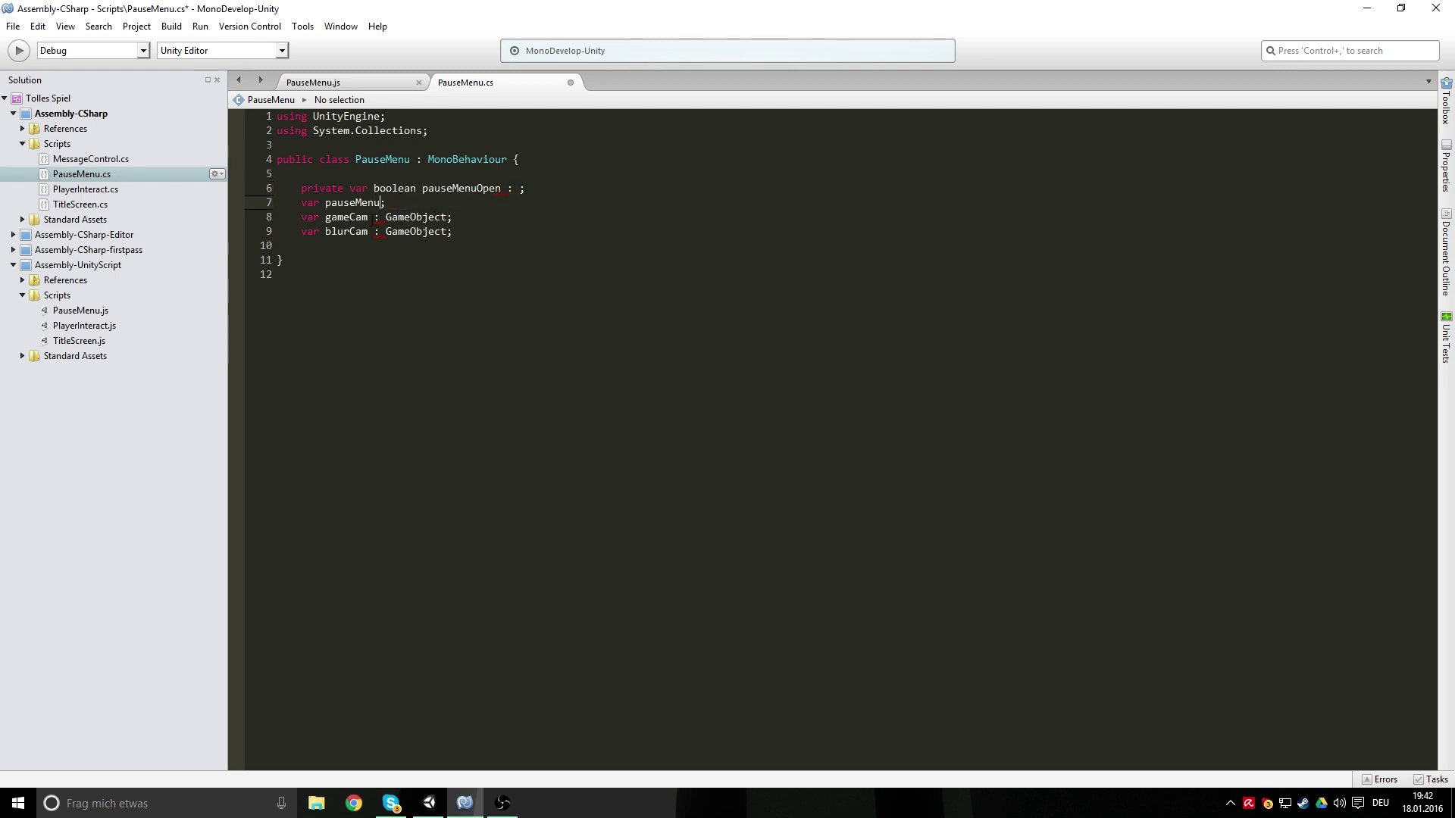
pyautogui.moveTo(371, 216); pyautogui.dragTo(453, 216)
pyautogui.press('BackSpace')
pyautogui.moveTo(368, 231); pyautogui.dragTo(450, 231)
pyautogui.press('BackSpace')
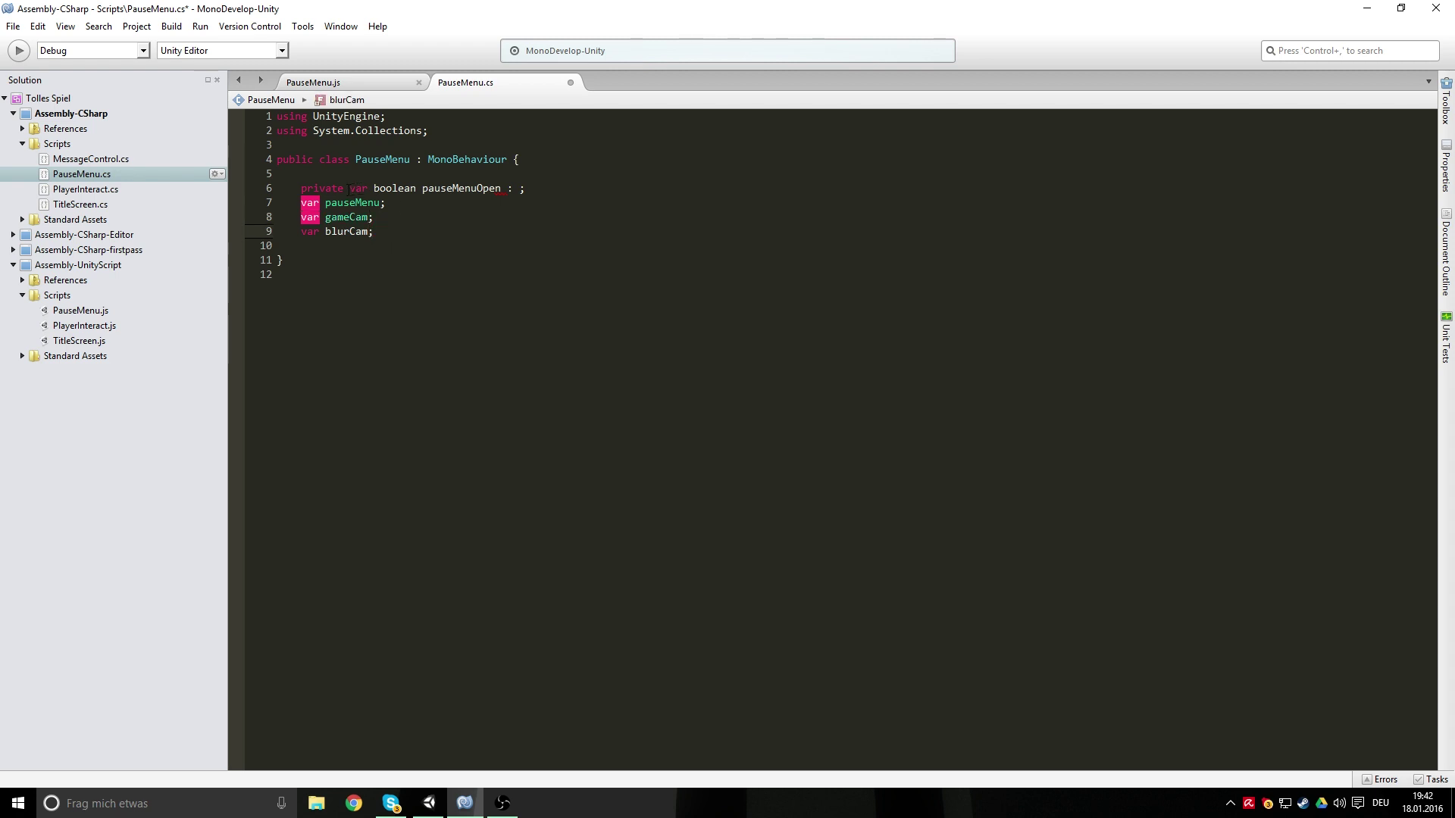
# Remove the var keywords and the leftover colon on line 6
pyautogui.click(354, 188)
pyautogui.moveTo(350, 189)
pyautogui.mouseDown()
pyautogui.moveTo(373, 188)
pyautogui.moveTo(325, 203)
pyautogui.moveTo(325, 231)
pyautogui.mouseUp()
pyautogui.press('BackSpace')
pyautogui.press('BackSpace')
pyautogui.press('BackSpace')
pyautogui.press('BackSpace')
pyautogui.click(493, 188)
pyautogui.press('BackSpace')
pyautogui.press('BackSpace')
pyautogui.press('BackSpace')
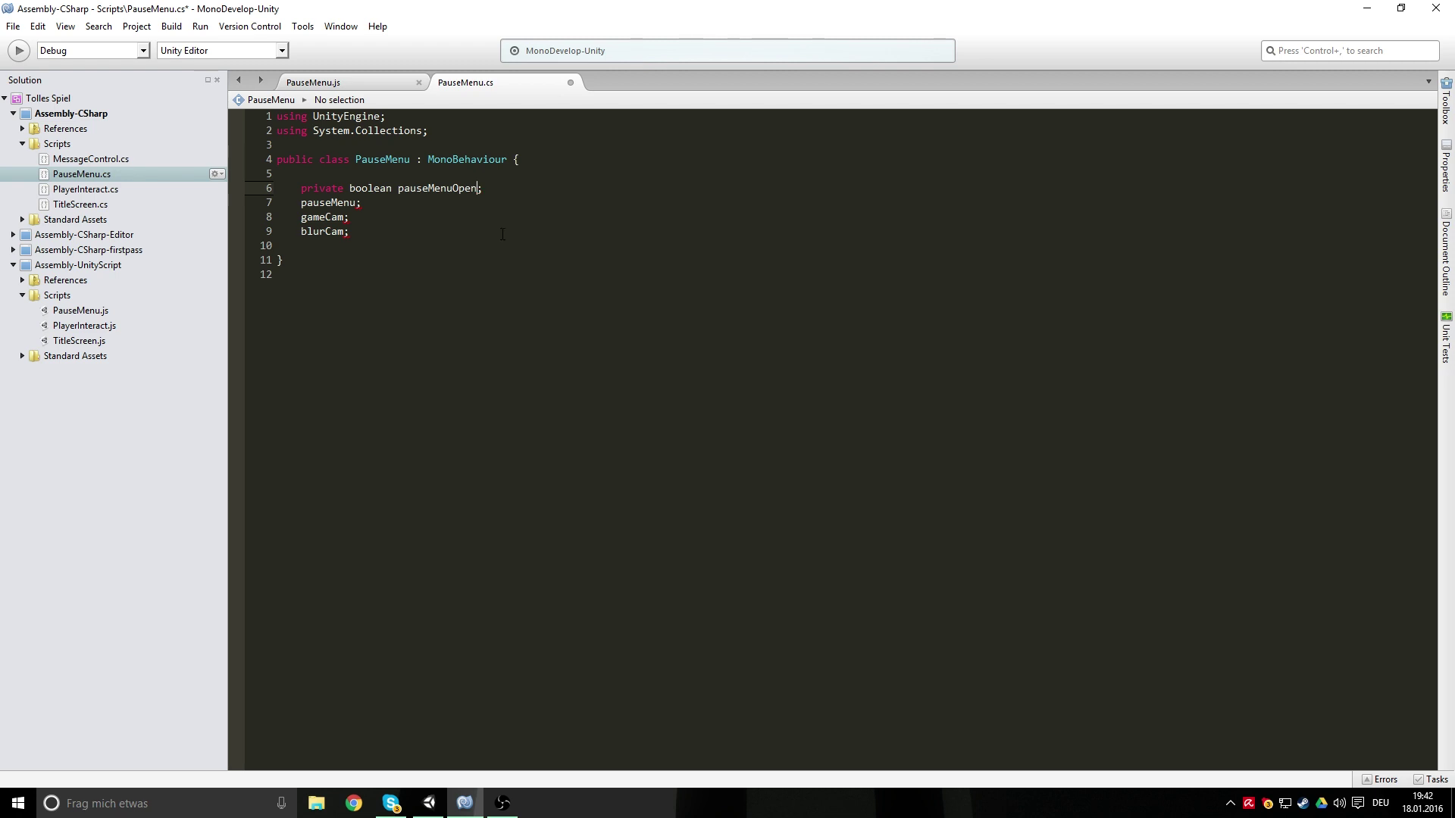
pyautogui.hotkey('ctrl', 's')
# Type GameObject before pauseMenu, gameCam and blurCam and save
pyautogui.click(302, 202)
pyautogui.write('GameObject')
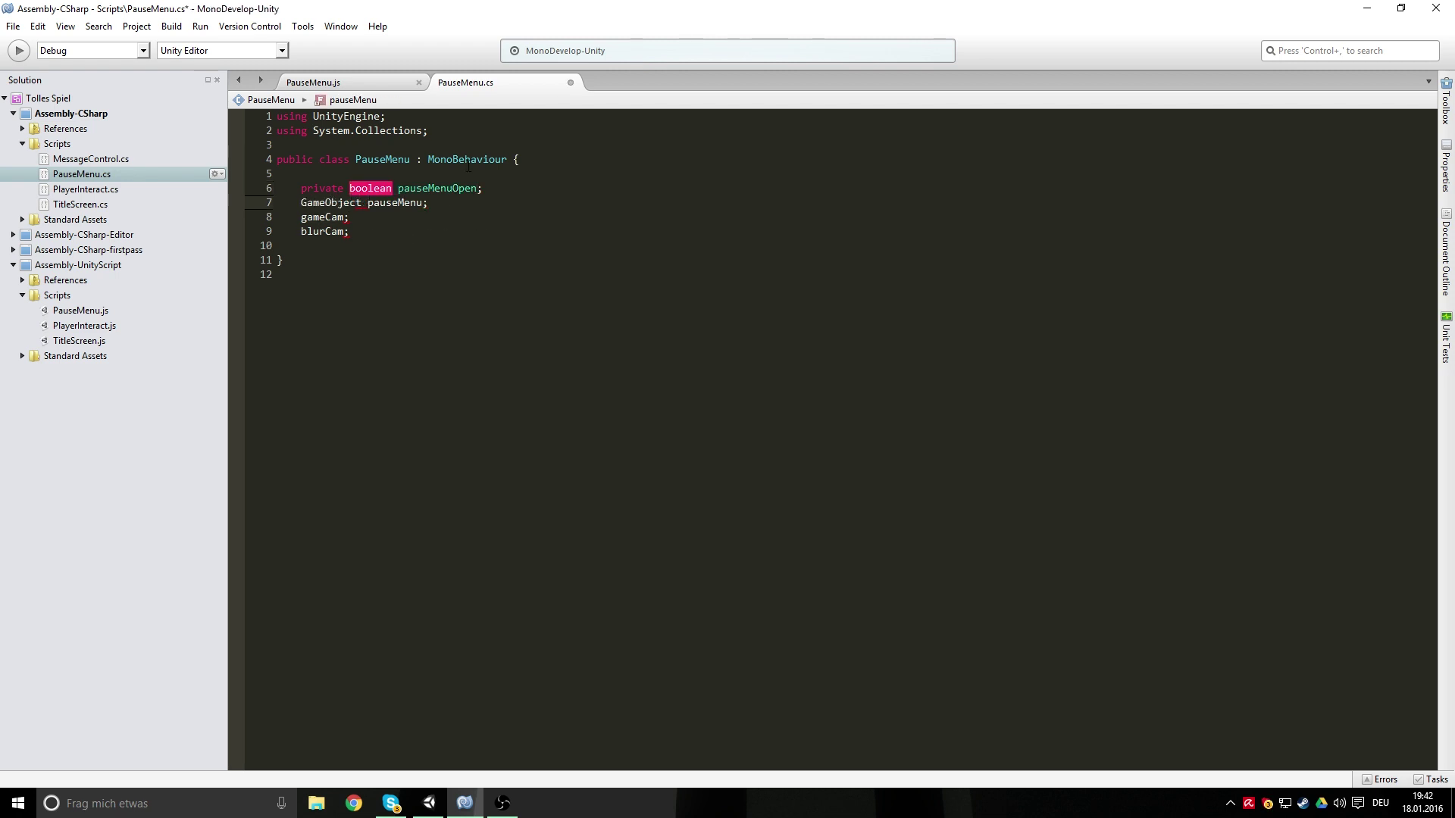
pyautogui.click(301, 217)
pyautogui.write('GameObject')
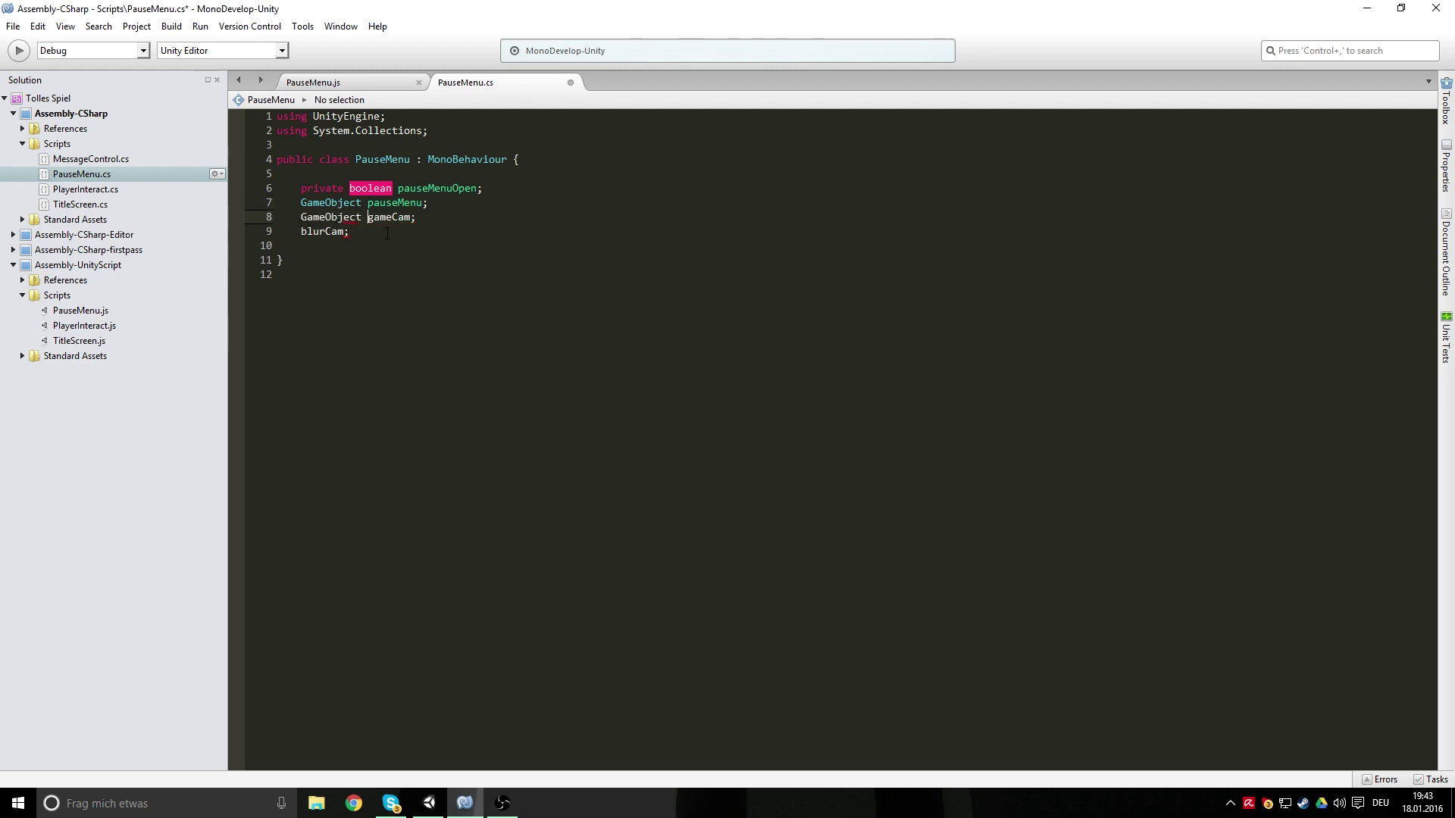
pyautogui.click(301, 231)
pyautogui.write('GameObject')
pyautogui.hotkey('ctrl', 's')
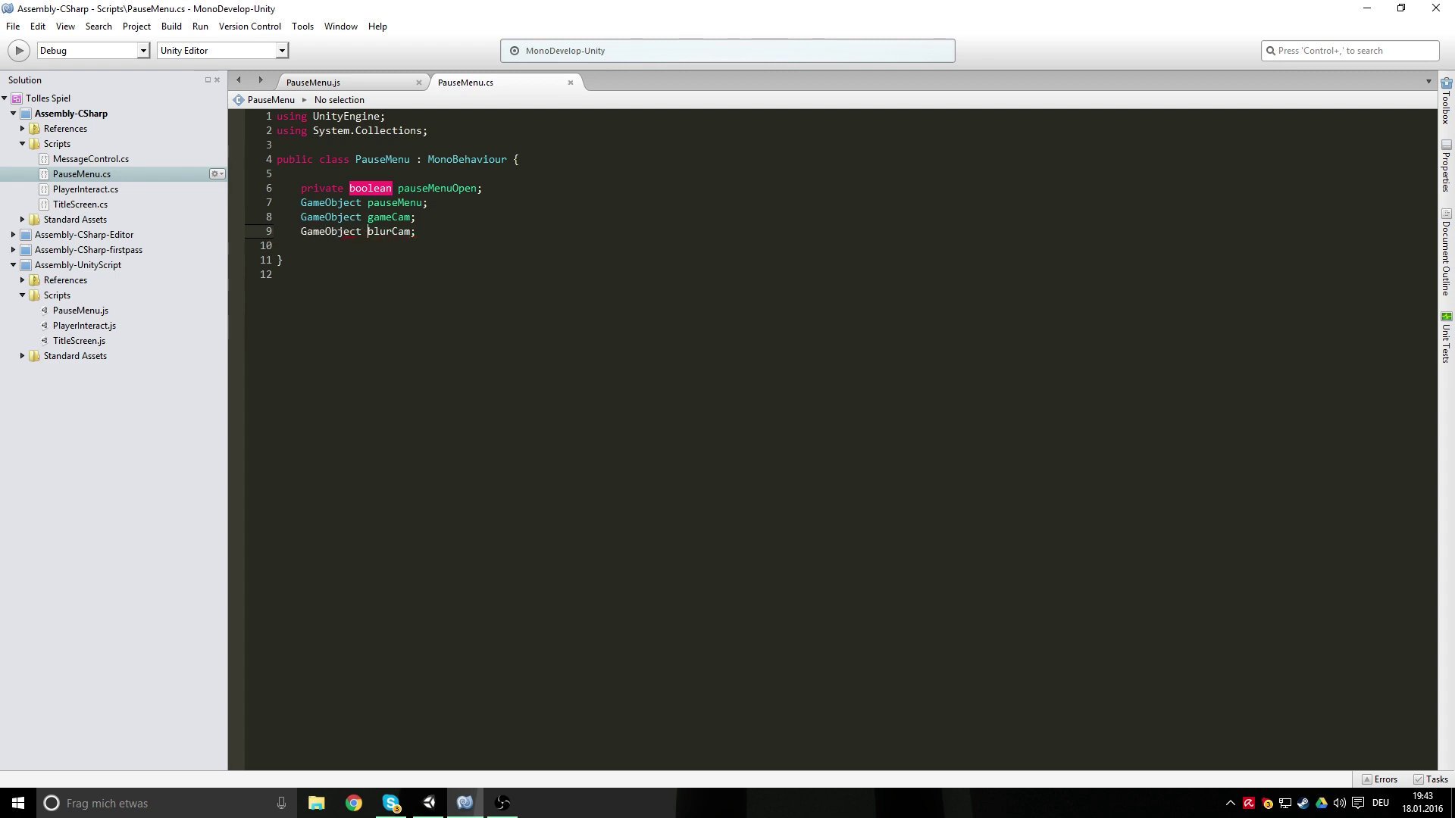
pyautogui.press('Up')
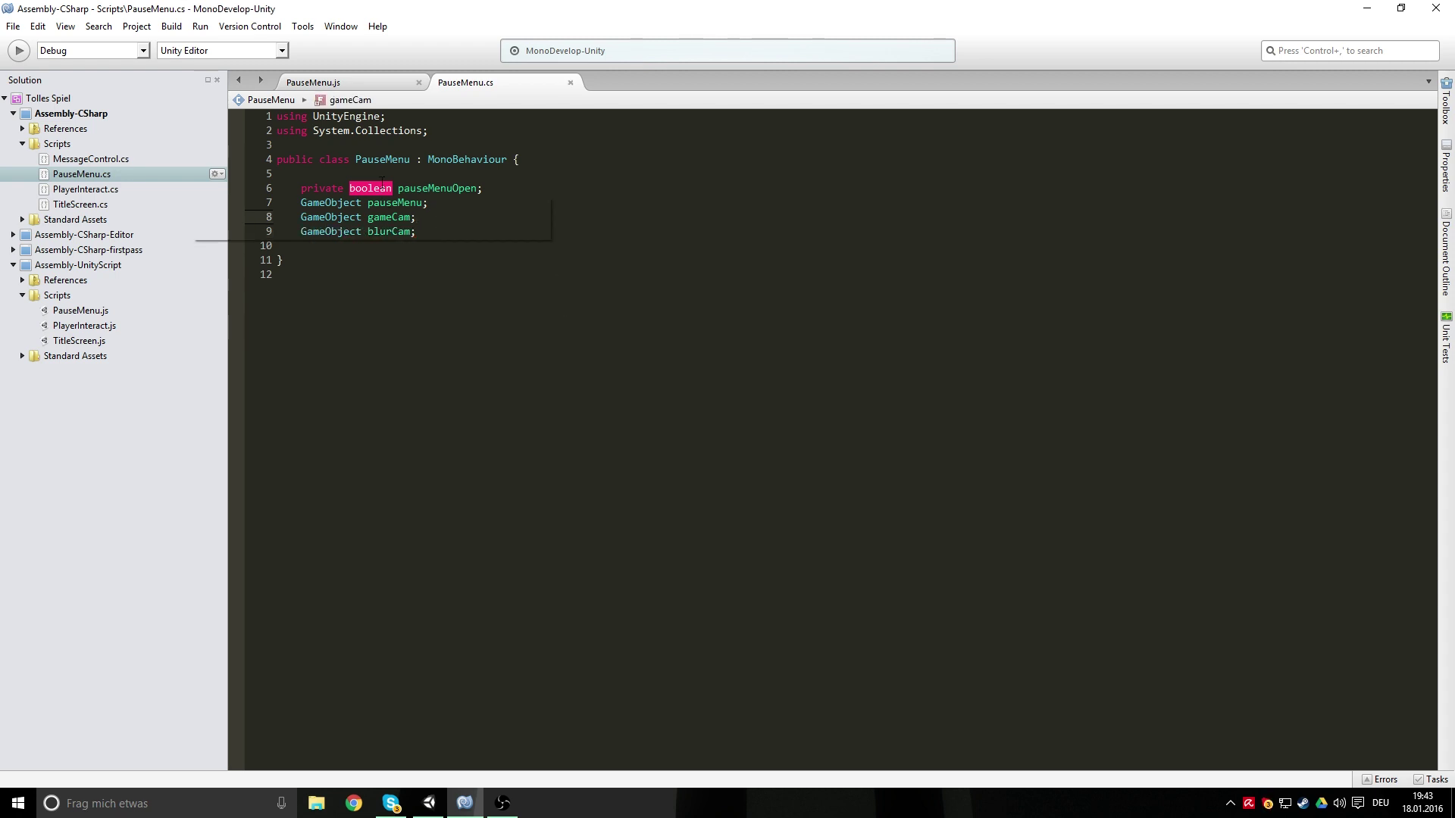
# Shorten boolean to bool on pauseMenuOpen and save the script
pyautogui.moveTo(382, 181)
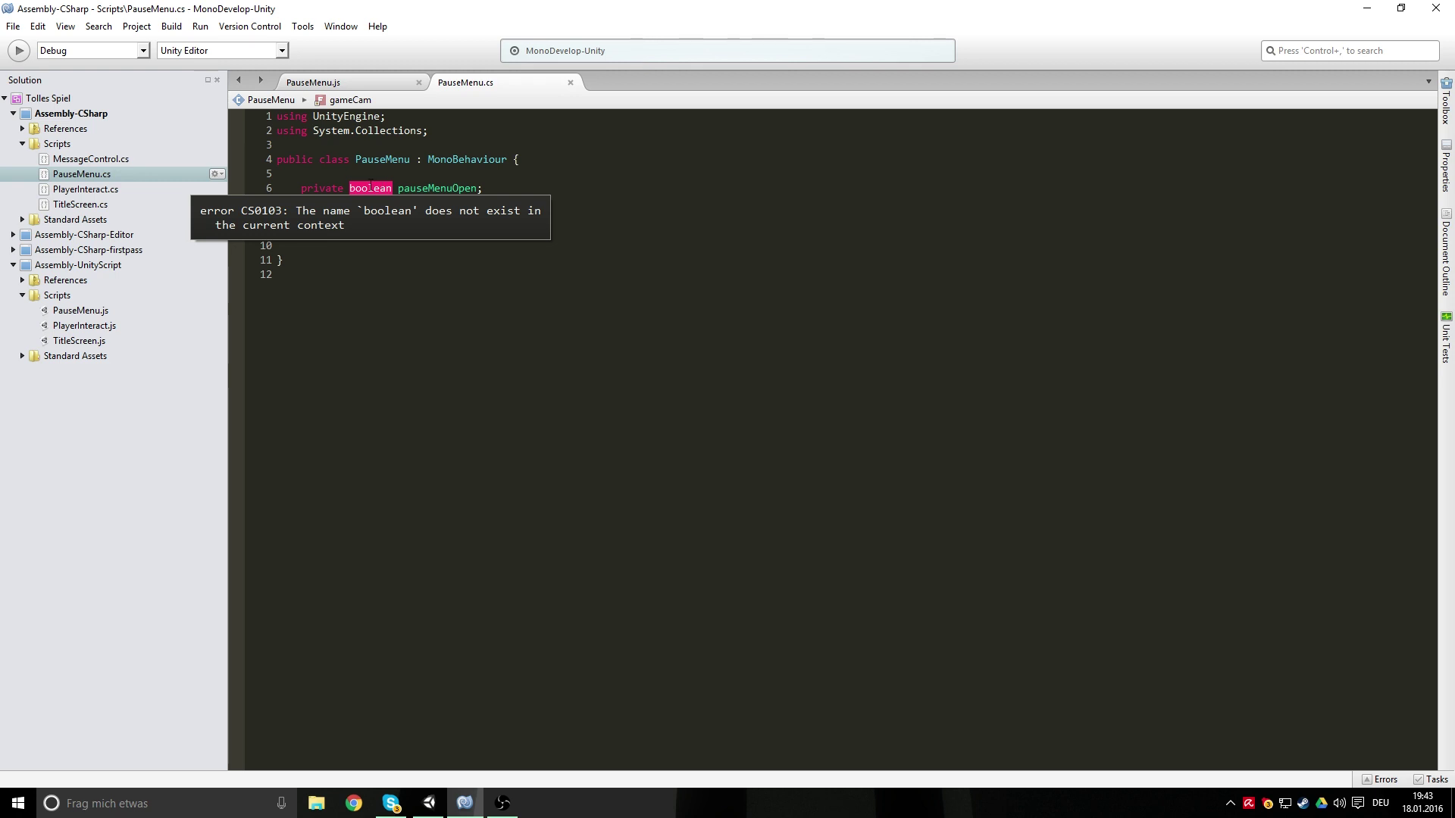
pyautogui.click(392, 188)
pyautogui.press('BackSpace')
pyautogui.press('BackSpace')
pyautogui.press('BackSpace')
pyautogui.click(469, 217)
pyautogui.hotkey('ctrl', 's')
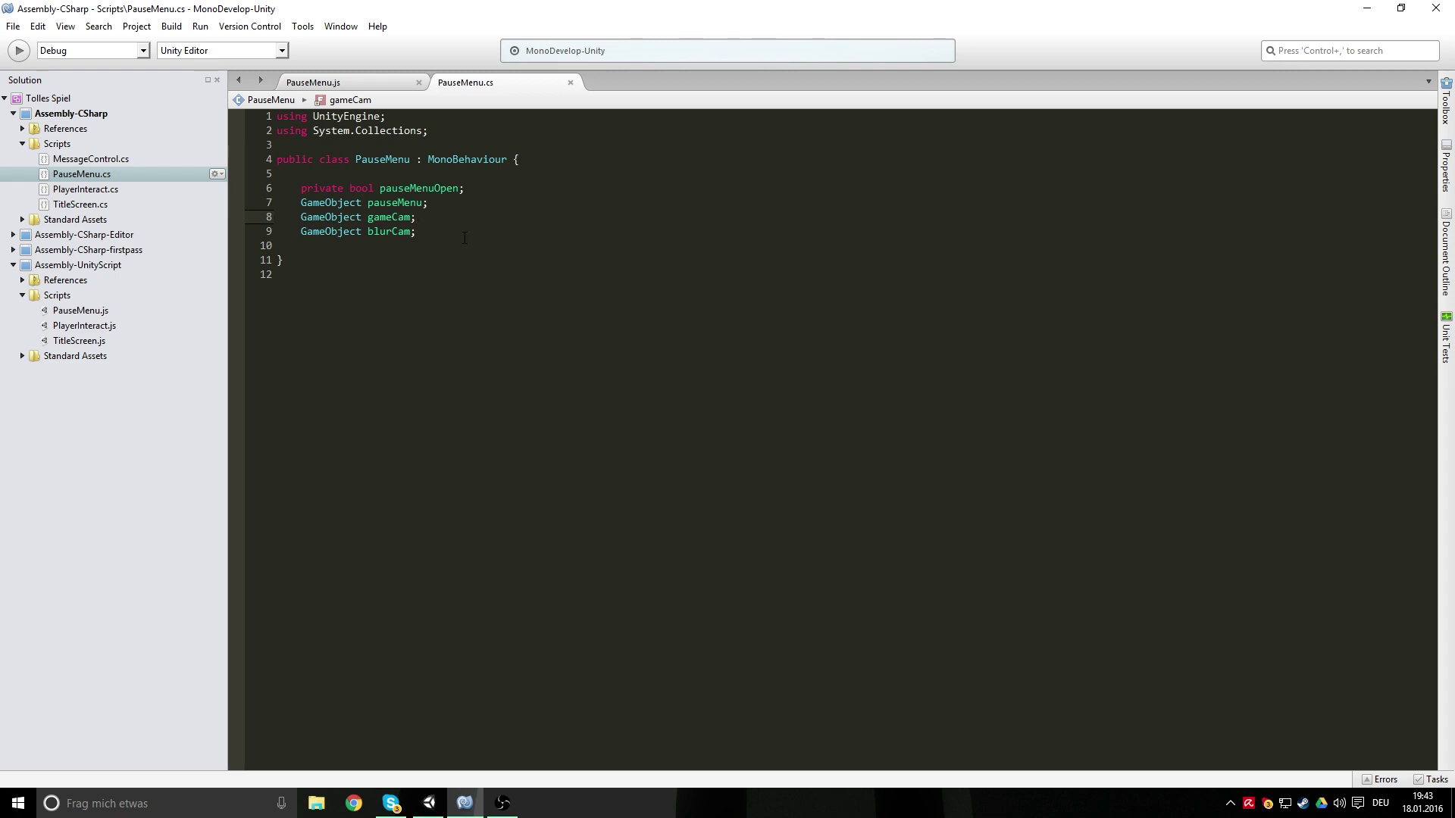
# Copy every function from Continue onward in PauseMenu.js and paste them into the PauseMenu.cs class
pyautogui.click(313, 82)
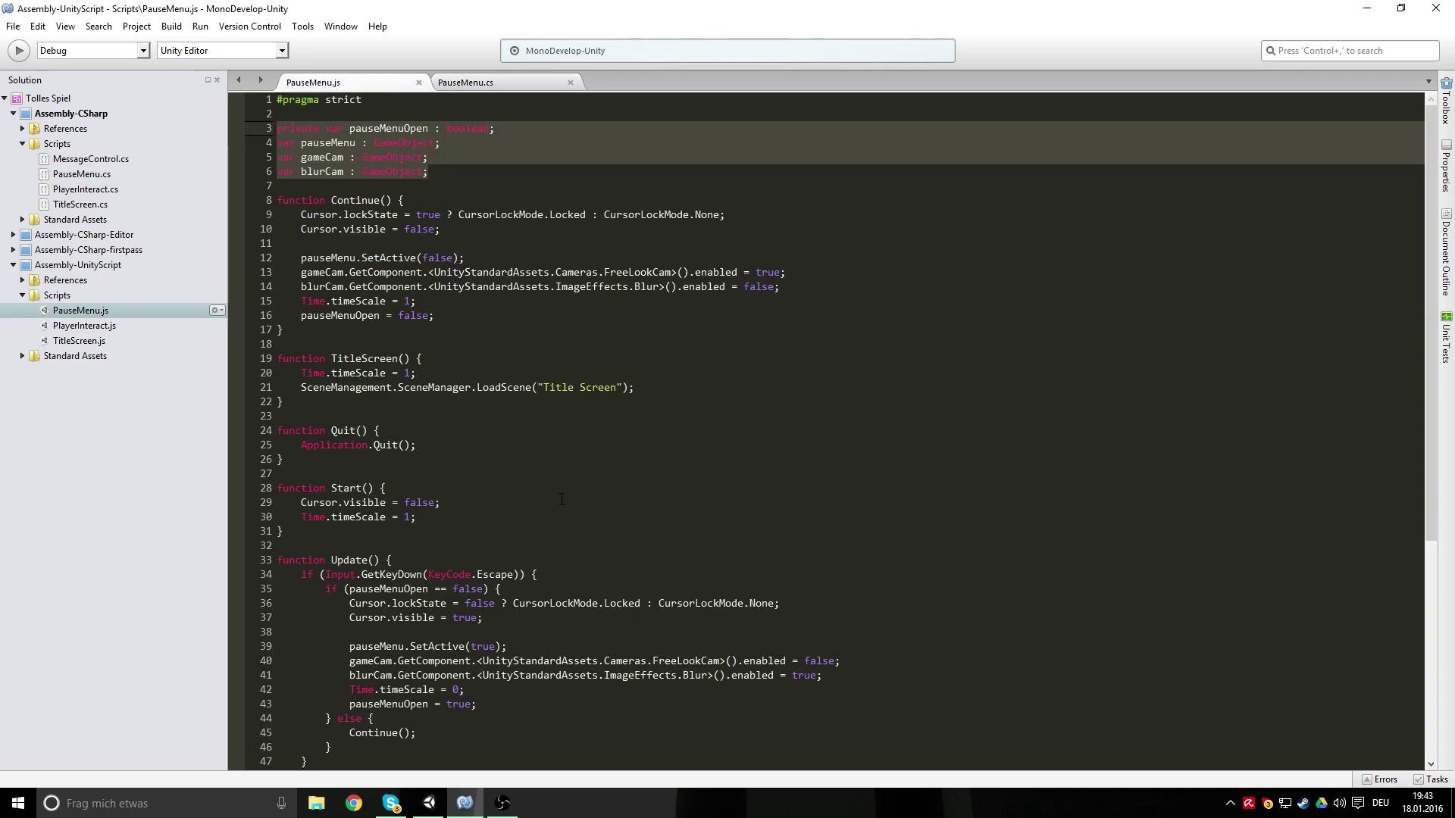
pyautogui.scroll(-7, 569, 419)
pyautogui.scroll(2, 569, 419)
pyautogui.scroll(3, 569, 419)
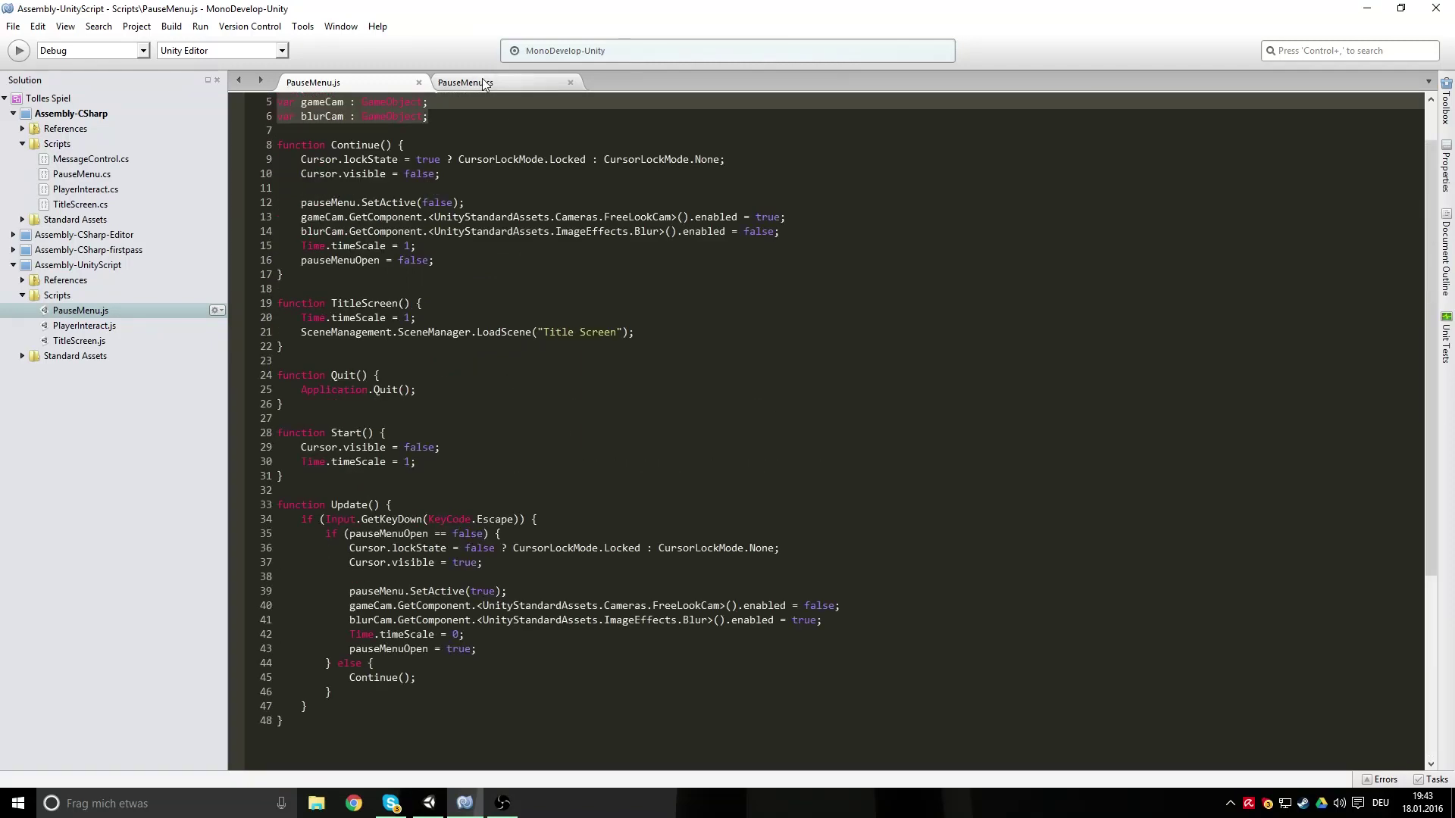
pyautogui.moveTo(345, 724); pyautogui.dragTo(277, 145)
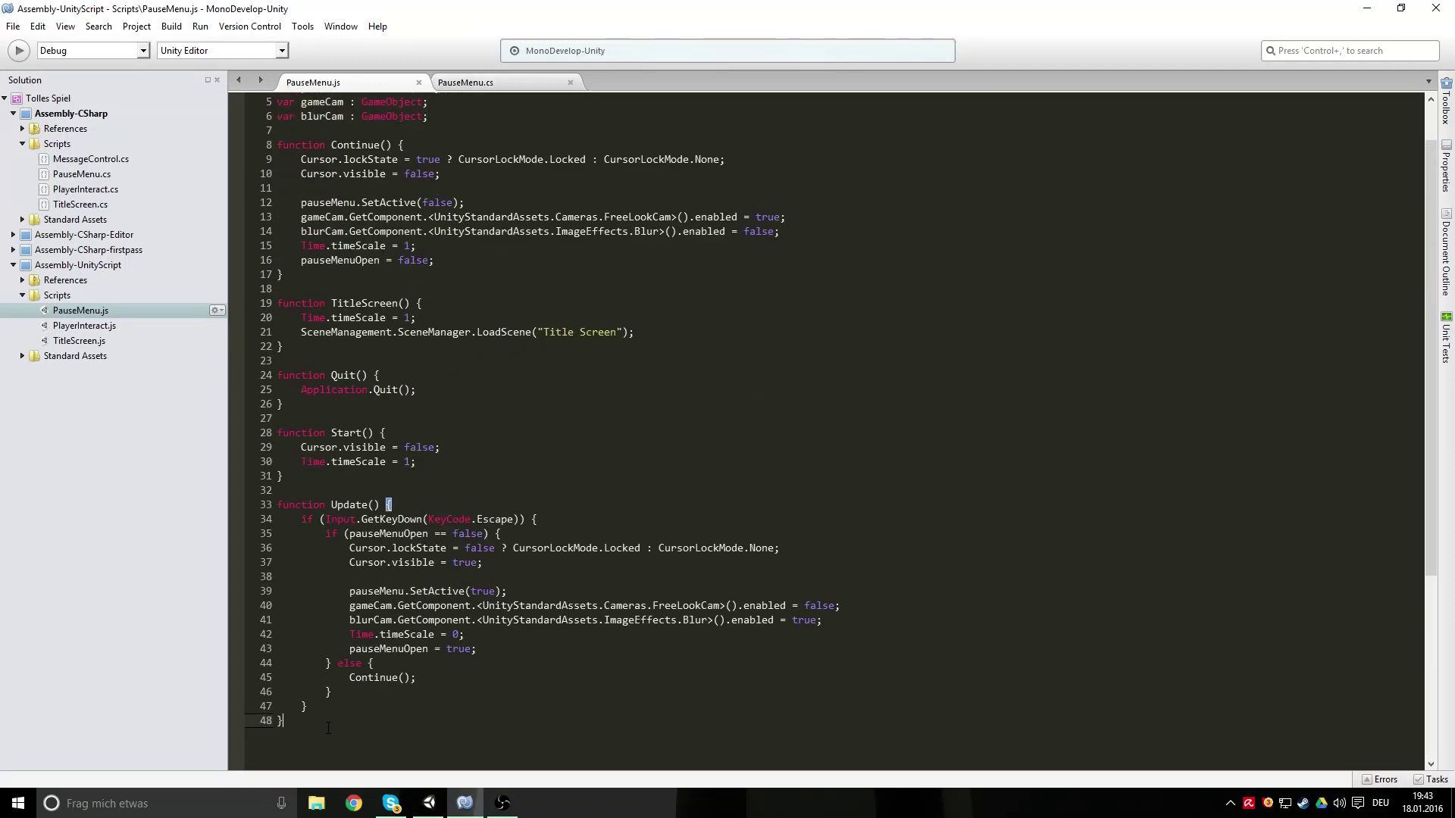
pyautogui.hotkey('ctrl', 'c')
pyautogui.click(465, 82)
pyautogui.click(540, 214)
pyautogui.press('Return')
pyautogui.hotkey('ctrl', 'v')
# Replace 'function' with 'void' on Continue, TitleScreen, Quit, Start and Update
pyautogui.doubleClick(325, 187)
pyautogui.write('void')
pyautogui.click(469, 345)
pyautogui.hotkey('ctrl', 's')
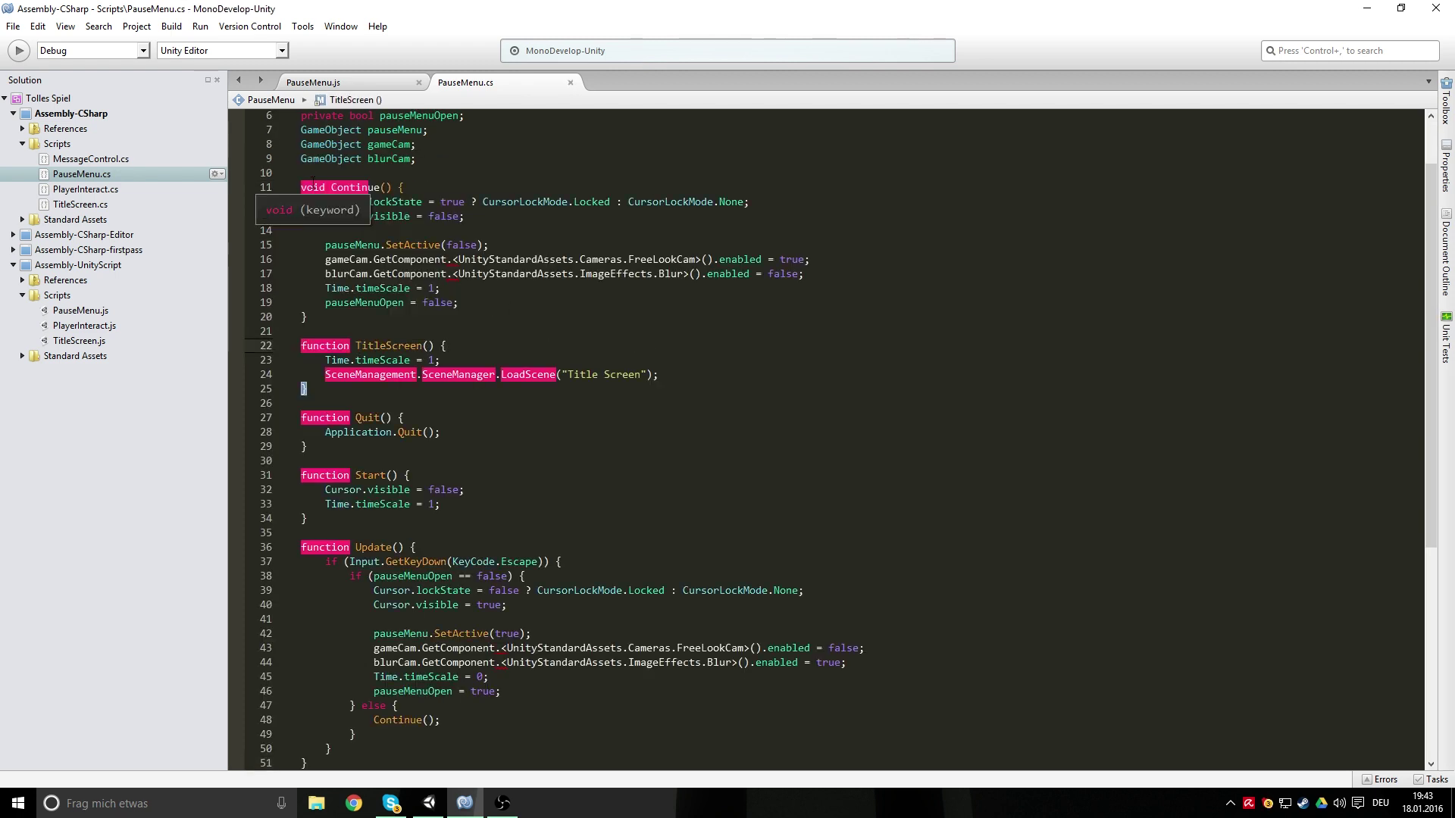
pyautogui.click(348, 341)
pyautogui.write('void')
pyautogui.doubleClick(352, 417)
pyautogui.write('void')
pyautogui.doubleClick(351, 475)
pyautogui.write('void')
pyautogui.scroll(-5, 530, 564)
pyautogui.doubleClick(325, 340)
pyautogui.write('void')
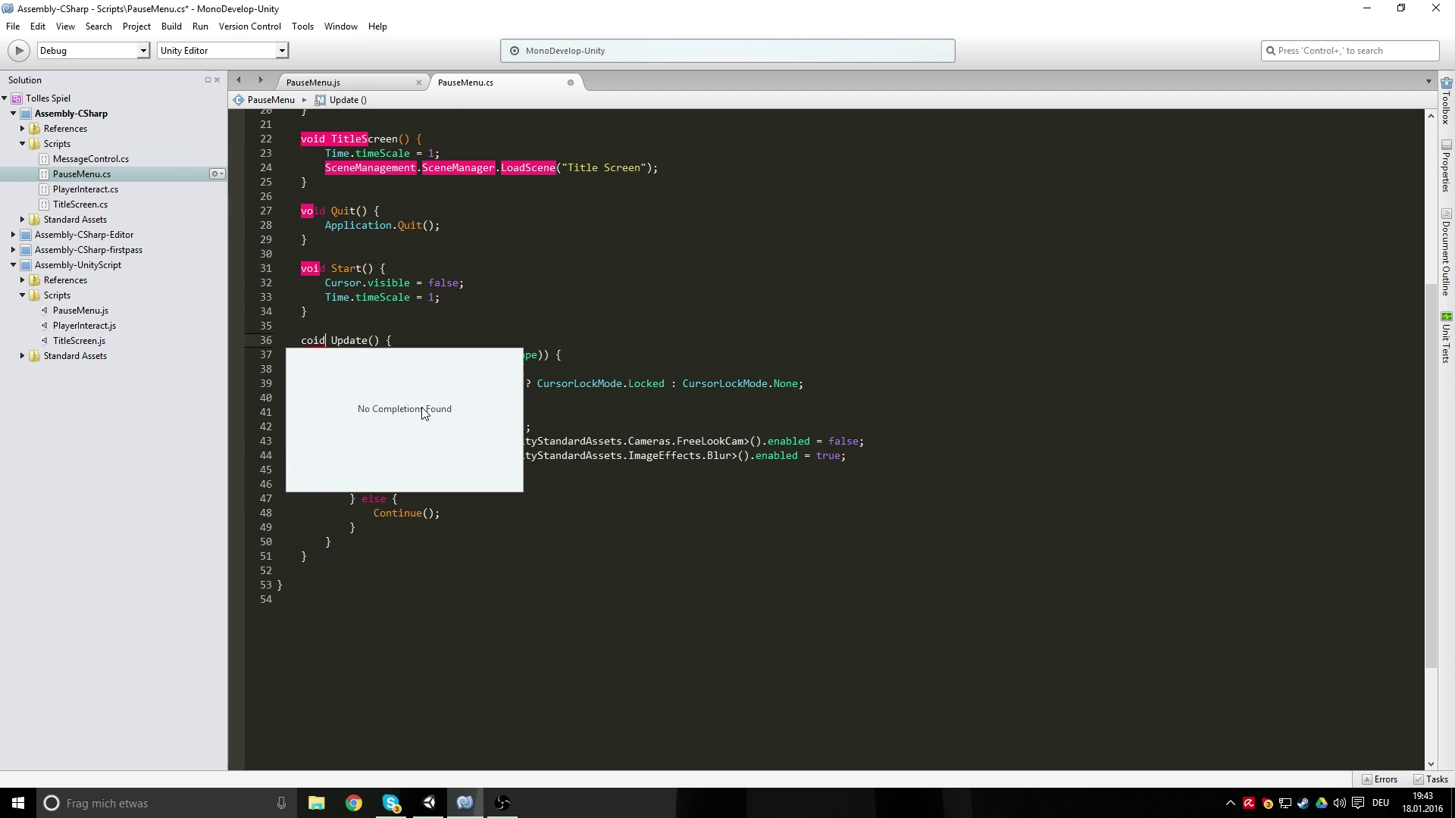
pyautogui.press('Escape')
# Delete the dot before '<' in the GetComponent calls on lines 16 and 17 and save
pyautogui.hotkey('ctrl', 's')
pyautogui.scroll(7, 626, 454)
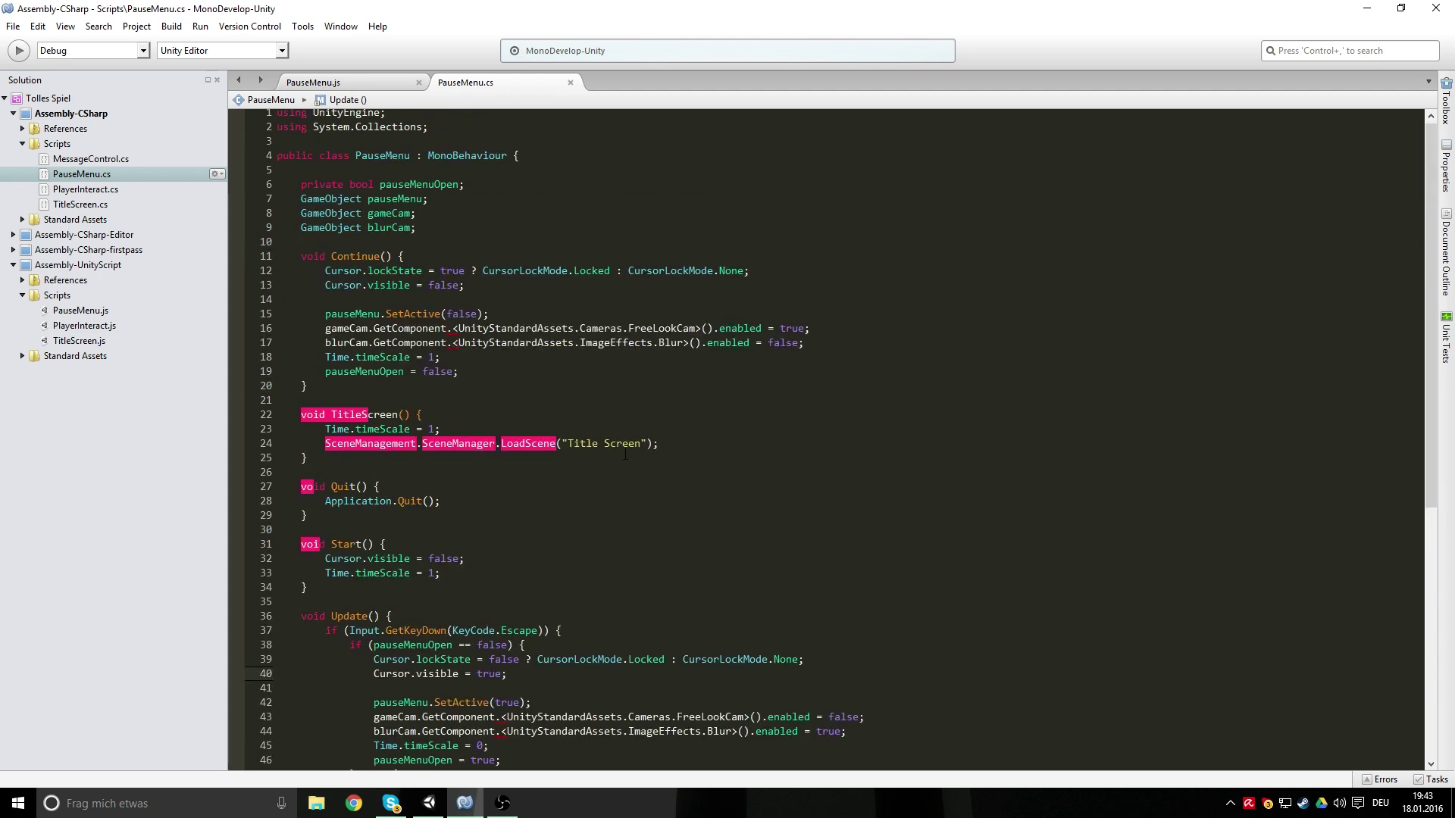
pyautogui.click(447, 515)
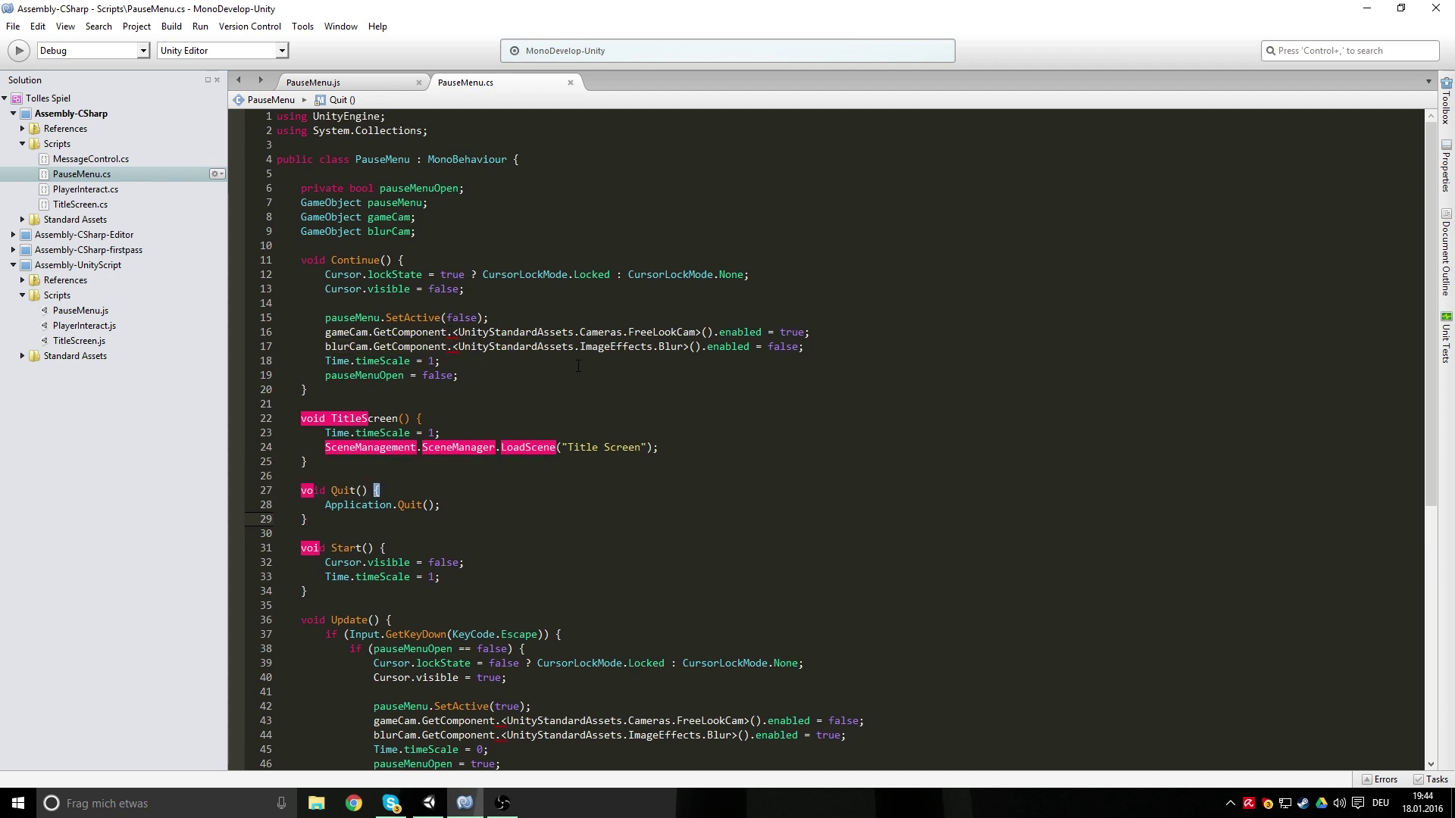
pyautogui.moveTo(739, 362); pyautogui.dragTo(743, 377)
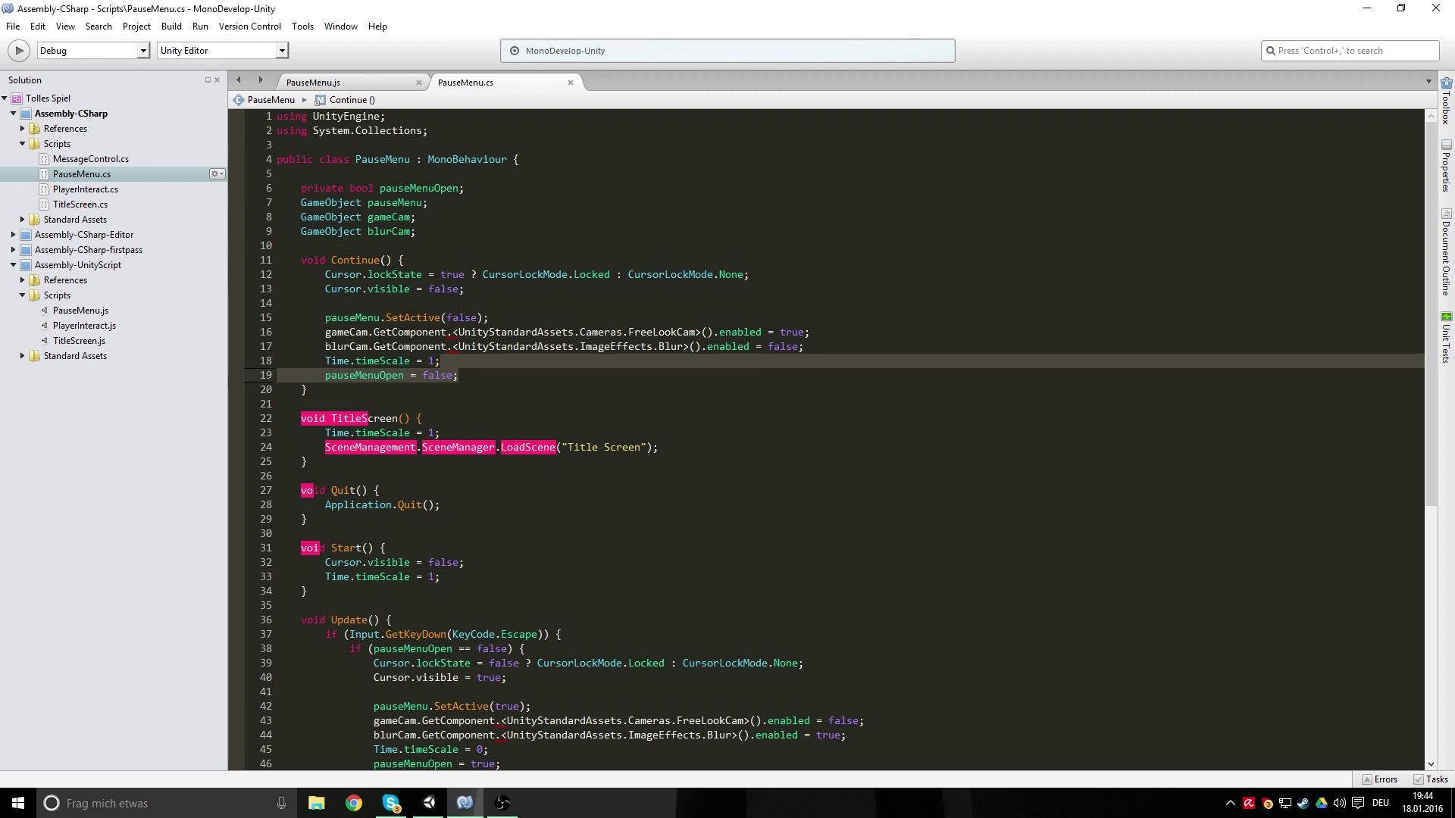
pyautogui.moveTo(374, 334); pyautogui.dragTo(447, 334)
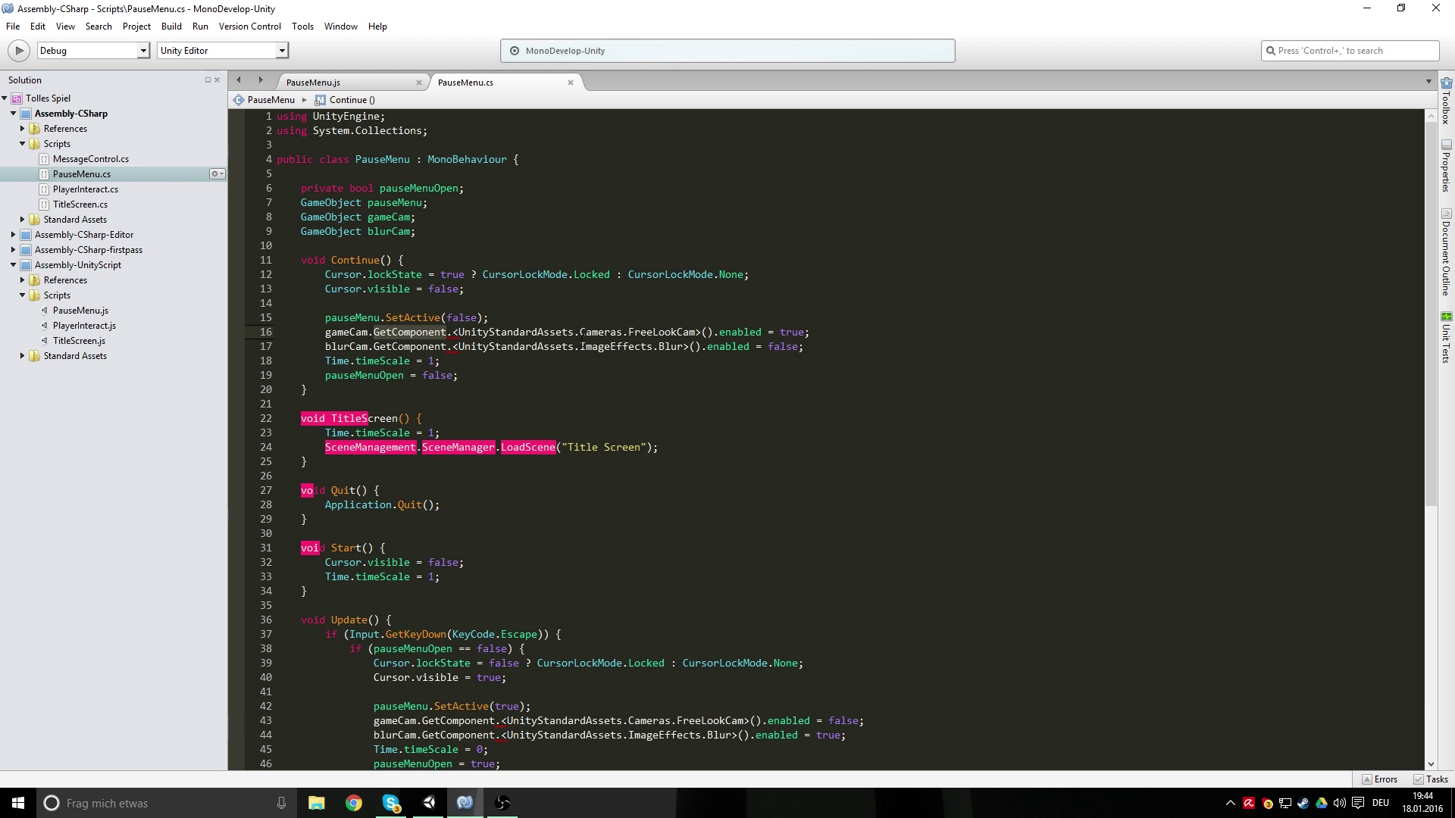
pyautogui.click(452, 332)
pyautogui.press('BackSpace')
pyautogui.click(453, 346)
pyautogui.press('BackSpace')
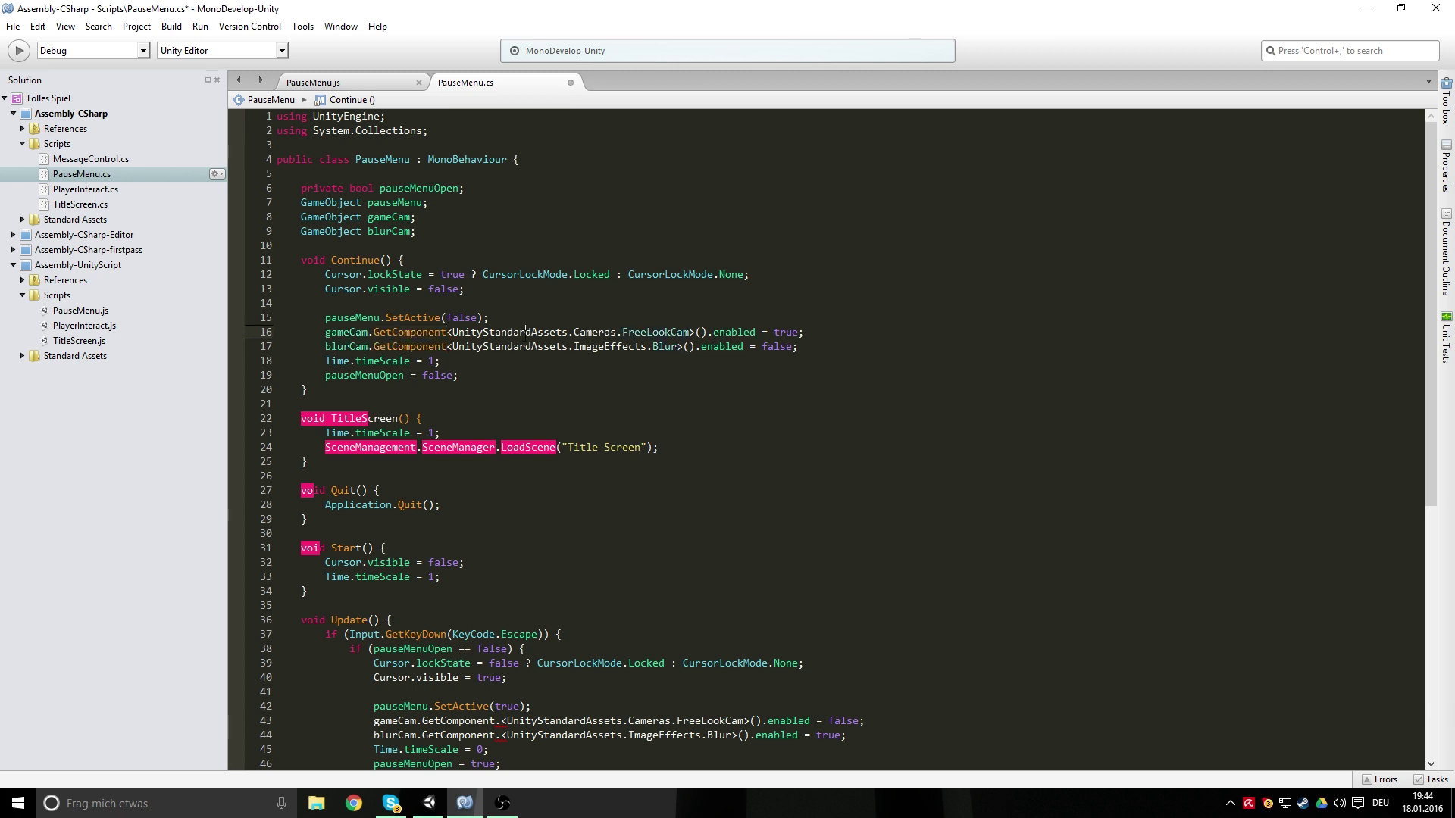
pyautogui.hotkey('ctrl', 's')
# Inspect the FreeLookCam type argument and the CS0103 error on TitleScreen's SceneManagement call
pyautogui.moveTo(447, 332); pyautogui.dragTo(696, 332)
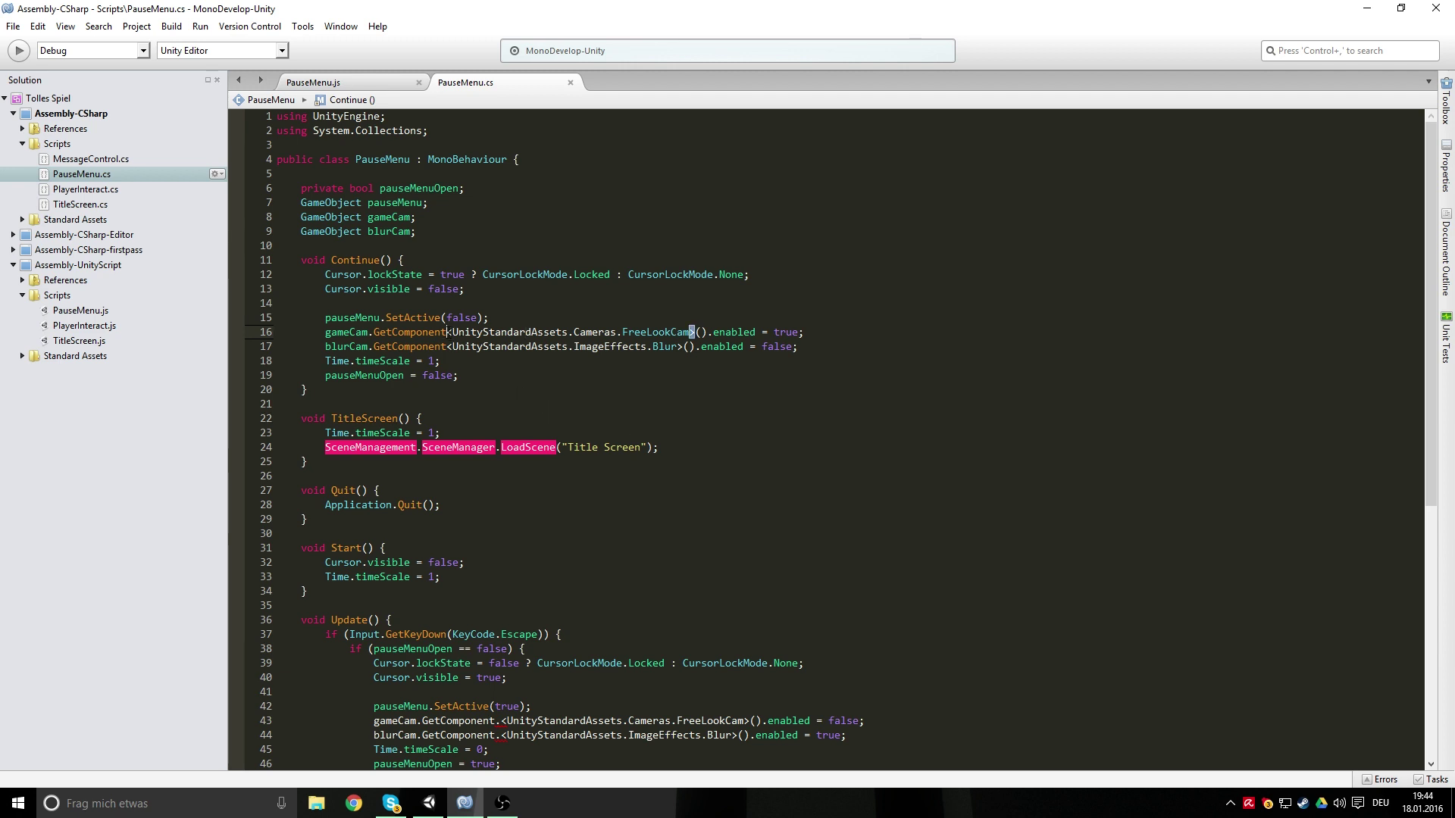
pyautogui.click(688, 332)
pyautogui.moveTo(446, 332); pyautogui.dragTo(694, 332)
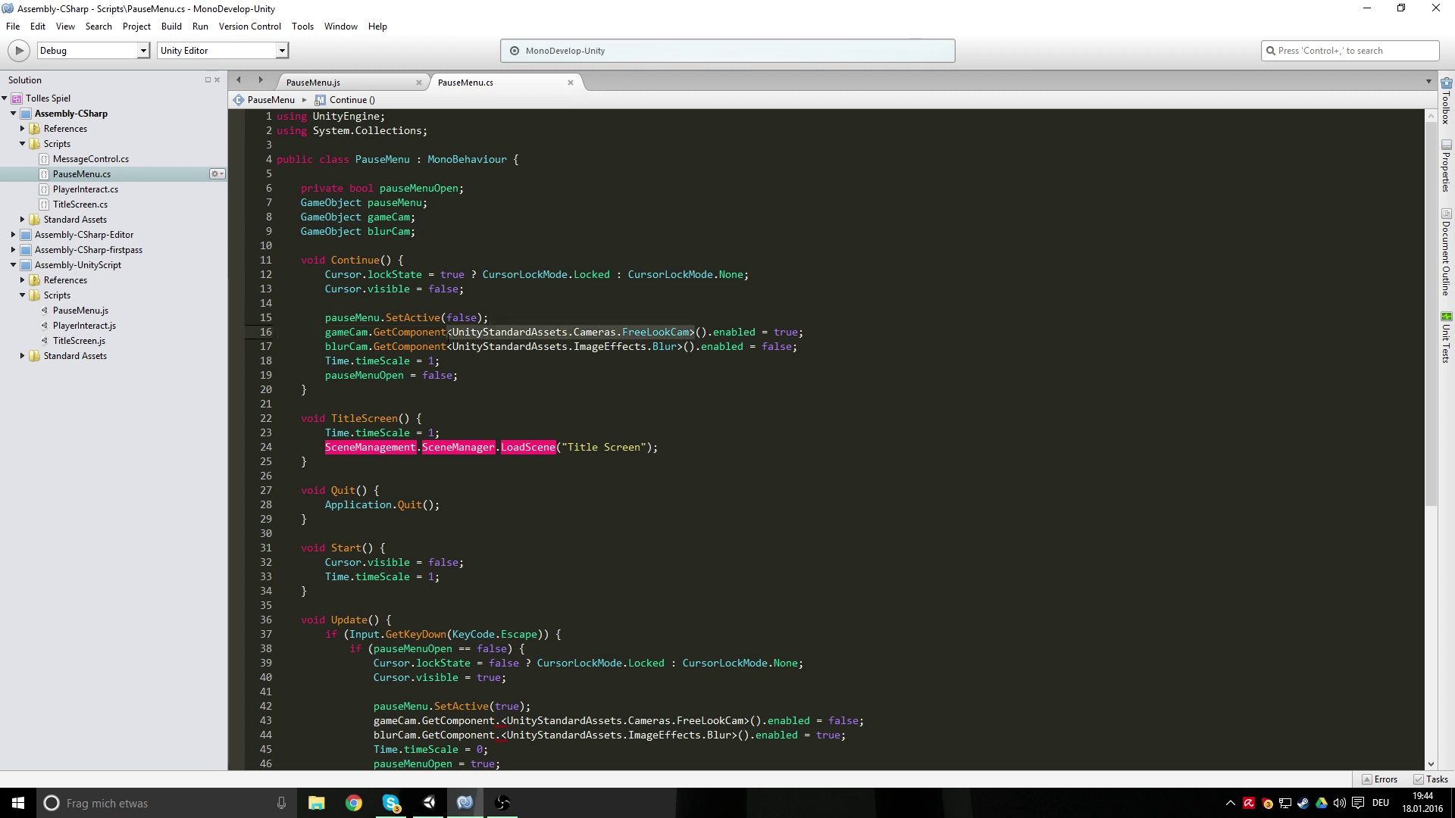
pyautogui.click(453, 332)
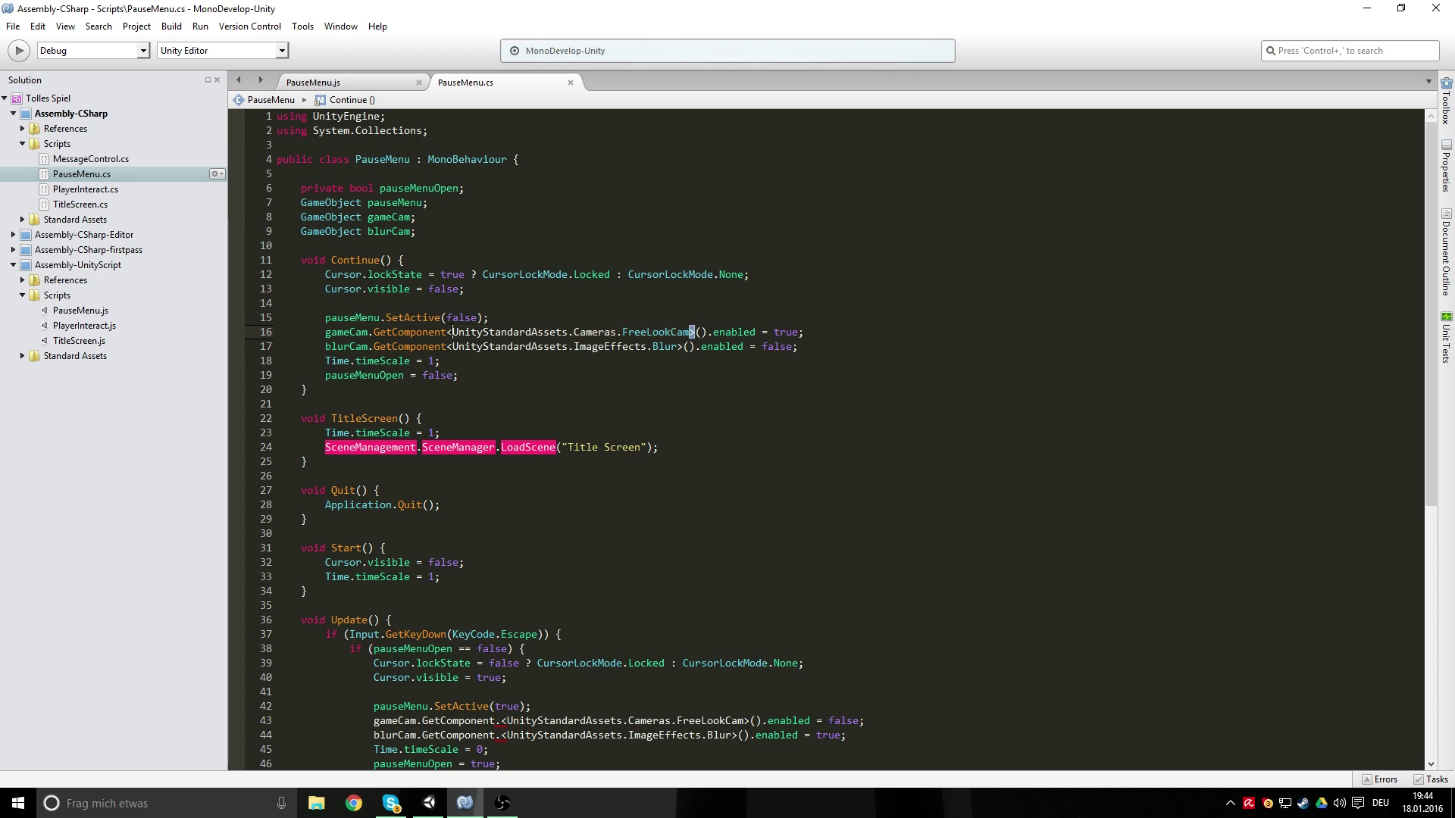
pyautogui.scroll(-5, 706, 408)
pyautogui.scroll(2, 696, 449)
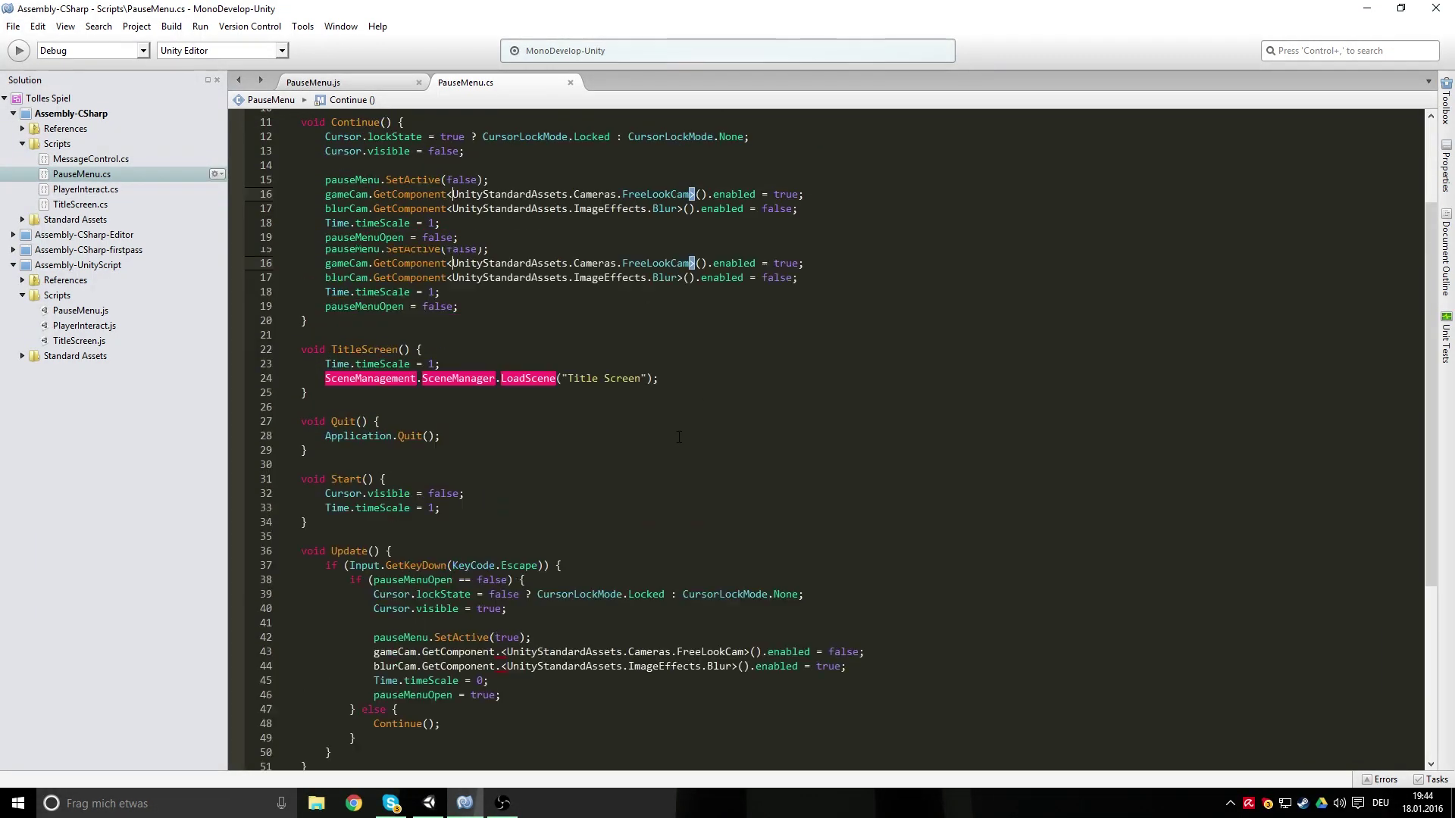
pyautogui.scroll(2, 342, 383)
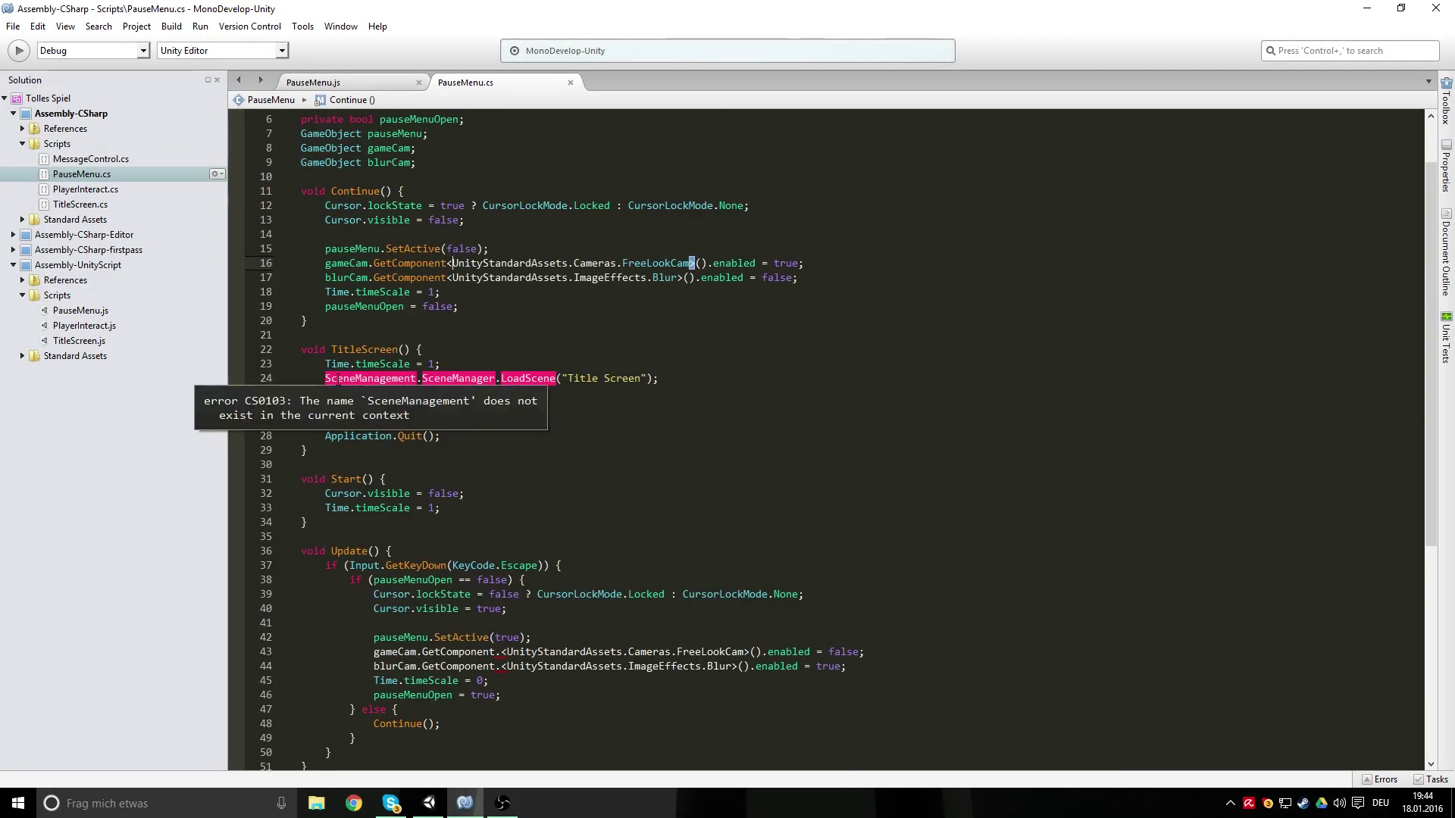
pyautogui.moveTo(364, 378)
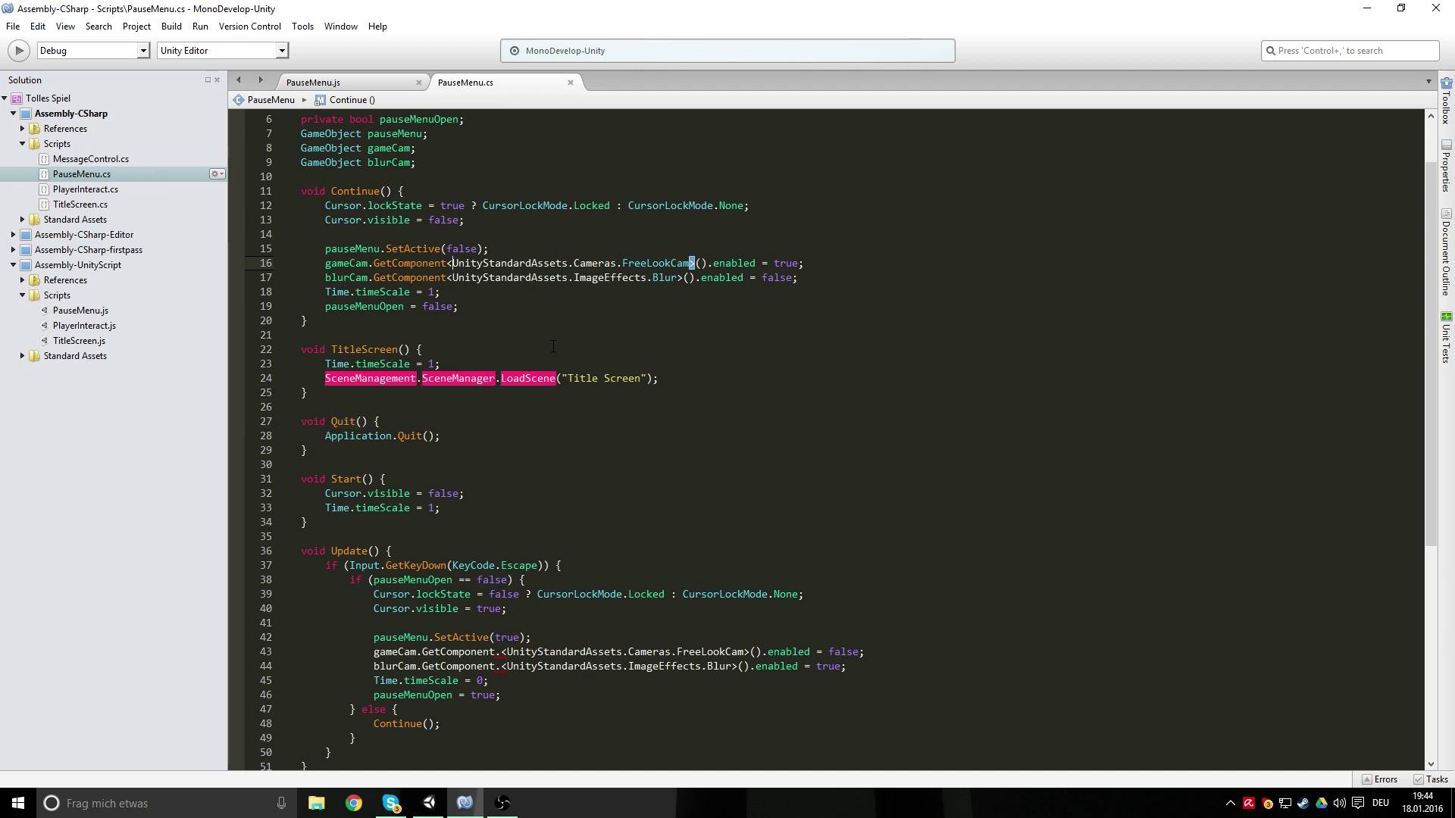
pyautogui.scroll(2, 553, 346)
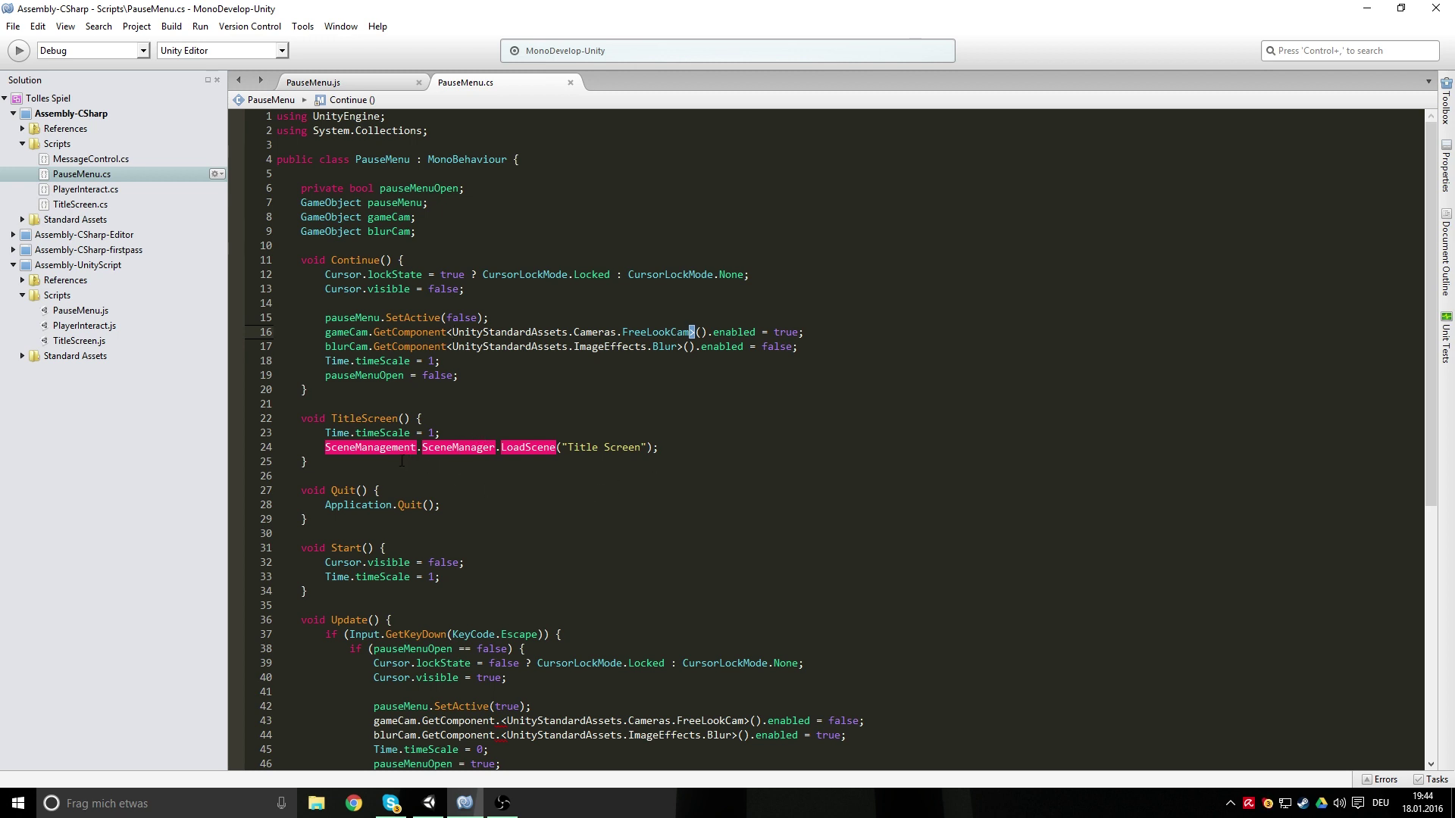
pyautogui.moveTo(371, 449)
pyautogui.click(394, 116)
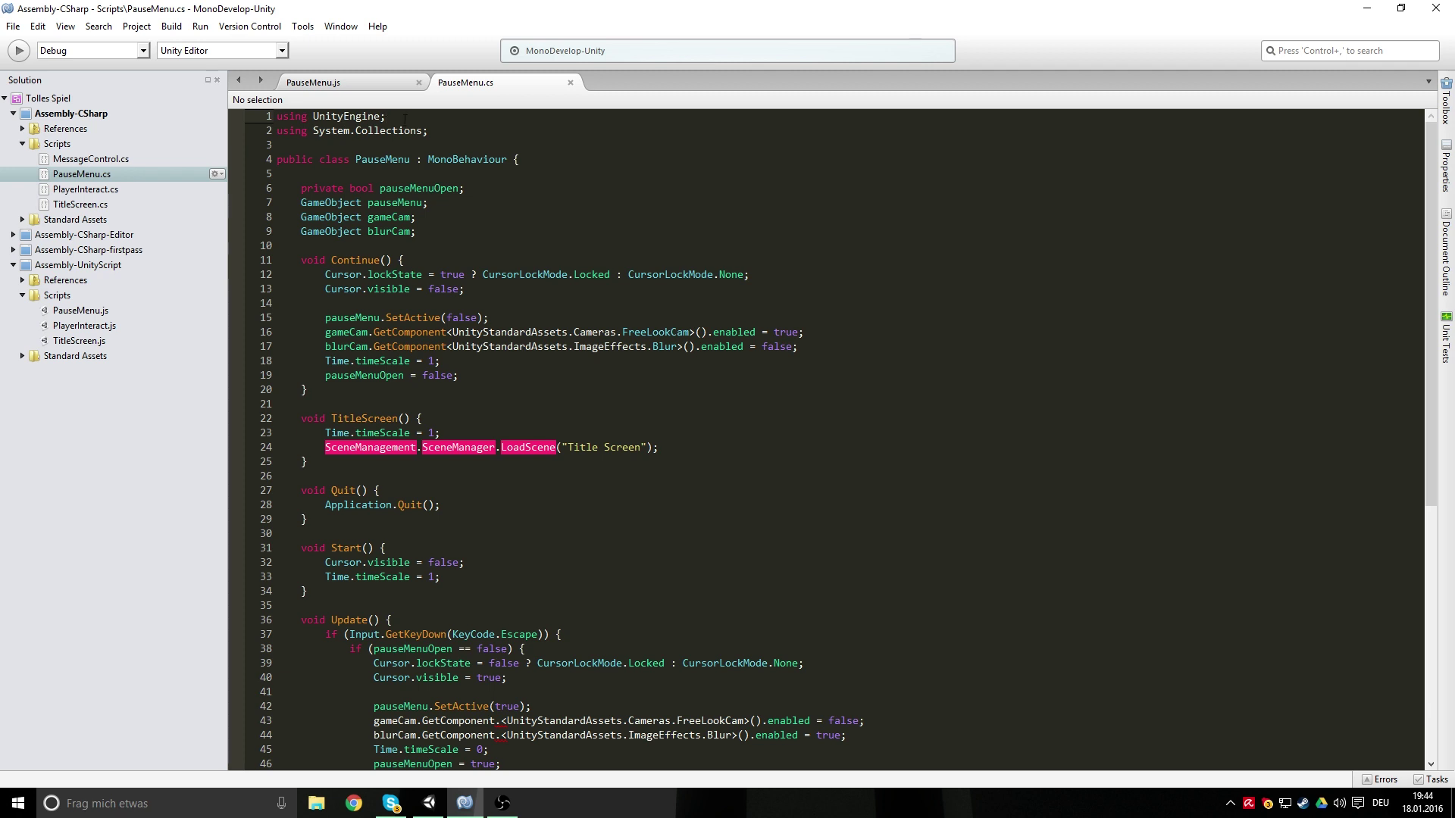
# Add 'using UnityEngine.SceneManagement;' below the first using line and save
pyautogui.press('Return')
pyautogui.write('using ')
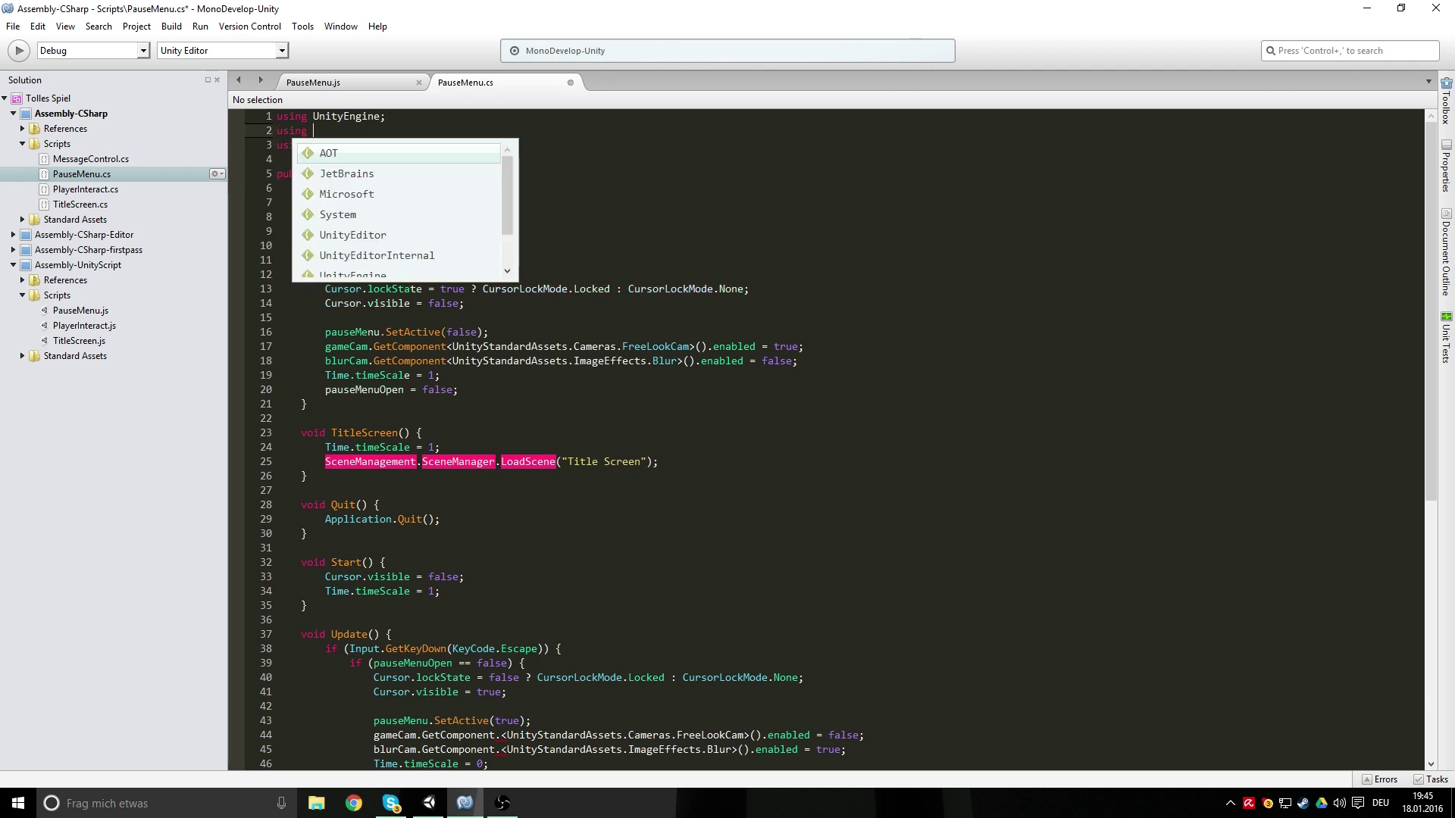
pyautogui.write('UnityEngine.')
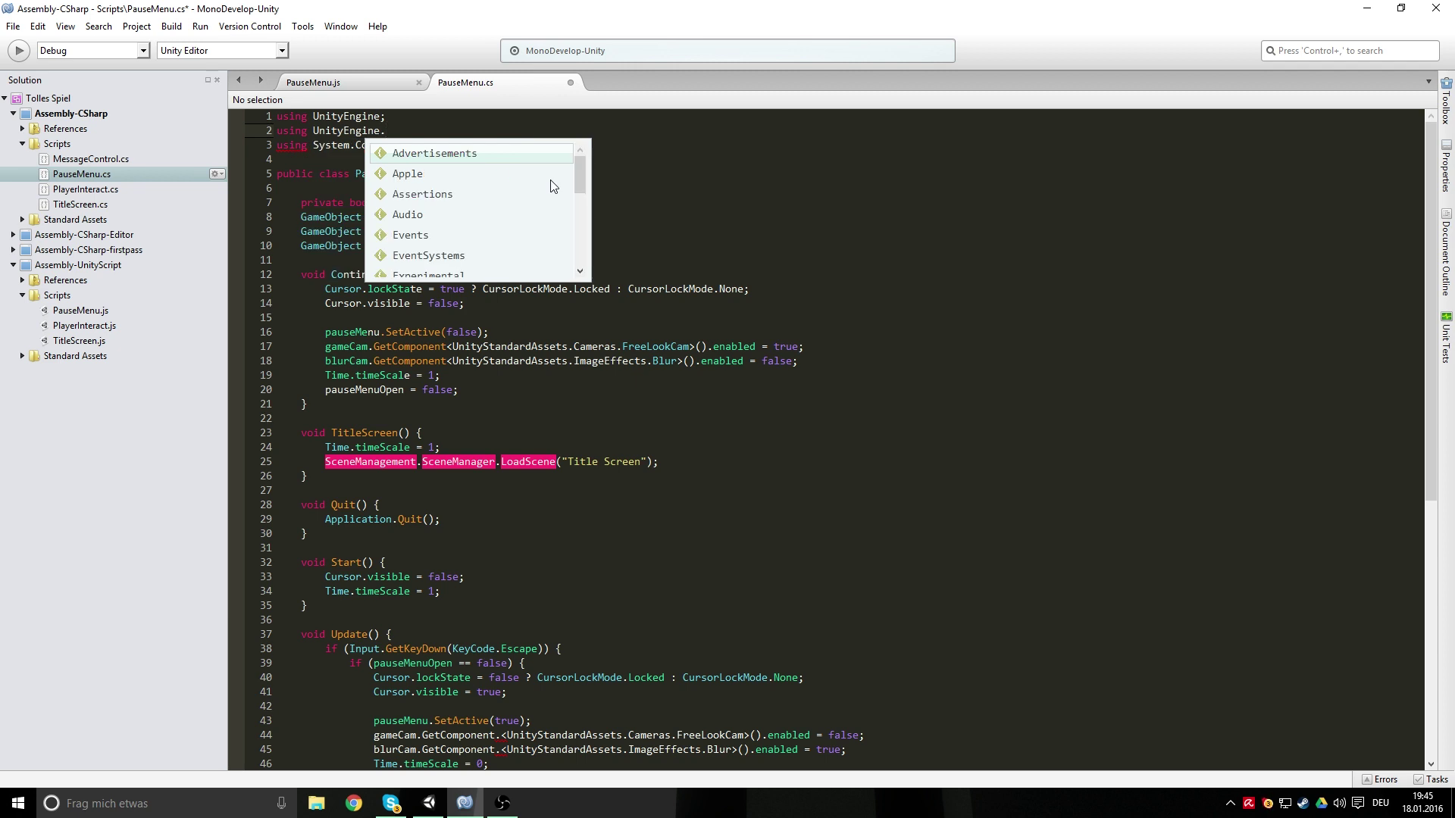
pyautogui.write('Sc')
pyautogui.press('Up')
pyautogui.press('Return')
pyautogui.hotkey('ctrl', 's')
pyautogui.write(';')
pyautogui.hotkey('ctrl', 's')
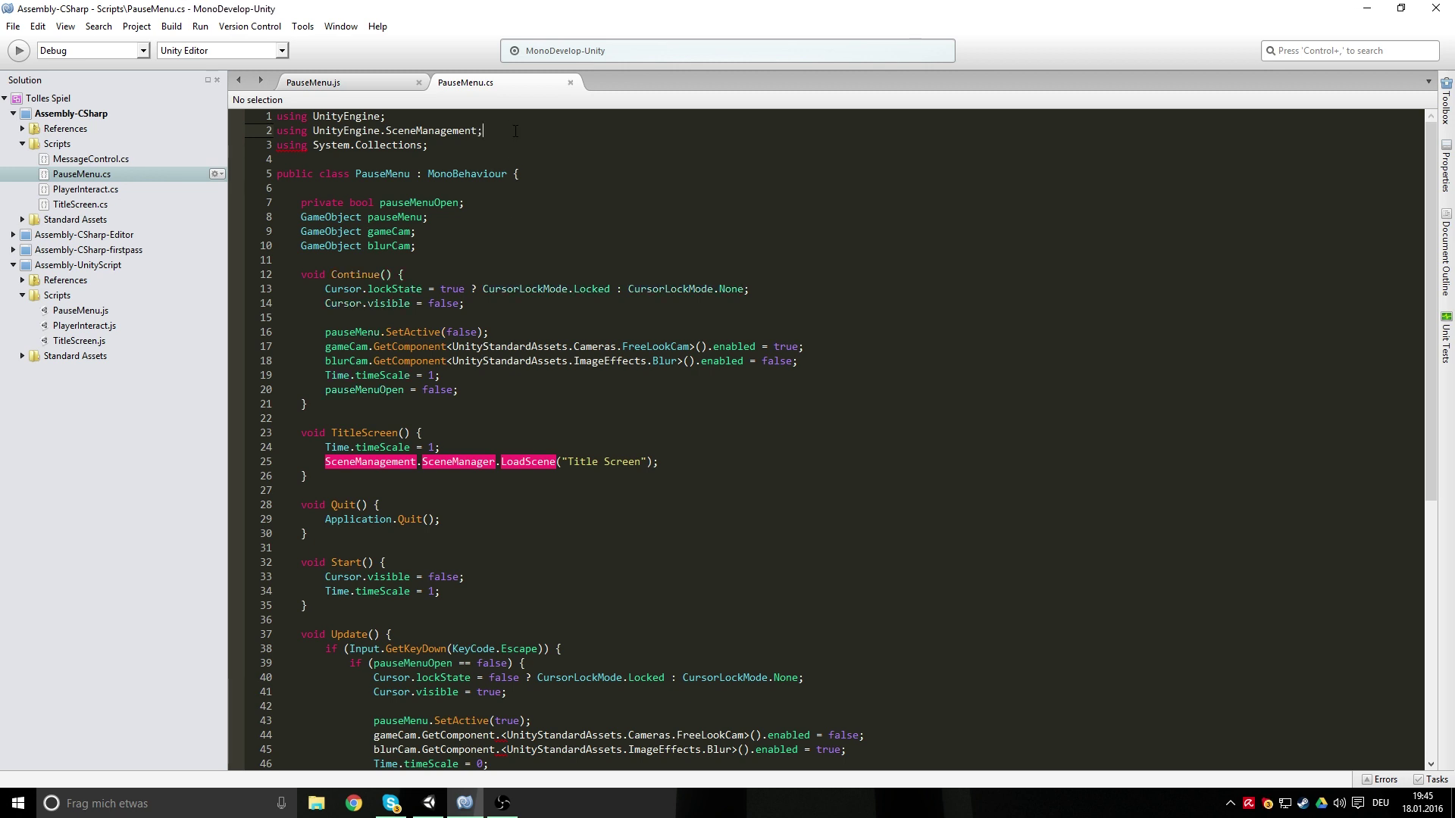
# Delete the 'SceneManagement.' prefix on line 25 so TitleScreen calls SceneManager.LoadScene directly
pyautogui.click(327, 462)
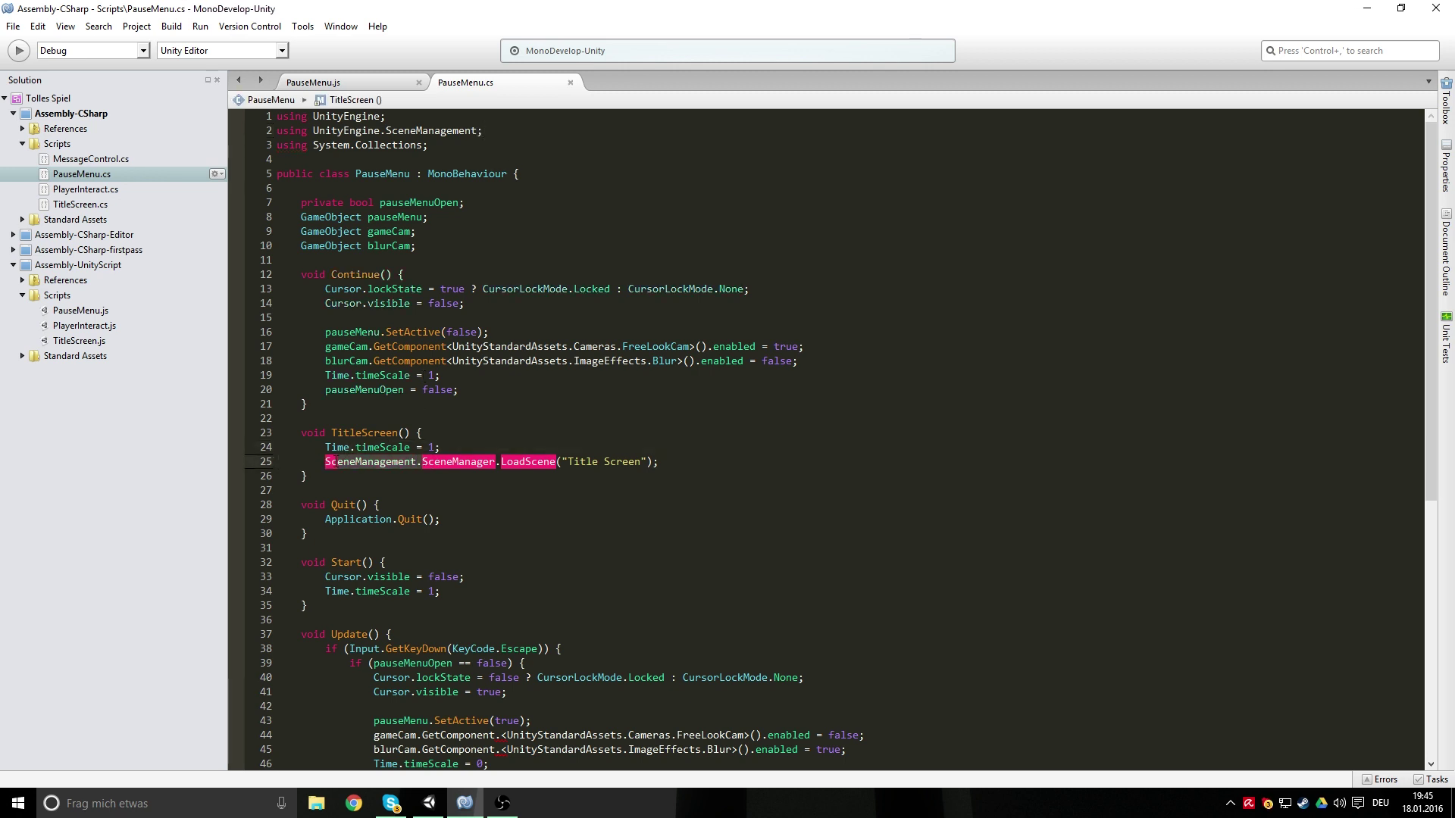
pyautogui.press('Delete')
pyautogui.hotkey('ctrl', 's')
pyautogui.click(530, 591)
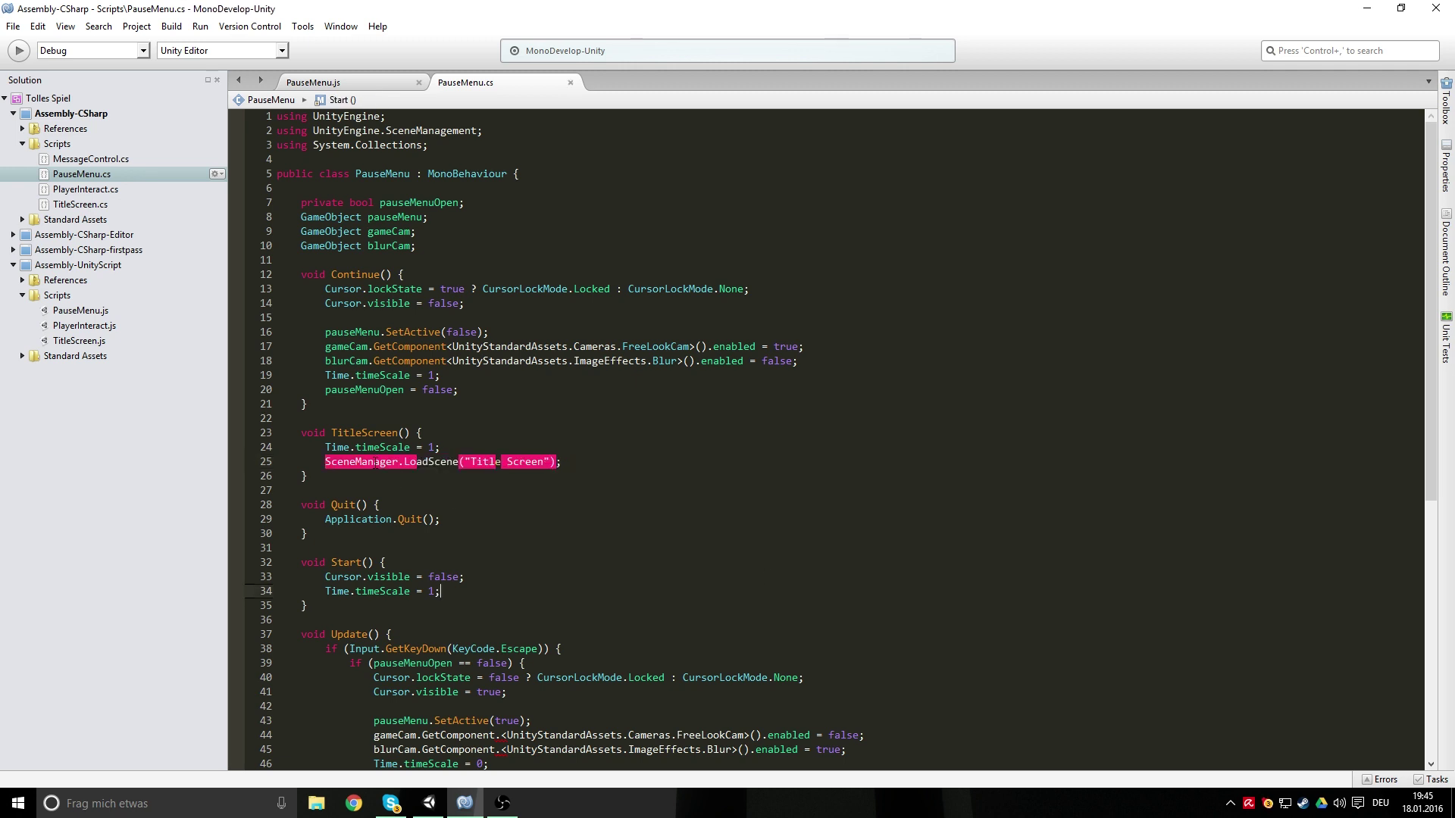
pyautogui.moveTo(374, 462)
pyautogui.click(417, 447)
pyautogui.scroll(-5, 416, 447)
# Remove the stray dots in the GetComponent calls on lines 44–45 and save PauseMenu.cs
pyautogui.click(501, 528)
pyautogui.press('BackSpace')
pyautogui.click(500, 542)
pyautogui.press('BackSpace')
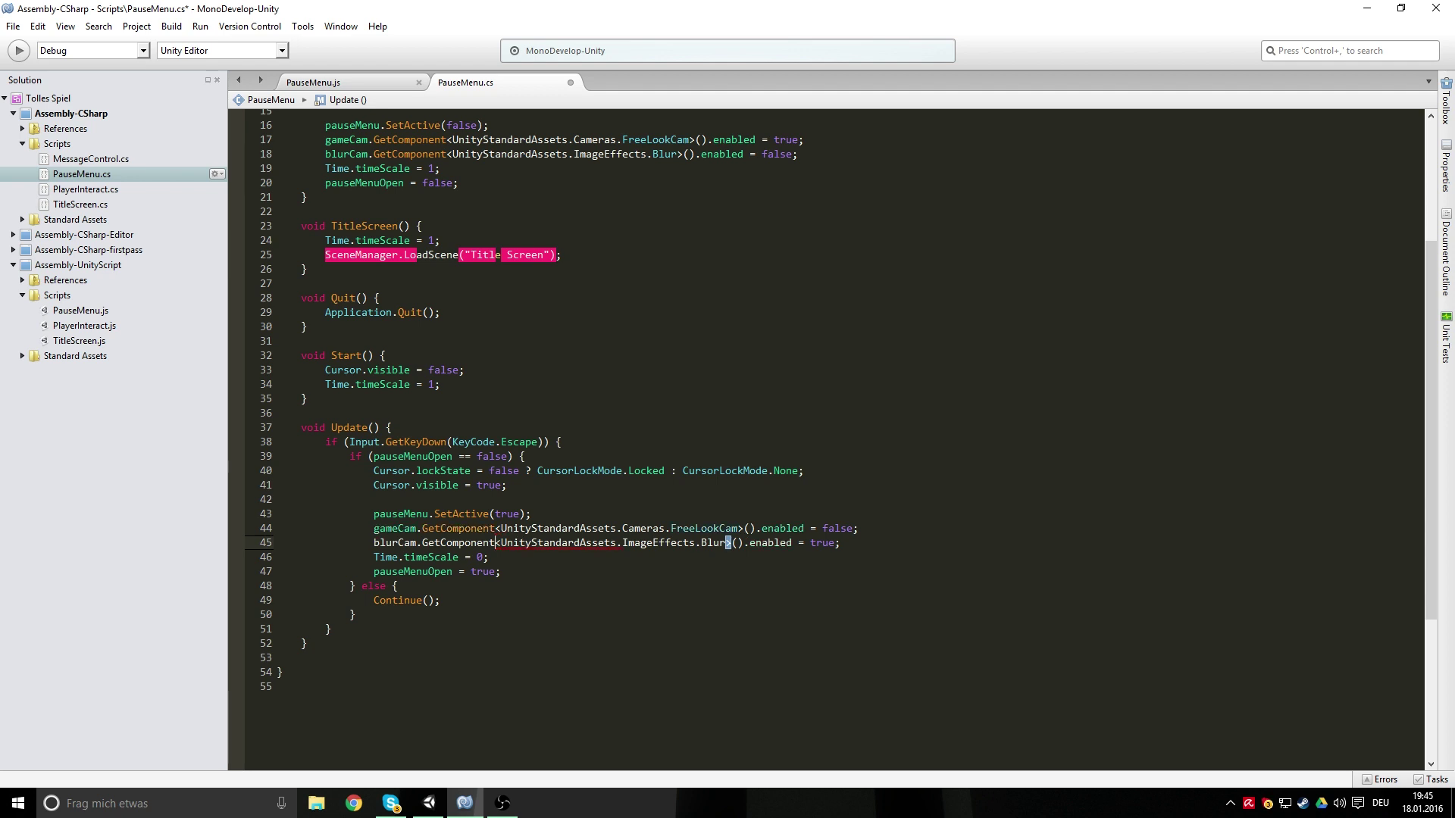
pyautogui.click(532, 514)
pyautogui.hotkey('ctrl', 's')
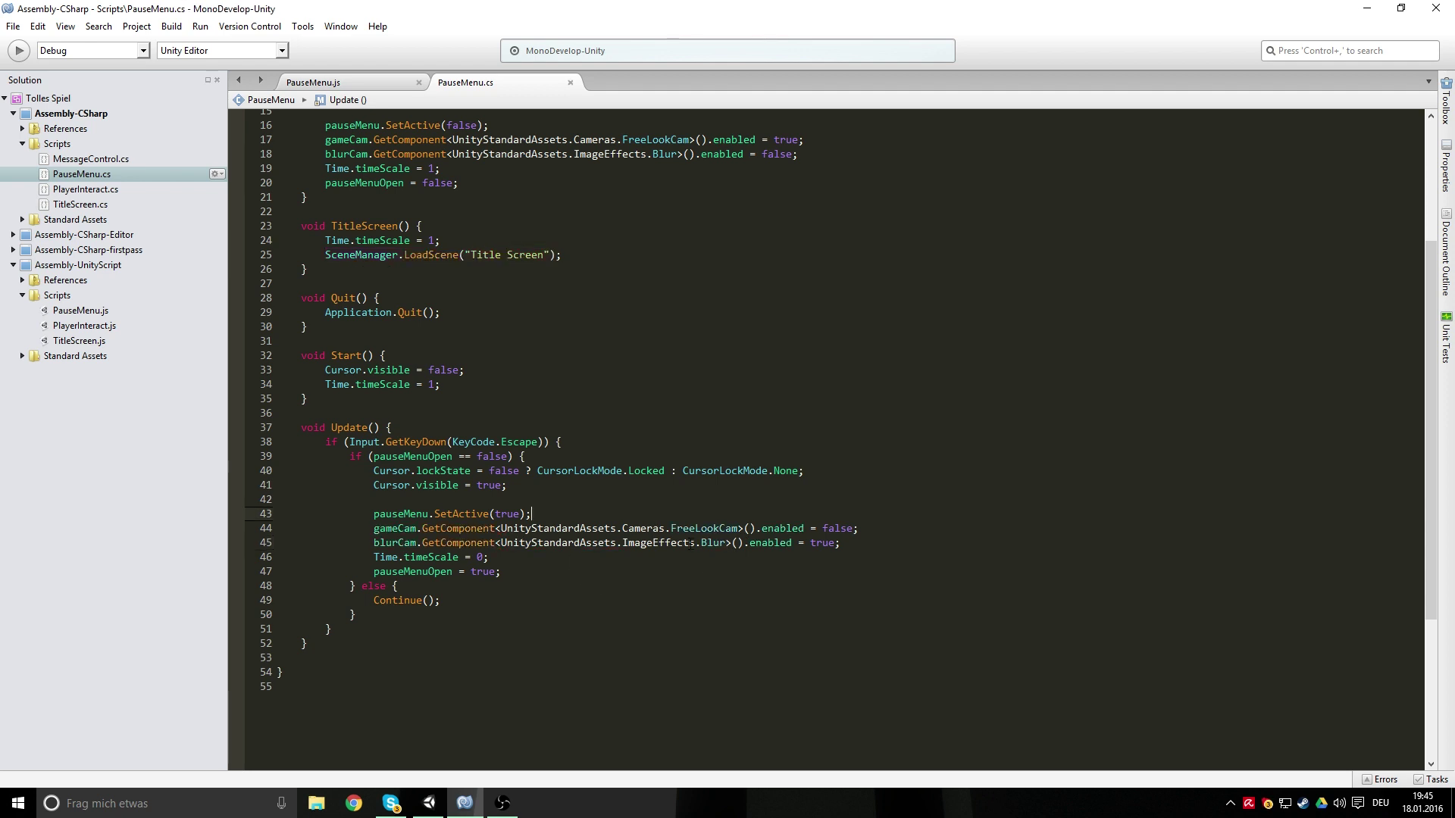
pyautogui.scroll(5, 475, 239)
pyautogui.scroll(-3, 833, 439)
pyautogui.scroll(-3, 834, 440)
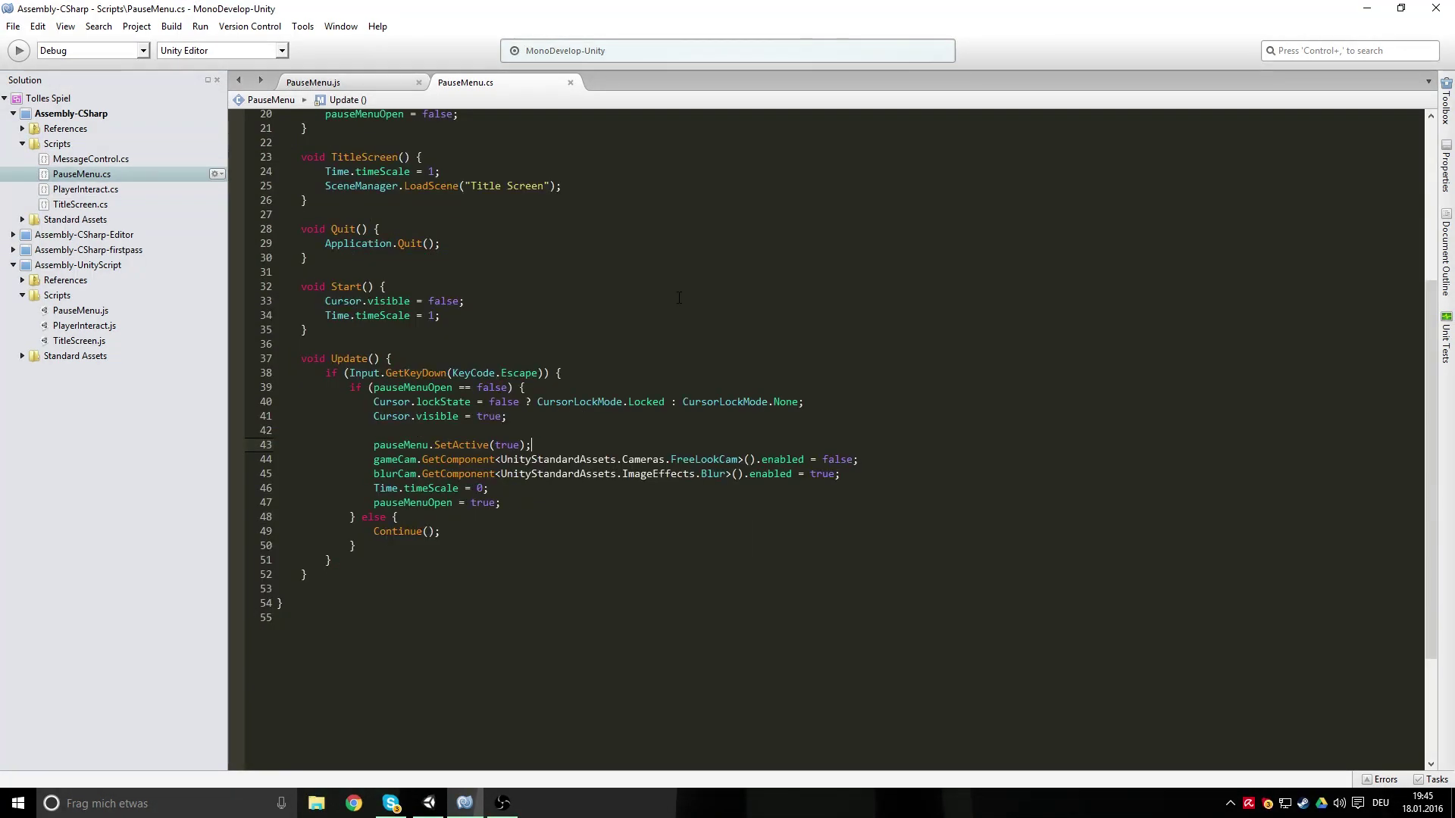
pyautogui.scroll(6, 834, 439)
pyautogui.click(429, 805)
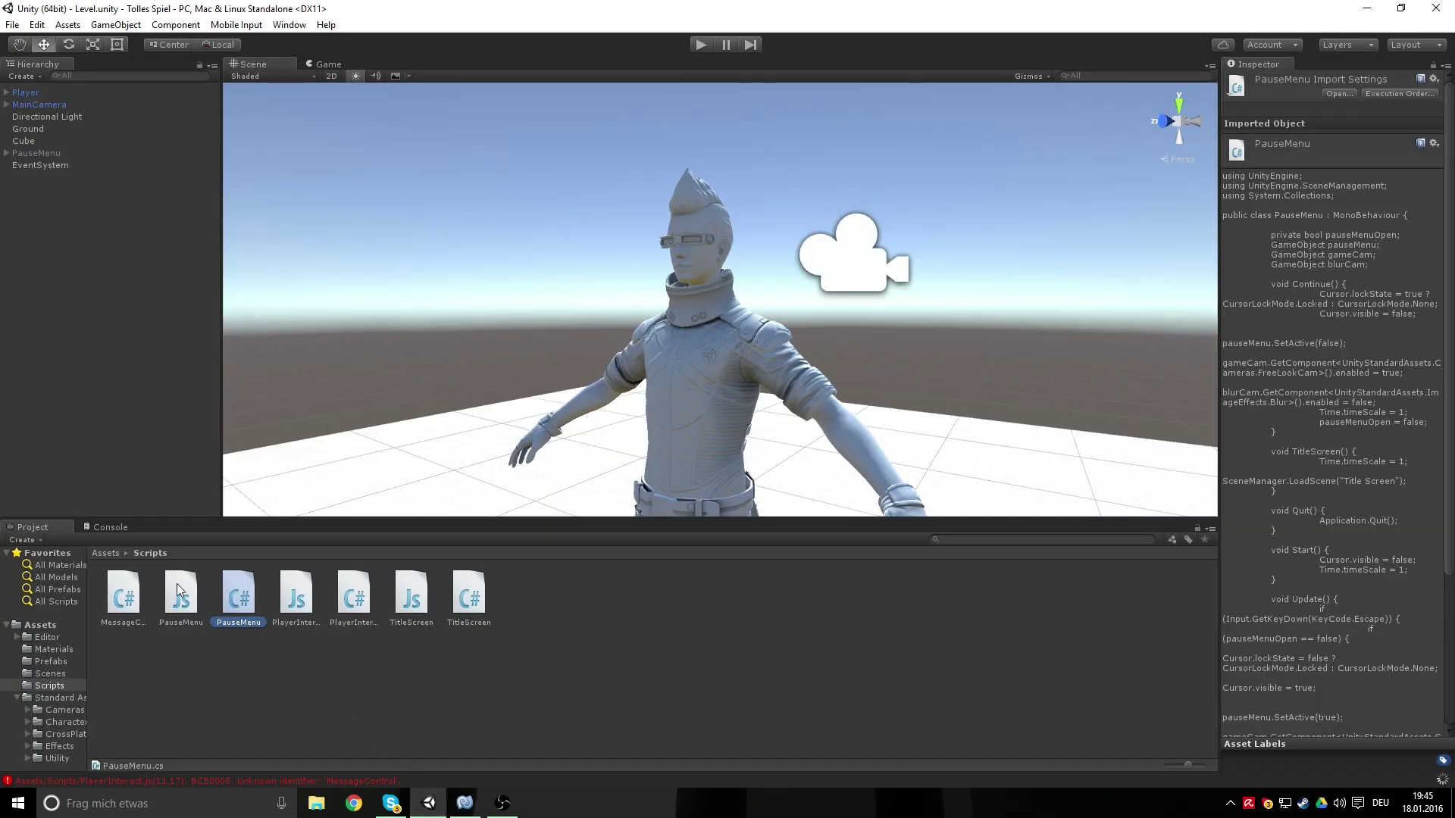
# Review the Console, inspect MainCamera > Pivot > Main Camera and EventSystem, then show the Scripts folder
pyautogui.click(121, 526)
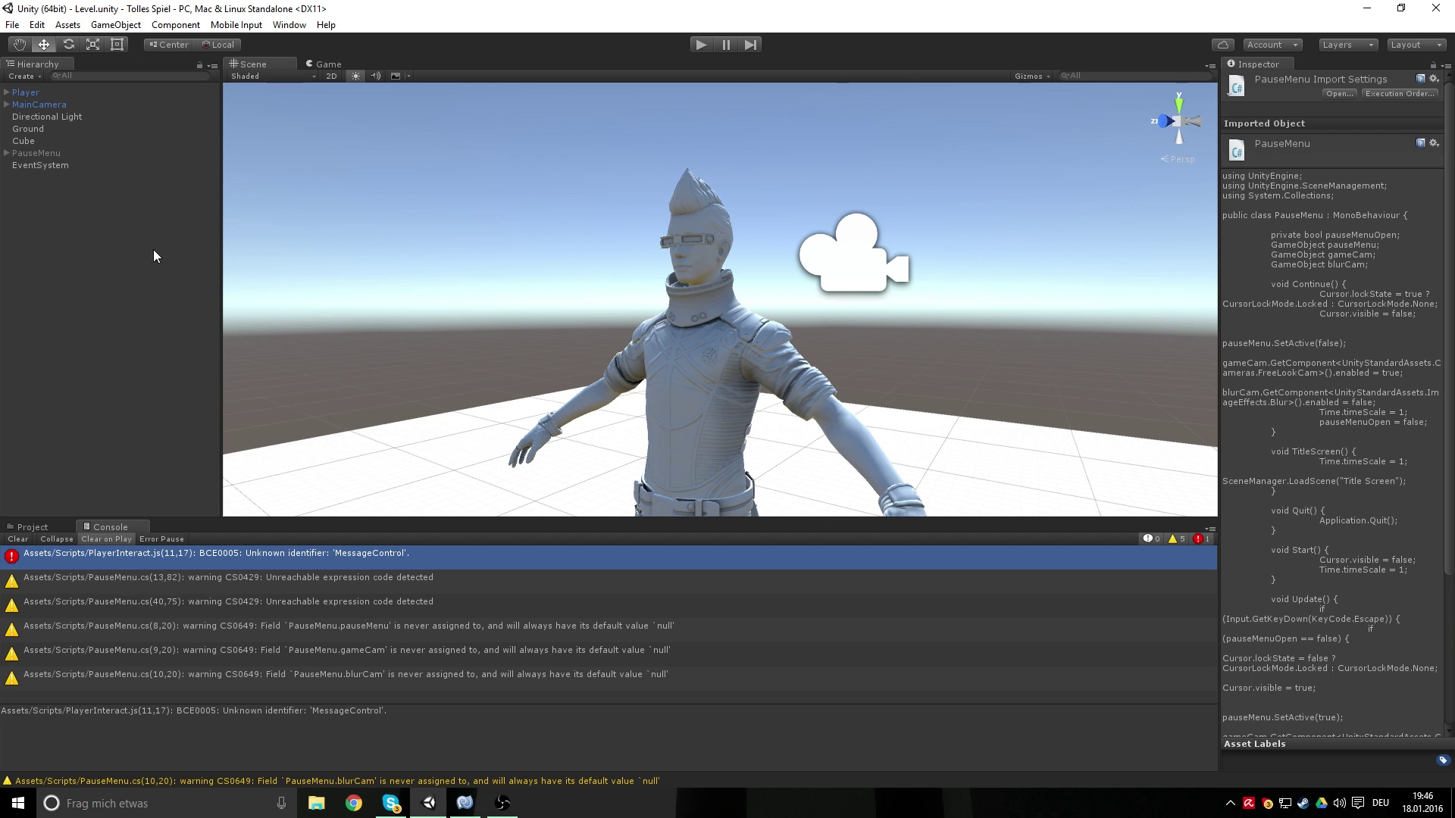
pyautogui.click(50, 111)
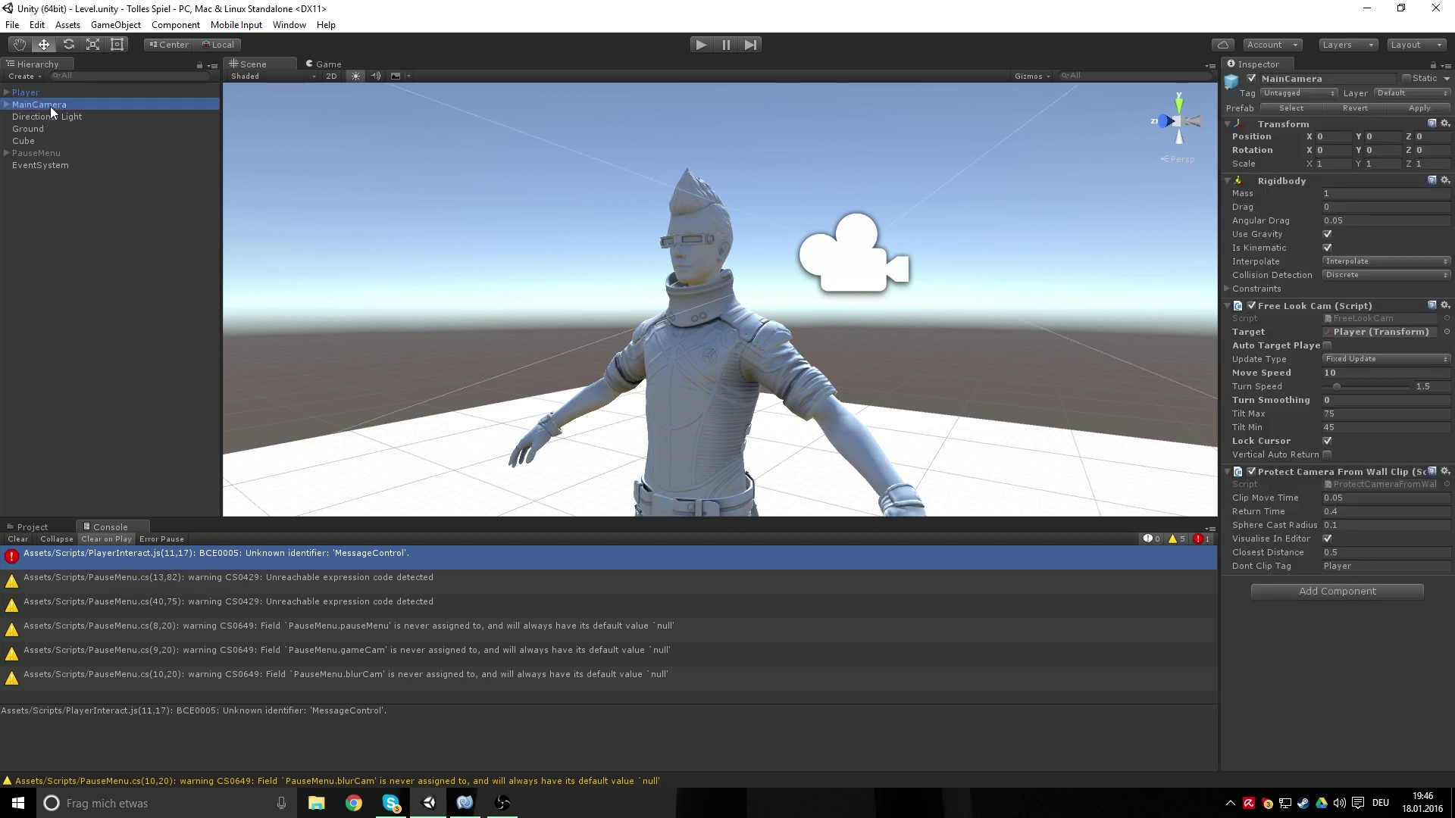
pyautogui.click(7, 104)
pyautogui.click(30, 118)
pyautogui.click(17, 117)
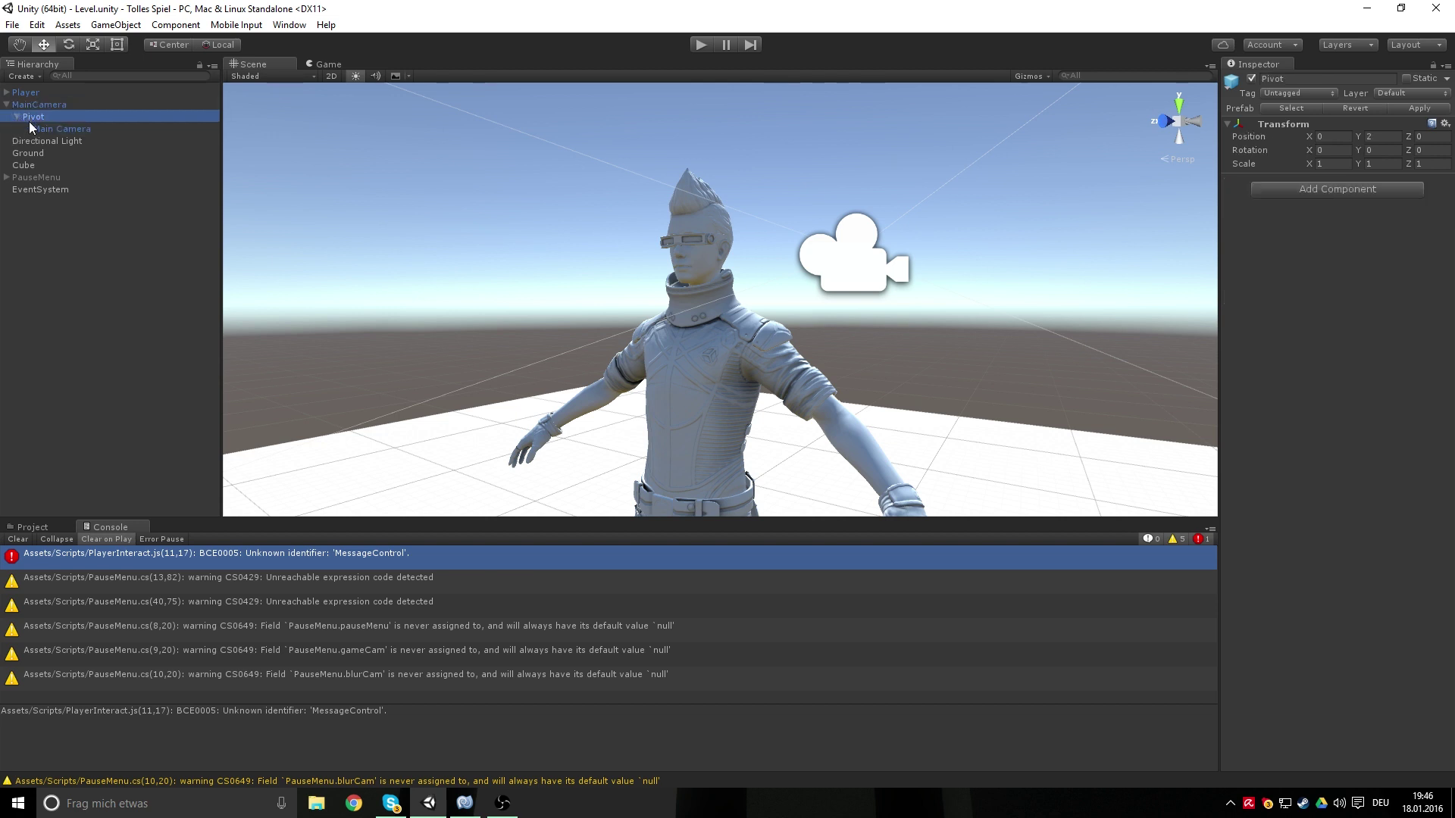
pyautogui.click(48, 130)
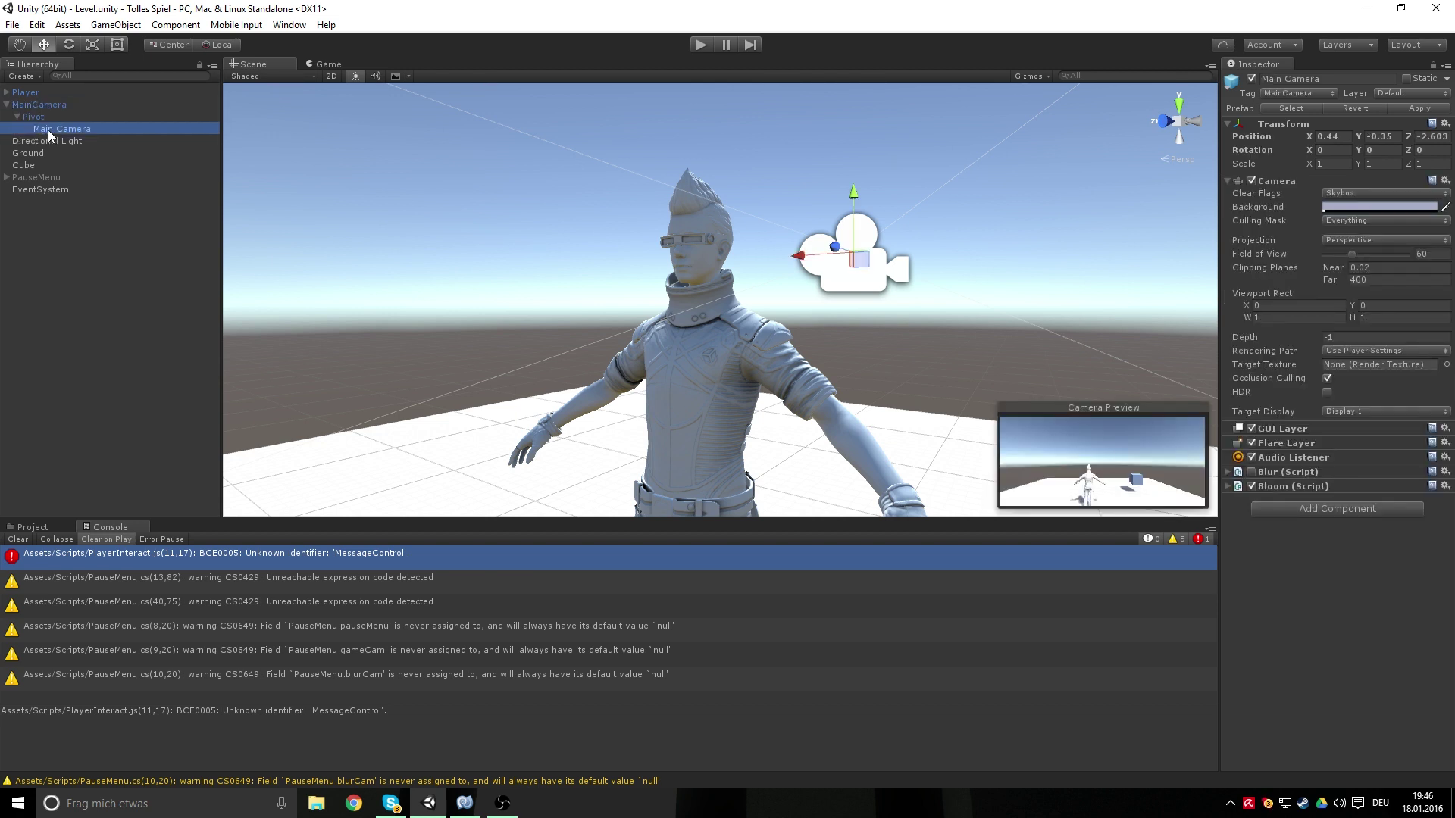
pyautogui.click(7, 105)
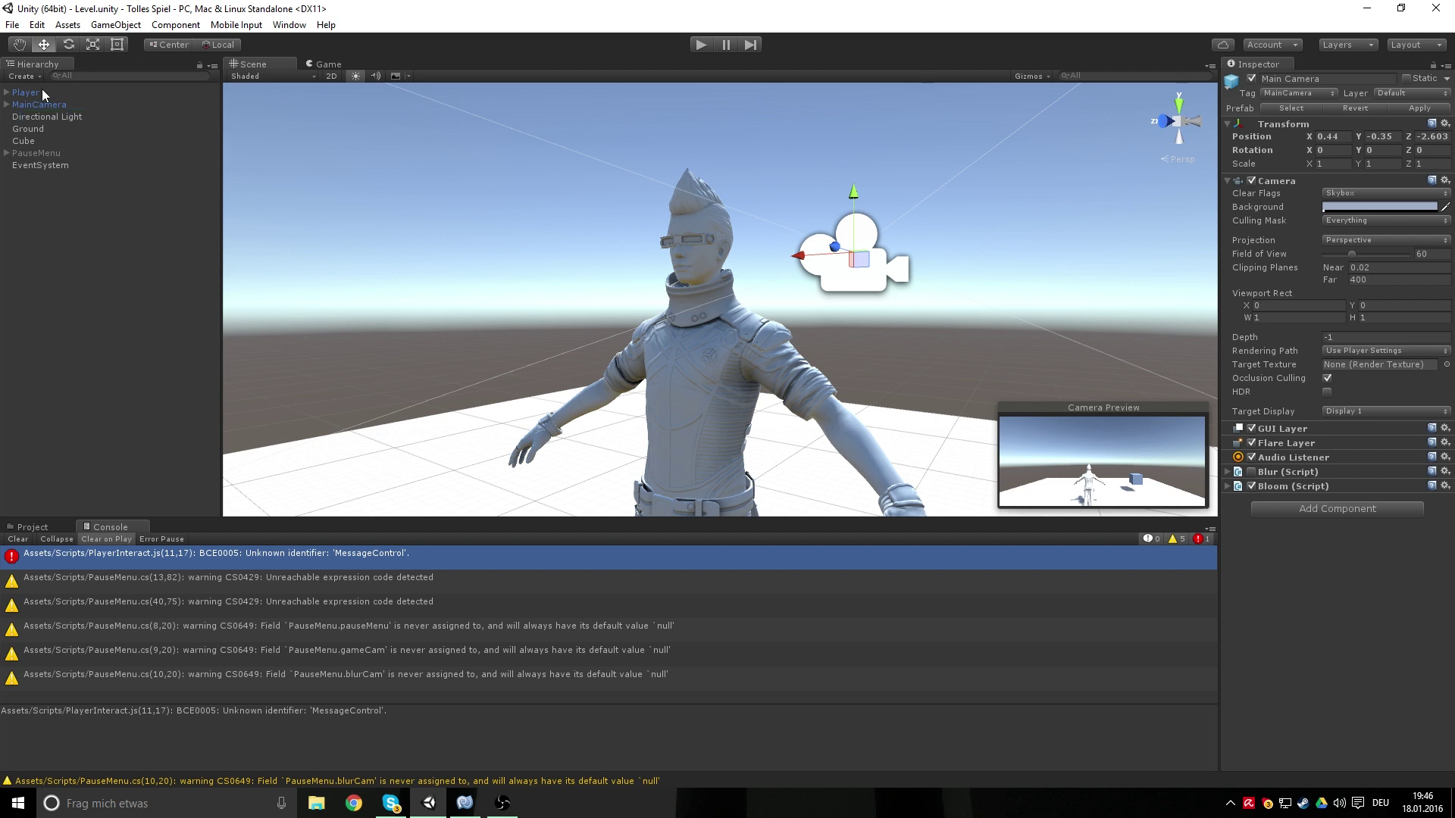
pyautogui.click(41, 165)
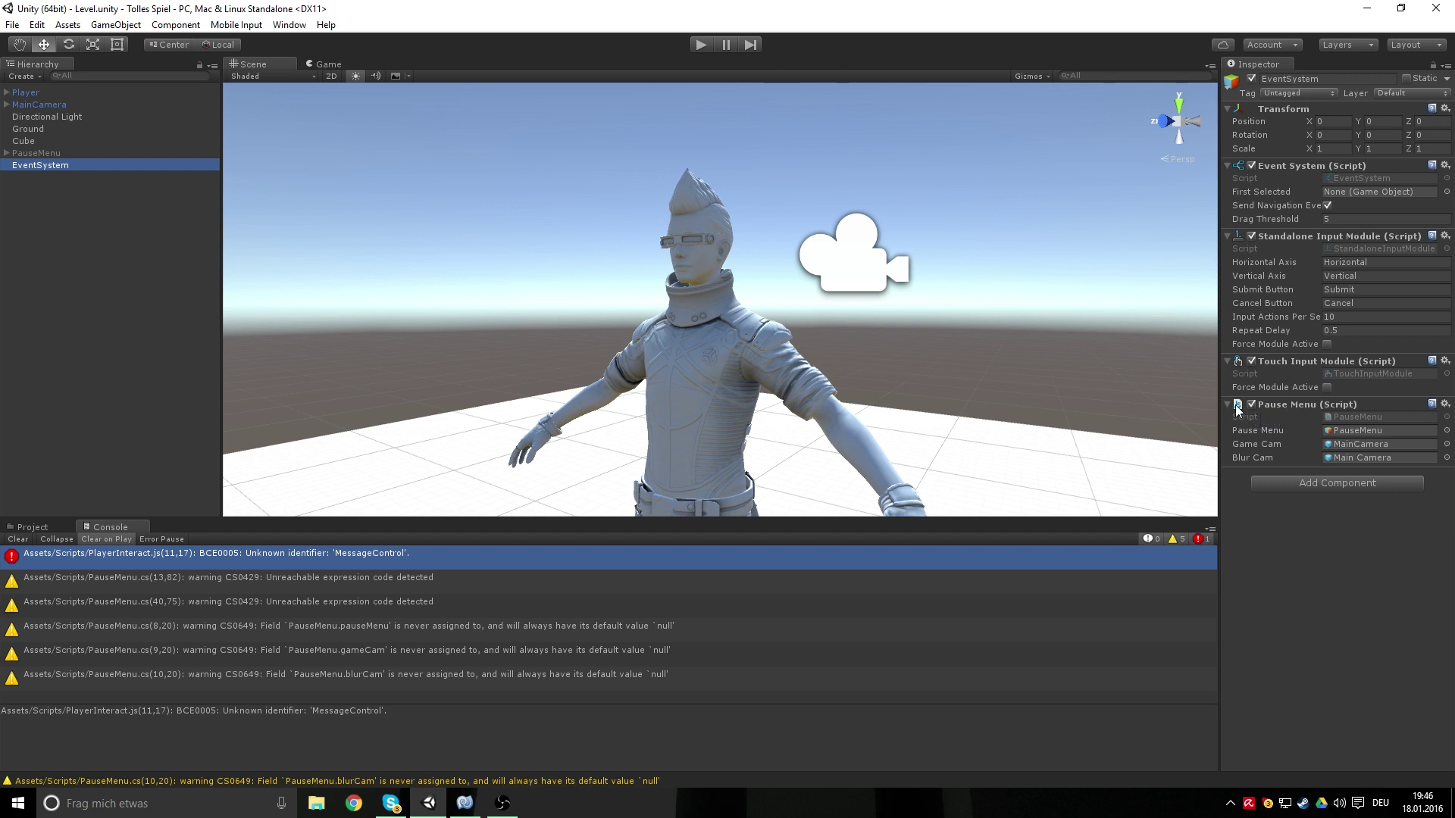
pyautogui.click(48, 524)
# Delete the old JavaScript PauseMenu.js asset from the project
pyautogui.click(181, 609)
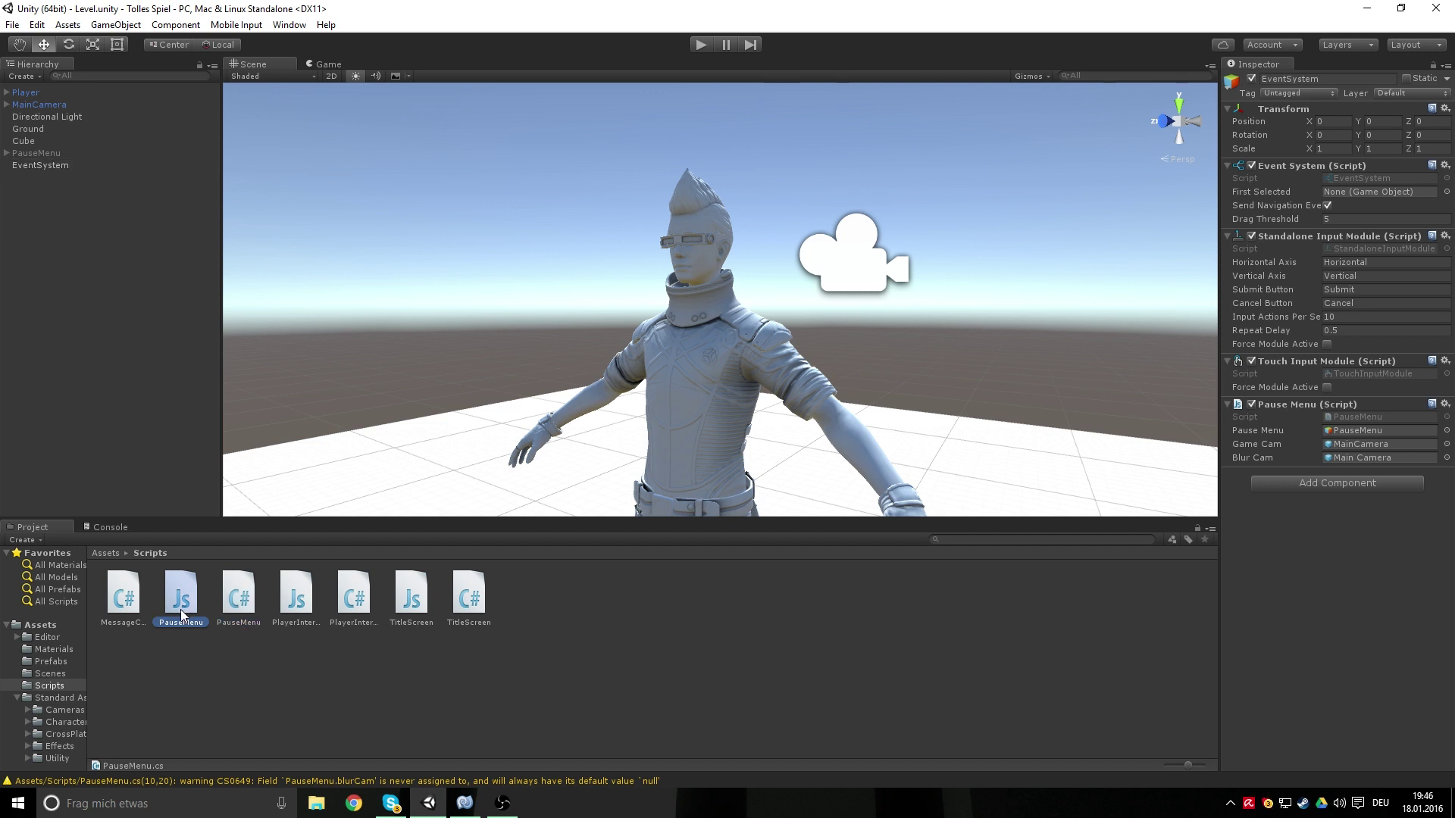
pyautogui.press('Delete')
pyautogui.press('Return')
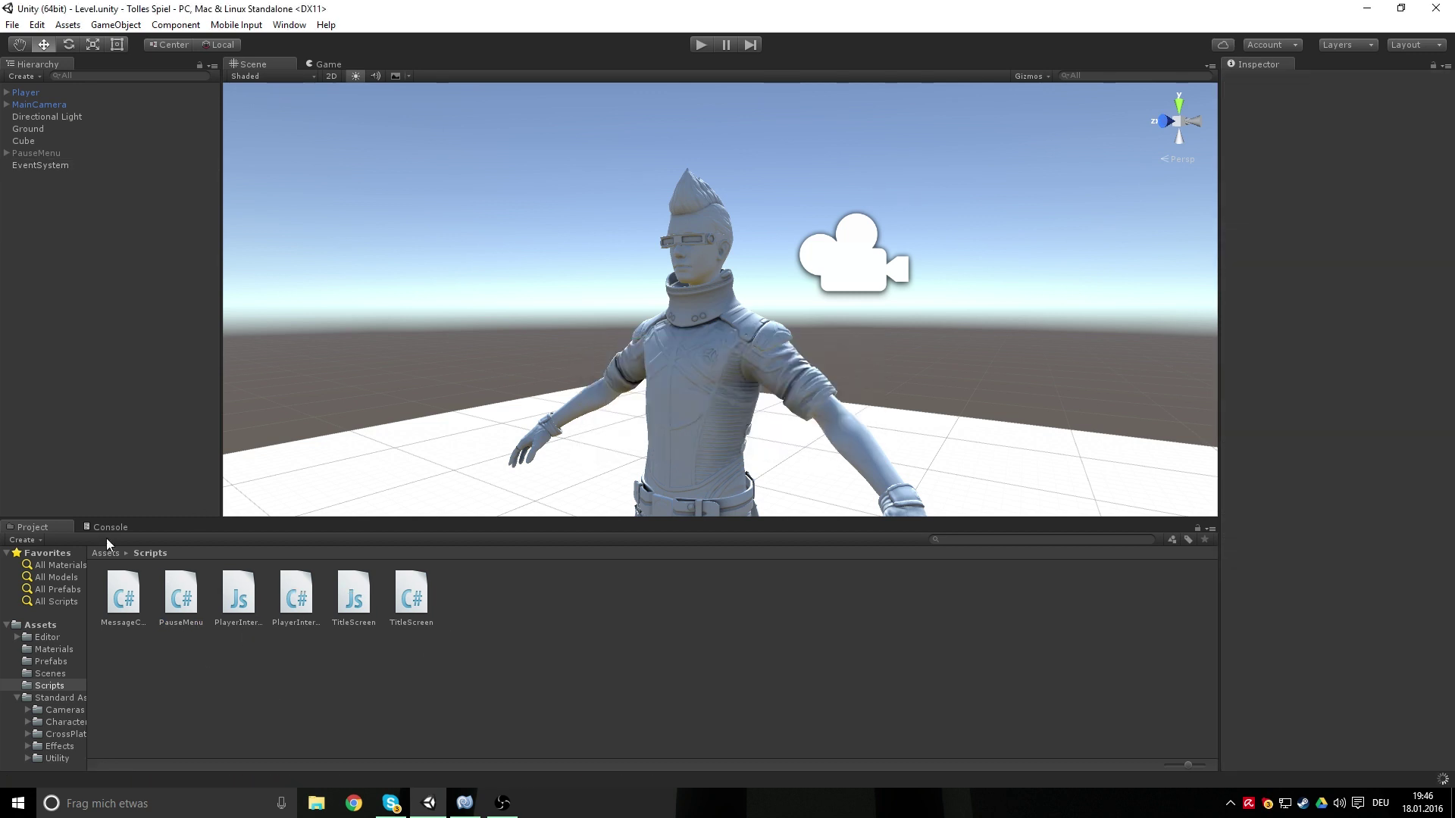
# Replace the EventSystem's broken Pause Menu component with the C# Pause Menu script
pyautogui.click(40, 165)
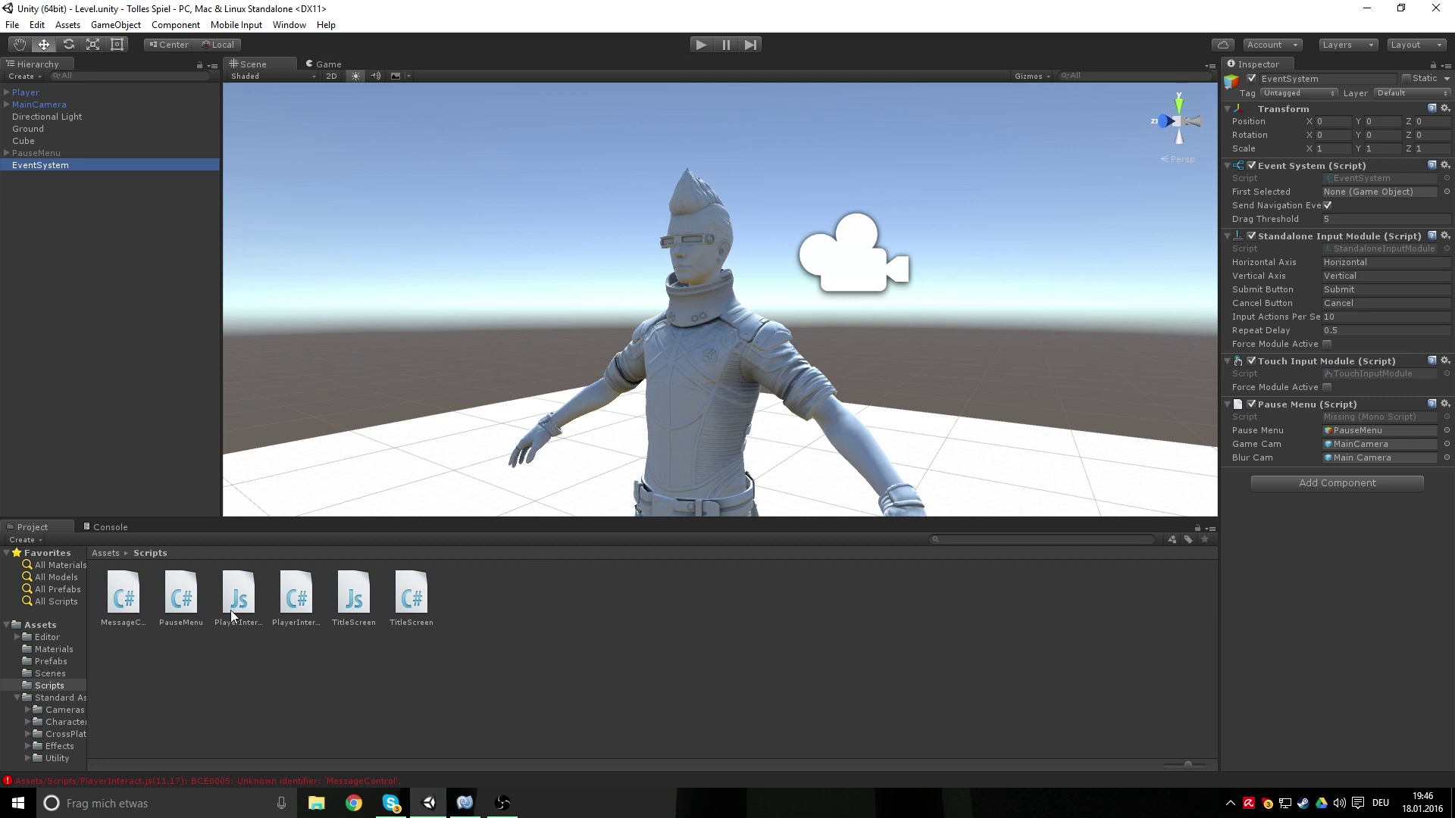
pyautogui.moveTo(181, 598)
pyautogui.mouseDown()
pyautogui.moveTo(1368, 416)
pyautogui.moveTo(1437, 431)
pyautogui.mouseUp()
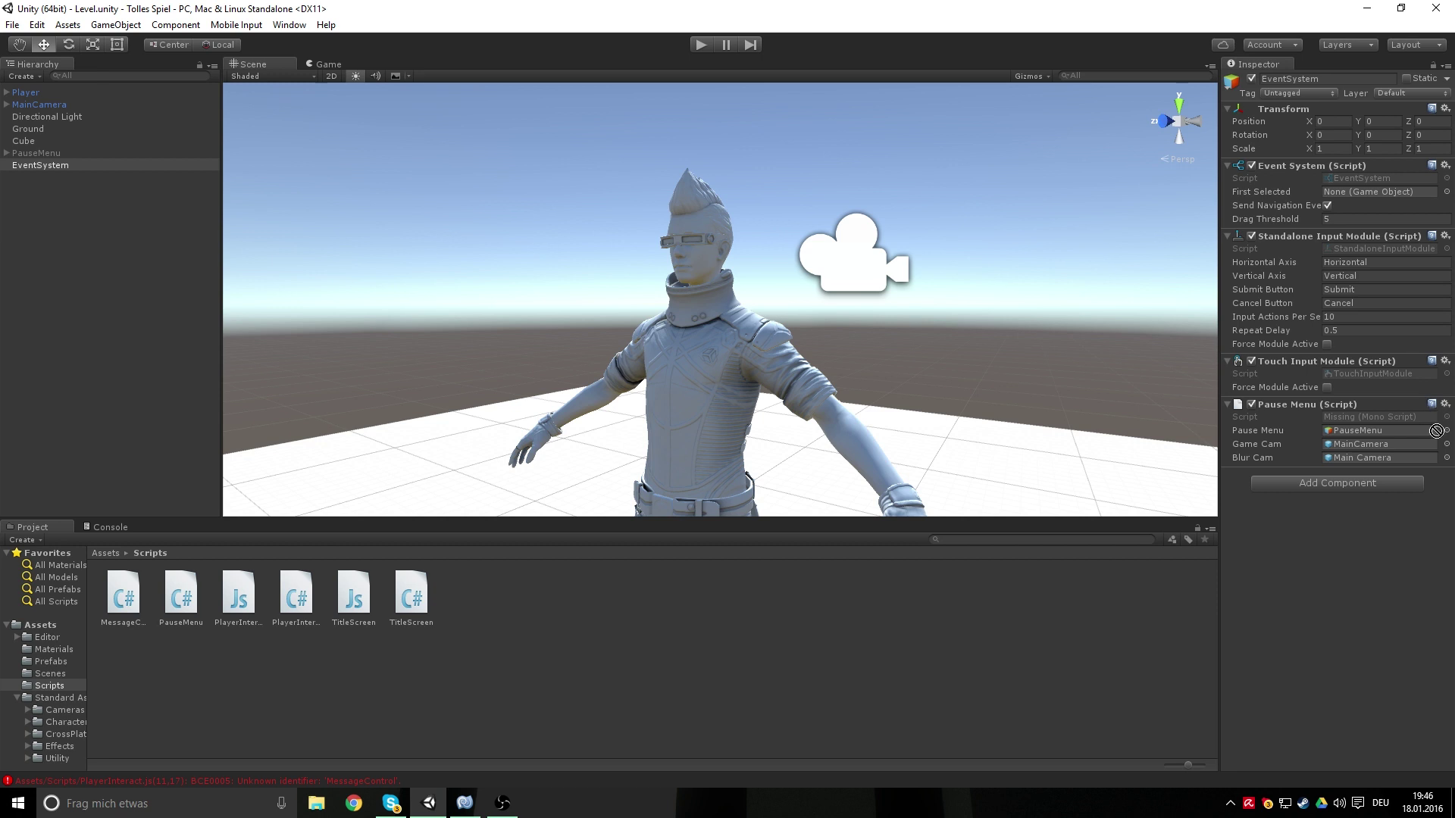
pyautogui.moveTo(1436, 431); pyautogui.dragTo(197, 653)
pyautogui.click(1445, 404)
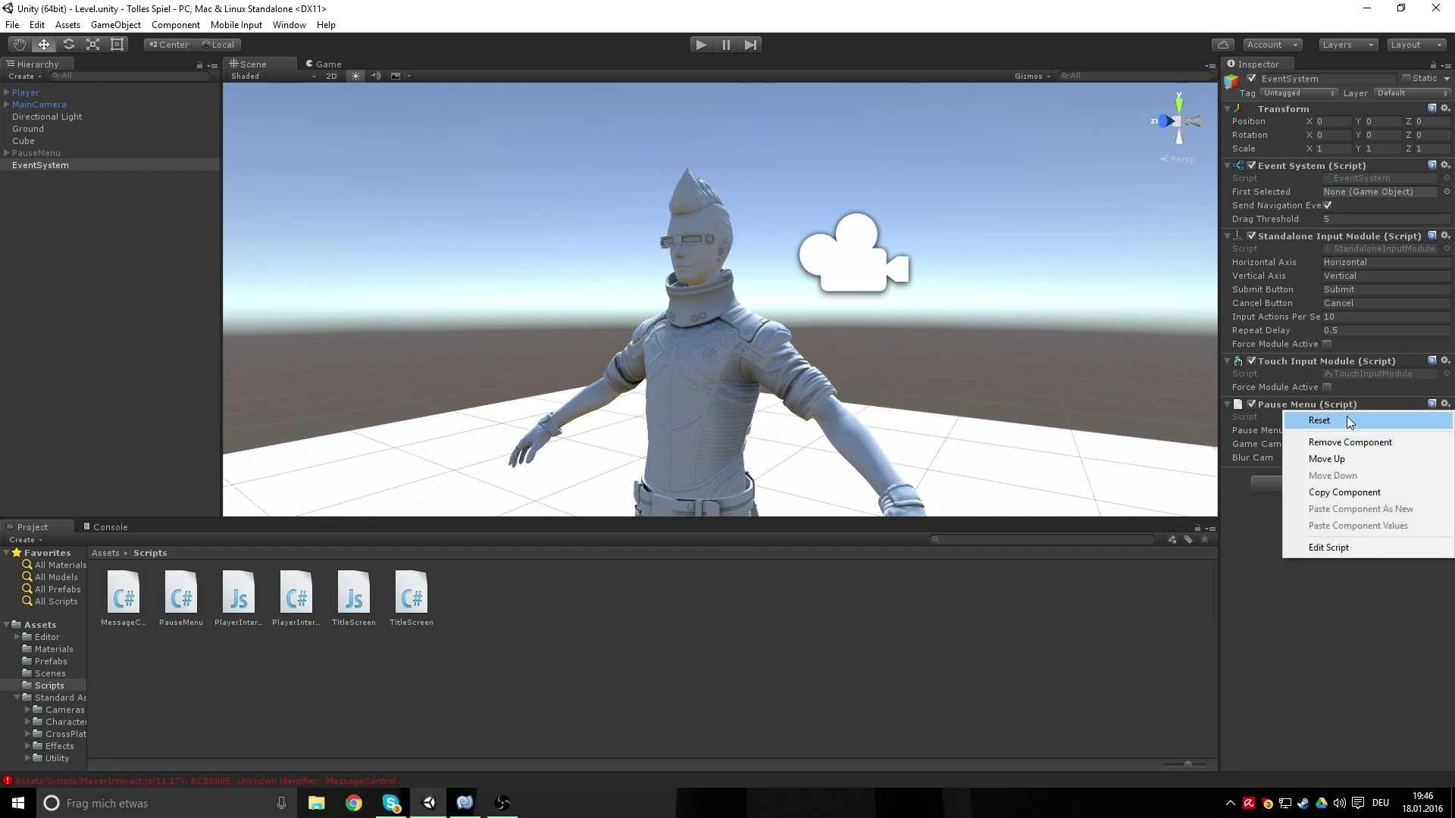
pyautogui.click(1346, 443)
pyautogui.click(1313, 411)
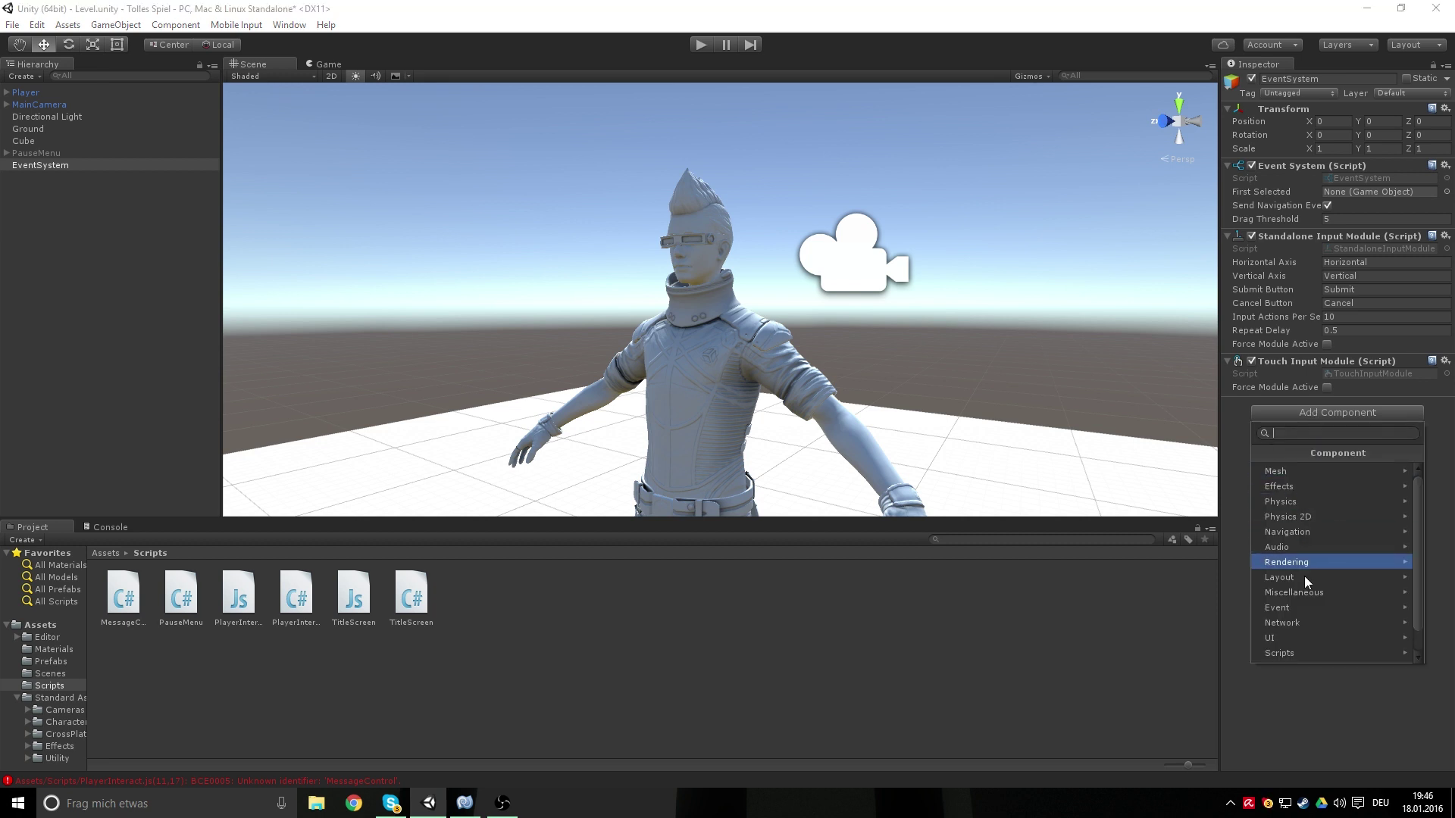
pyautogui.click(1294, 650)
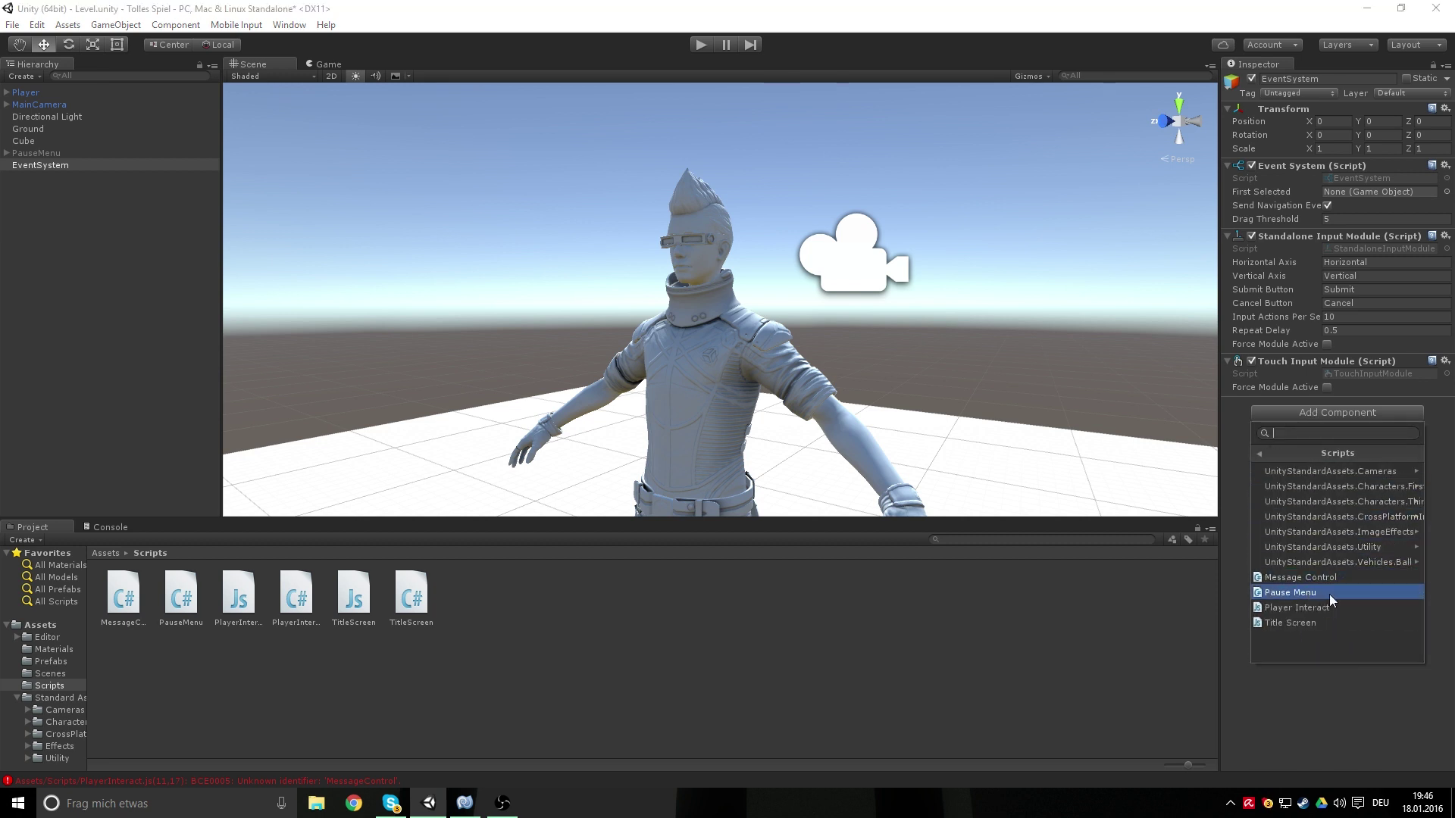
pyautogui.click(1329, 594)
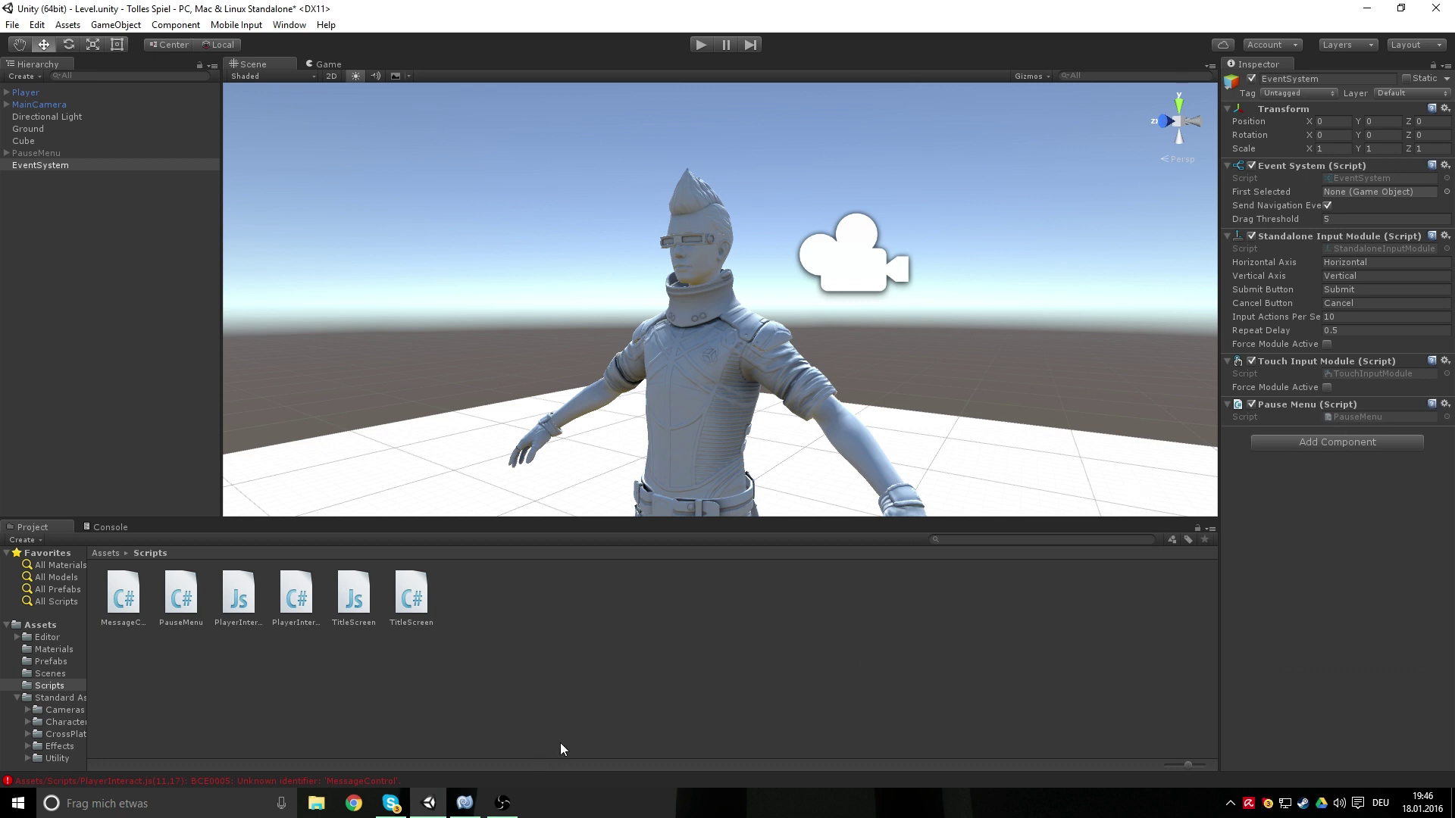
pyautogui.click(466, 803)
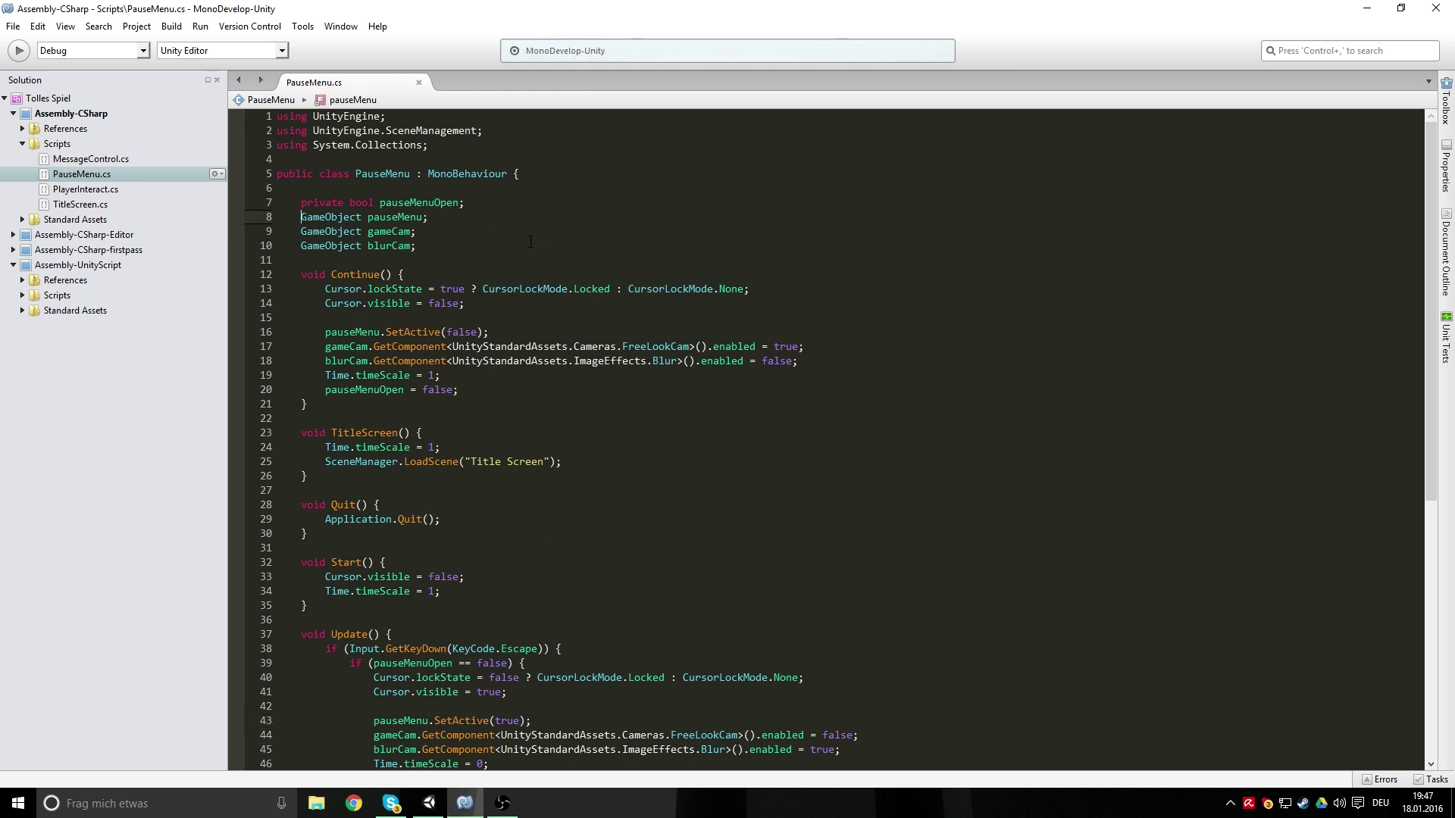
# Add 'public' before the pauseMenu, gameCam and blurCam GameObject declarations and save PauseMenu.cs
pyautogui.write('public')
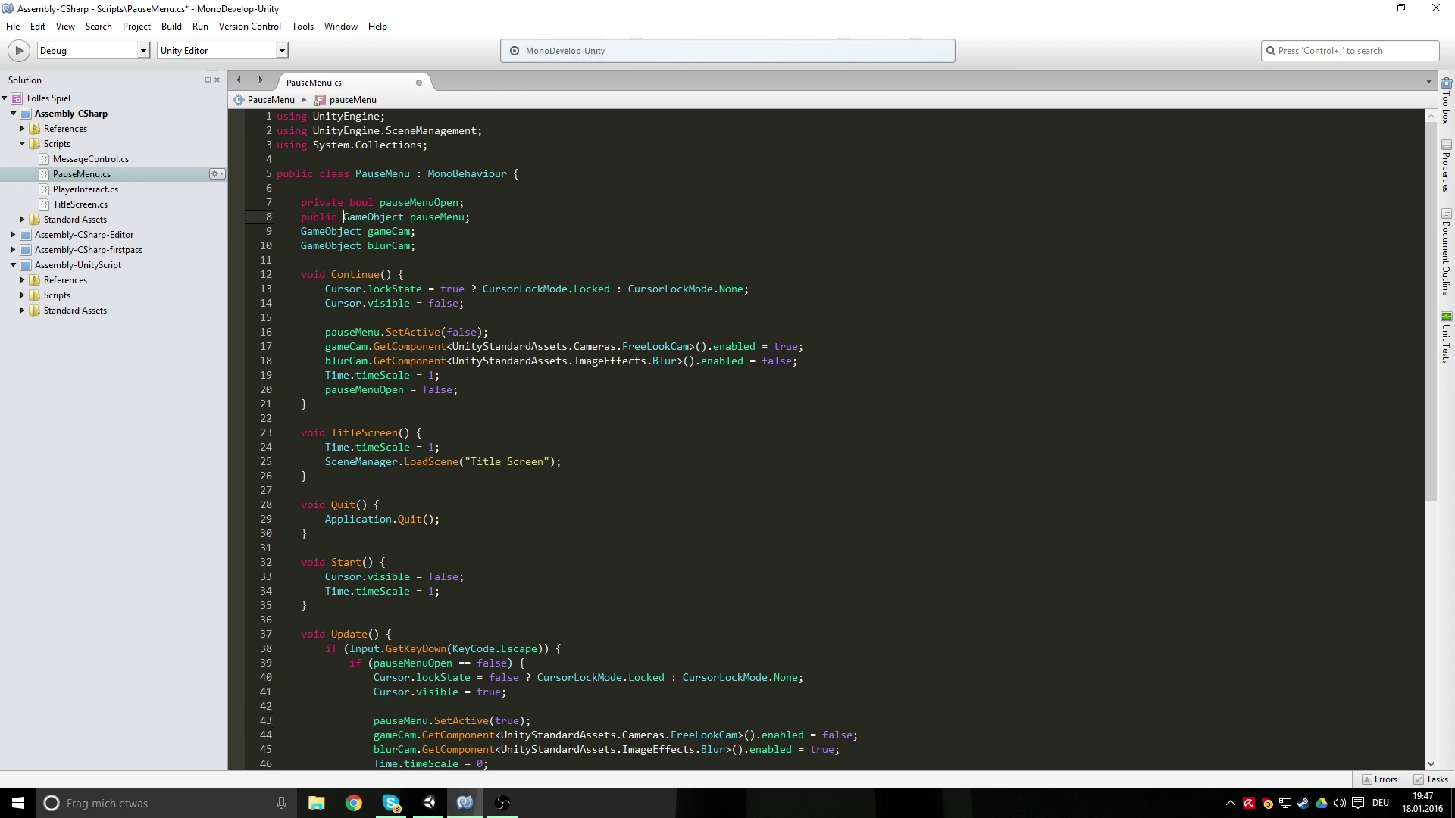
pyautogui.click(301, 231)
pyautogui.write('public')
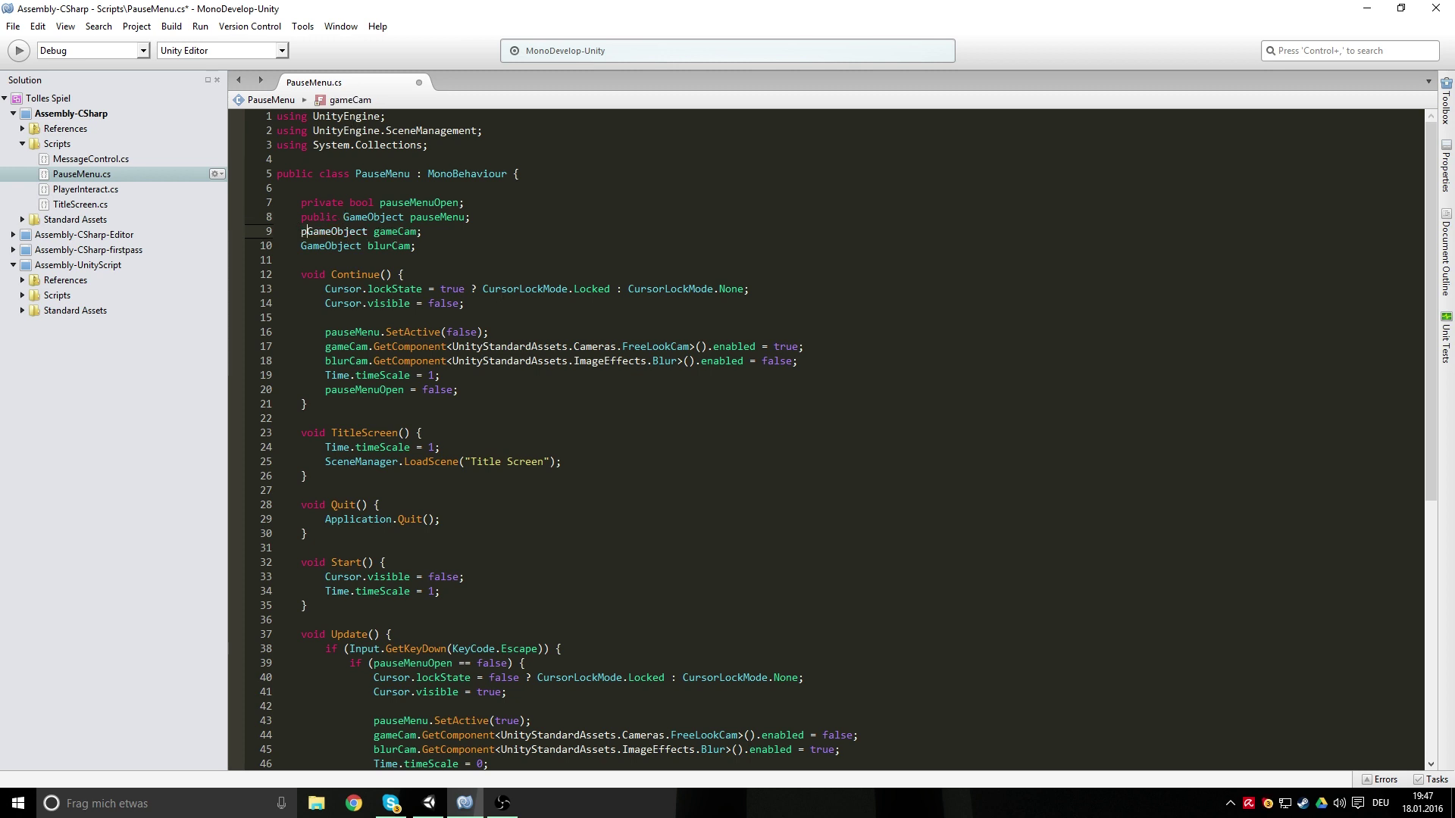
pyautogui.click(302, 245)
pyautogui.write('public')
pyautogui.hotkey('ctrl', 's')
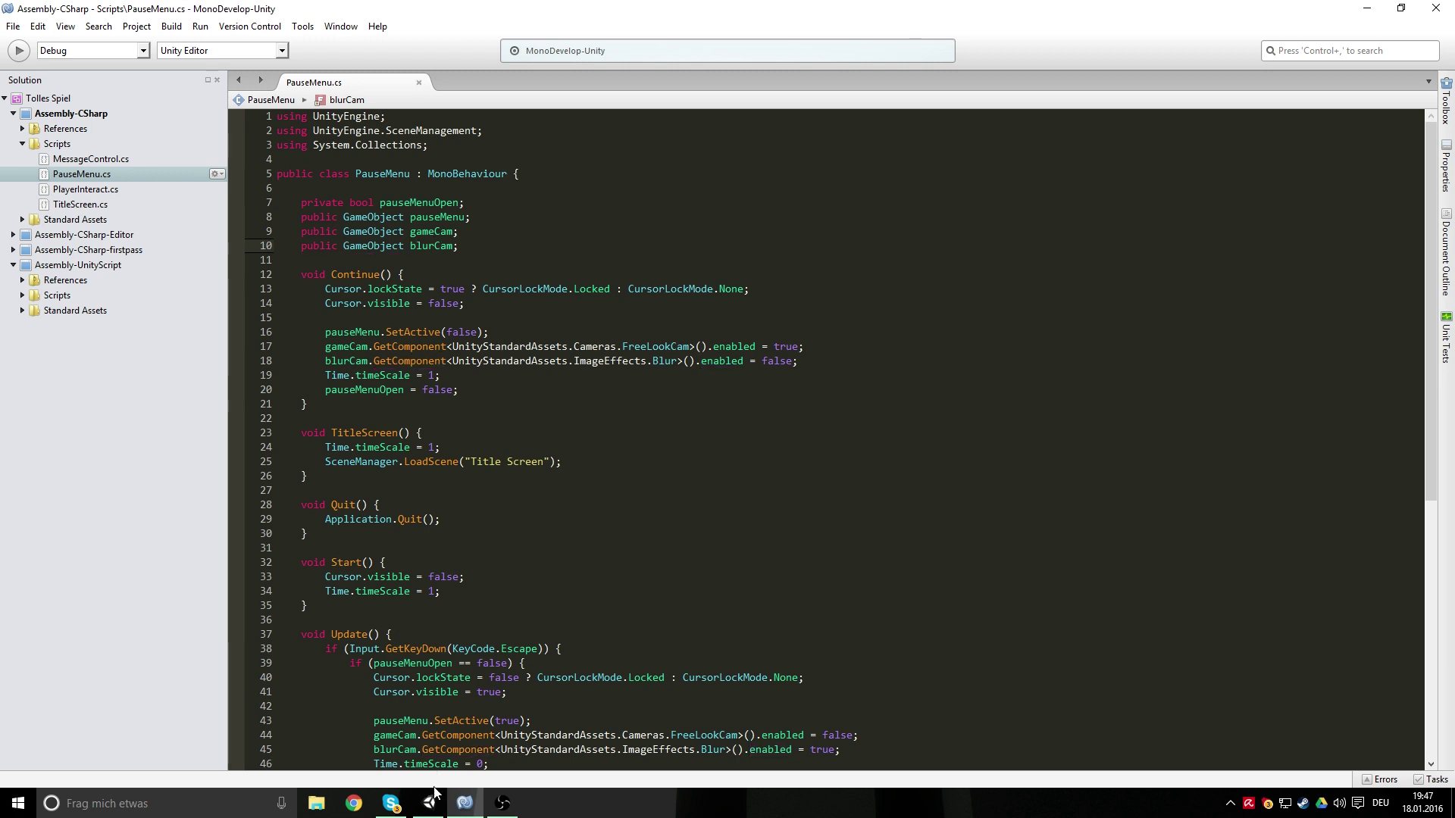
pyautogui.click(435, 794)
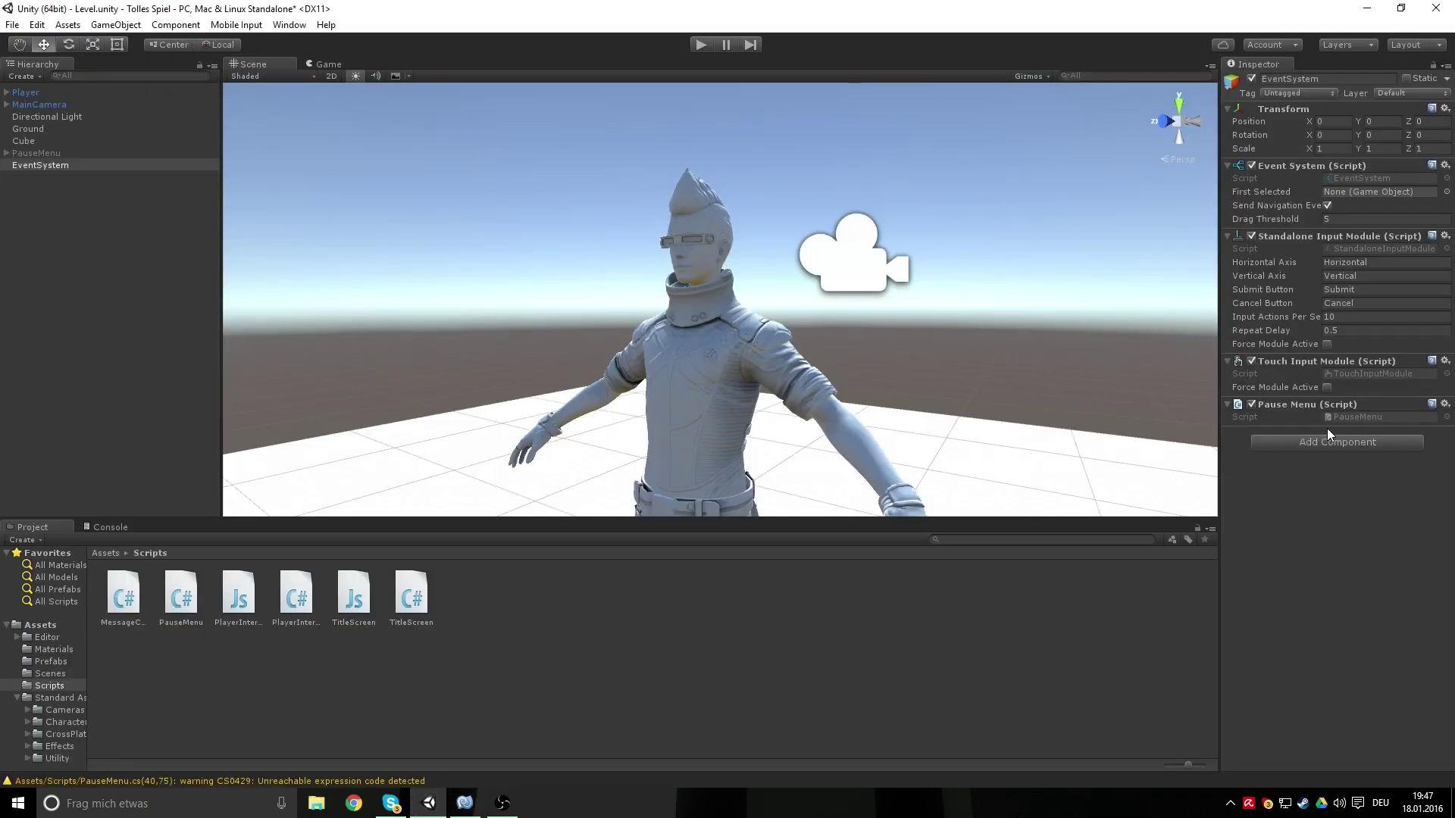
# Review the console warnings once the empty Pause Menu, Game Cam and Blur Cam fields appear
pyautogui.click(110, 527)
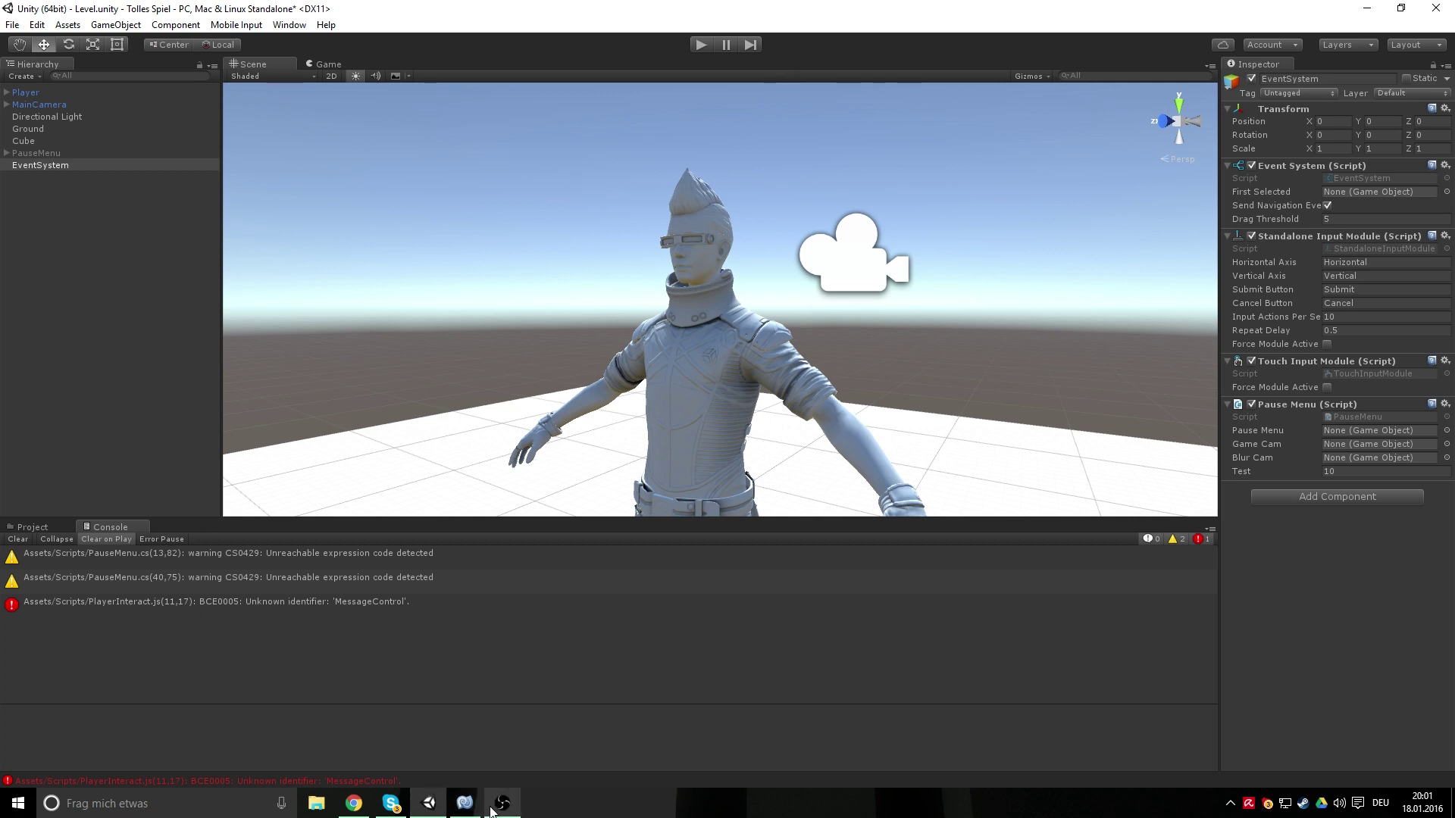
pyautogui.click(464, 803)
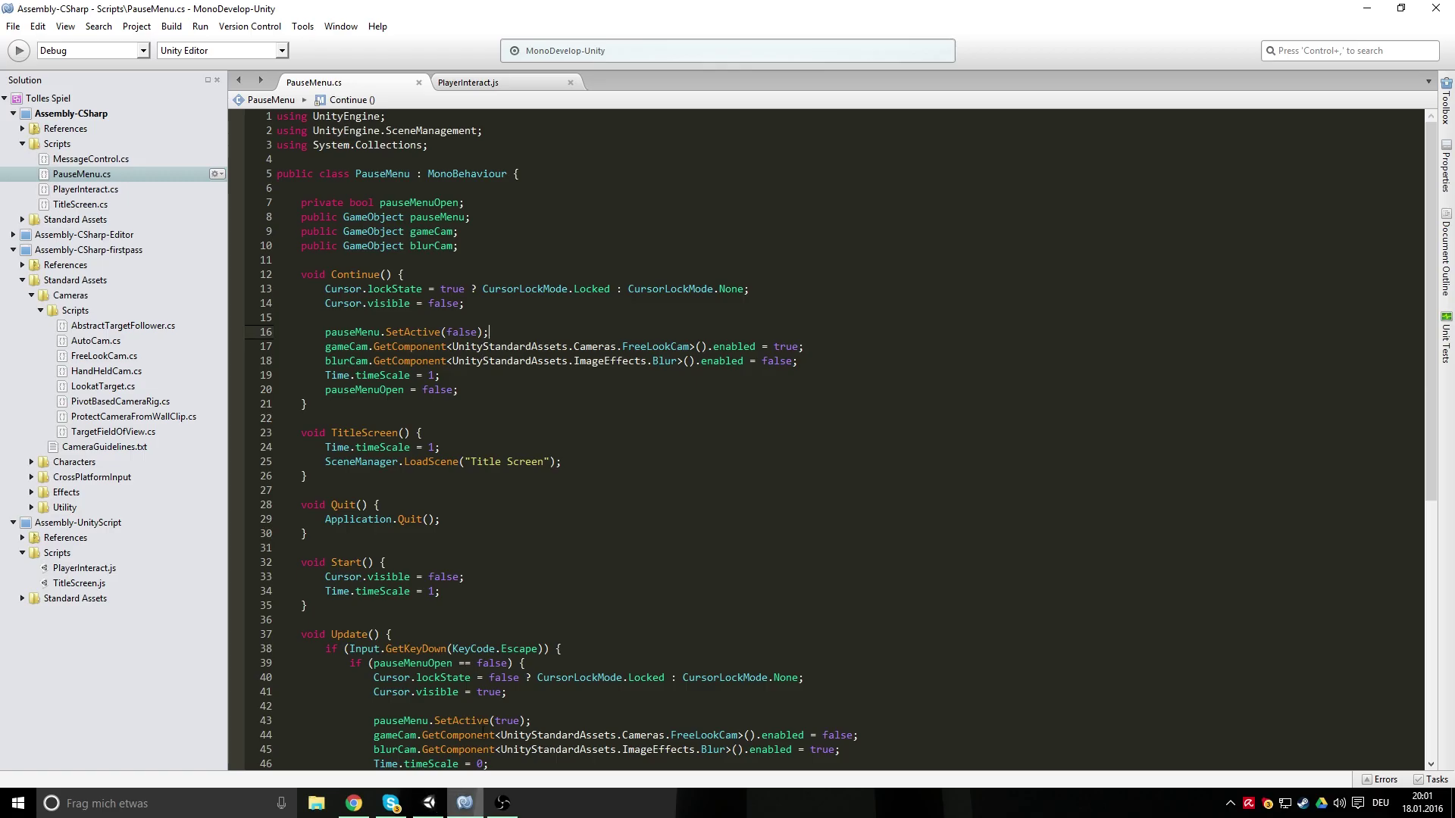
# Comment out line 11's MessageControl.showMessage("Cube picked up!") call in PlayerInteract.js and save
pyautogui.click(475, 84)
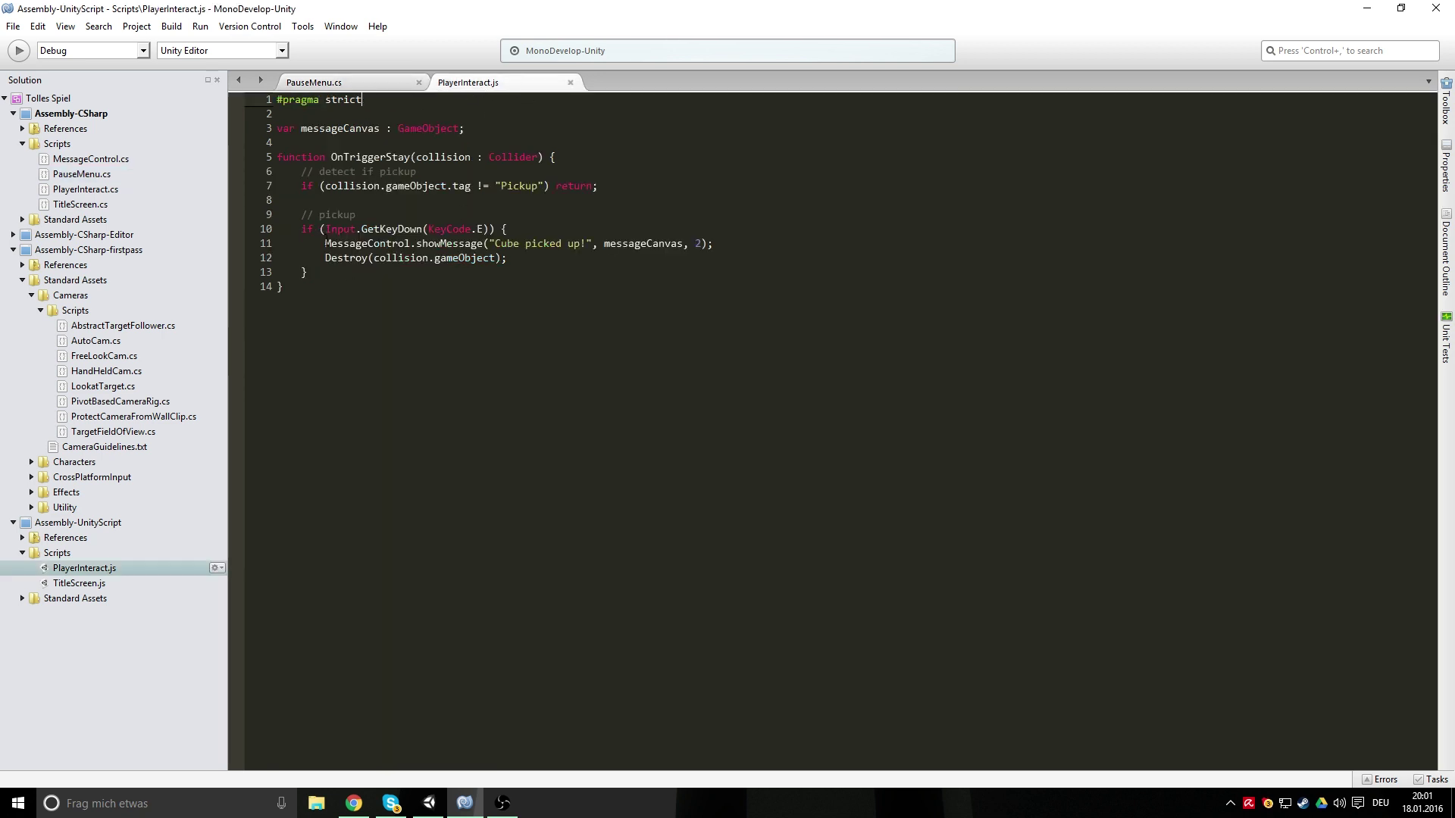
pyautogui.click(327, 243)
pyautogui.write('//')
pyautogui.hotkey('ctrl', 's')
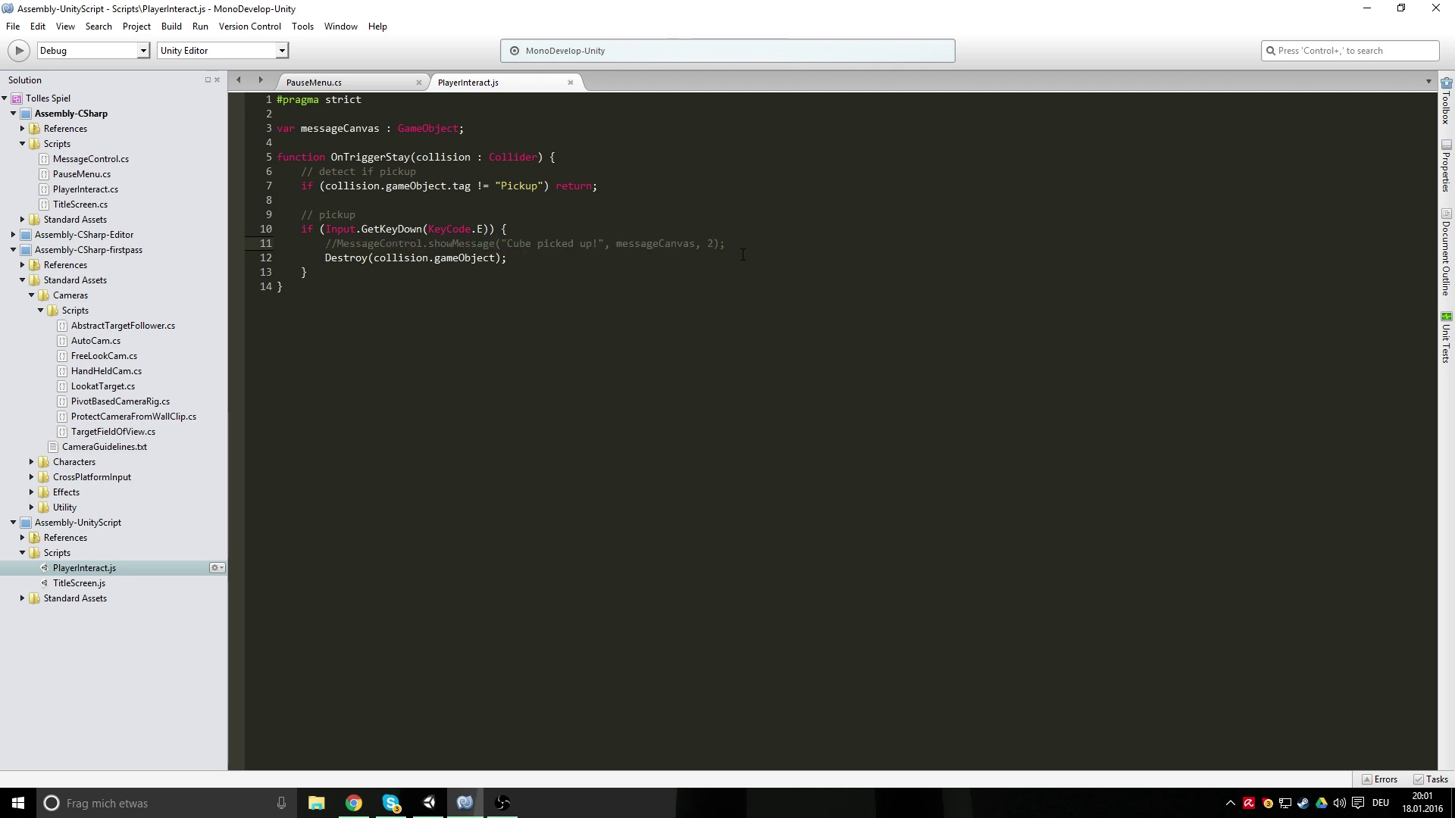
pyautogui.moveTo(728, 243); pyautogui.dragTo(327, 244)
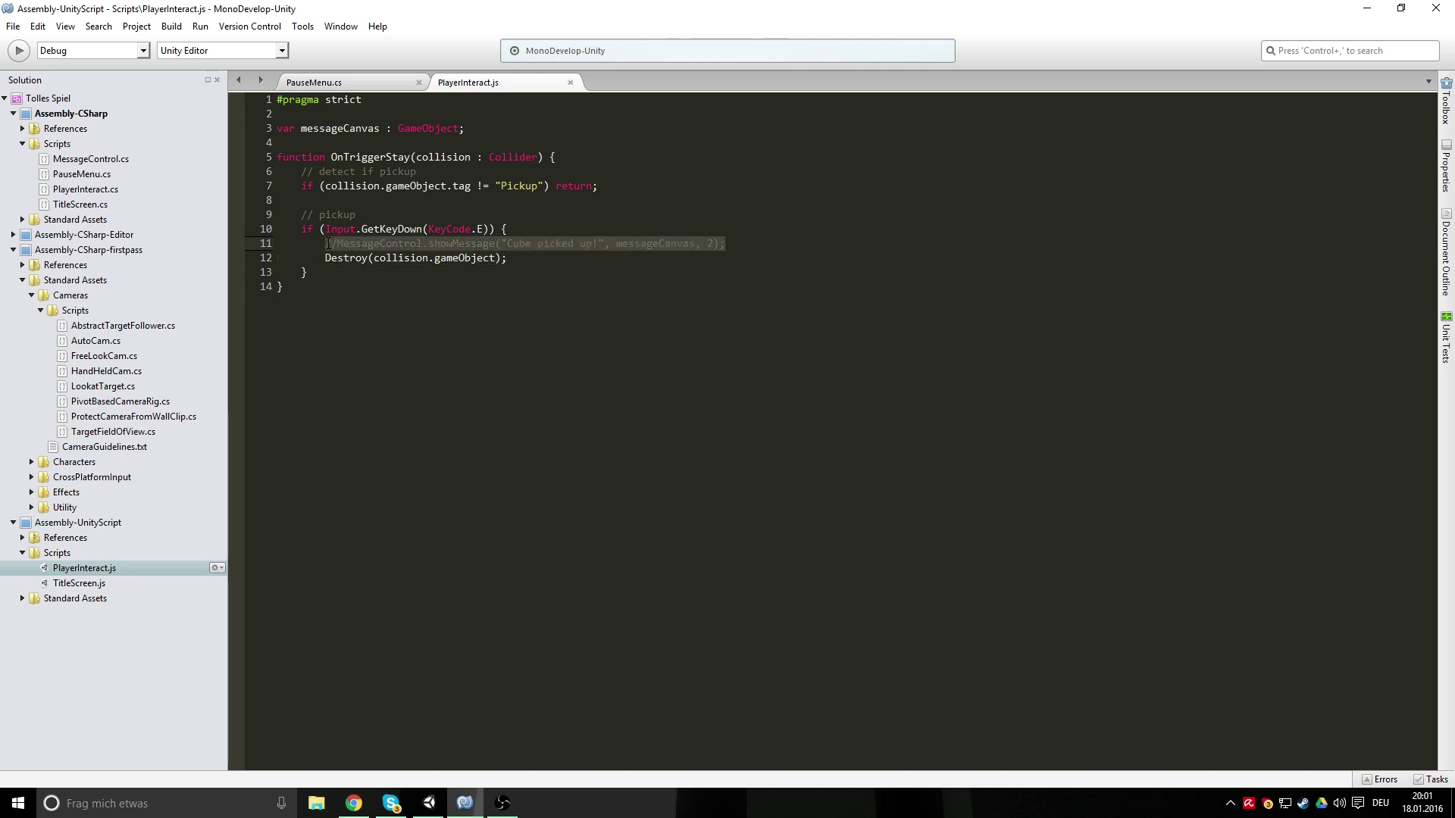
pyautogui.click(327, 244)
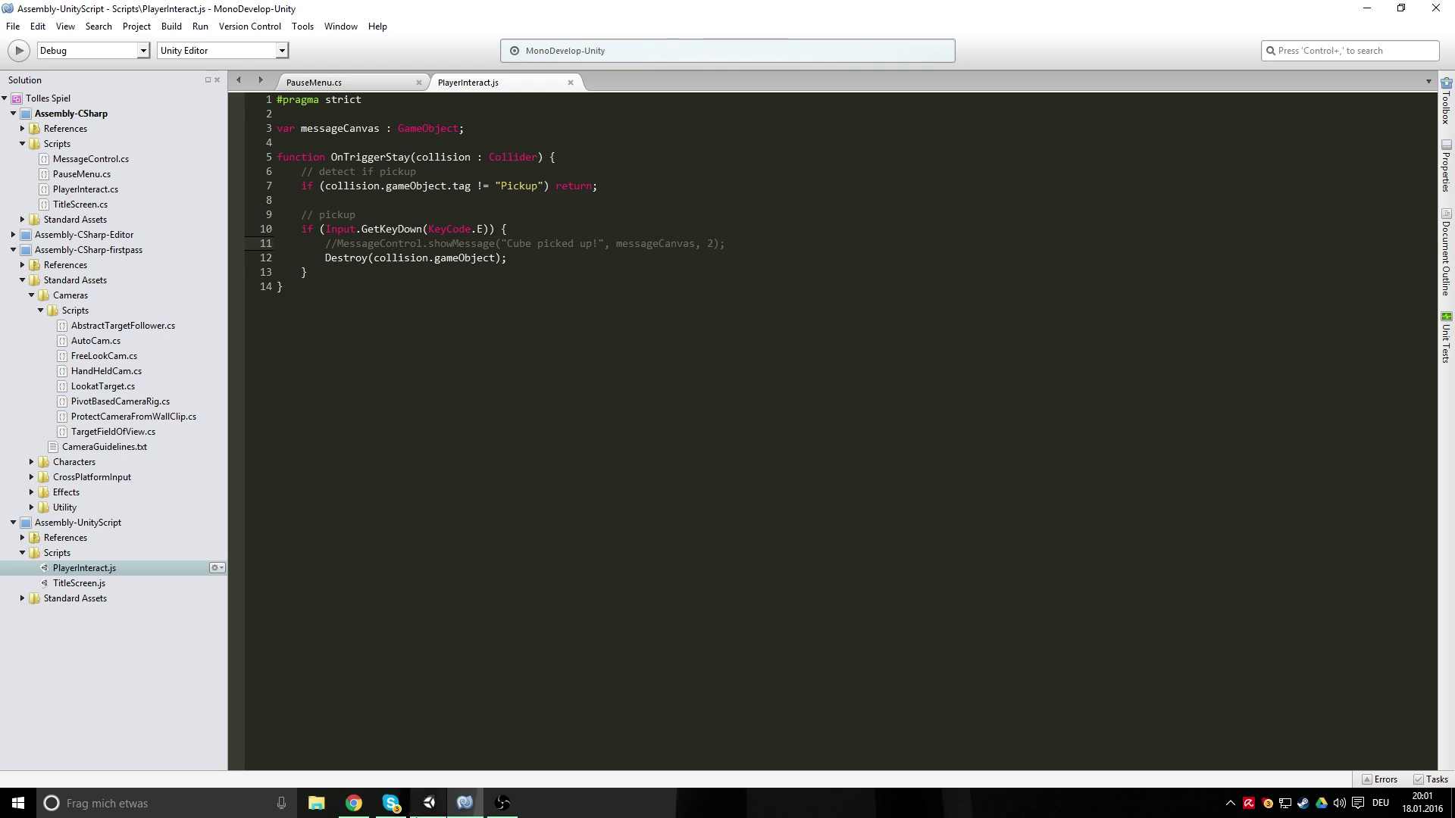
pyautogui.hotkey('alt', 'Tab')
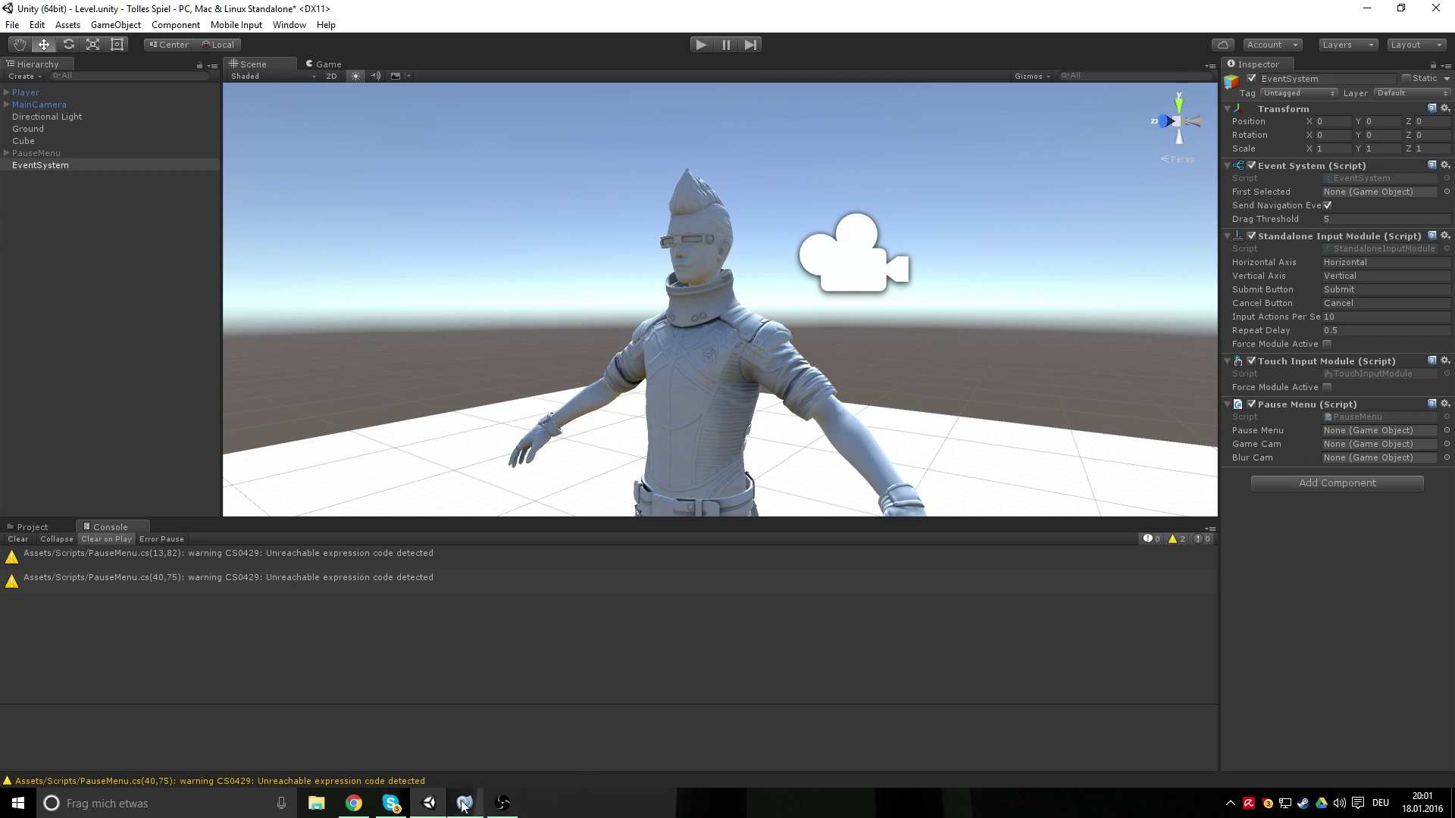
# Bring the MonoDevelop-Unity window with PlayerInteract.js back to the front
pyautogui.moveTo(464, 801)
pyautogui.moveTo(483, 729)
pyautogui.click(478, 811)
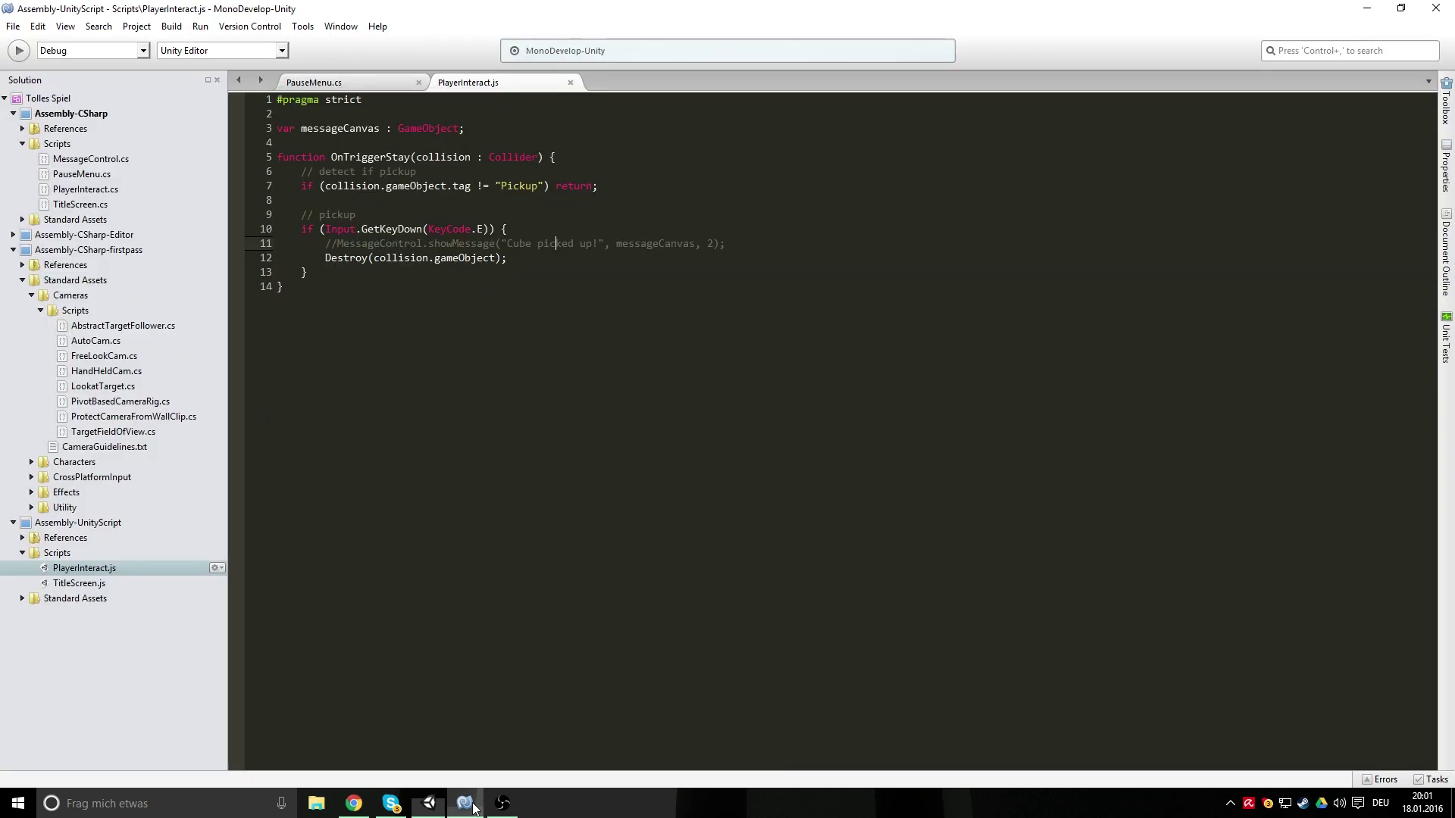
# Reduce the lockState ternary on line 13 of PauseMenu.cs to CursorLockMode.Locked
pyautogui.click(362, 85)
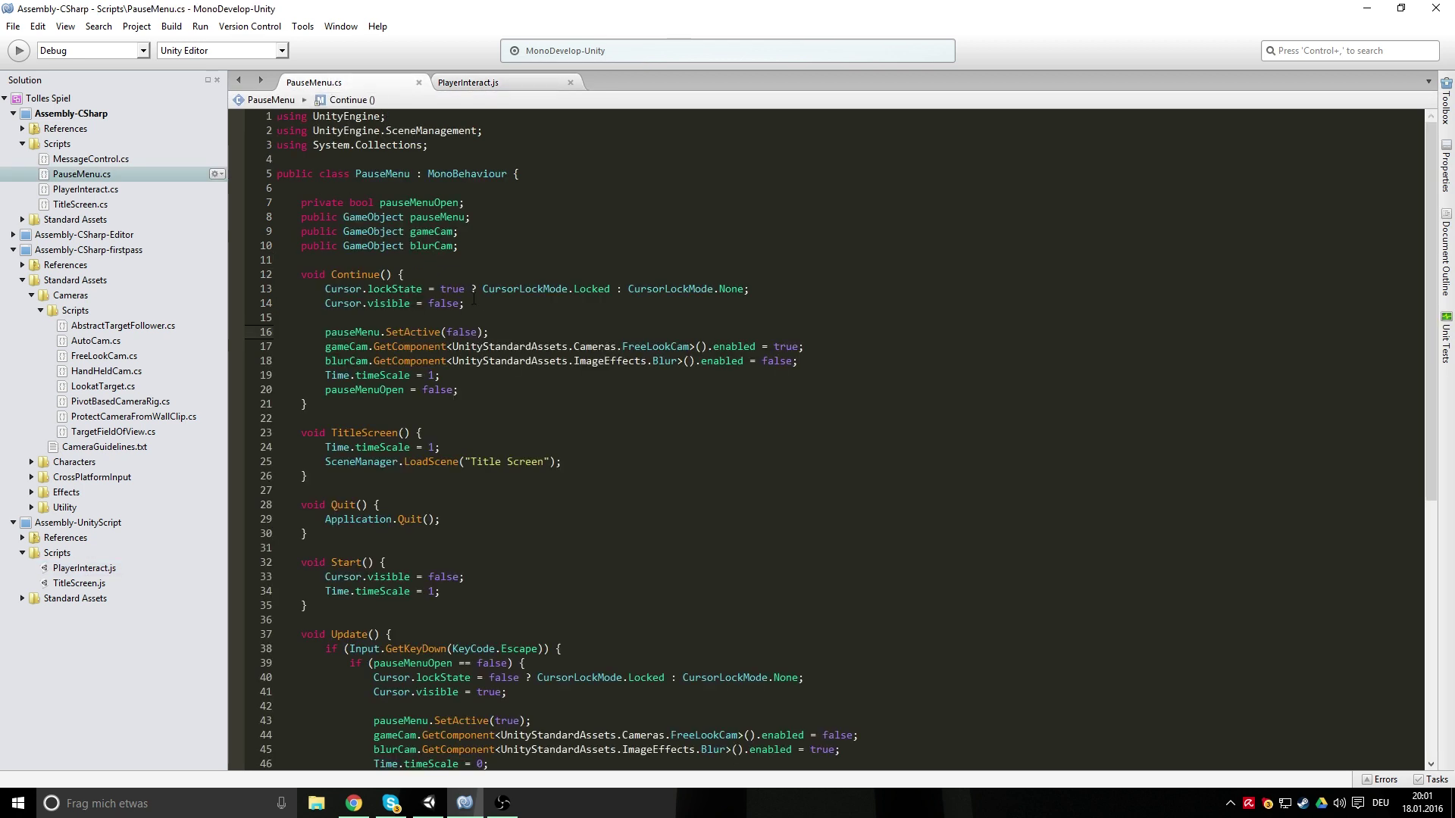
pyautogui.click(452, 288)
pyautogui.moveTo(780, 297); pyautogui.dragTo(327, 289)
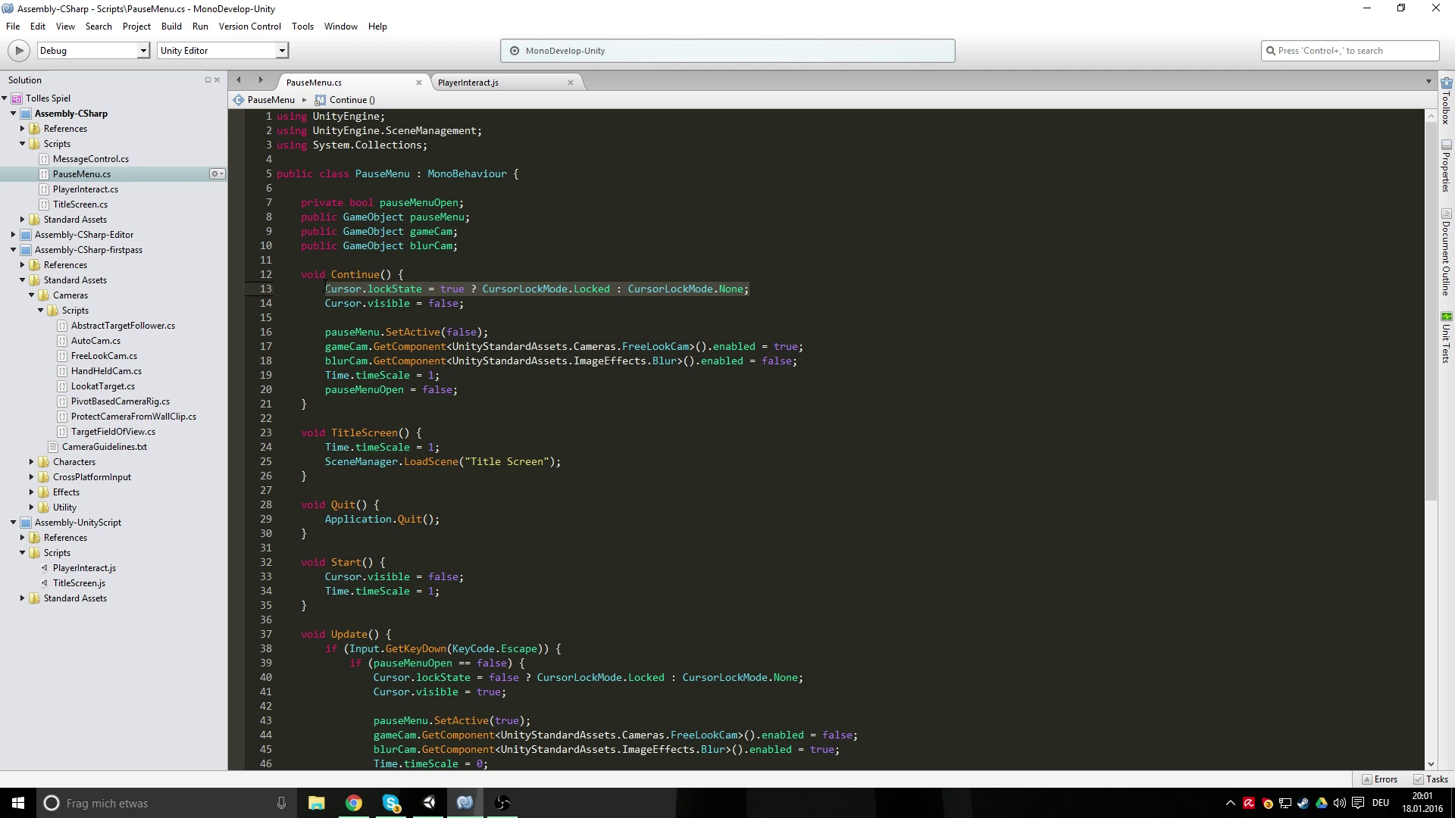
pyautogui.click(461, 288)
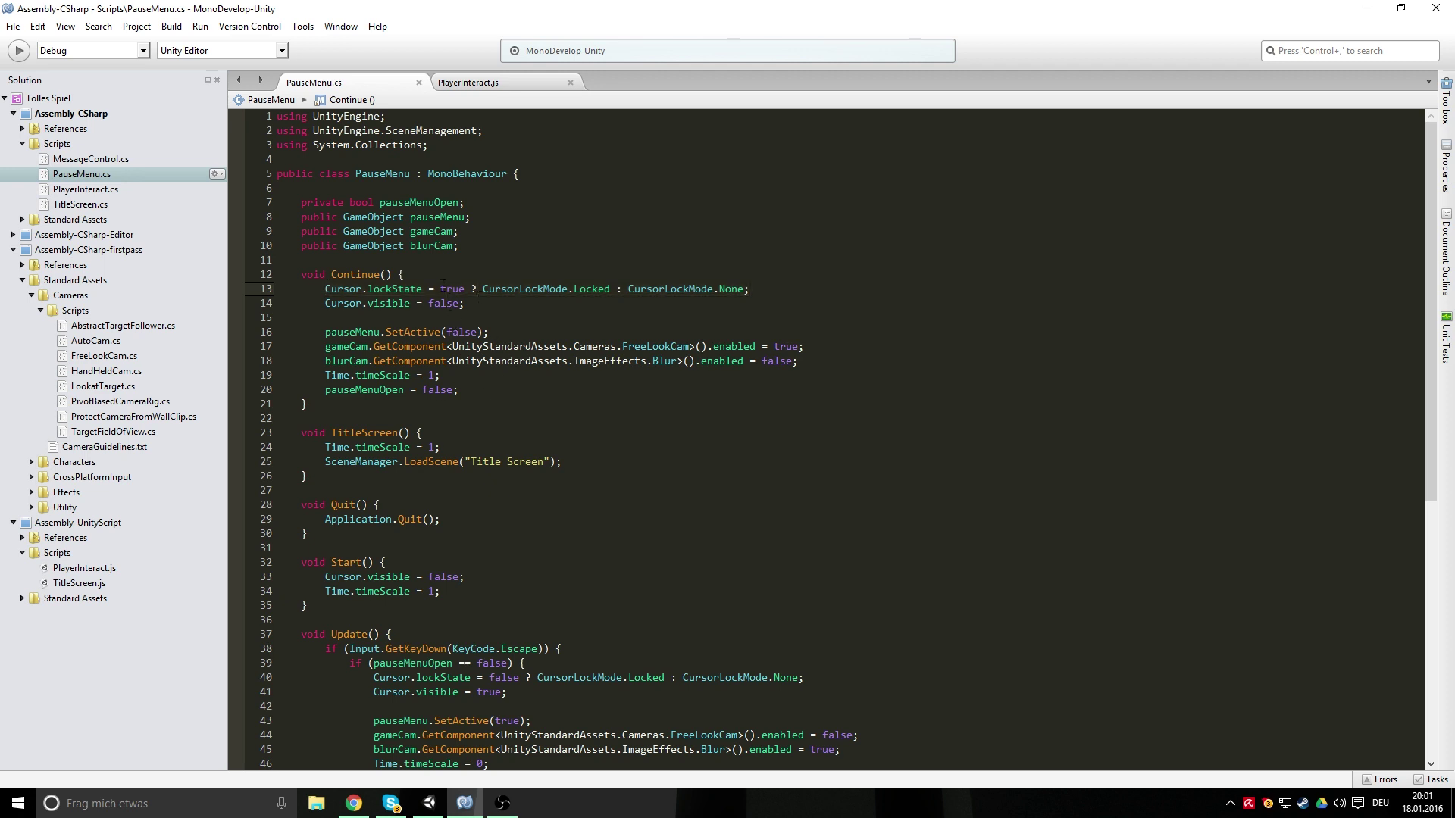
pyautogui.moveTo(482, 289); pyautogui.dragTo(743, 289)
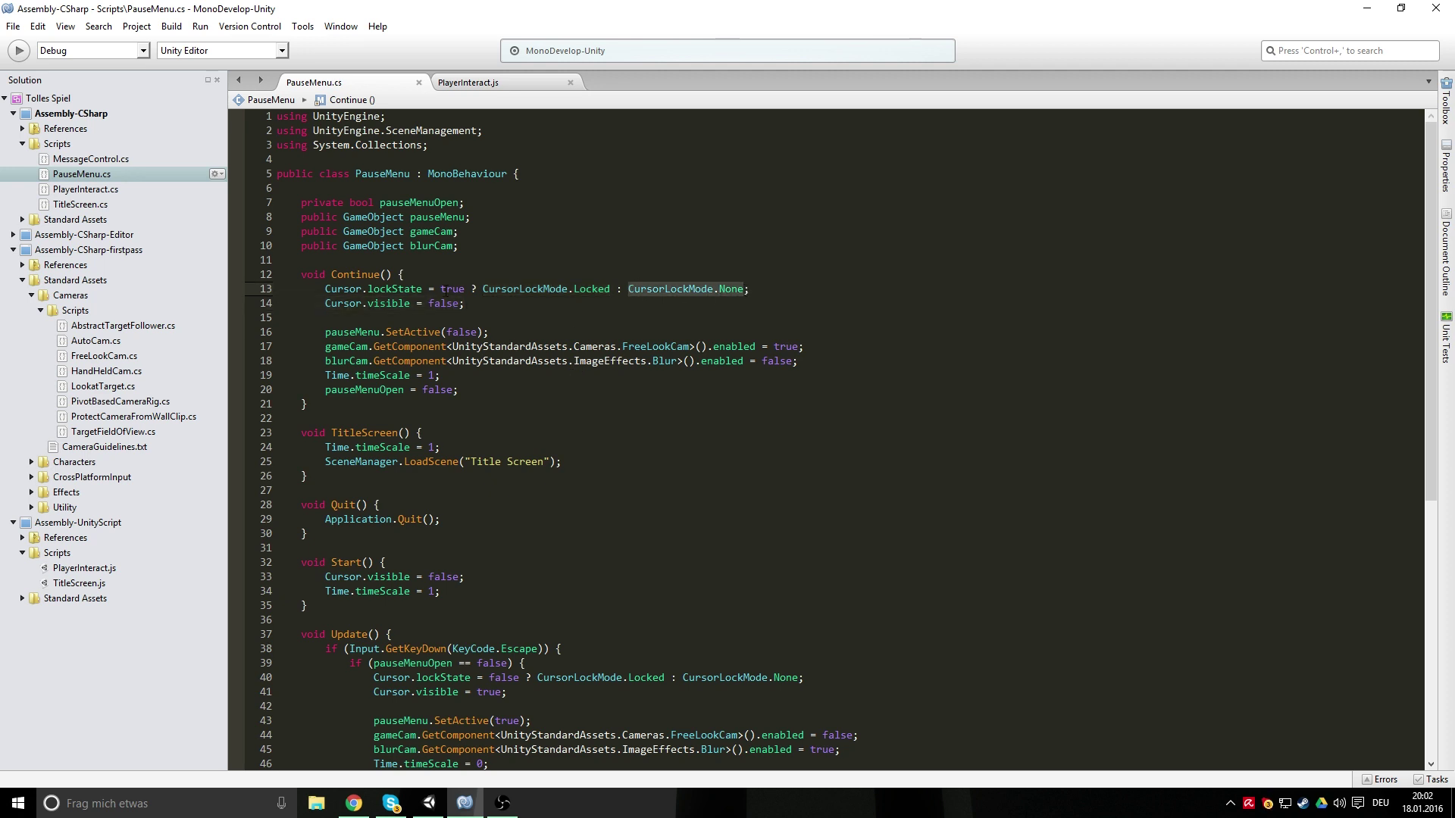
pyautogui.click(446, 289)
pyautogui.scroll(-5, 463, 289)
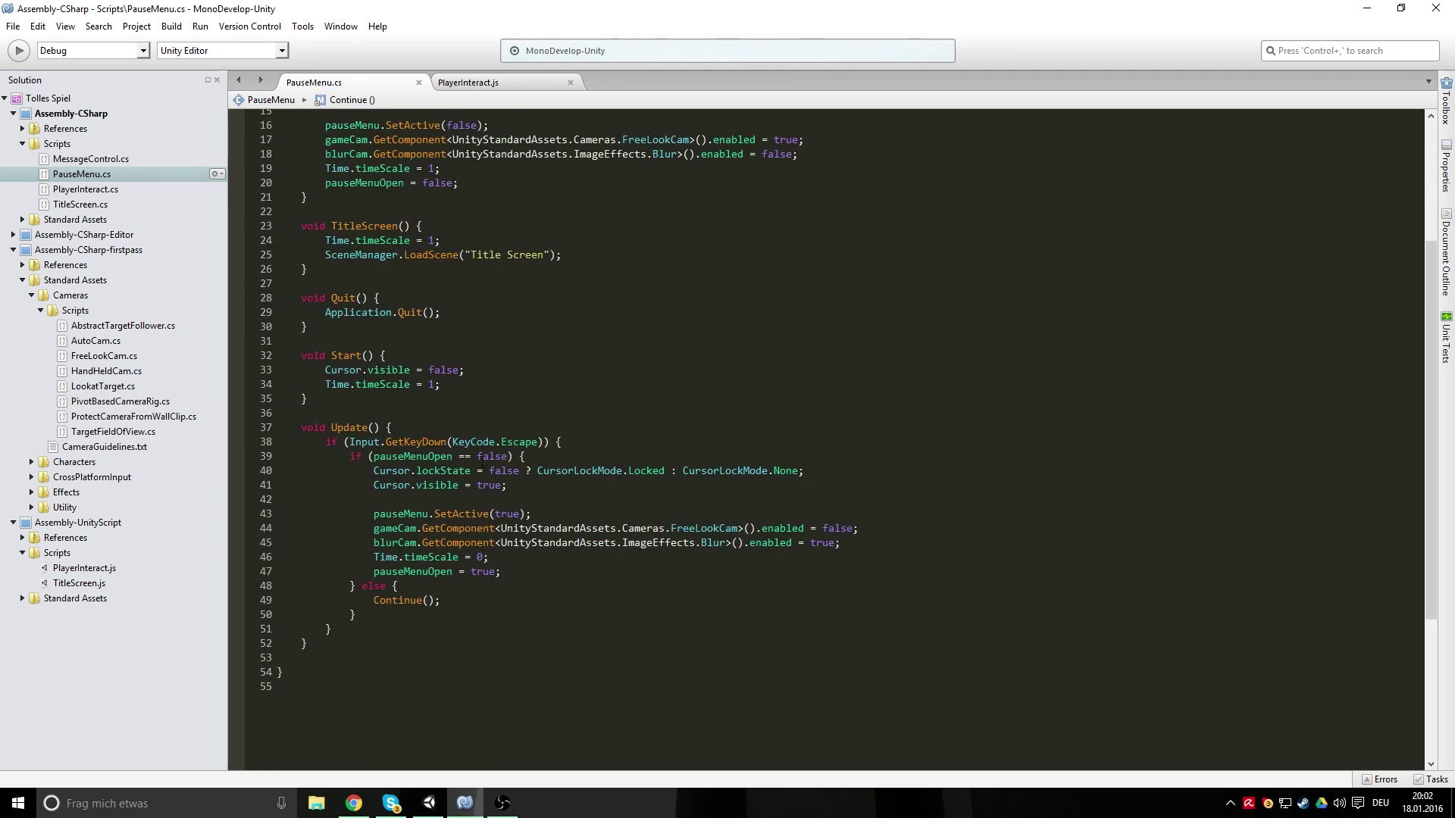
pyautogui.click(520, 470)
pyautogui.press('Up')
pyautogui.scroll(5, 582, 383)
pyautogui.moveTo(441, 288); pyautogui.dragTo(483, 289)
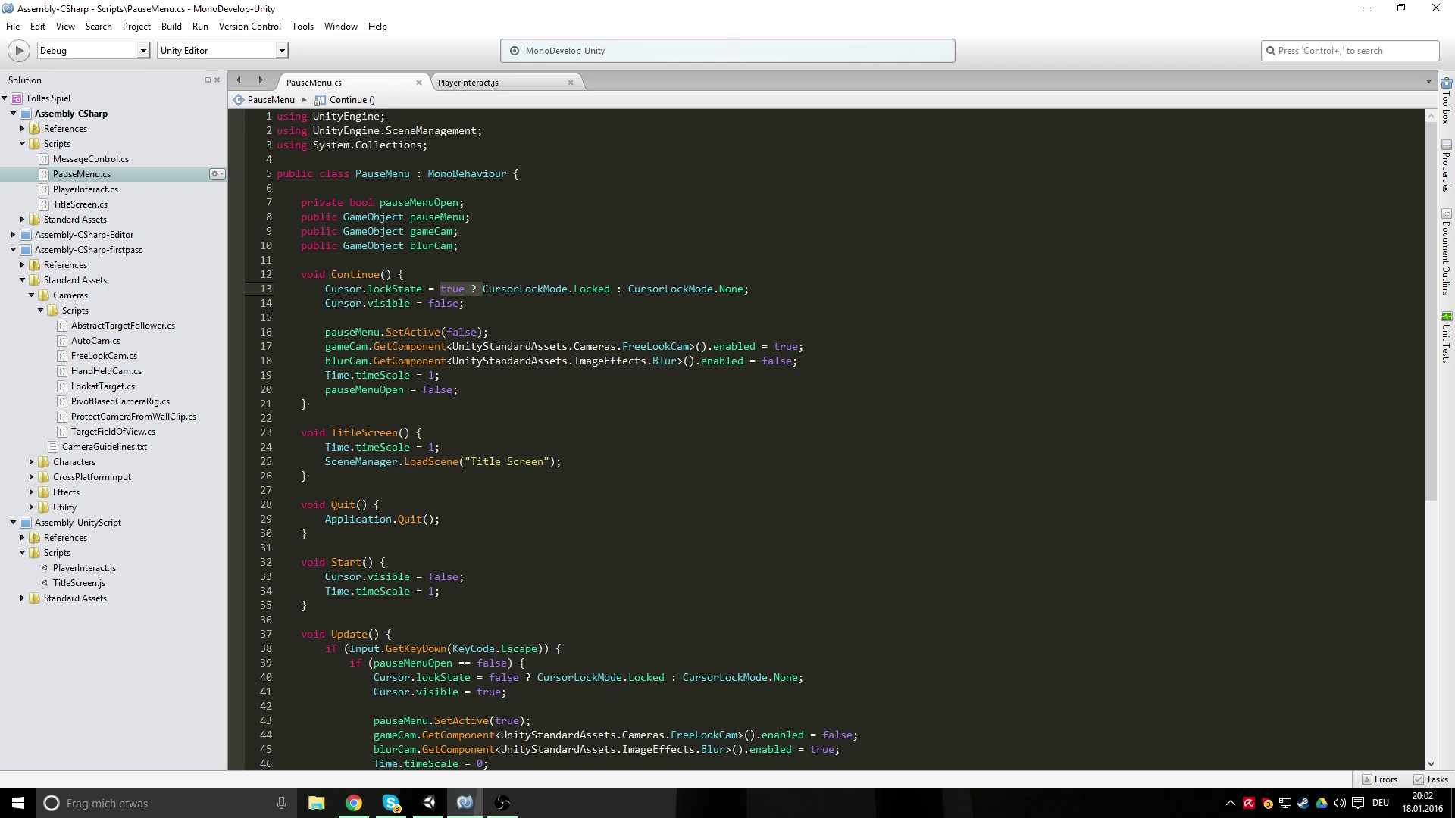
pyautogui.press('BackSpace')
pyautogui.click(567, 289)
pyautogui.moveTo(568, 289); pyautogui.dragTo(704, 289)
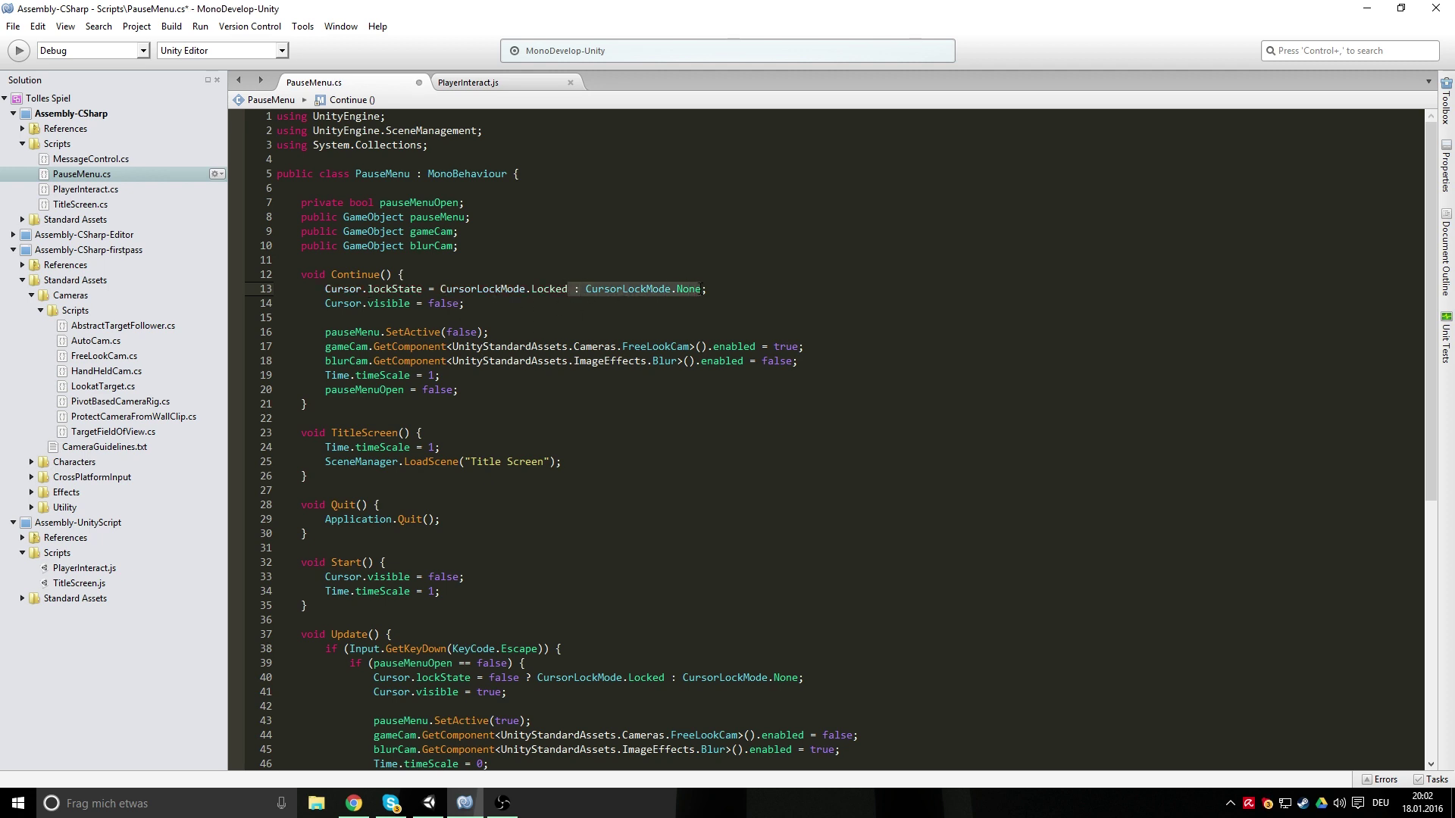
pyautogui.press('BackSpace')
# Reduce line 40's lockState ternary to CursorLockMode.None and save the script
pyautogui.scroll(-6, 567, 440)
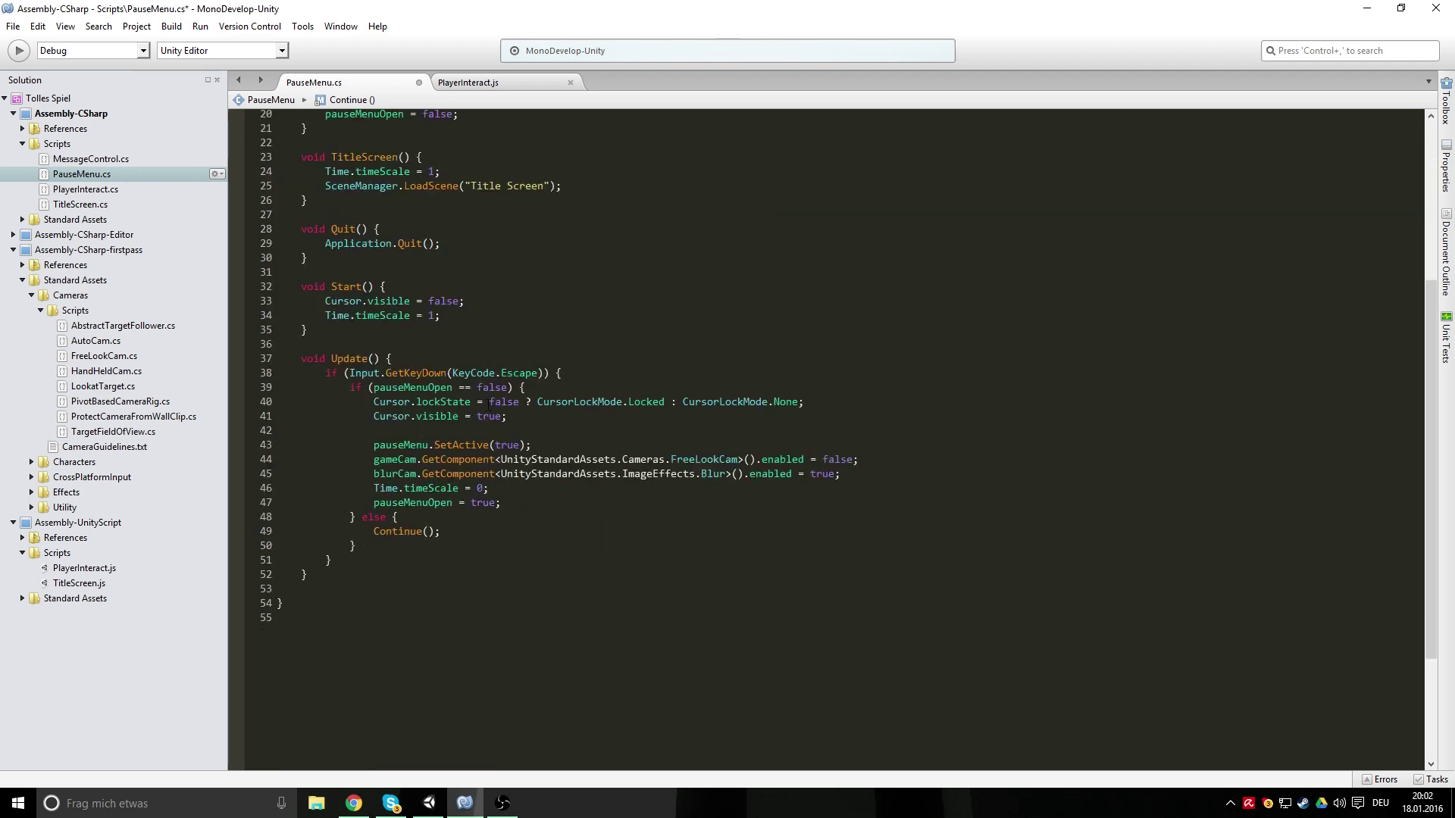
pyautogui.moveTo(489, 402); pyautogui.dragTo(536, 402)
pyautogui.press('BackSpace')
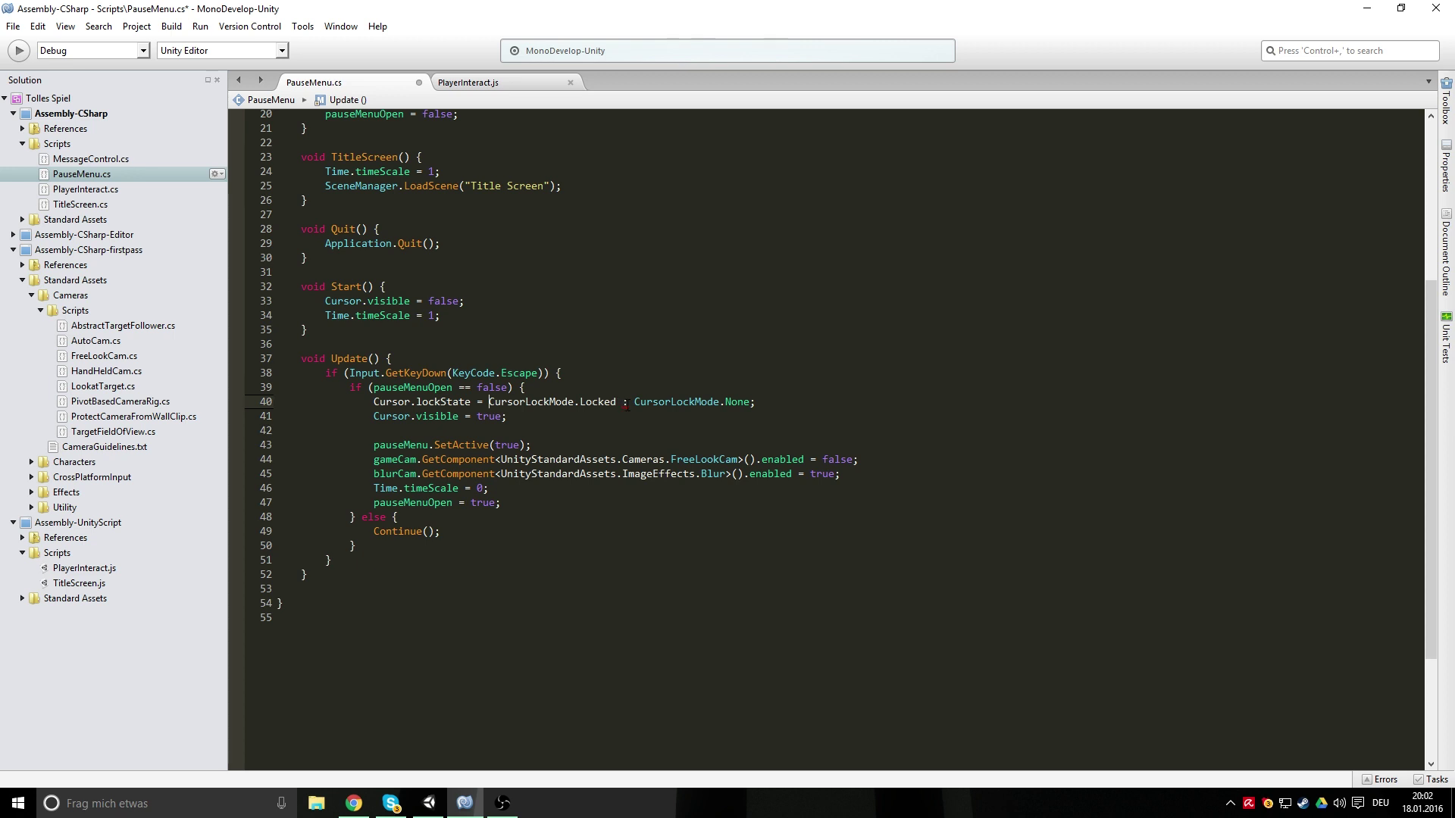
pyautogui.moveTo(629, 402); pyautogui.dragTo(489, 402)
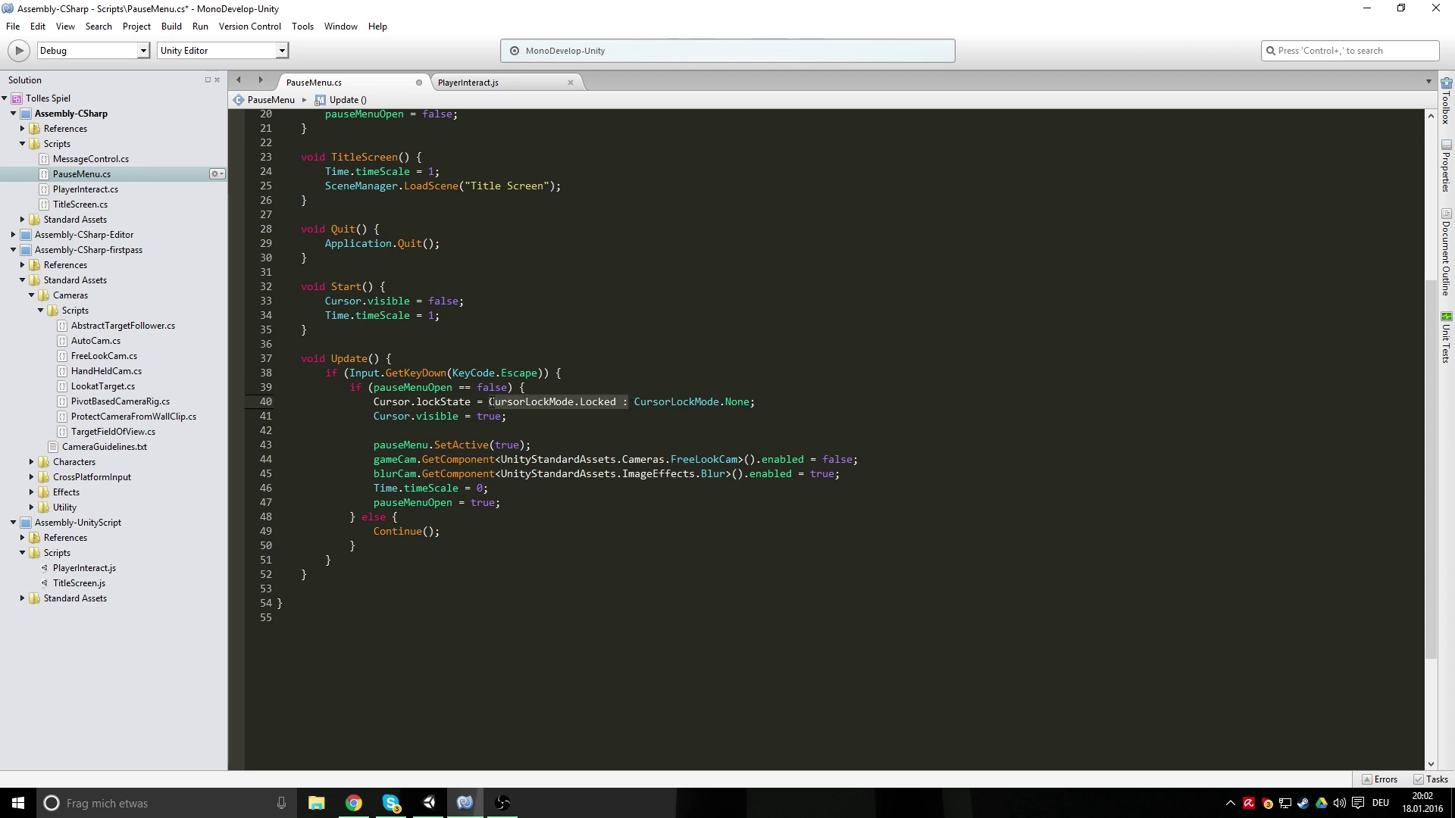
pyautogui.press('BackSpace')
pyautogui.hotkey('ctrl', 's')
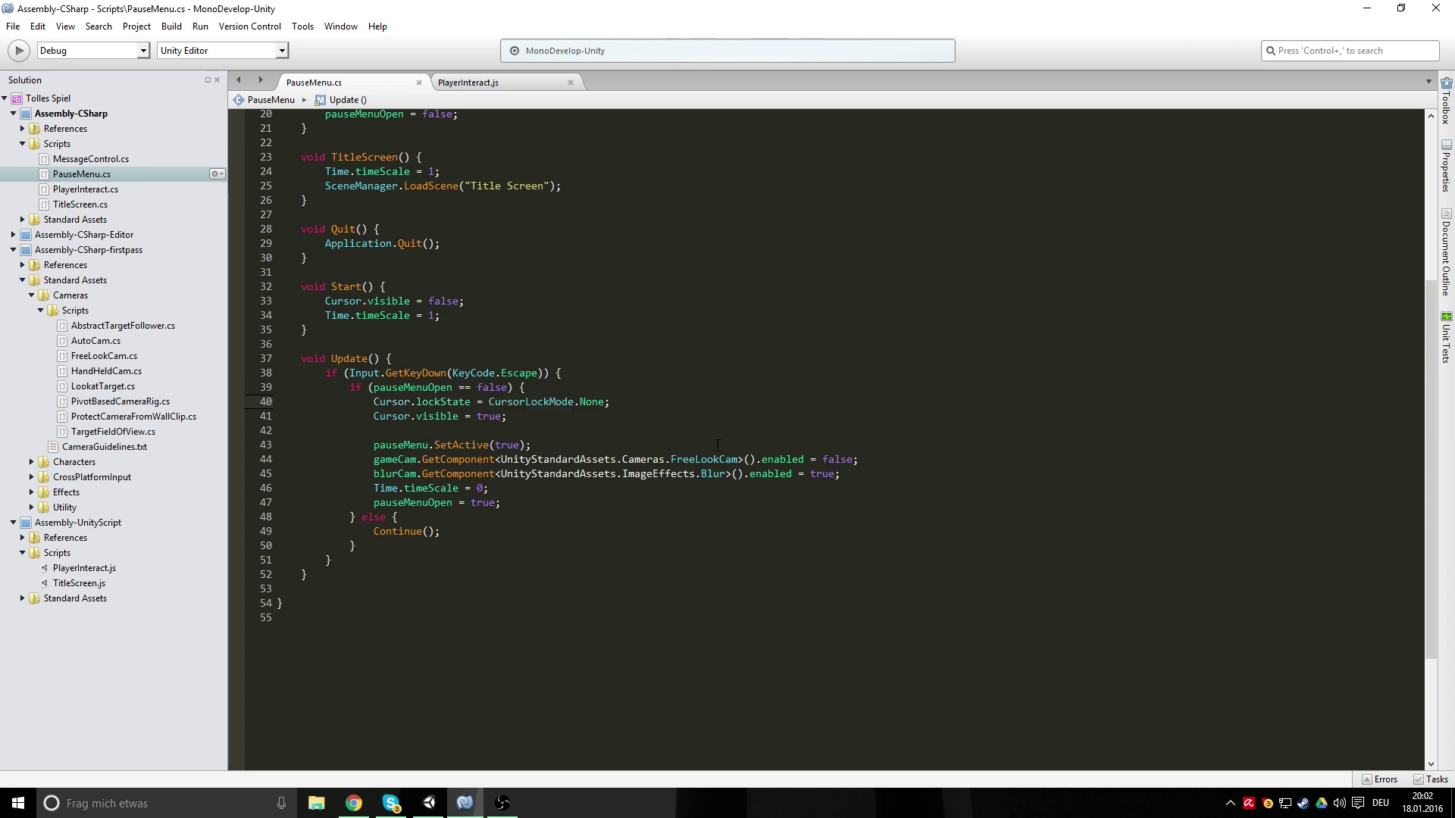
pyautogui.scroll(6, 654, 399)
# Play-test and press Escape, producing an UnassignedReferenceException for the unassigned pauseMenu variable
pyautogui.click(429, 803)
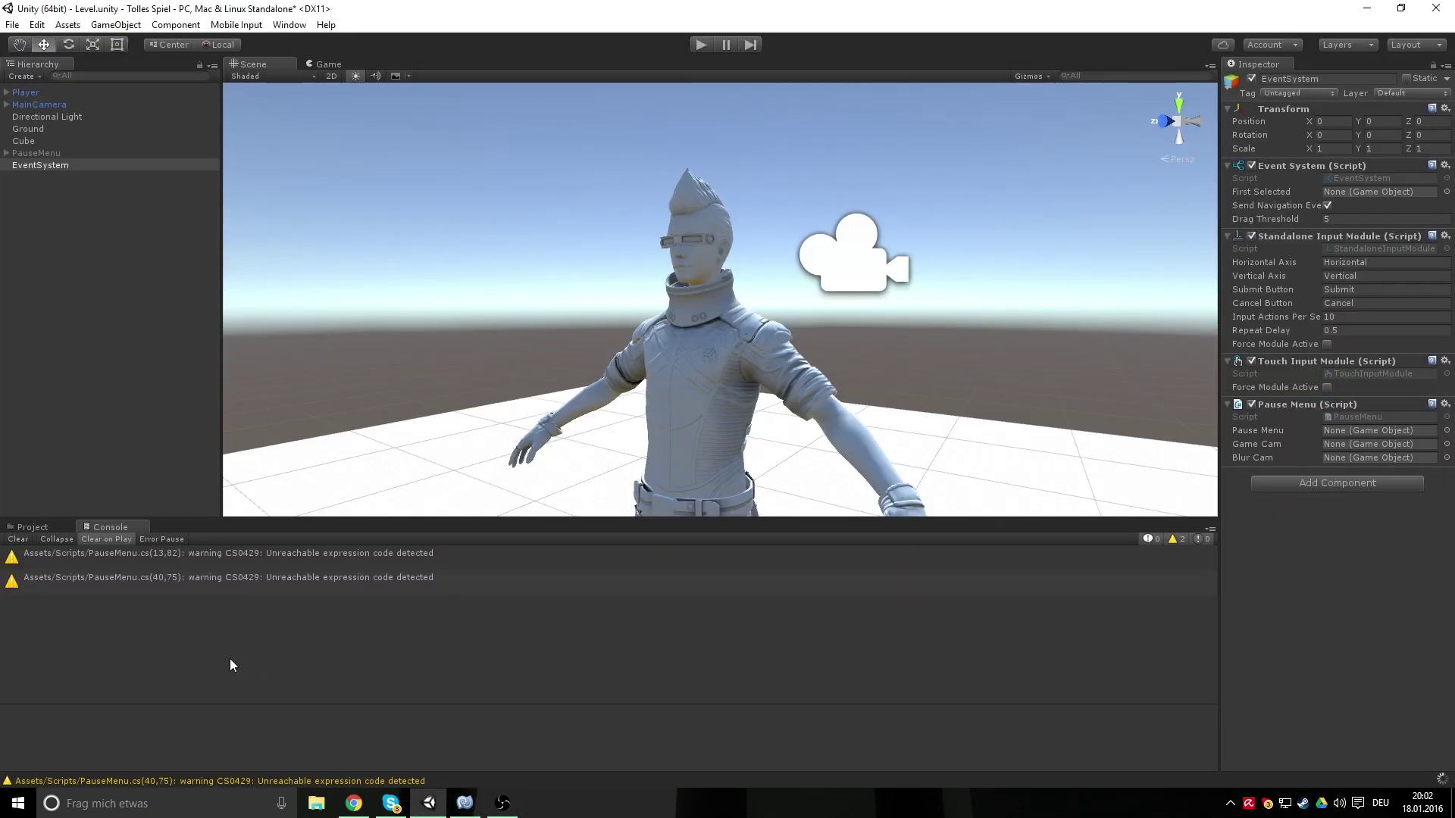
pyautogui.click(703, 44)
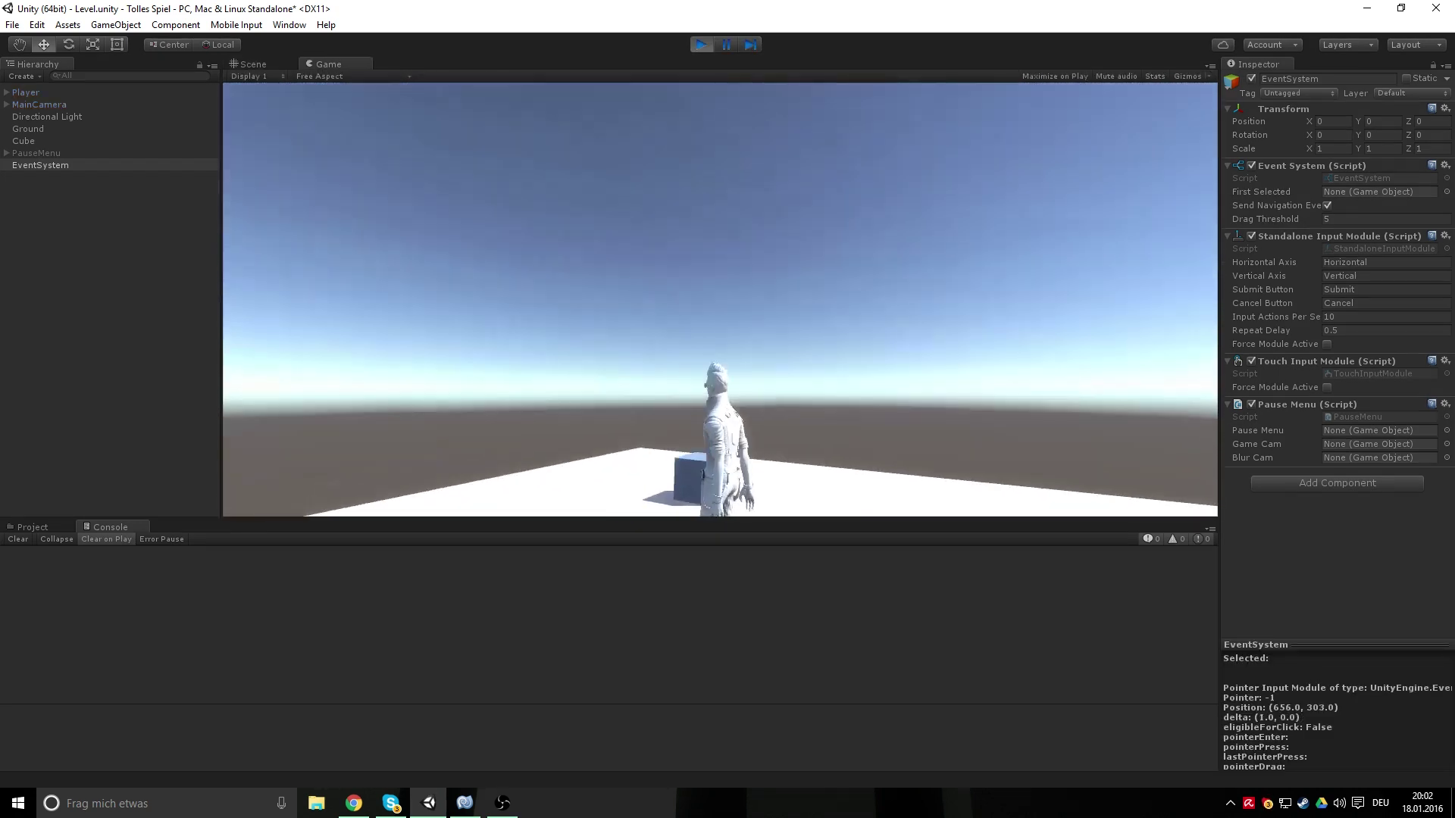
pyautogui.press('Escape')
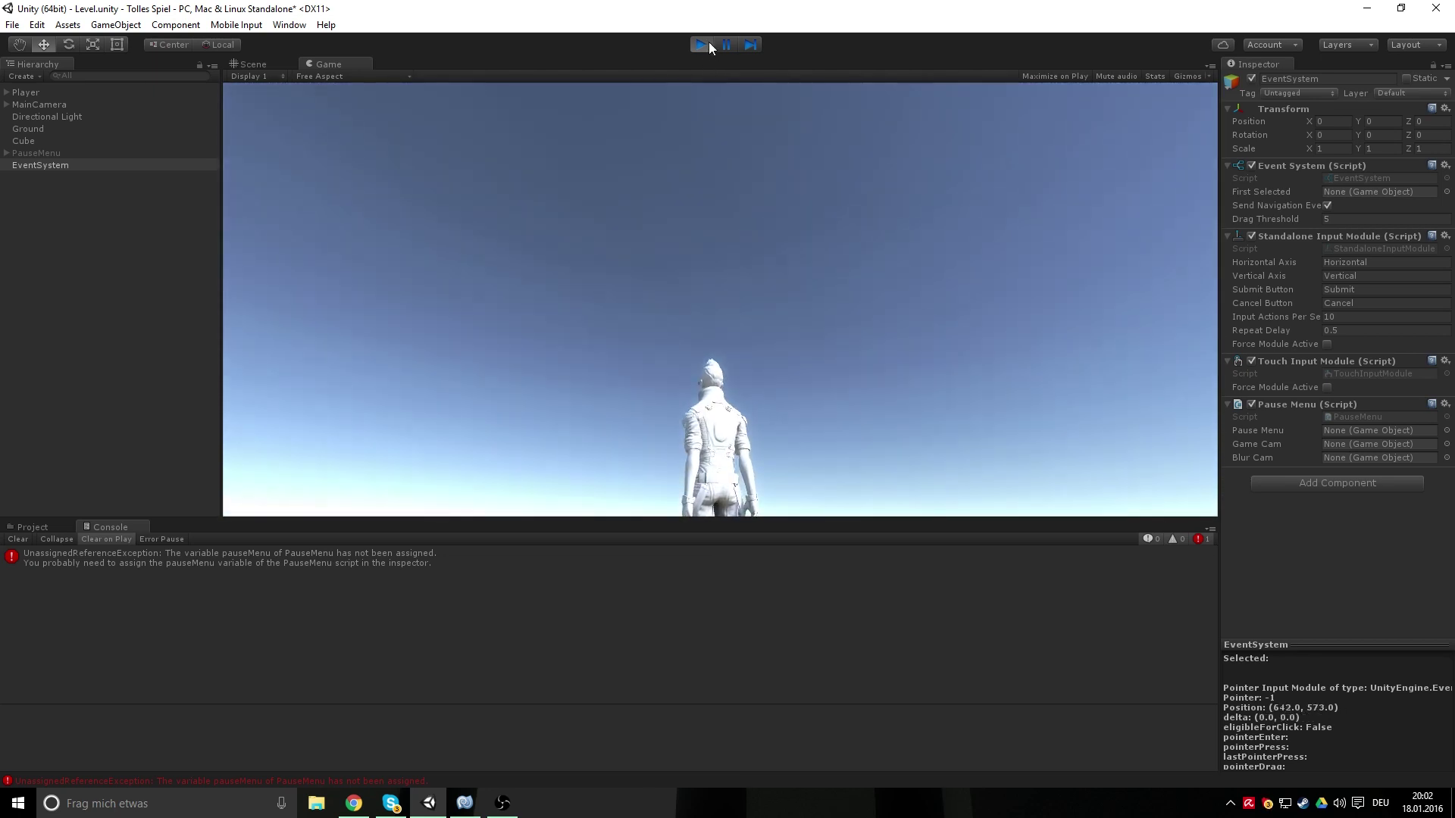
pyautogui.click(702, 45)
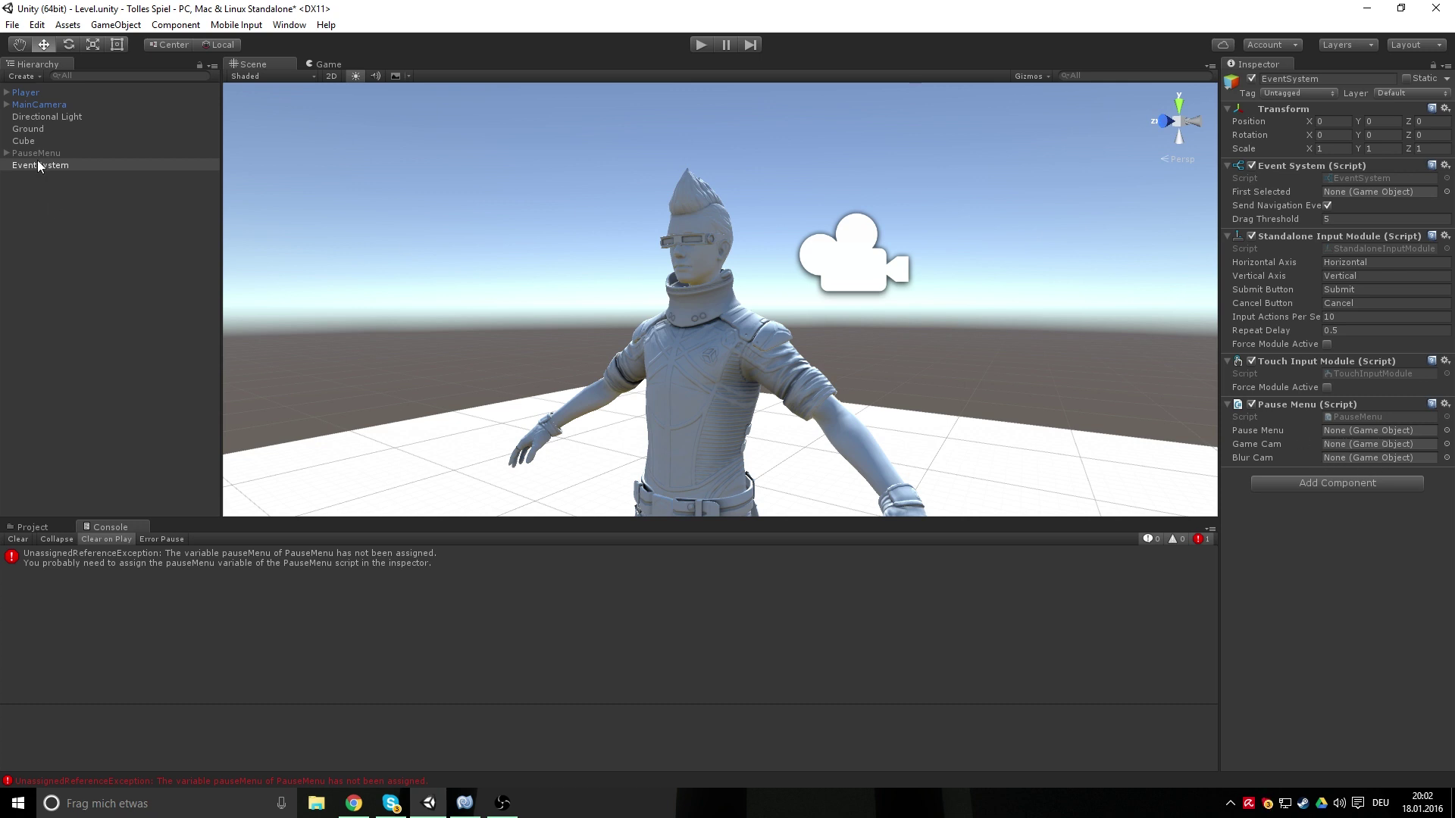
# Assign PauseMenu to the Pause Menu field and Main Camera to Game Cam and Blur Cam
pyautogui.moveTo(39, 162); pyautogui.dragTo(1333, 430)
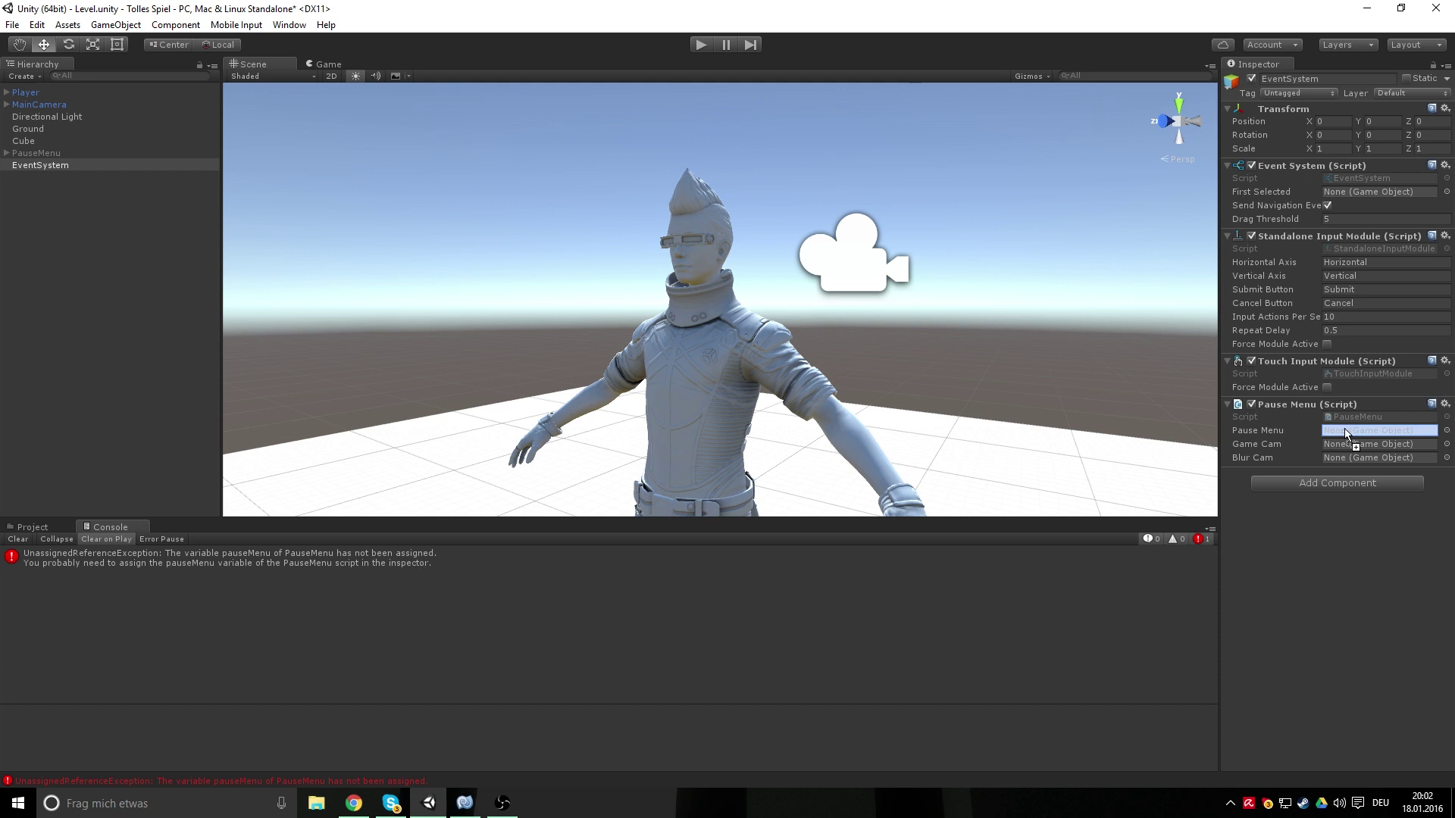
pyautogui.click(6, 104)
pyautogui.moveTo(50, 130)
pyautogui.mouseDown()
pyautogui.moveTo(1123, 448)
pyautogui.moveTo(1350, 448)
pyautogui.mouseUp()
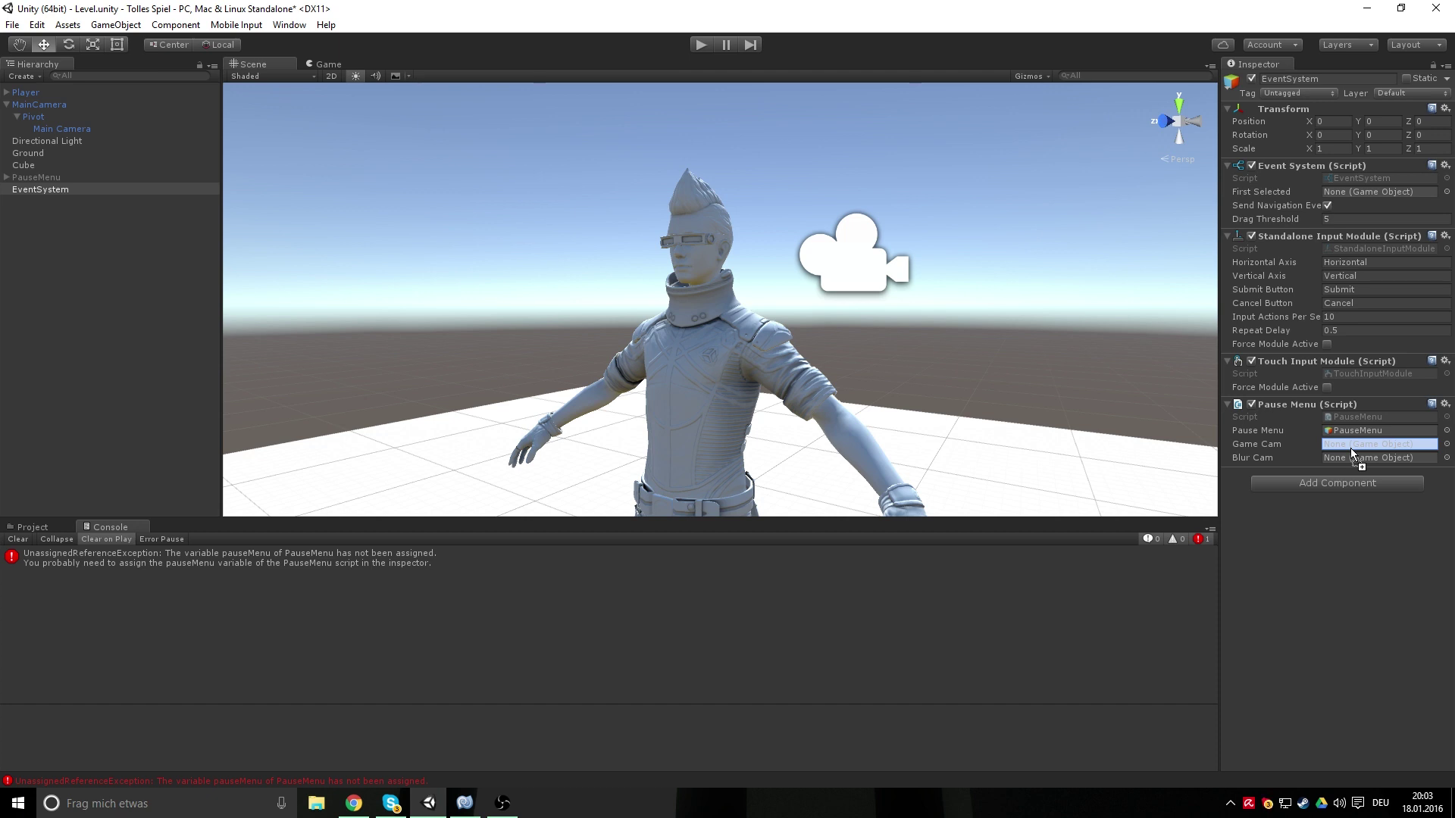
pyautogui.moveTo(1350, 448); pyautogui.dragTo(1350, 448)
pyautogui.moveTo(44, 132); pyautogui.dragTo(1349, 460)
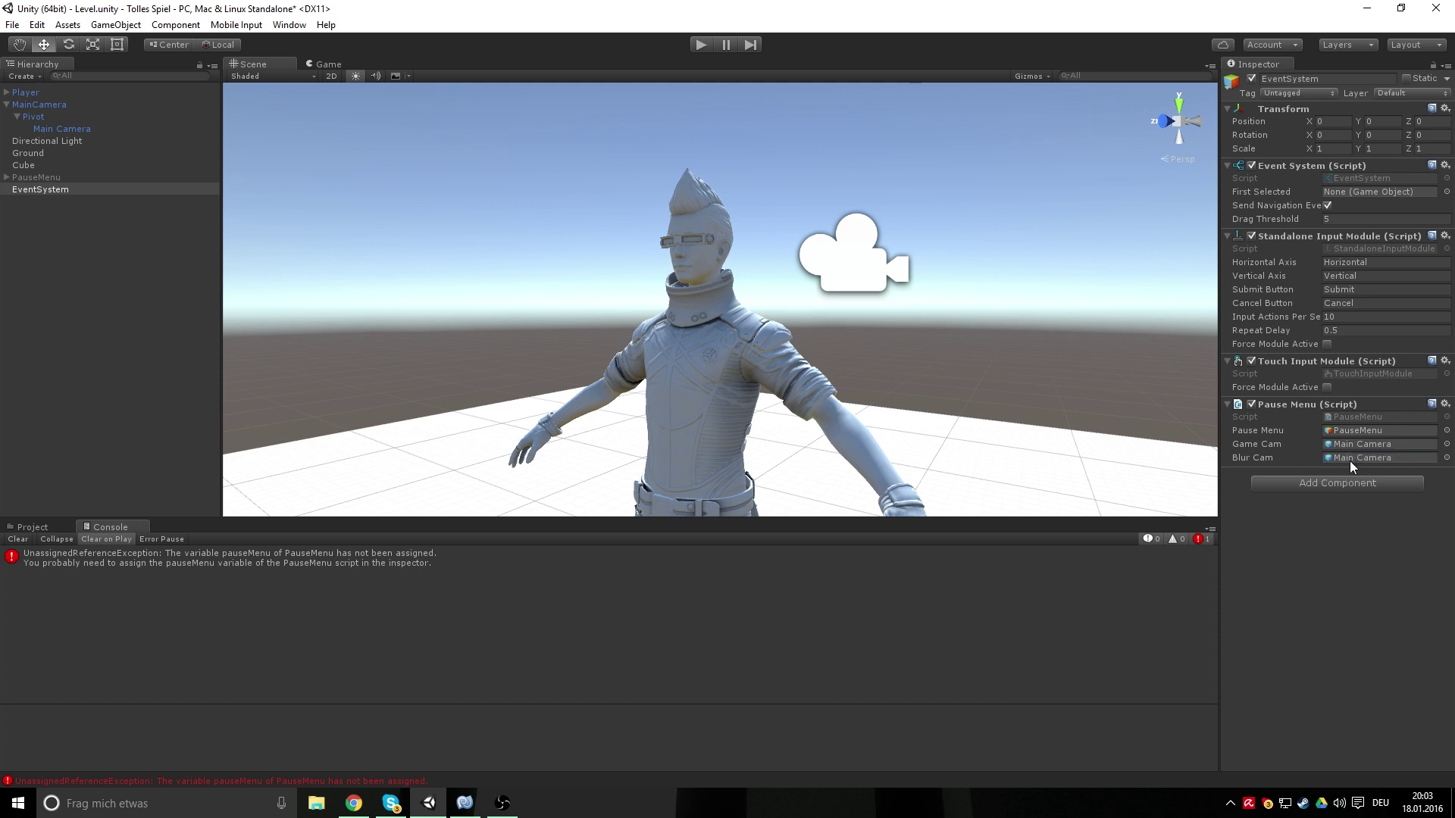
pyautogui.moveTo(465, 803)
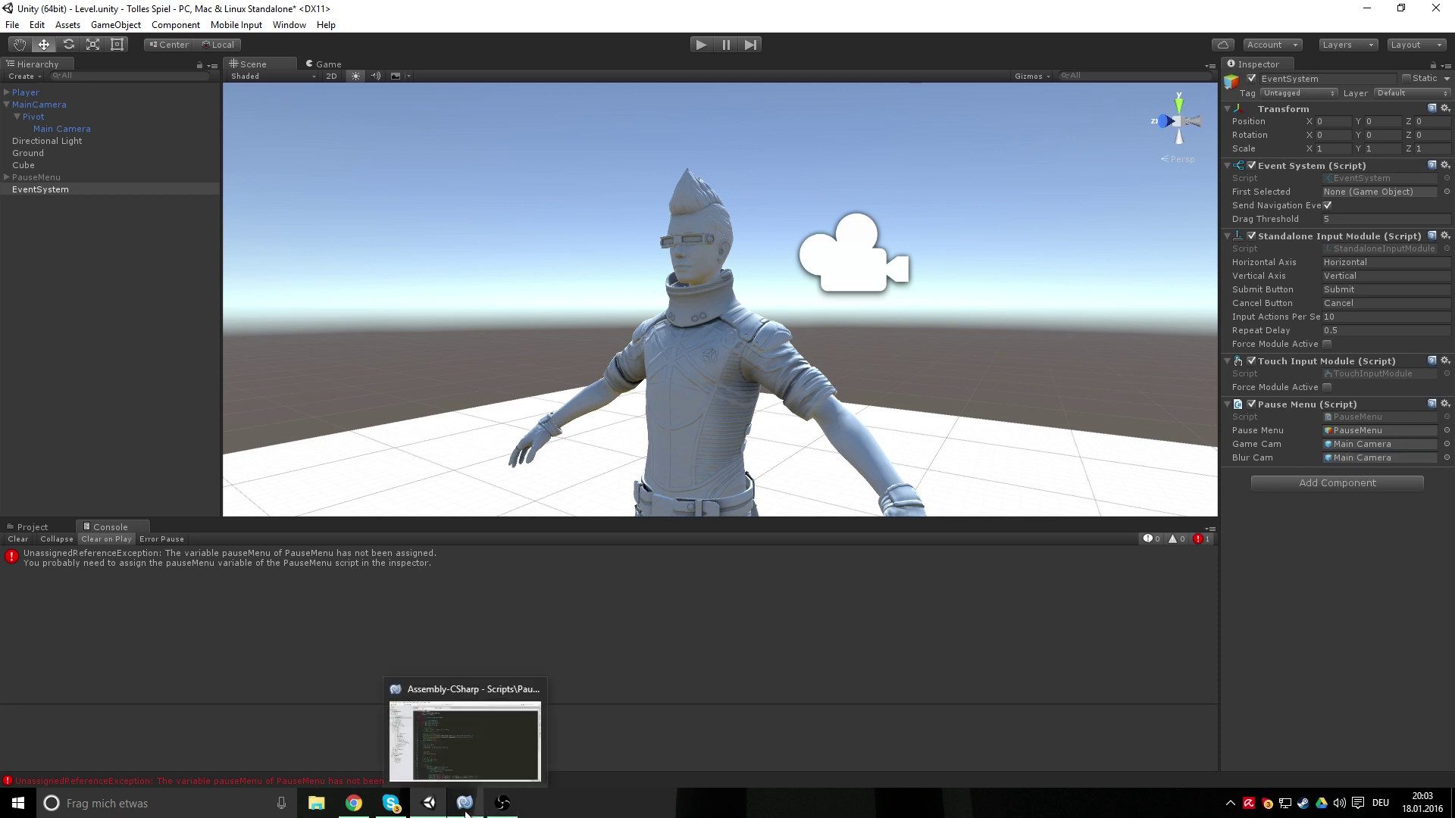
pyautogui.click(466, 768)
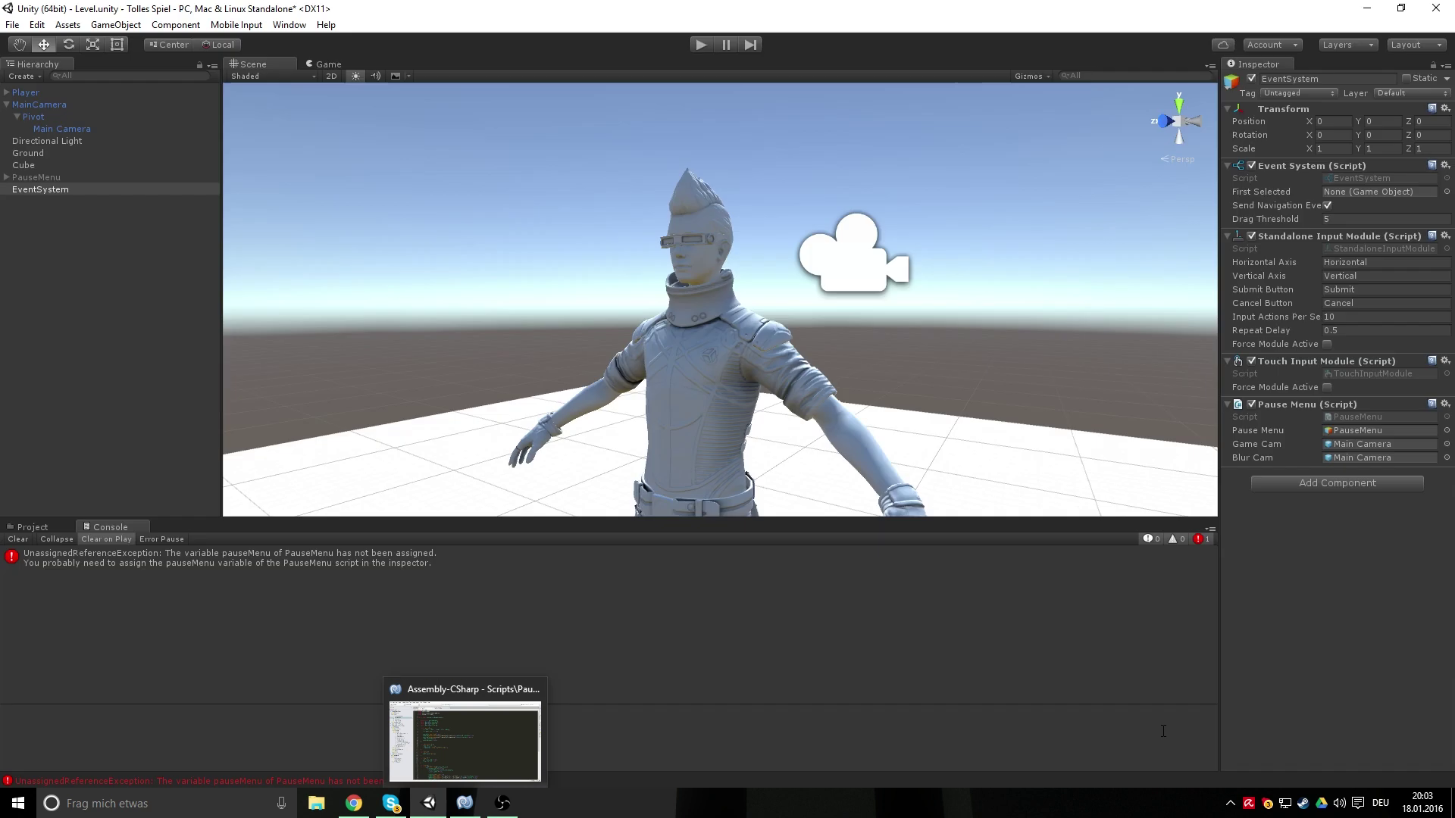
# Clear the console and retest pausing; the menu shows but line 44 throws a NullReferenceException
pyautogui.click(18, 539)
pyautogui.click(704, 45)
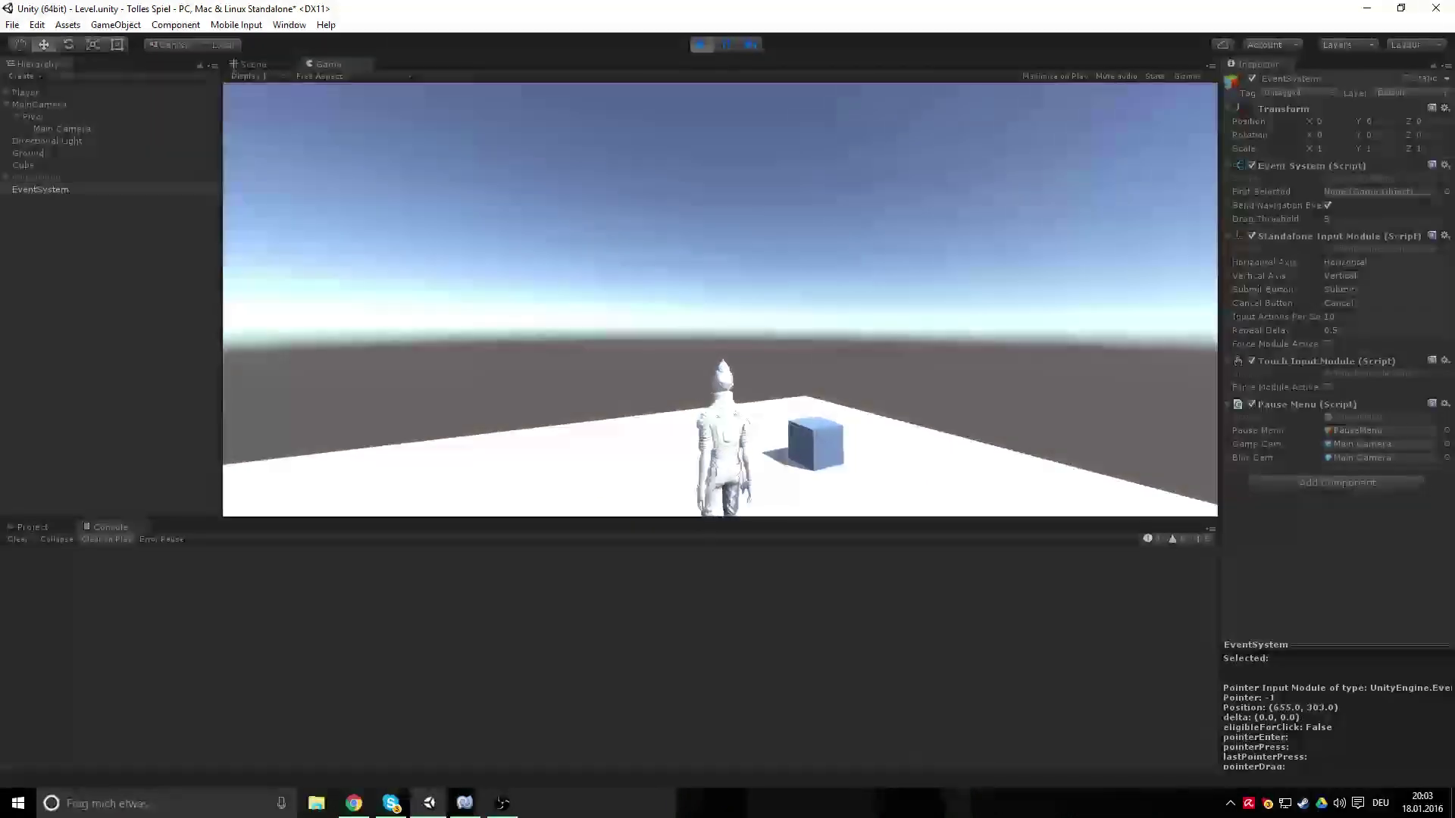
pyautogui.press('Escape')
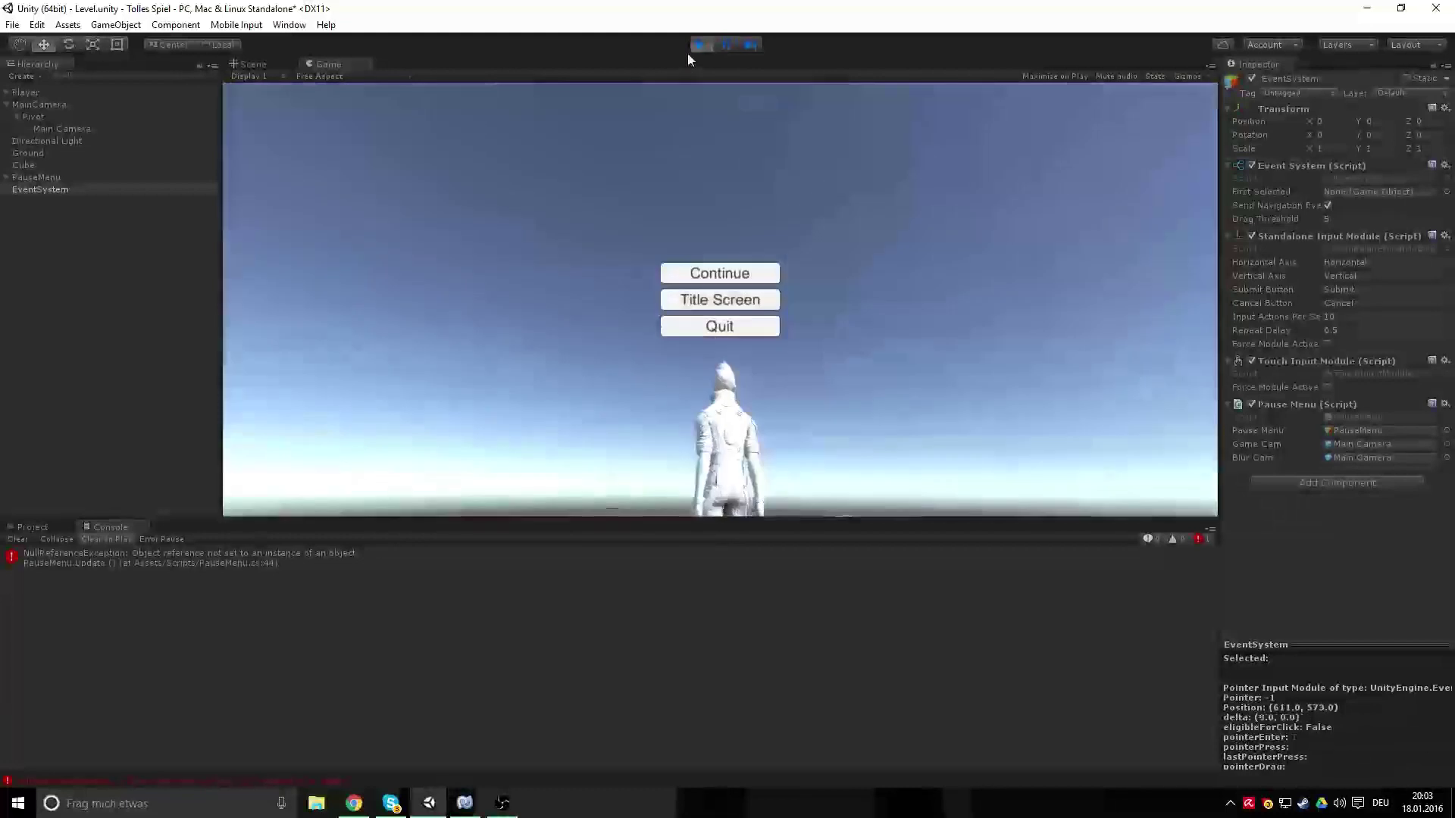
pyautogui.click(703, 44)
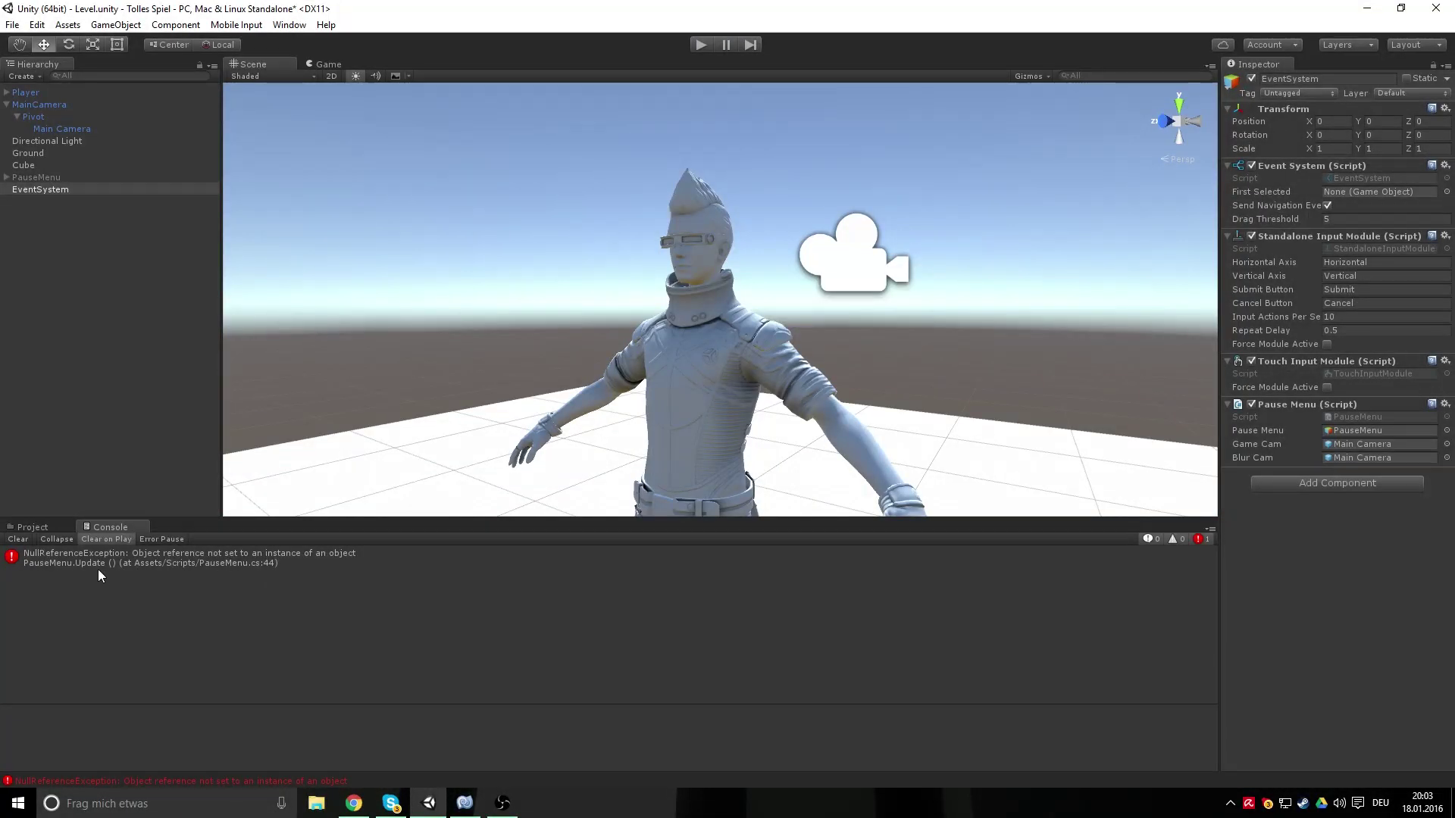
# Jump from the error to line 44 and inspect the gameCam FreeLookCam GetComponent call
pyautogui.doubleClick(274, 568)
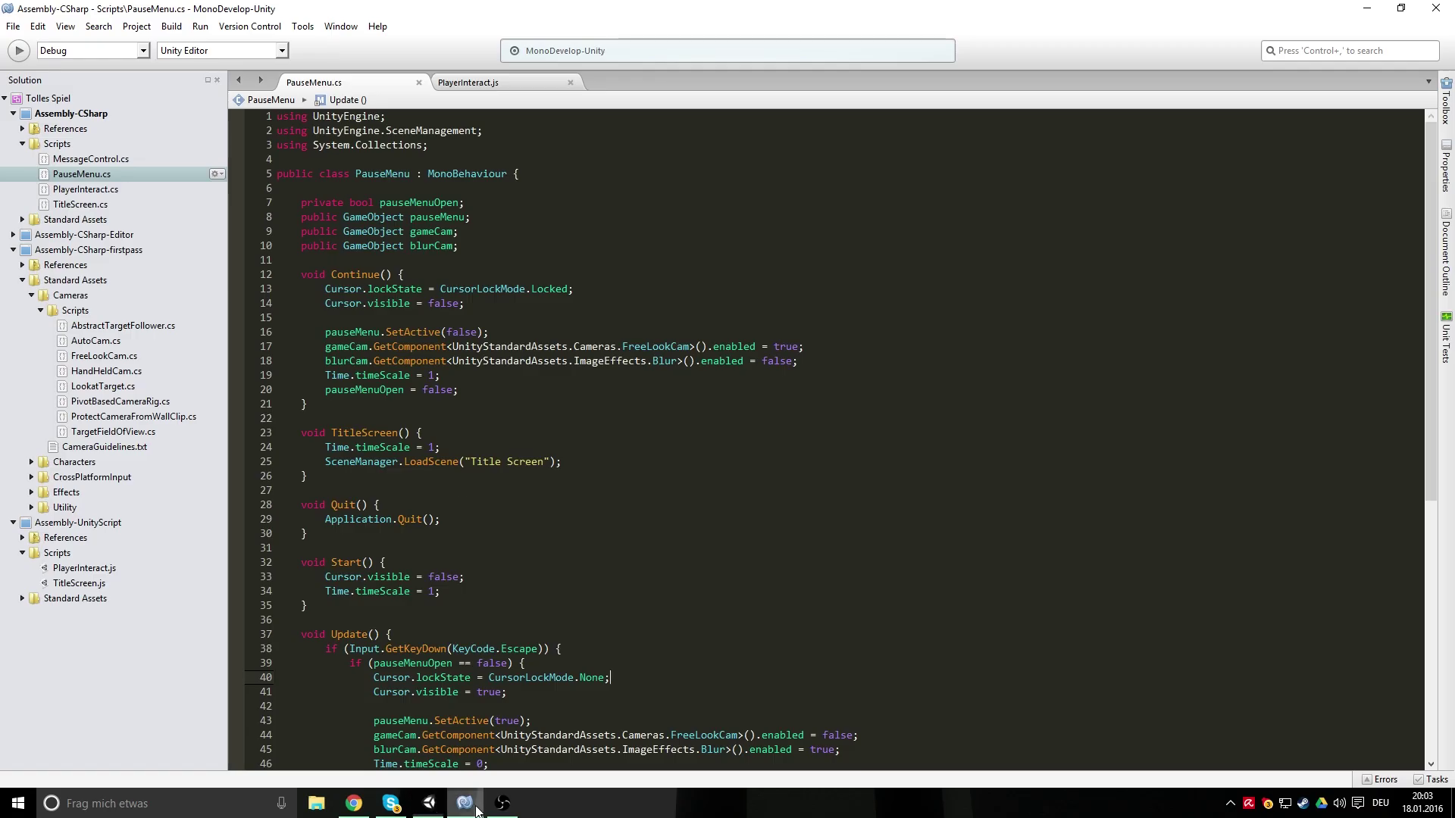
pyautogui.scroll(-3, 358, 608)
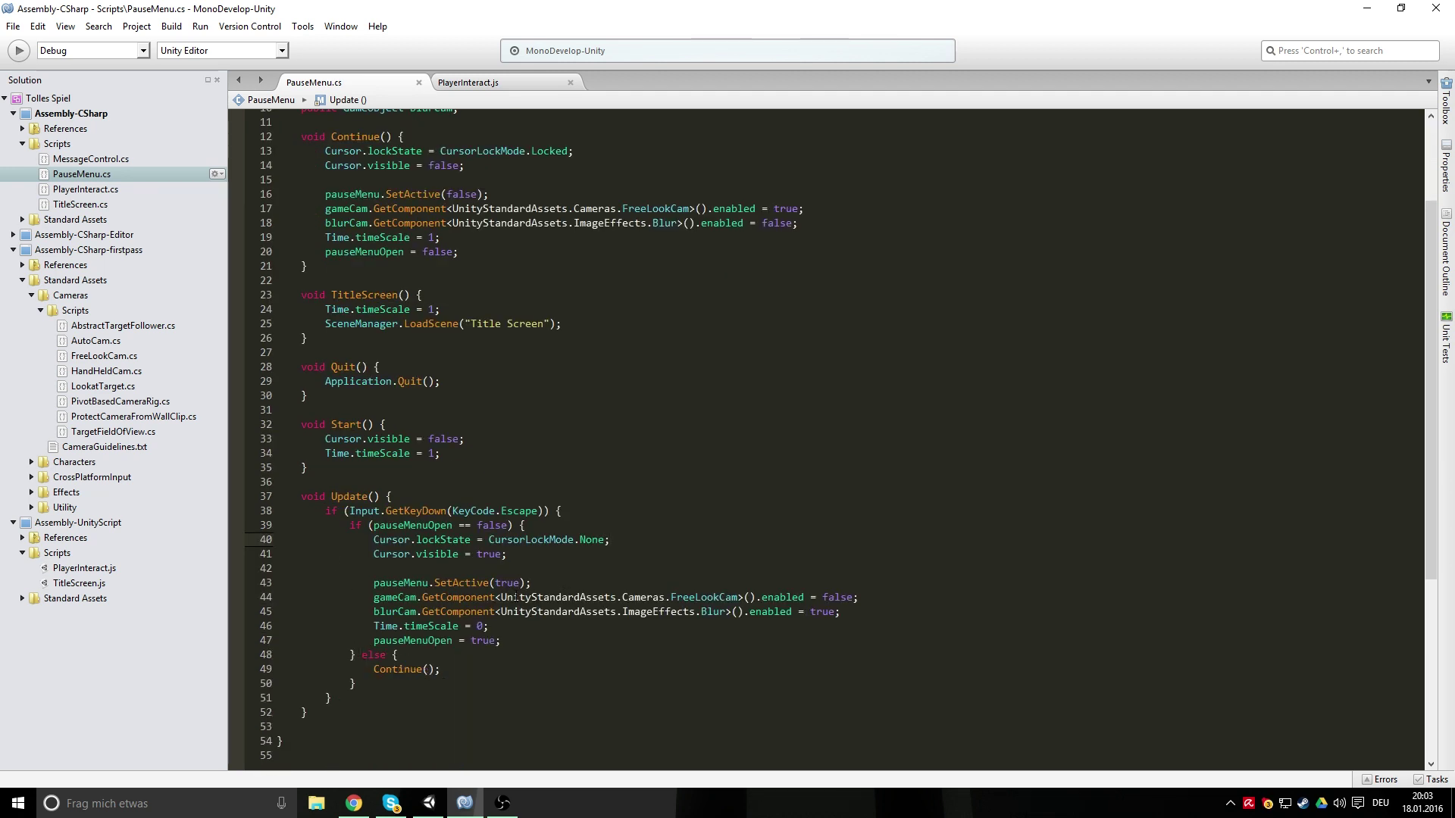
pyautogui.moveTo(374, 597); pyautogui.dragTo(415, 597)
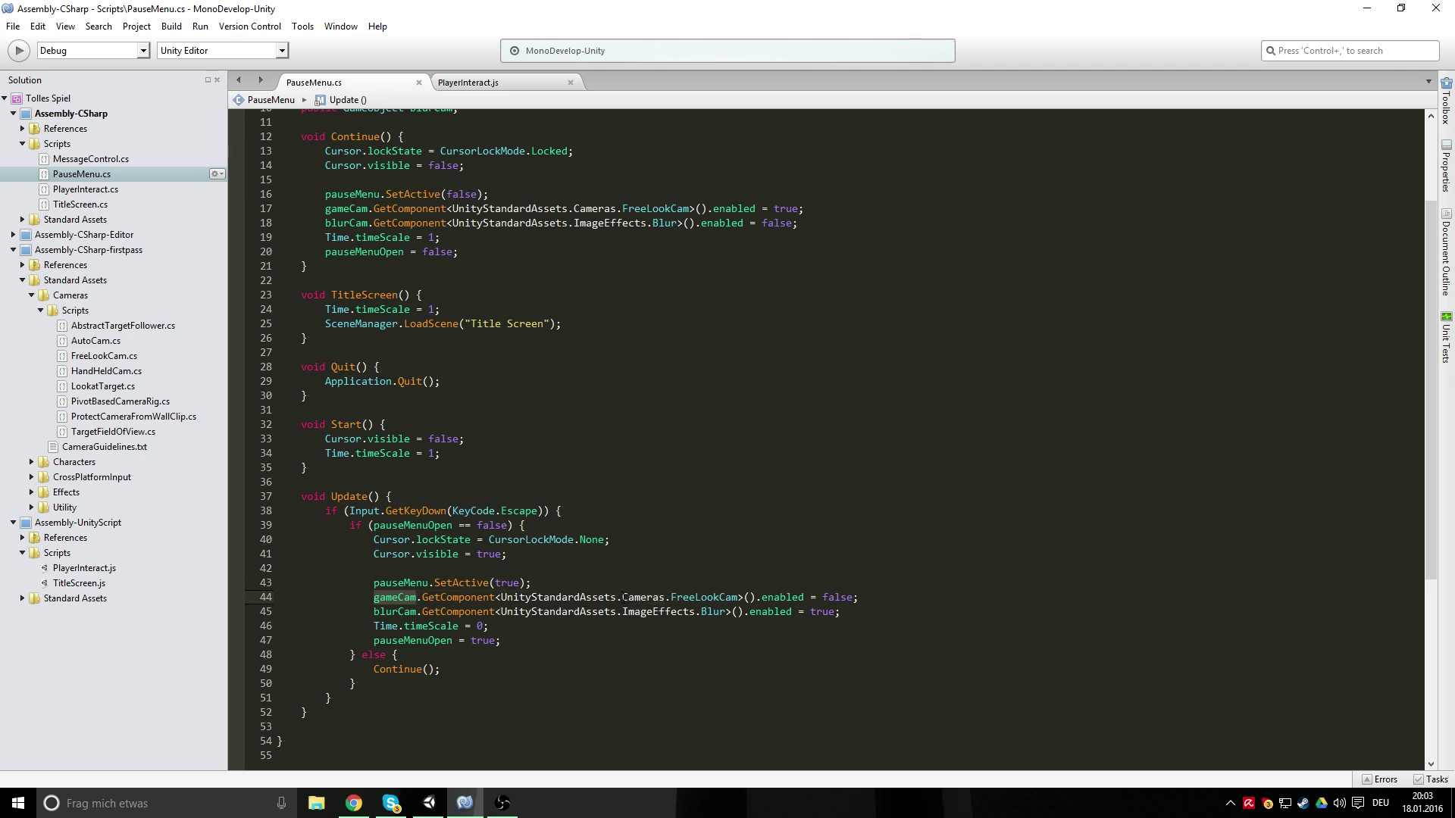
pyautogui.click(453, 597)
pyautogui.scroll(-2, 822, 638)
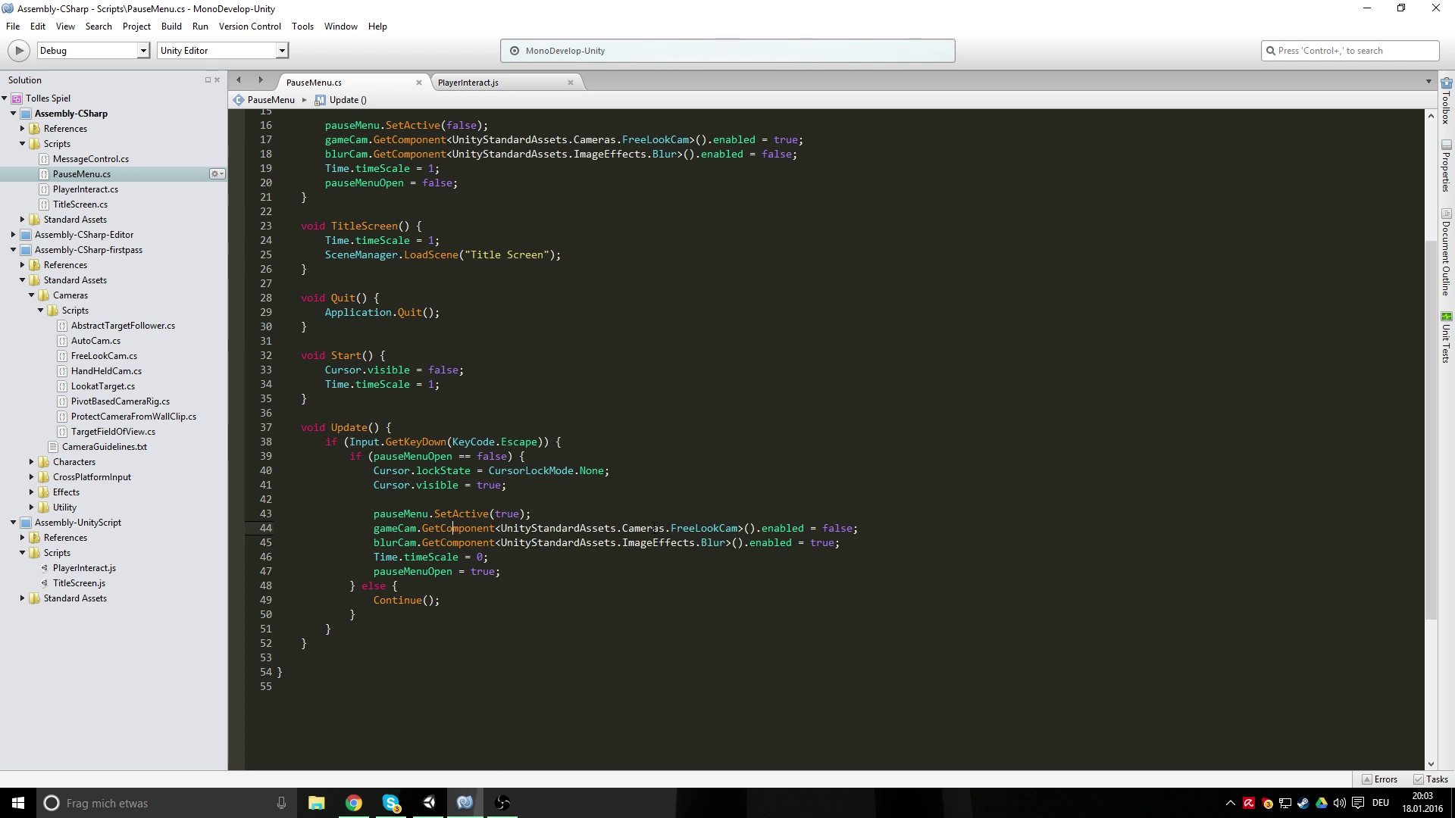
pyautogui.moveTo(685, 531)
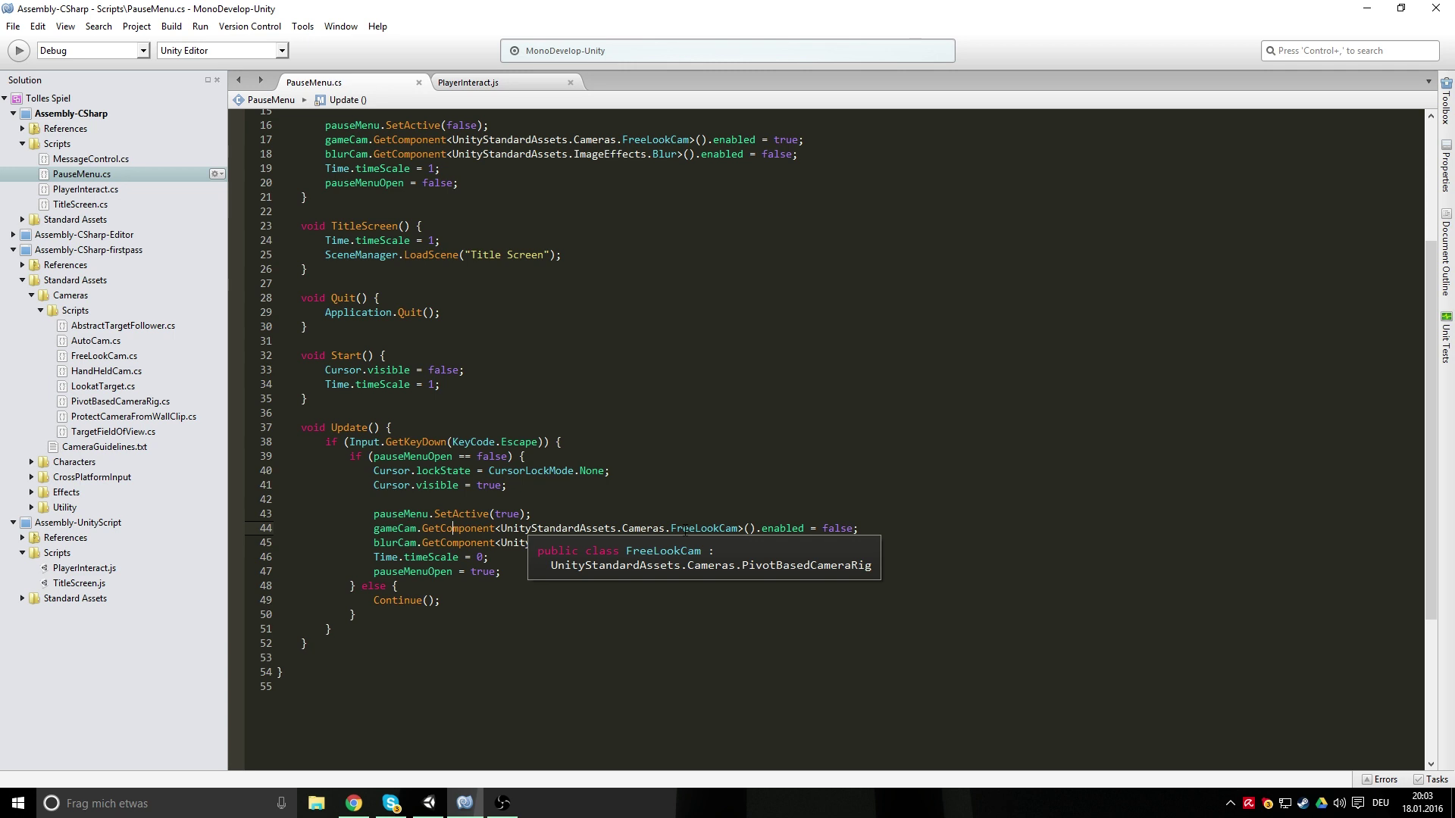
pyautogui.scroll(5, 559, 313)
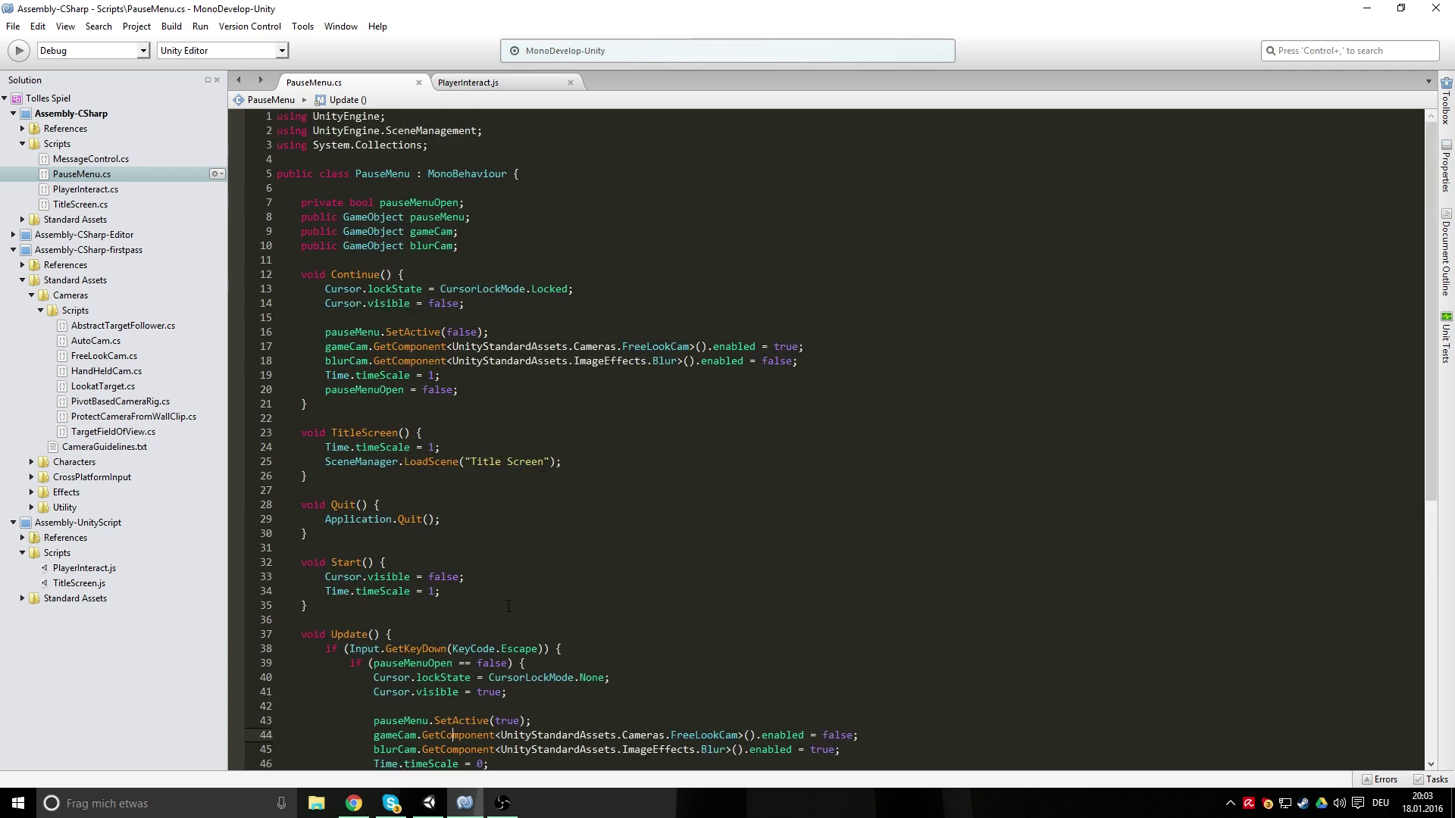
pyautogui.click(429, 803)
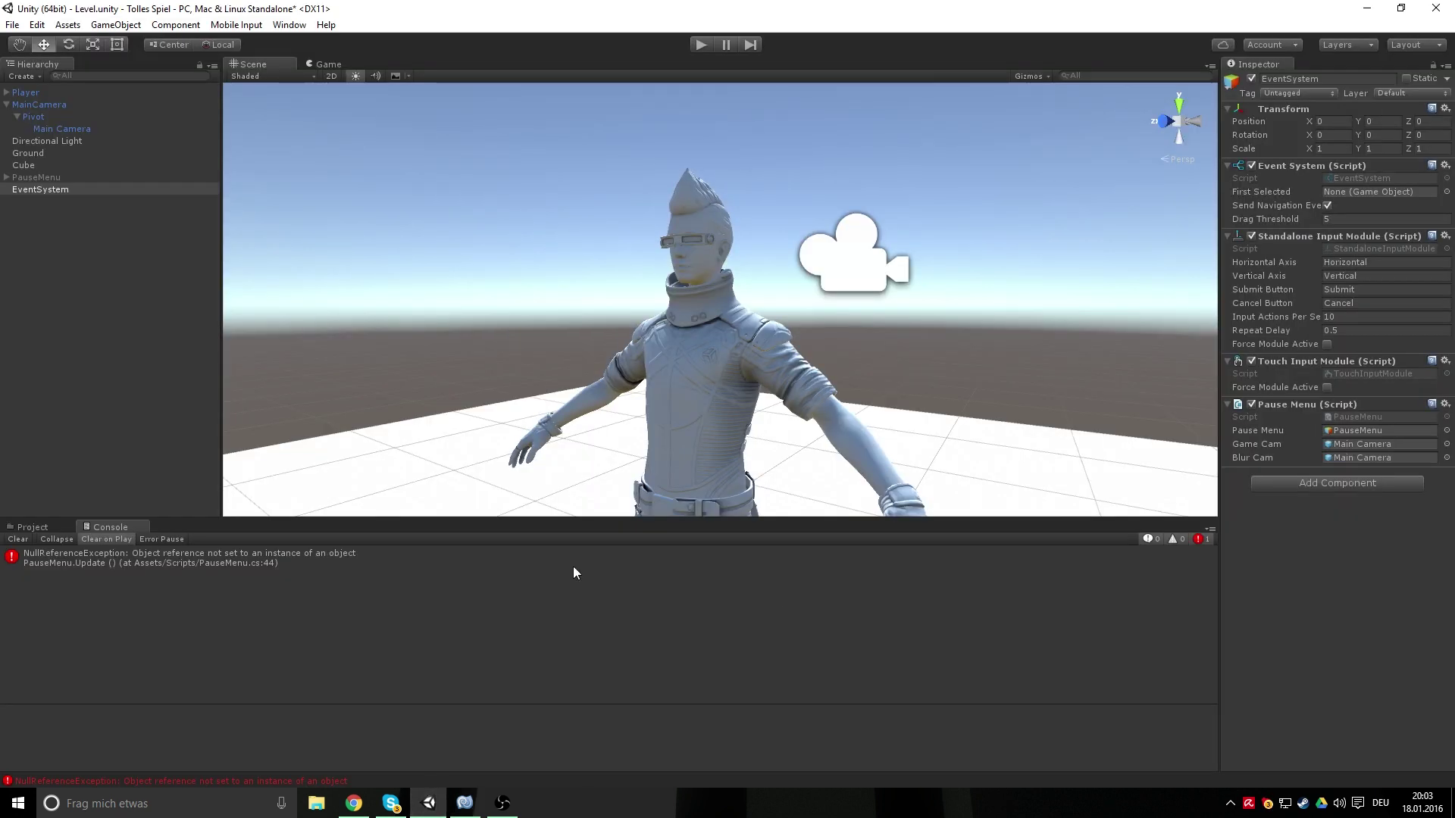
# Compare both camera objects, then assign the MainCamera parent rig to the Pause Menu's Game Cam field
pyautogui.click(80, 130)
pyautogui.click(34, 106)
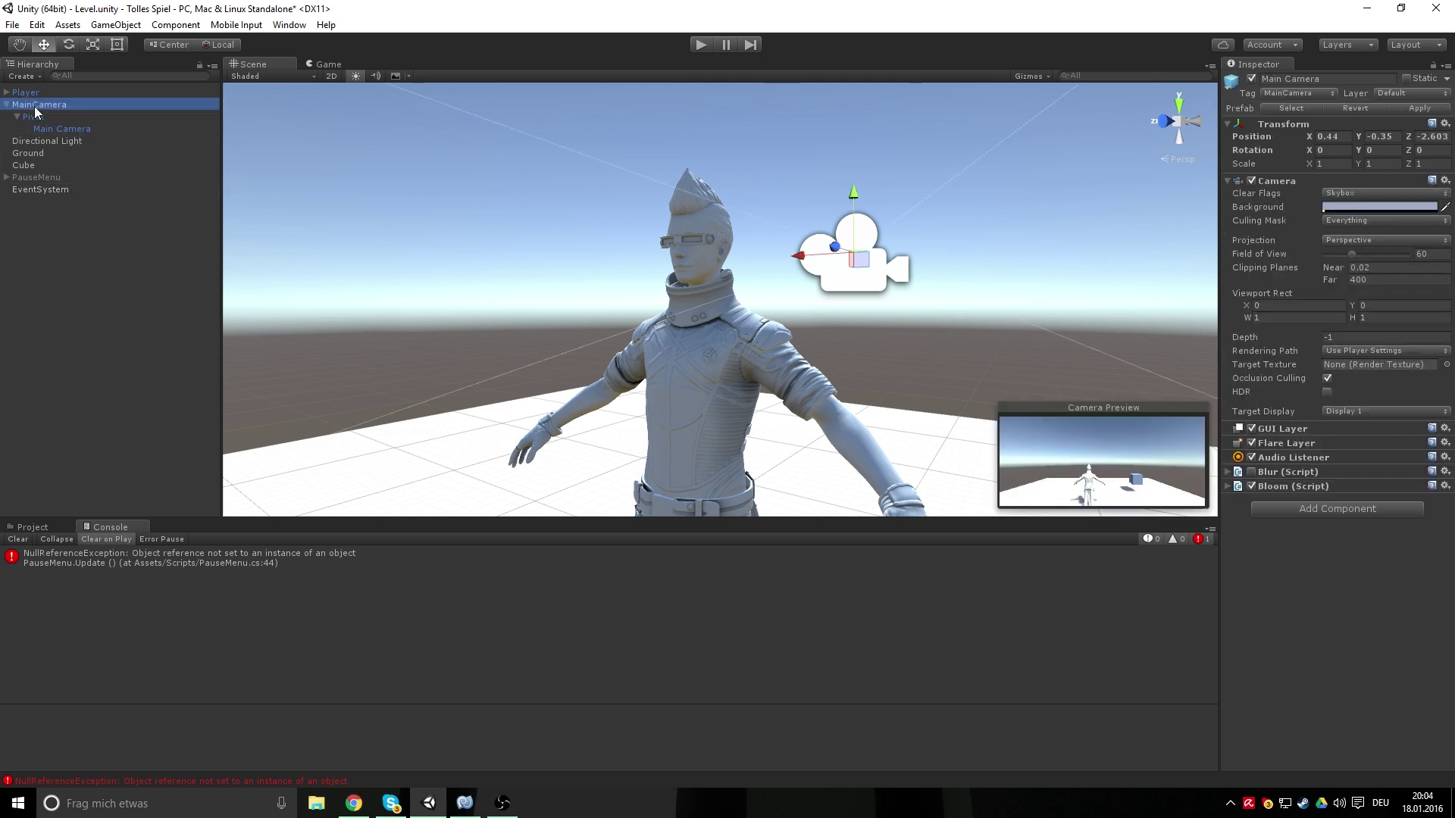
pyautogui.click(43, 188)
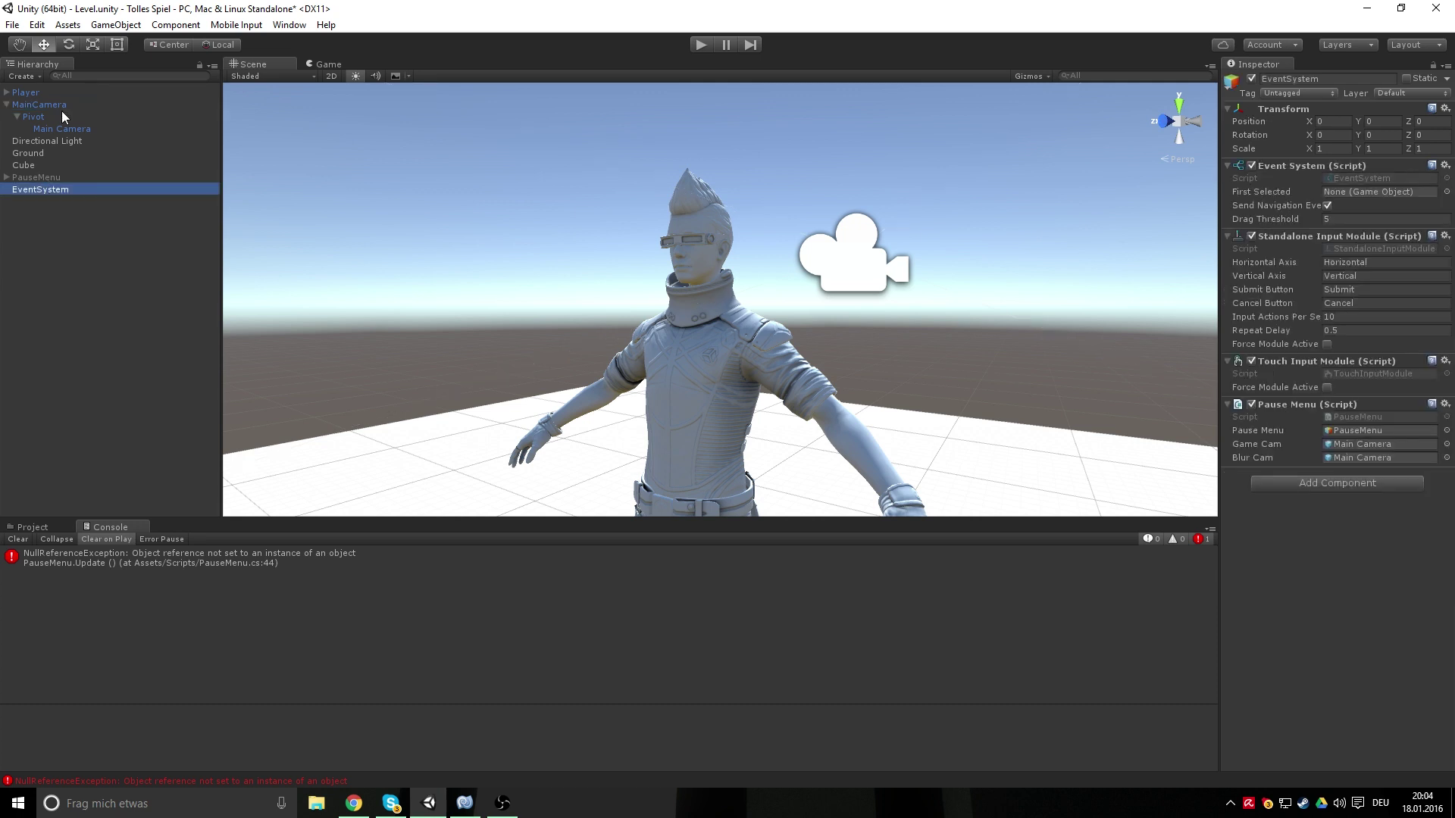
pyautogui.click(56, 107)
pyautogui.moveTo(57, 106); pyautogui.dragTo(1393, 444)
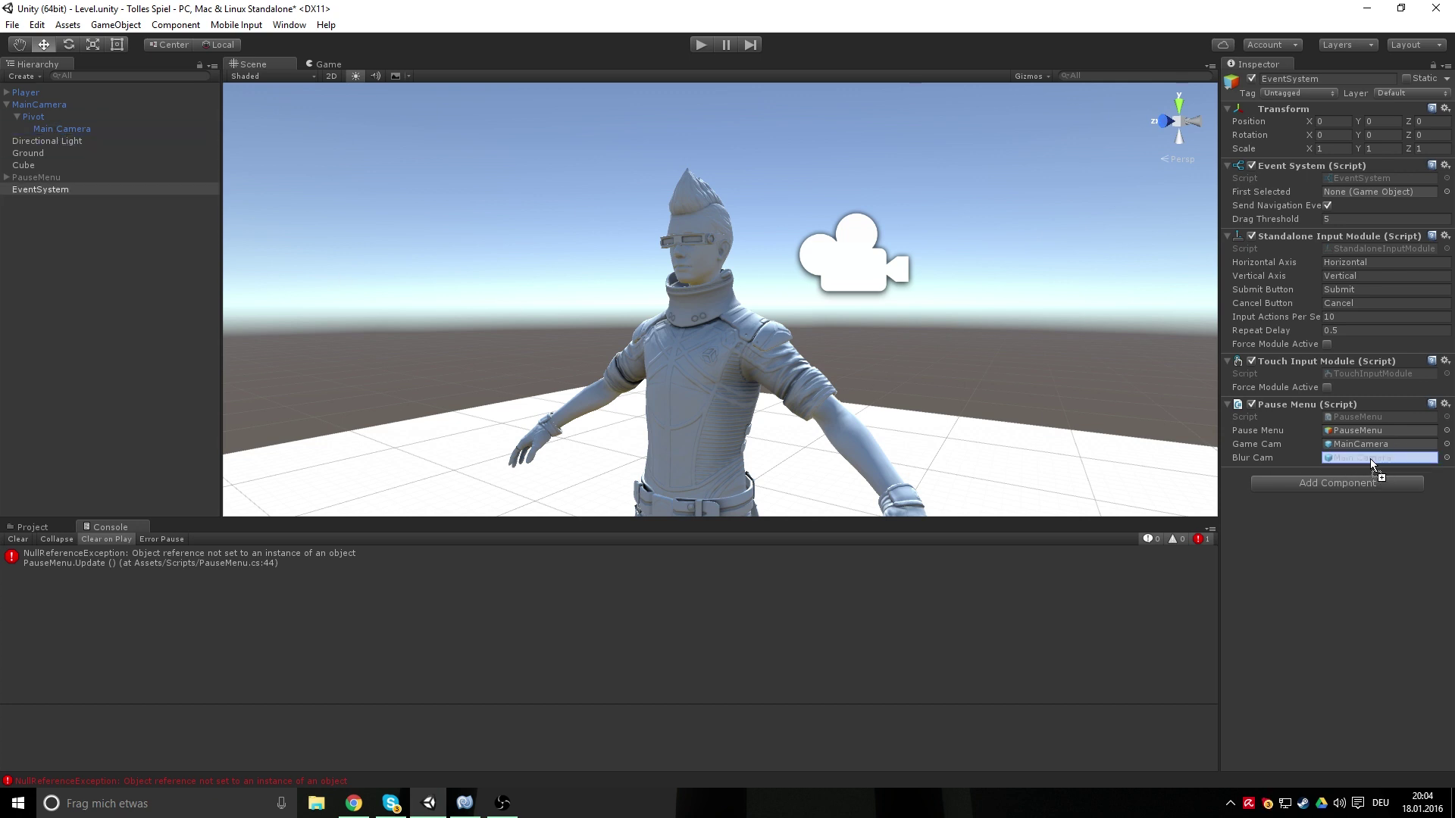
# Assign Main Camera to Blur Cam, then play-test that Escape shows the menu over a blurred scene and Continue resumes
pyautogui.moveTo(56, 132); pyautogui.dragTo(1370, 458)
pyautogui.click(712, 47)
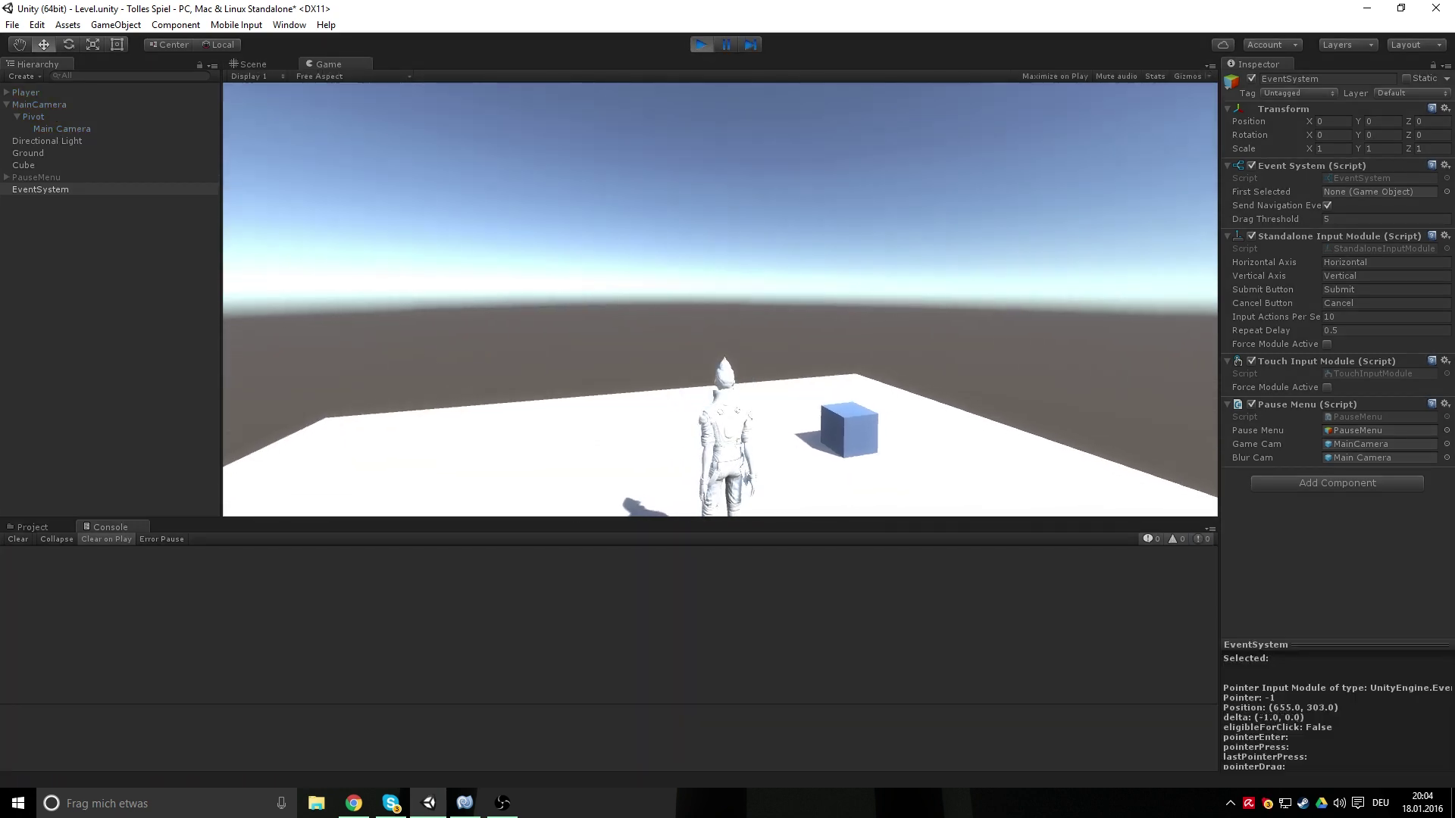
pyautogui.press('Escape')
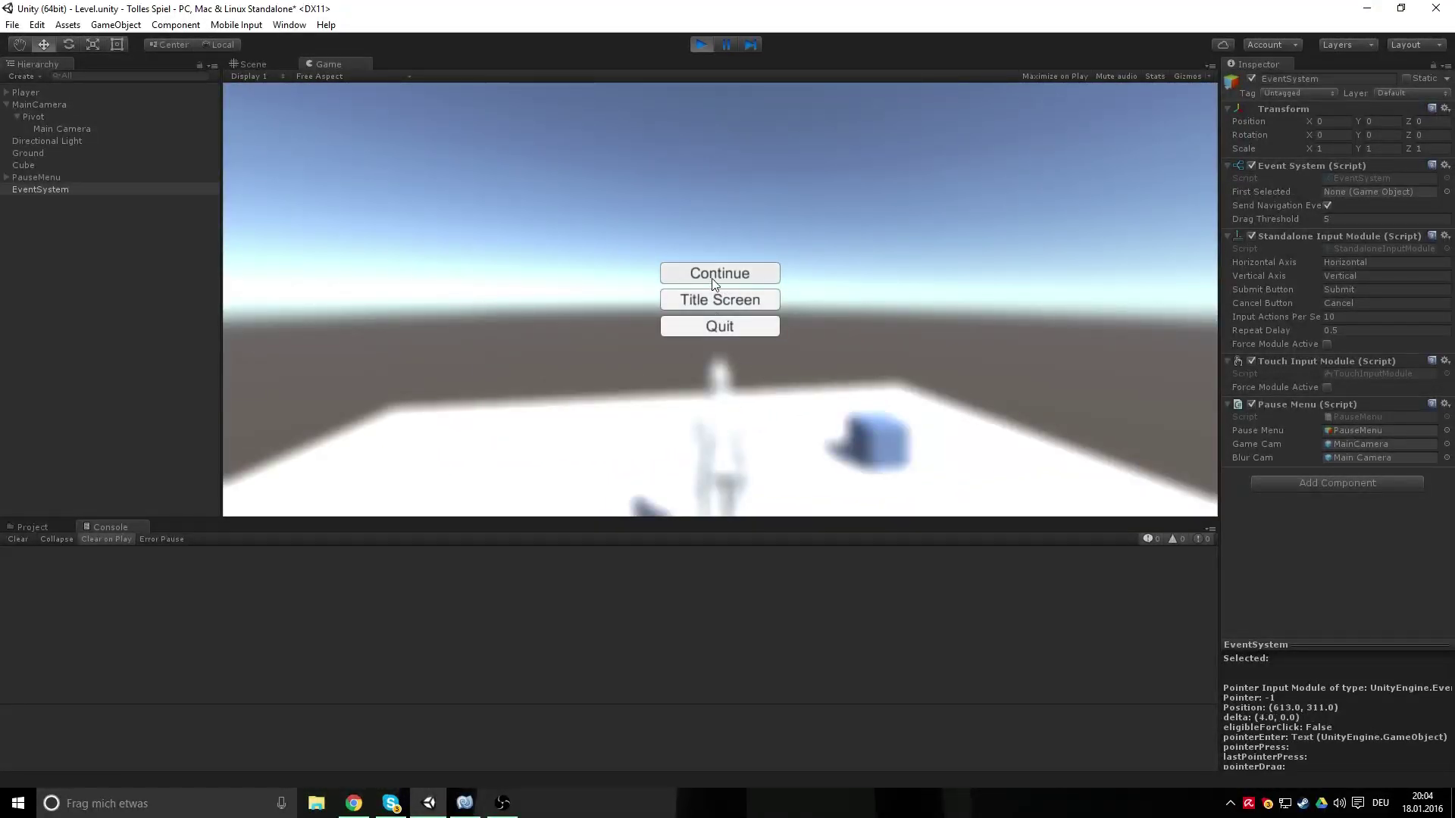
pyautogui.click(728, 267)
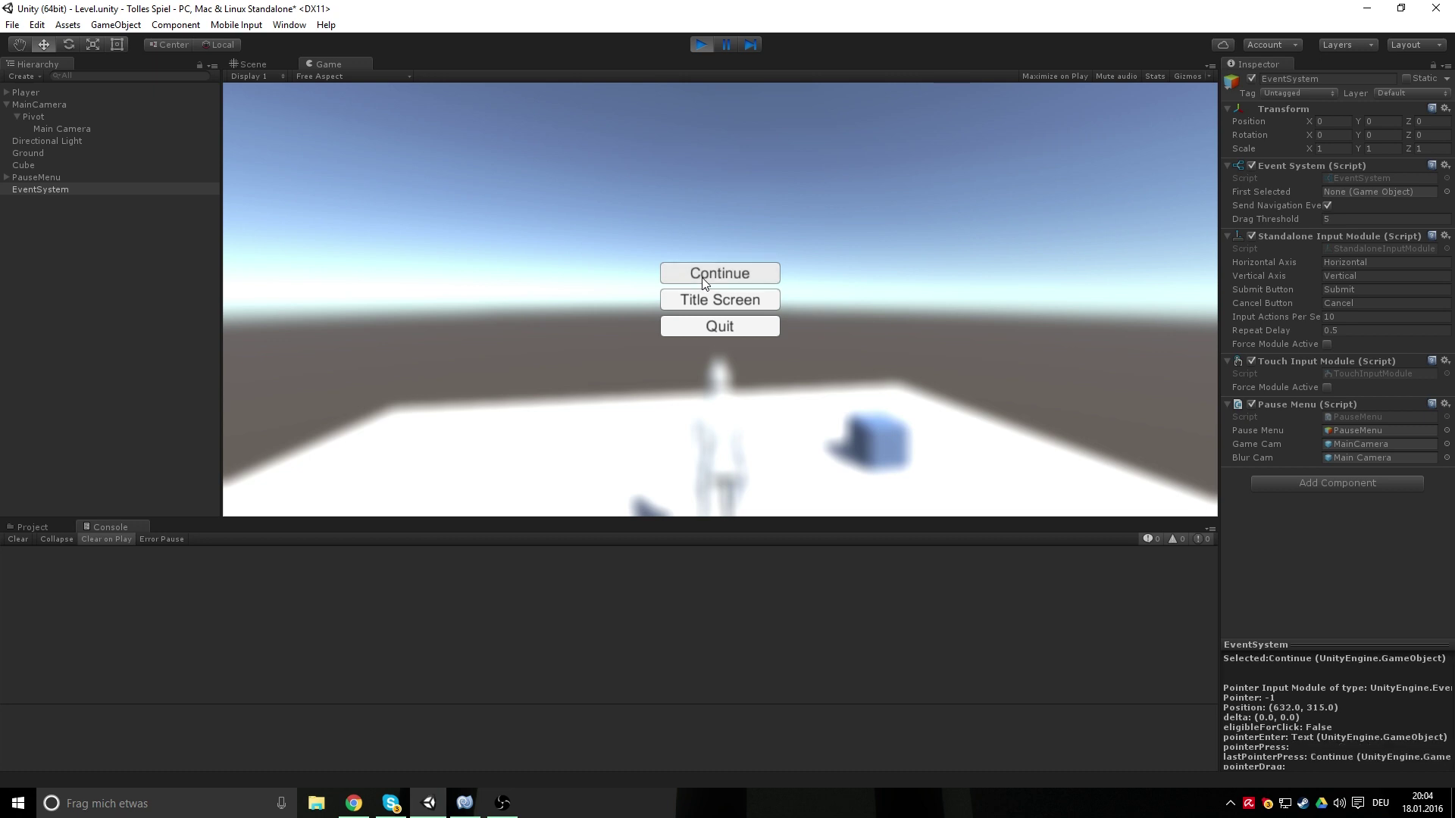
pyautogui.click(699, 44)
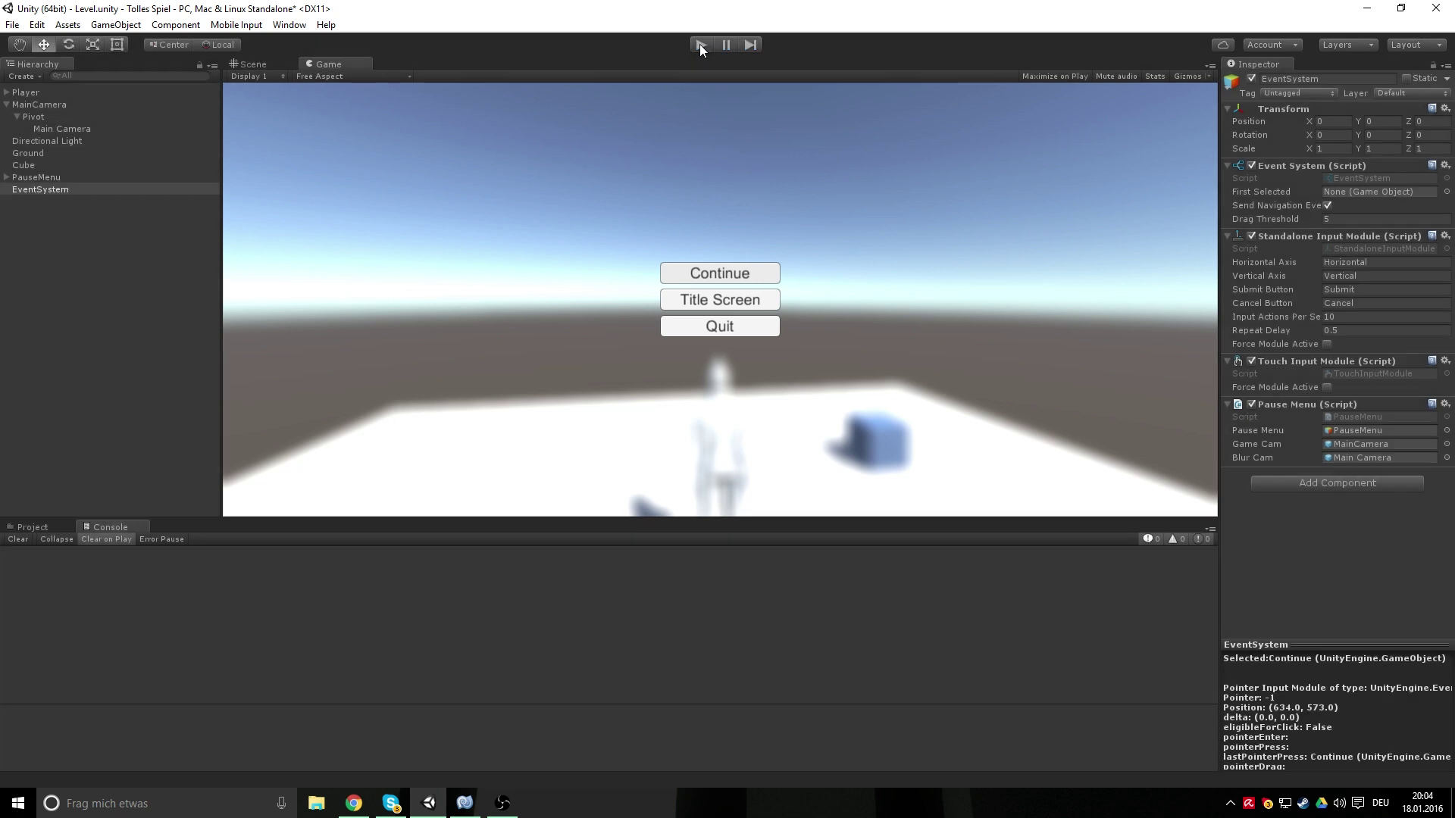
pyautogui.click(29, 525)
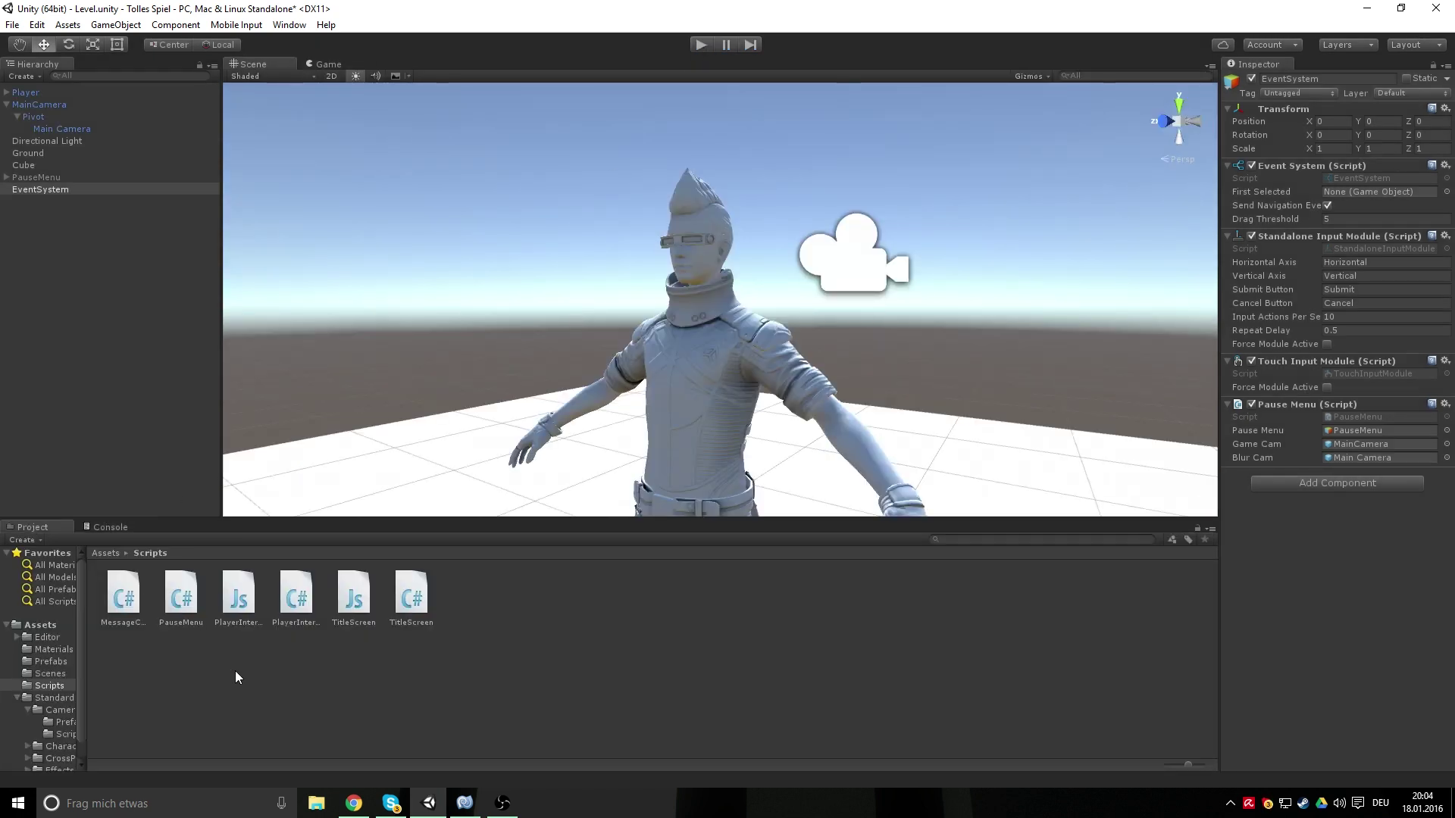
# Review the PauseMenu and PlayerInteract scripts, including PlayerInteract.js in MonoDevelop, then select the PauseMenu canvas object
pyautogui.click(180, 606)
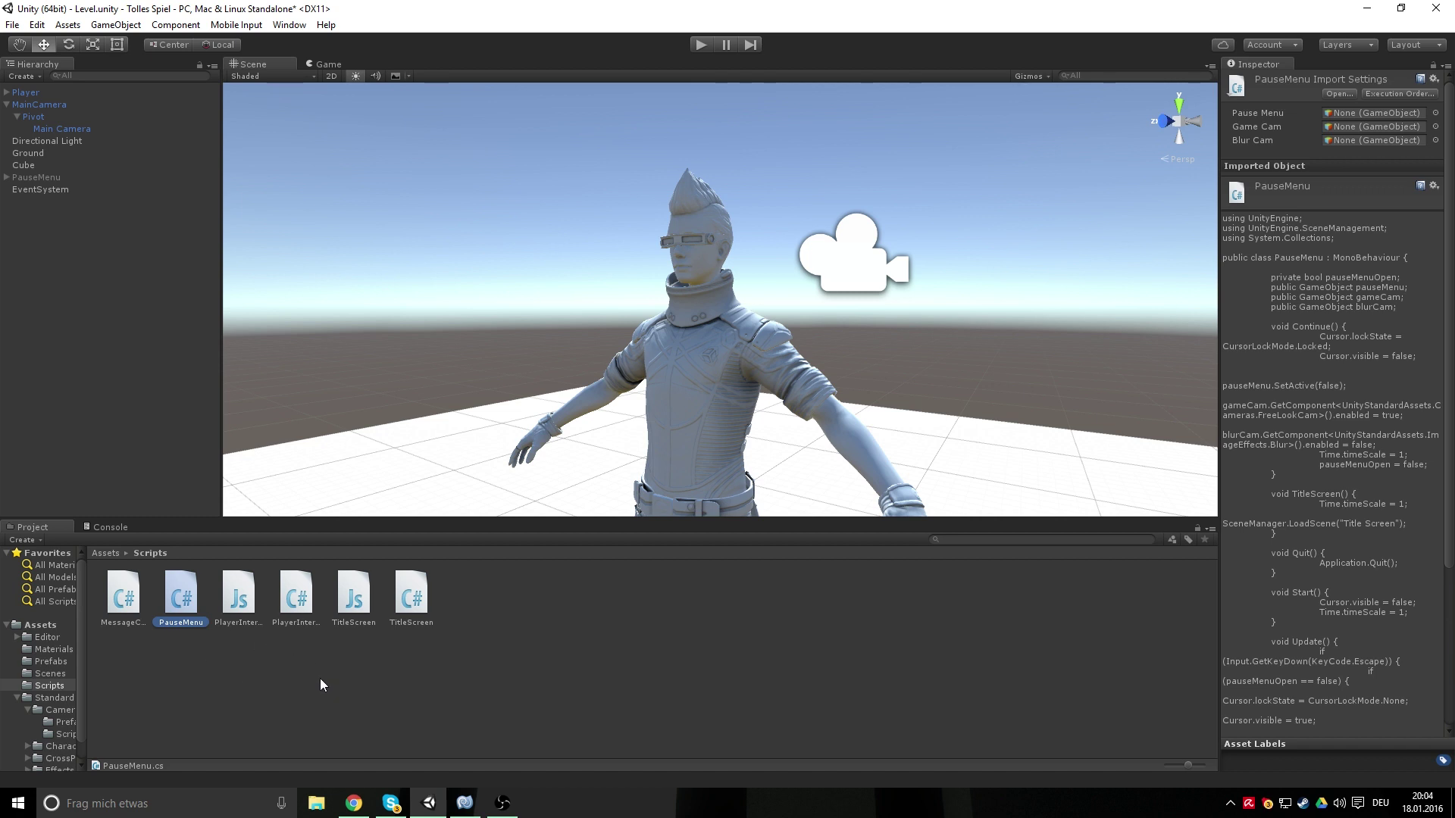
pyautogui.click(301, 606)
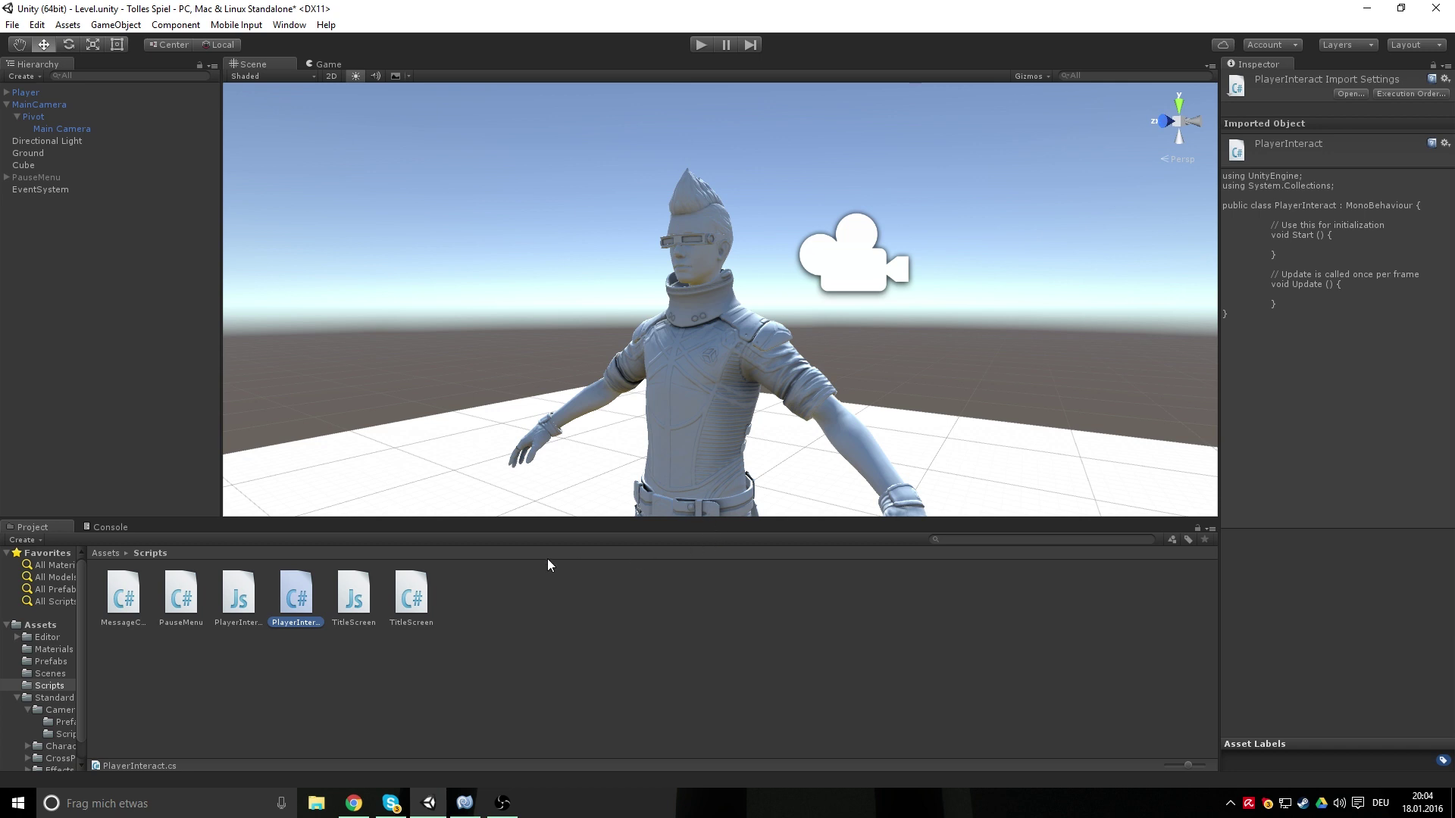
pyautogui.click(466, 804)
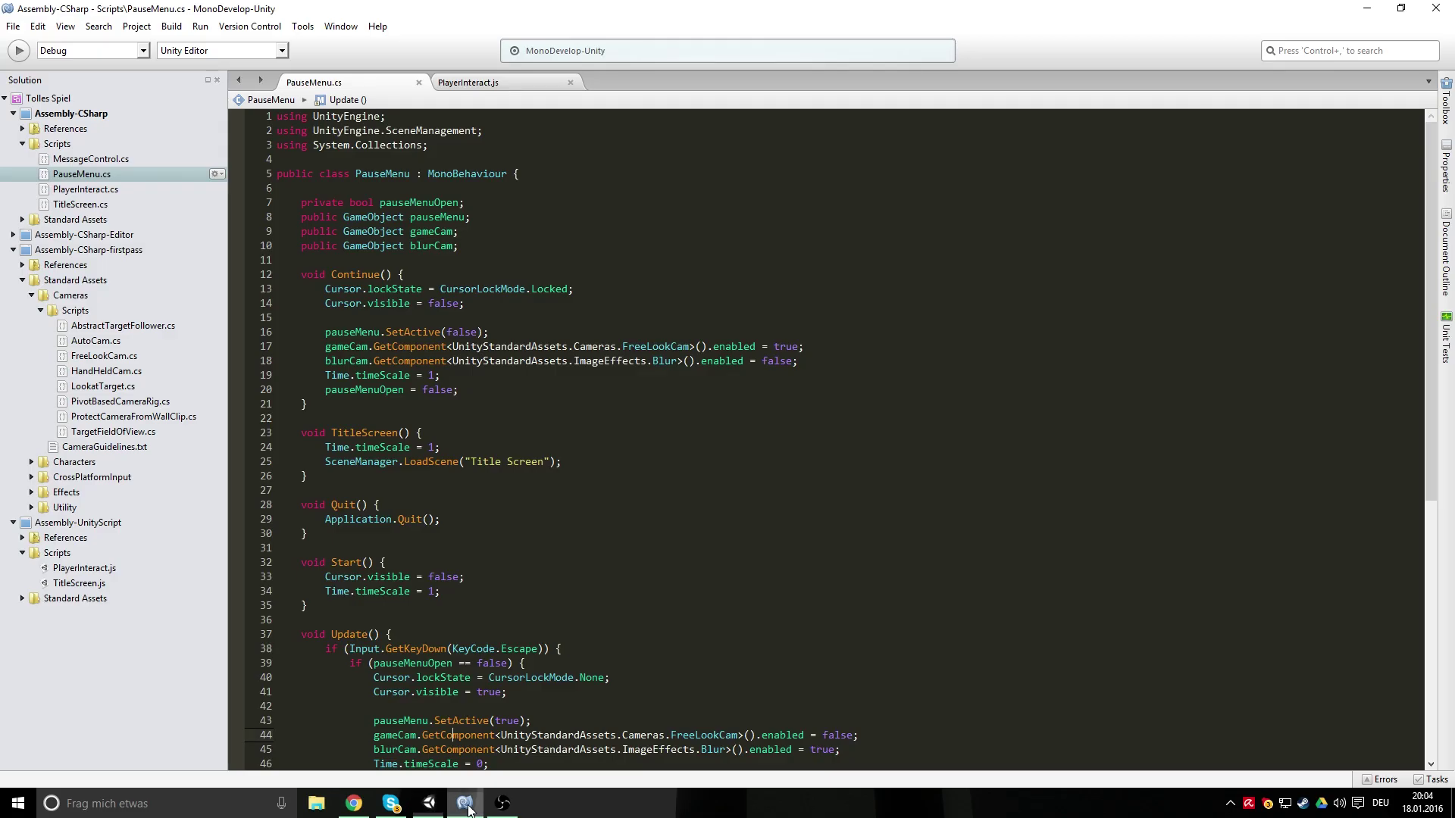
pyautogui.click(494, 85)
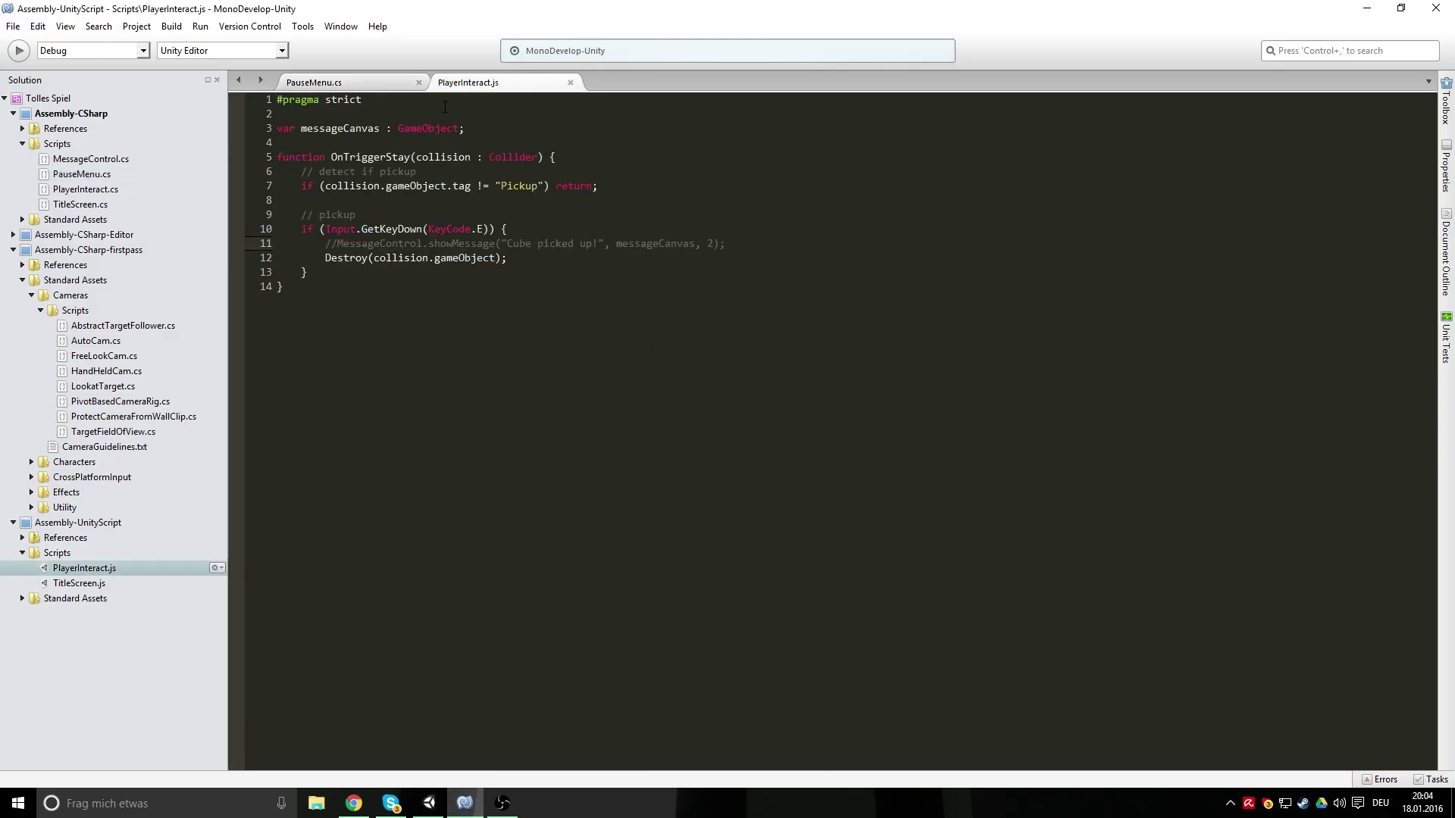
pyautogui.click(429, 803)
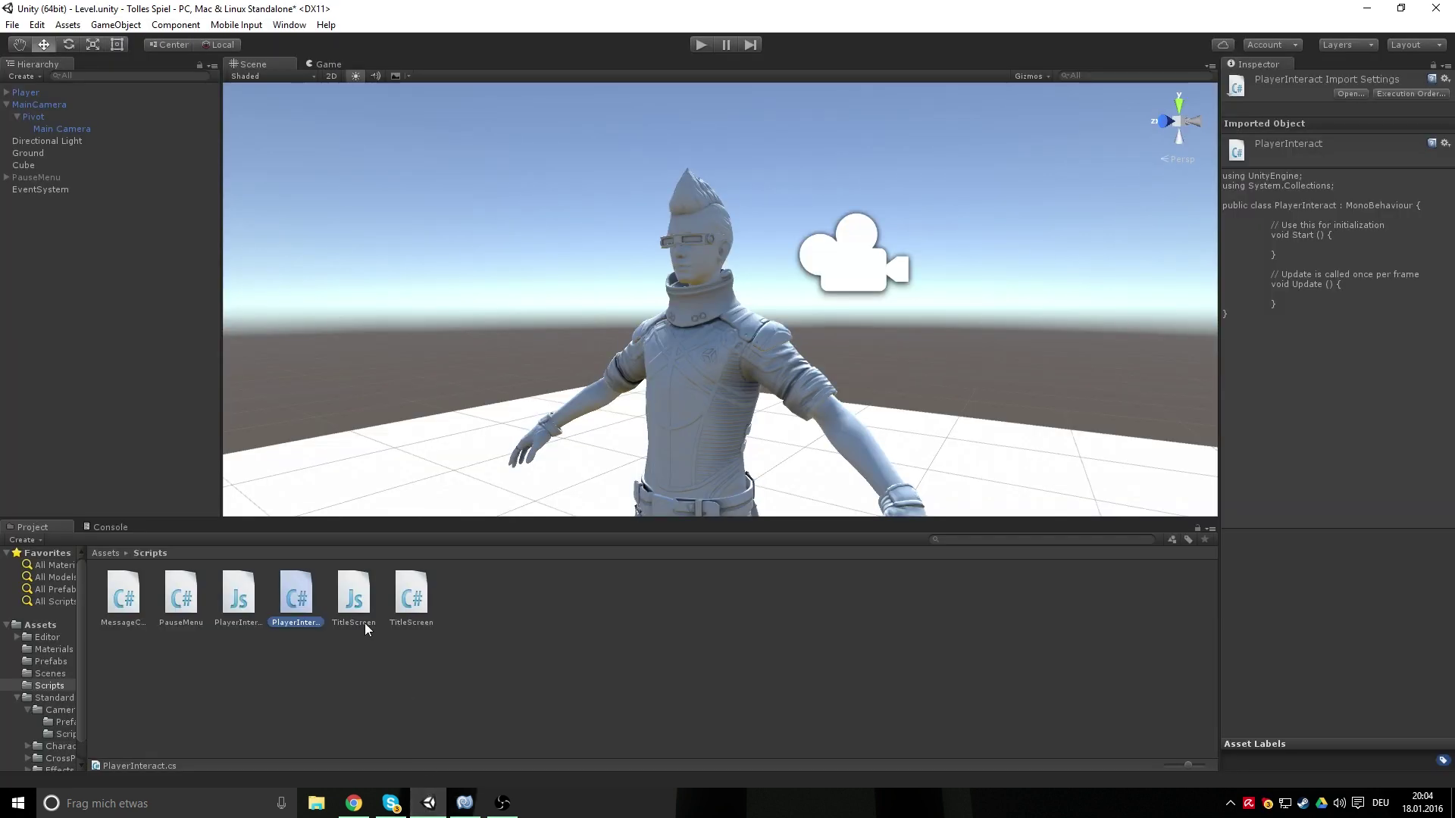
pyautogui.click(48, 177)
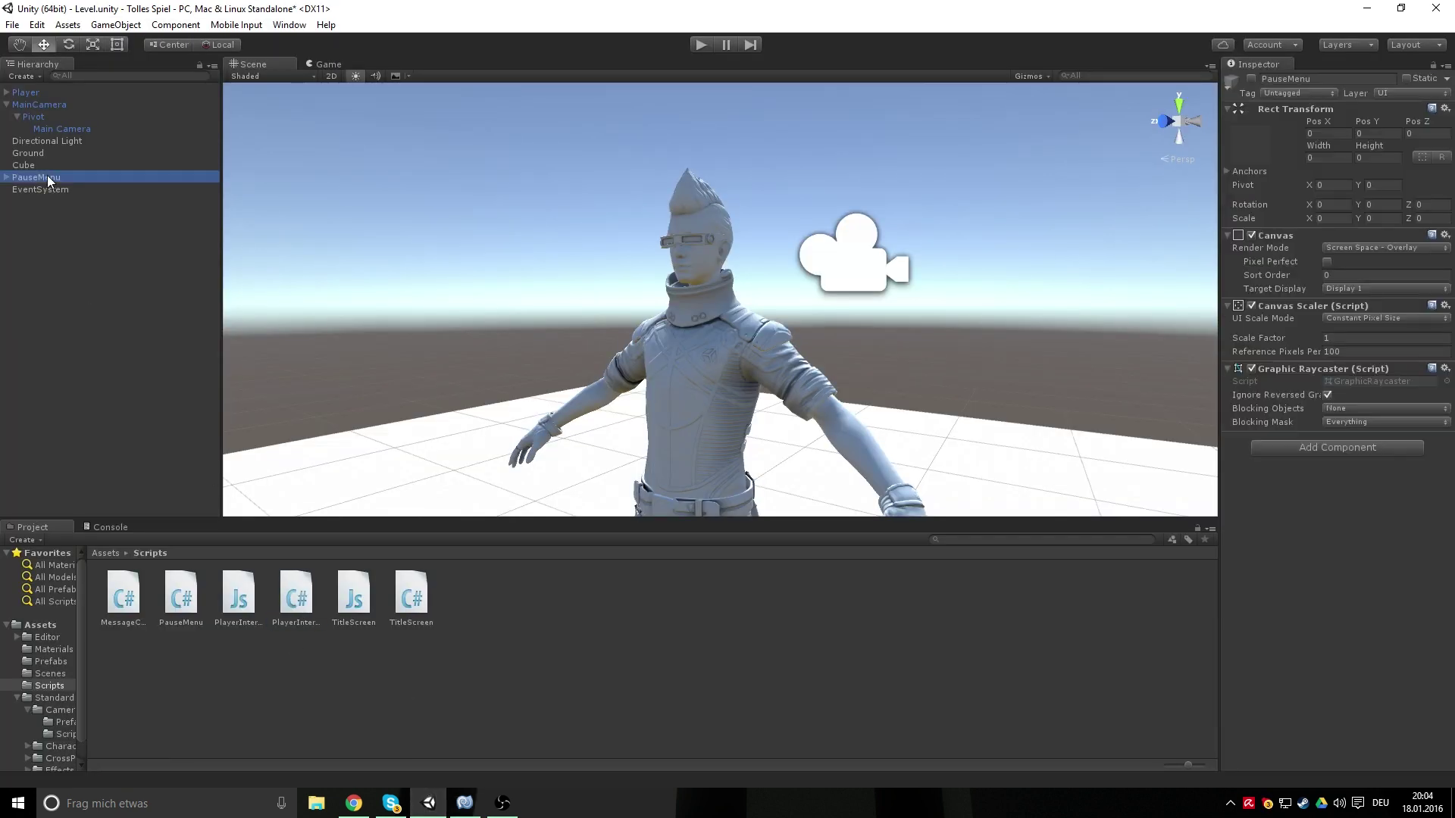
# Select the Continue button under PauseMenu, set EventSystem as its On Click target, and list PauseMenu functions
pyautogui.click(6, 178)
pyautogui.click(17, 190)
pyautogui.click(38, 199)
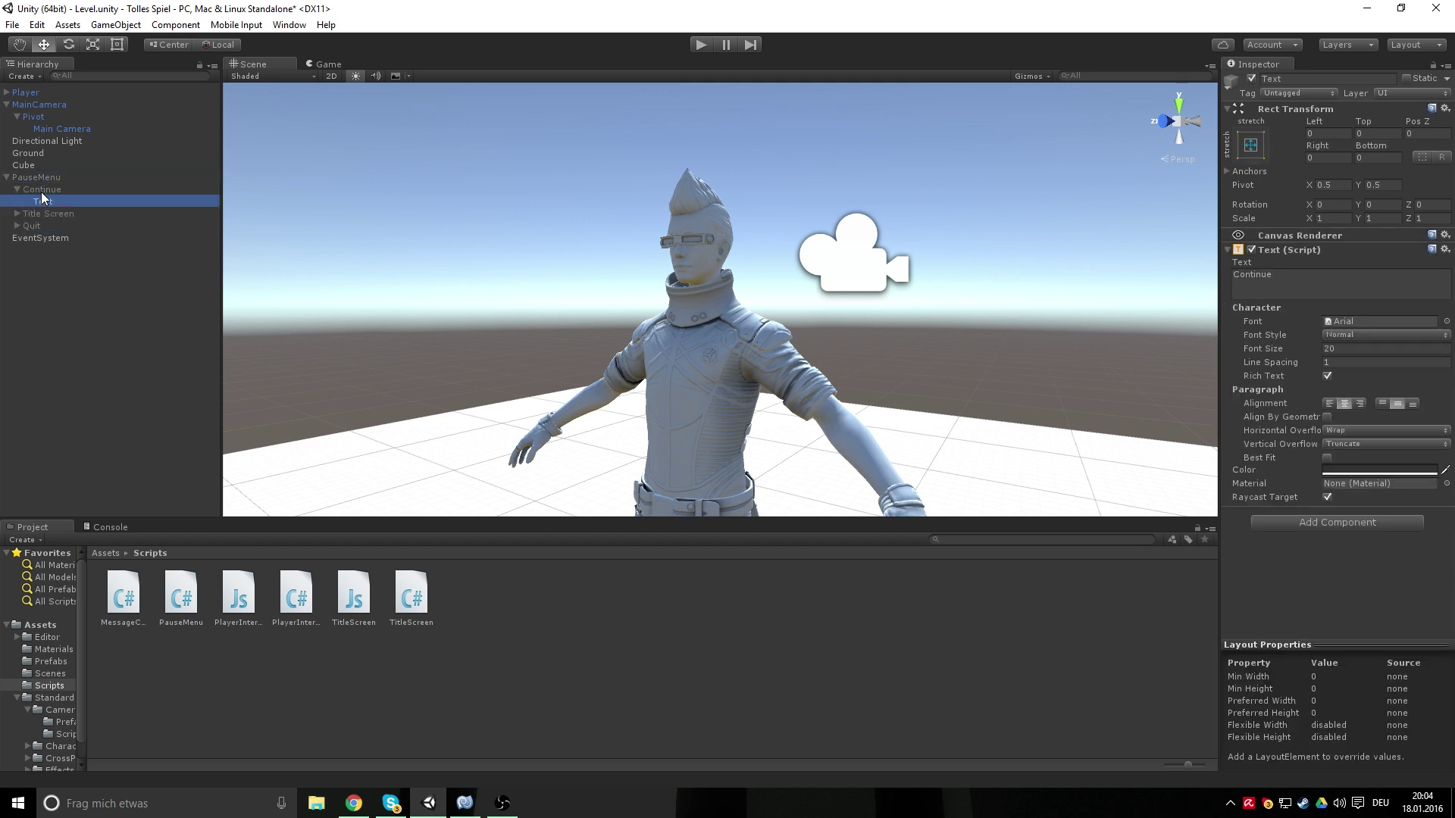
pyautogui.click(18, 190)
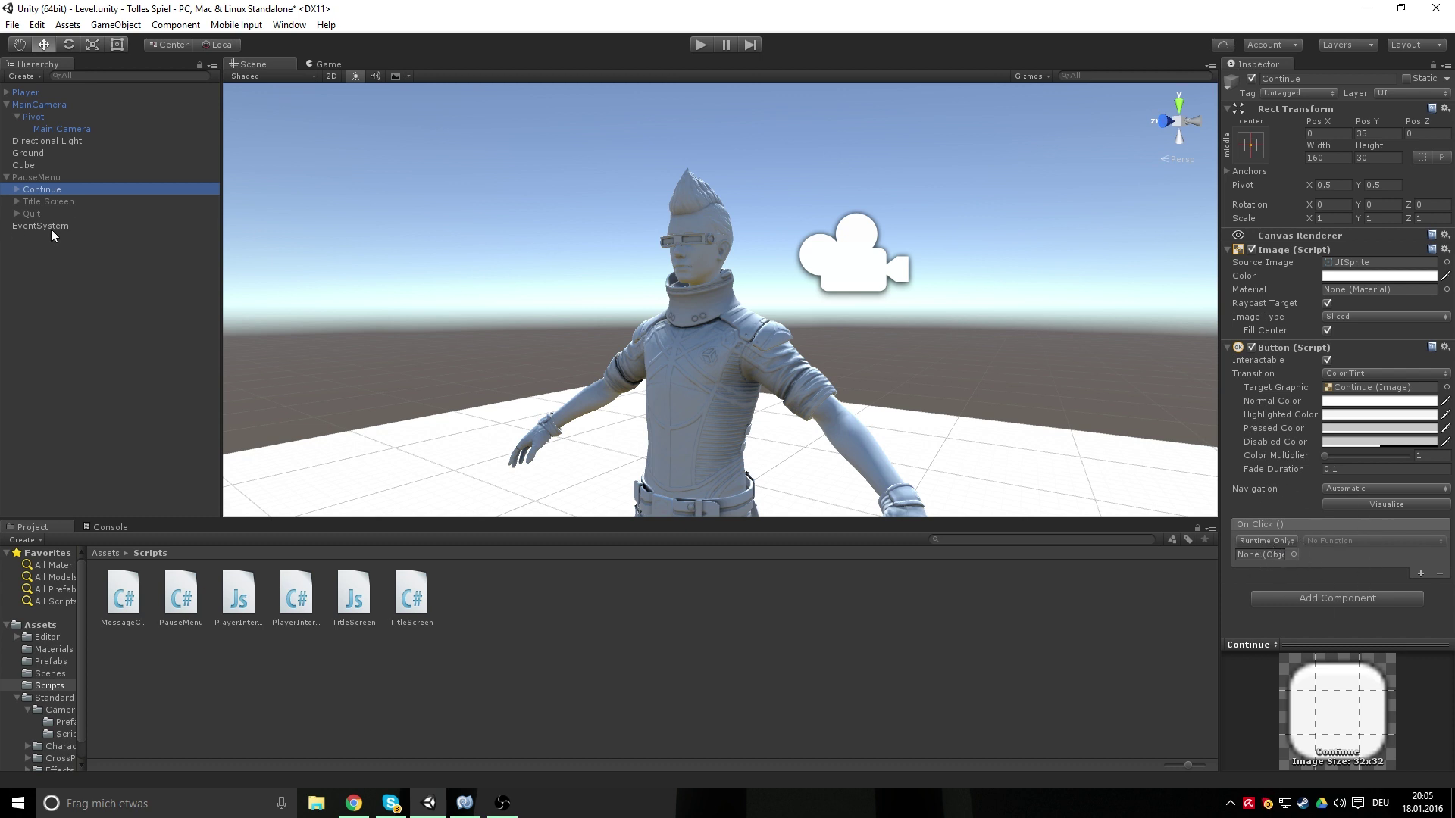
pyautogui.moveTo(49, 228); pyautogui.dragTo(1267, 557)
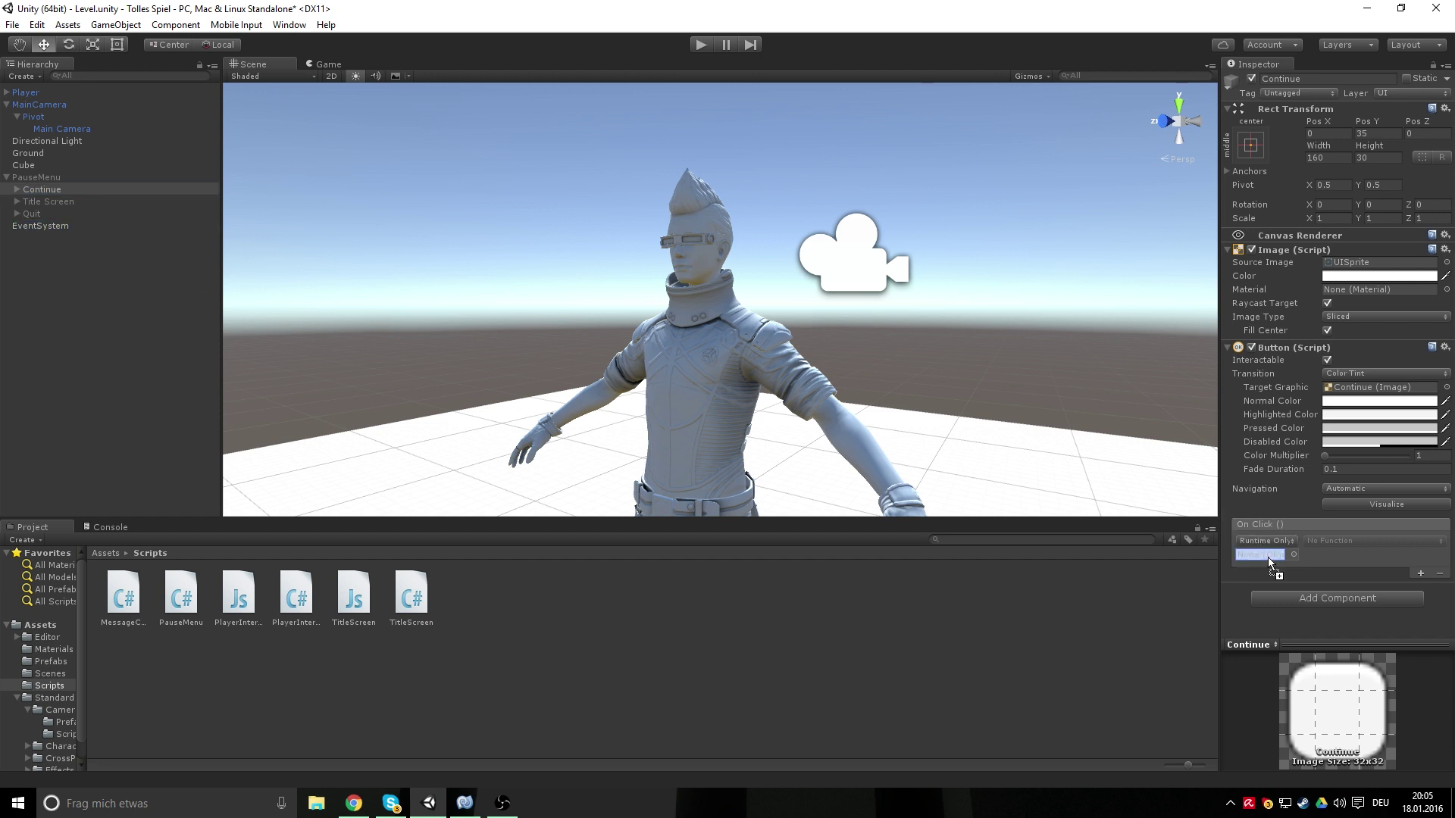
pyautogui.click(1364, 540)
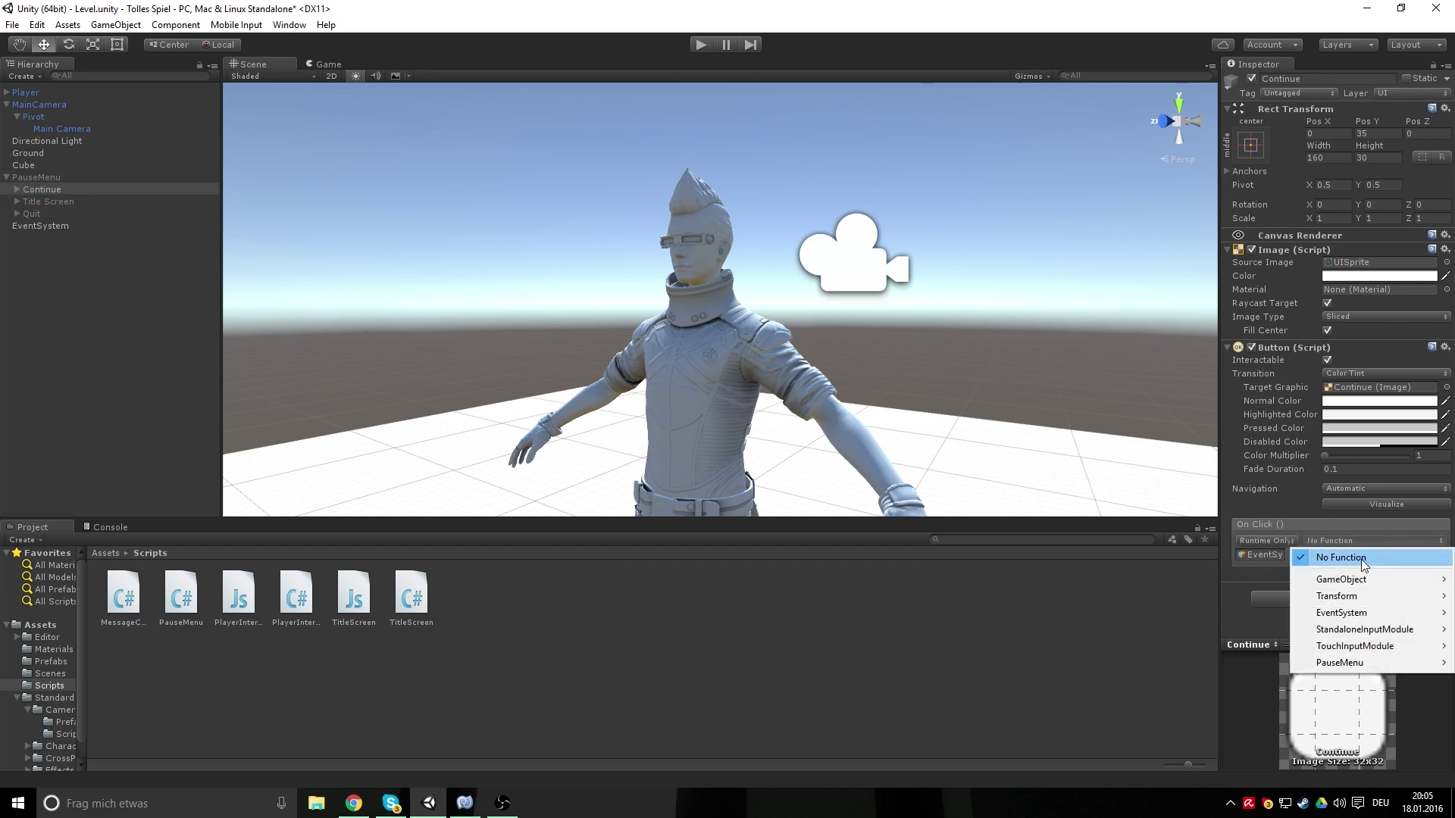
pyautogui.moveTo(1338, 662)
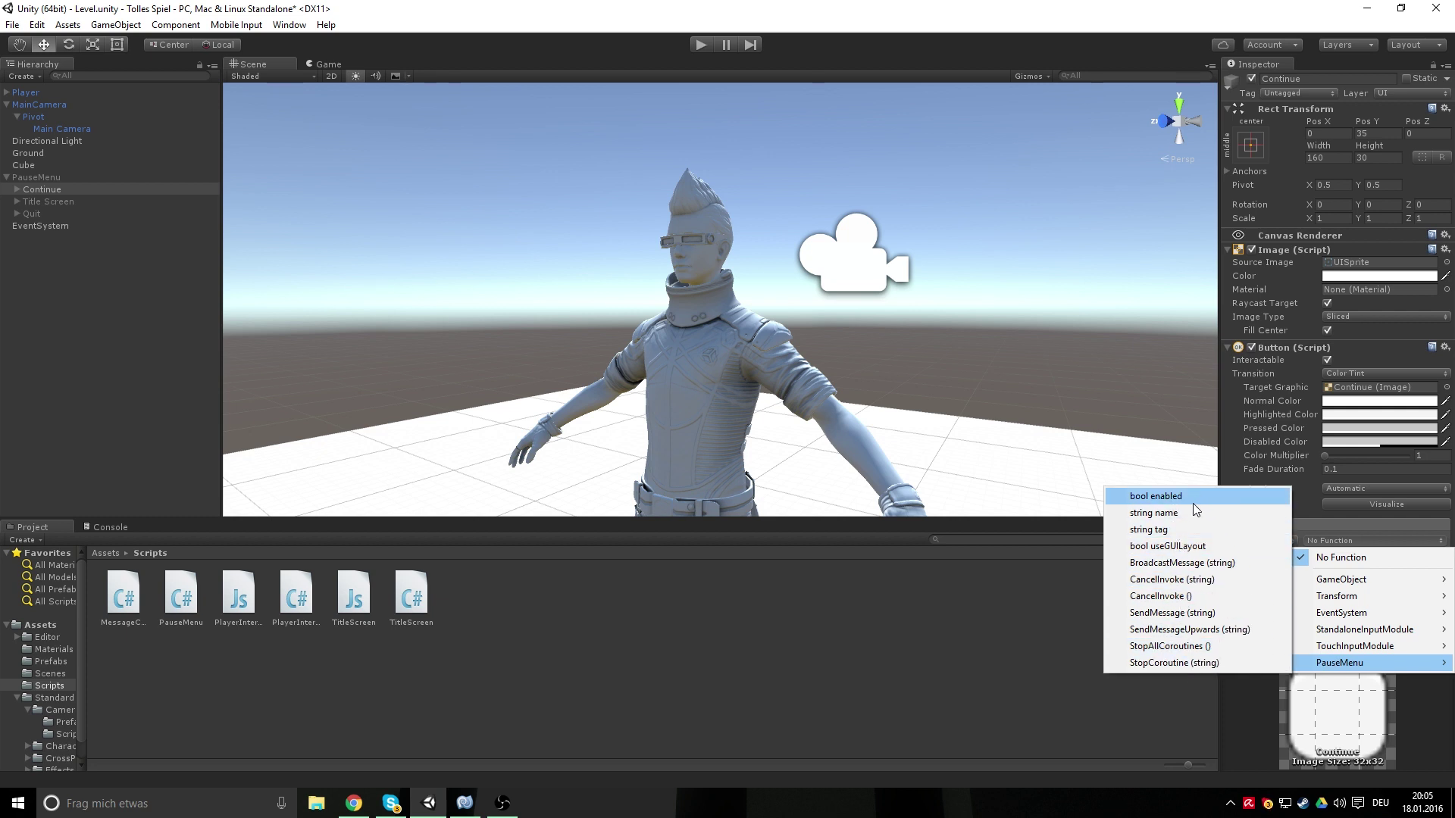
# In PauseMenu.cs, make Continue() and TitleScreen() public and save the script
pyautogui.click(459, 808)
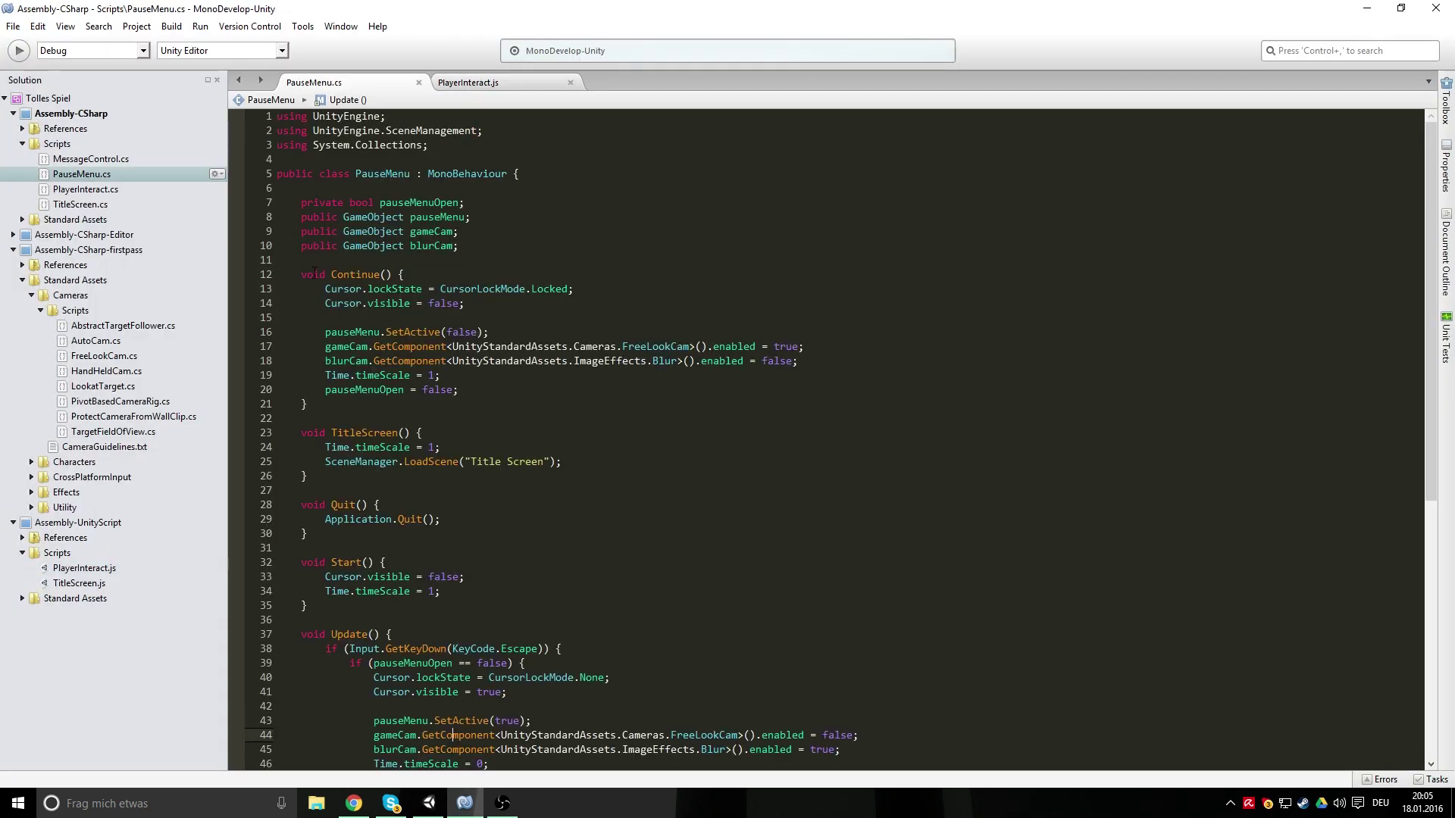
pyautogui.click(302, 274)
pyautogui.write('public')
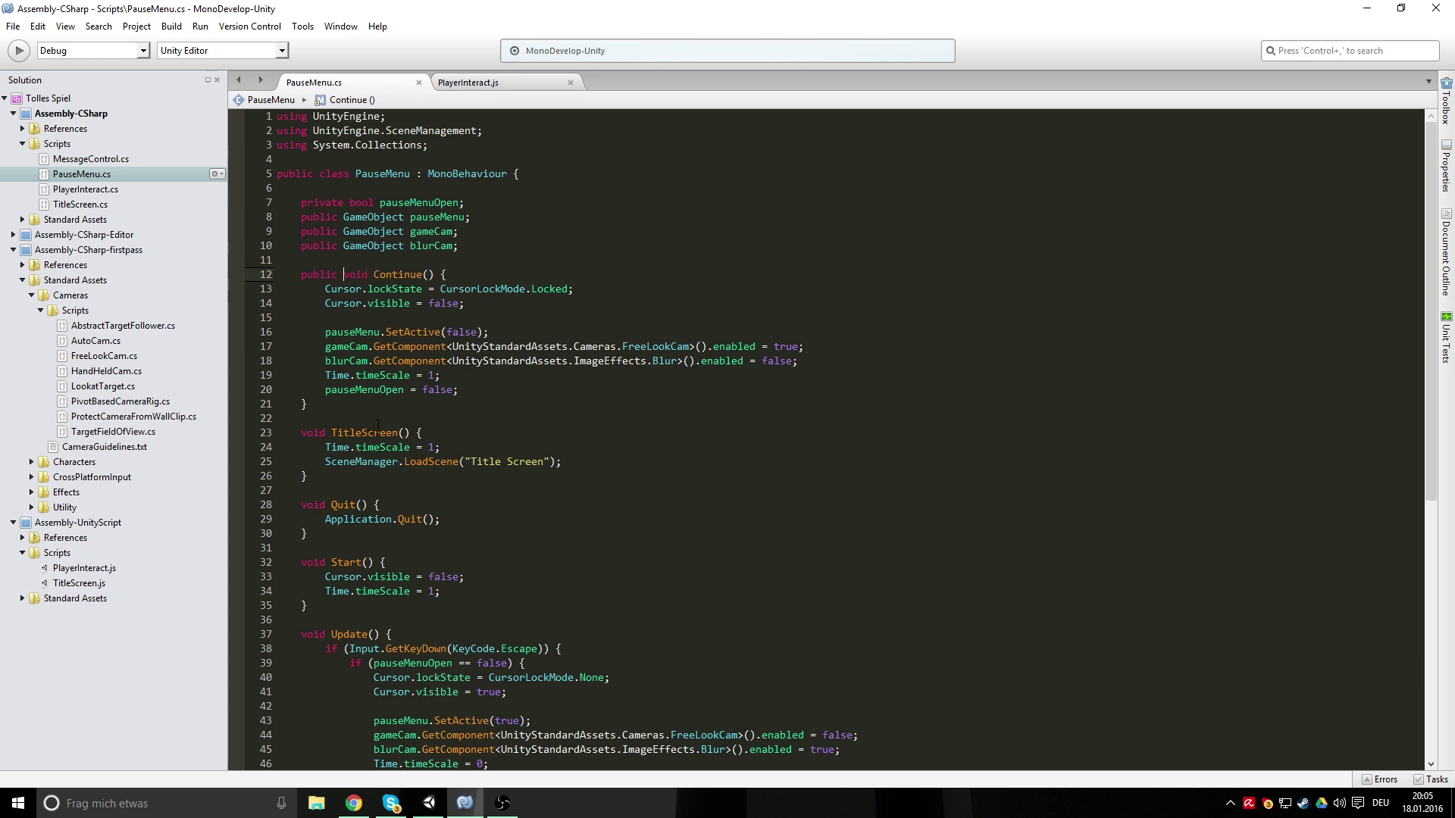
pyautogui.click(302, 433)
pyautogui.write('pu')
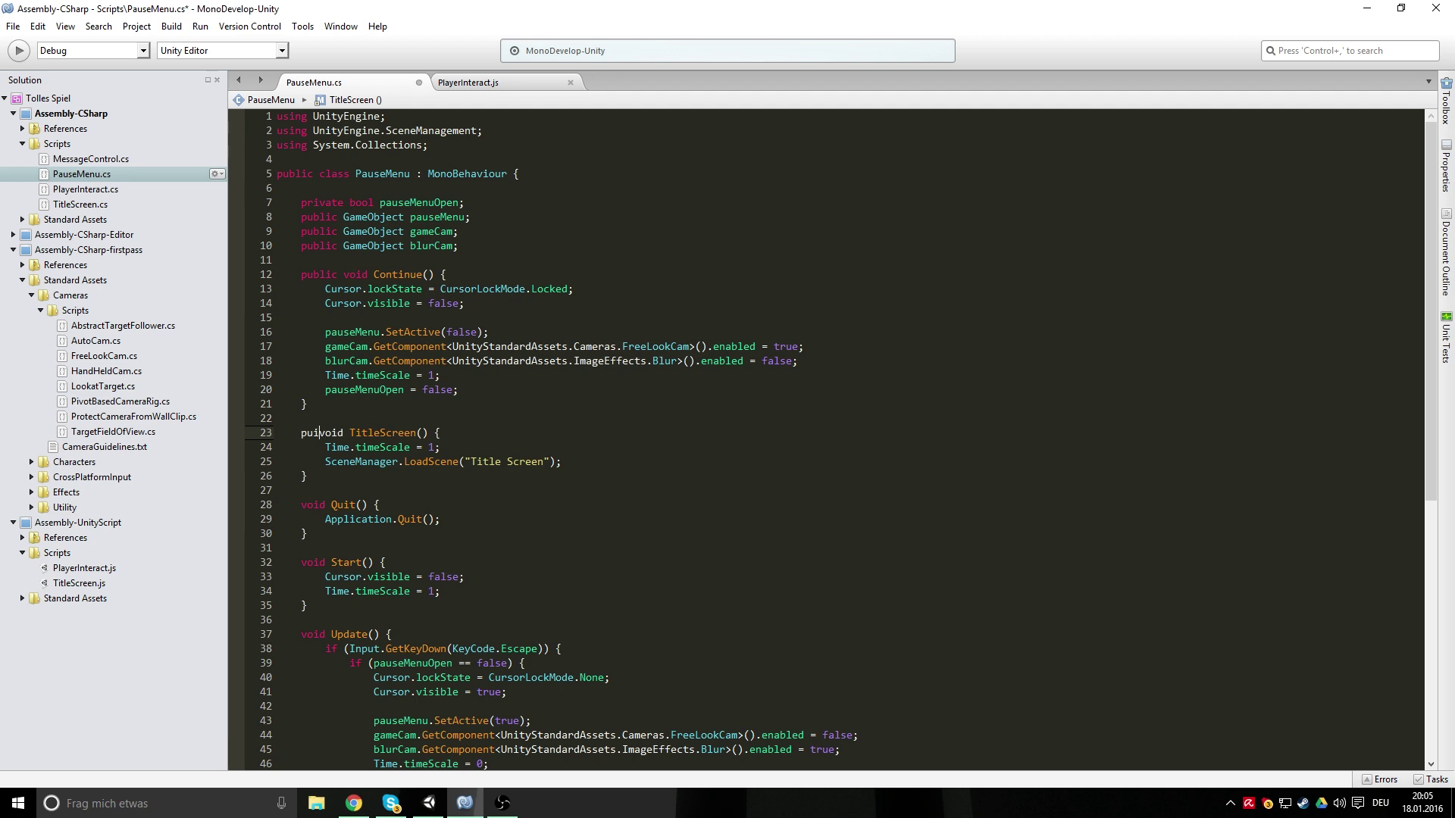
pyautogui.write('blic')
pyautogui.hotkey('ctrl', 's')
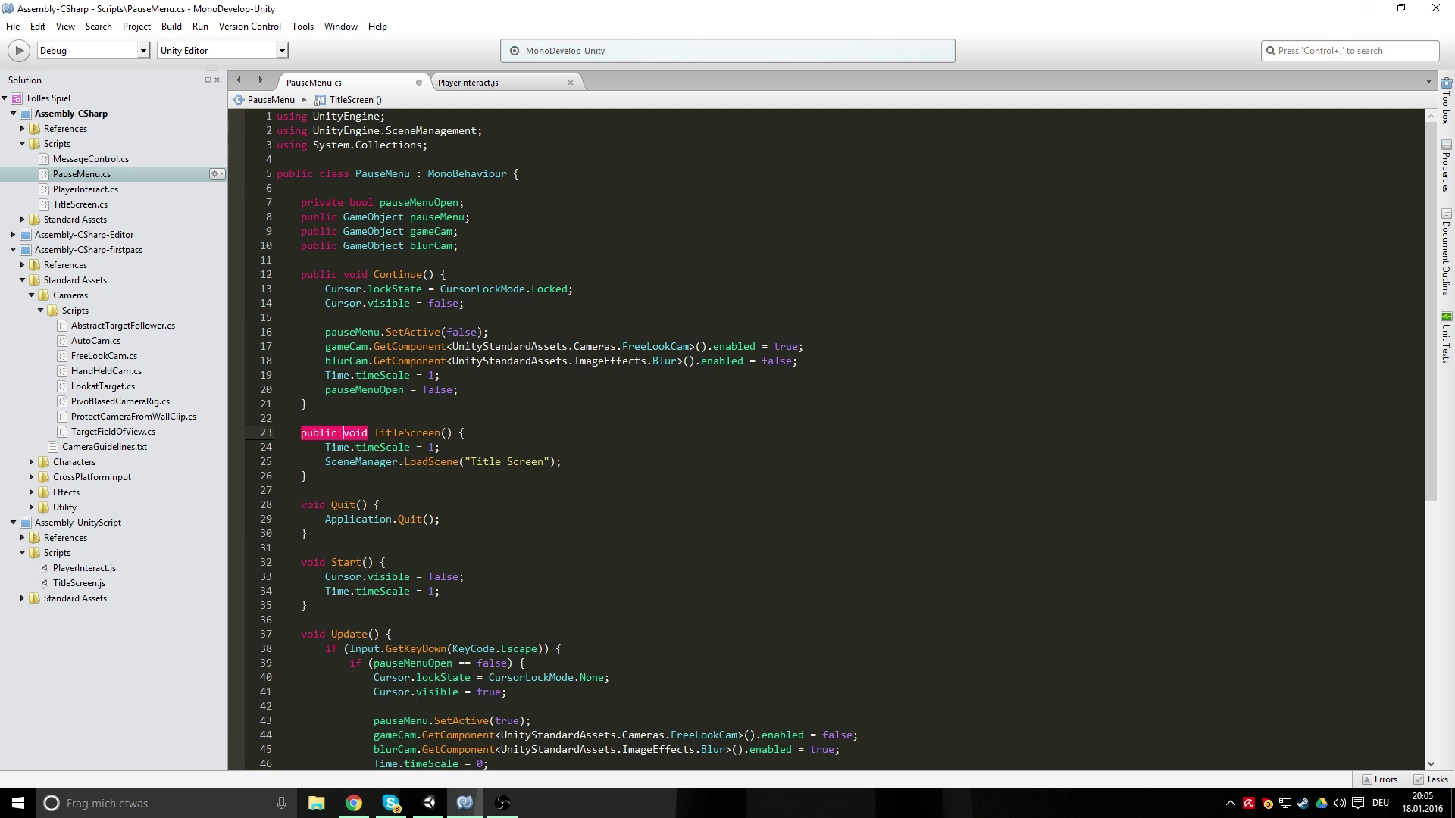
# Make Quit() public as well, then return to the Unity editor
pyautogui.scroll(-4, 489, 490)
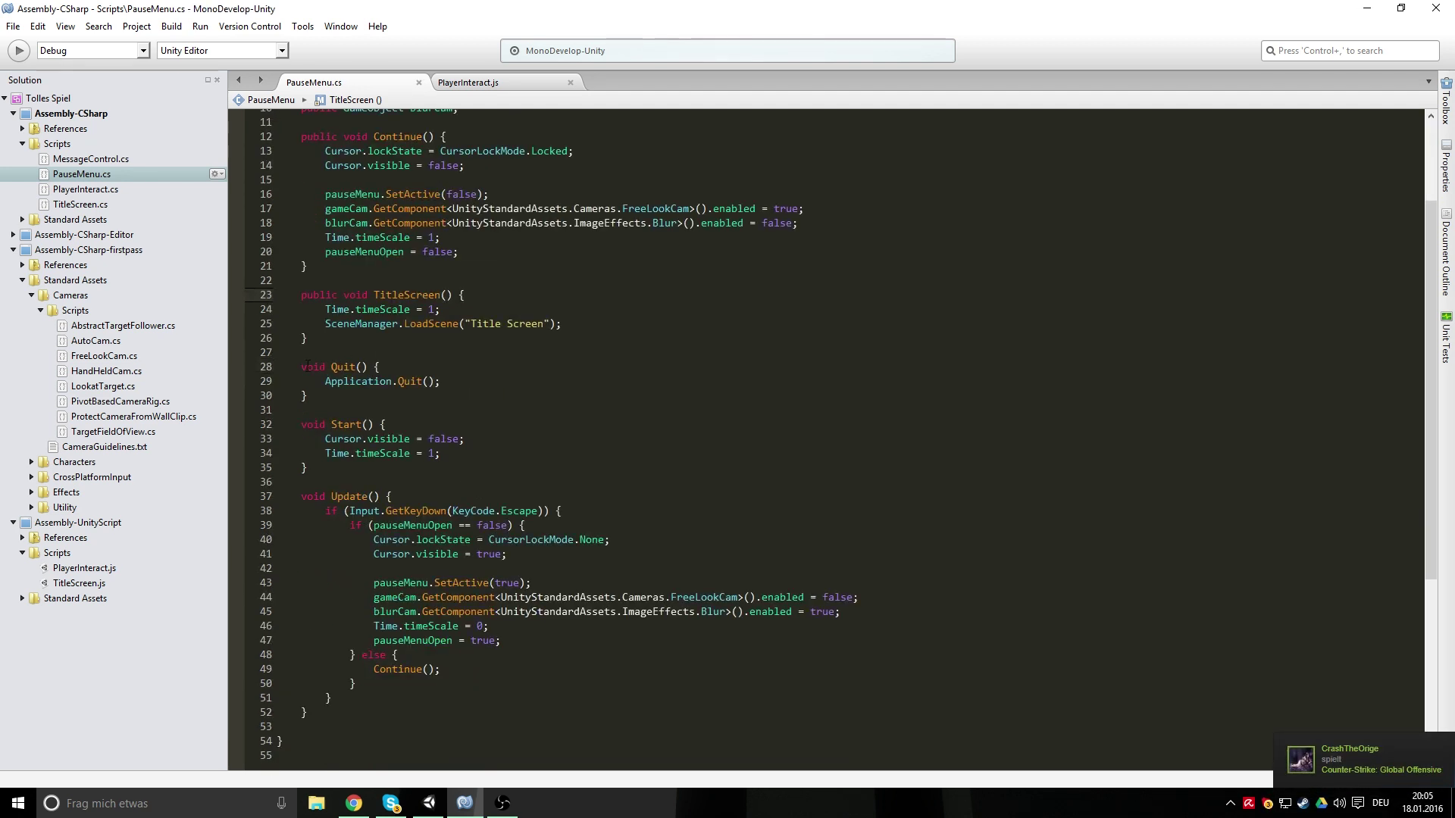
pyautogui.click(302, 366)
pyautogui.write('public')
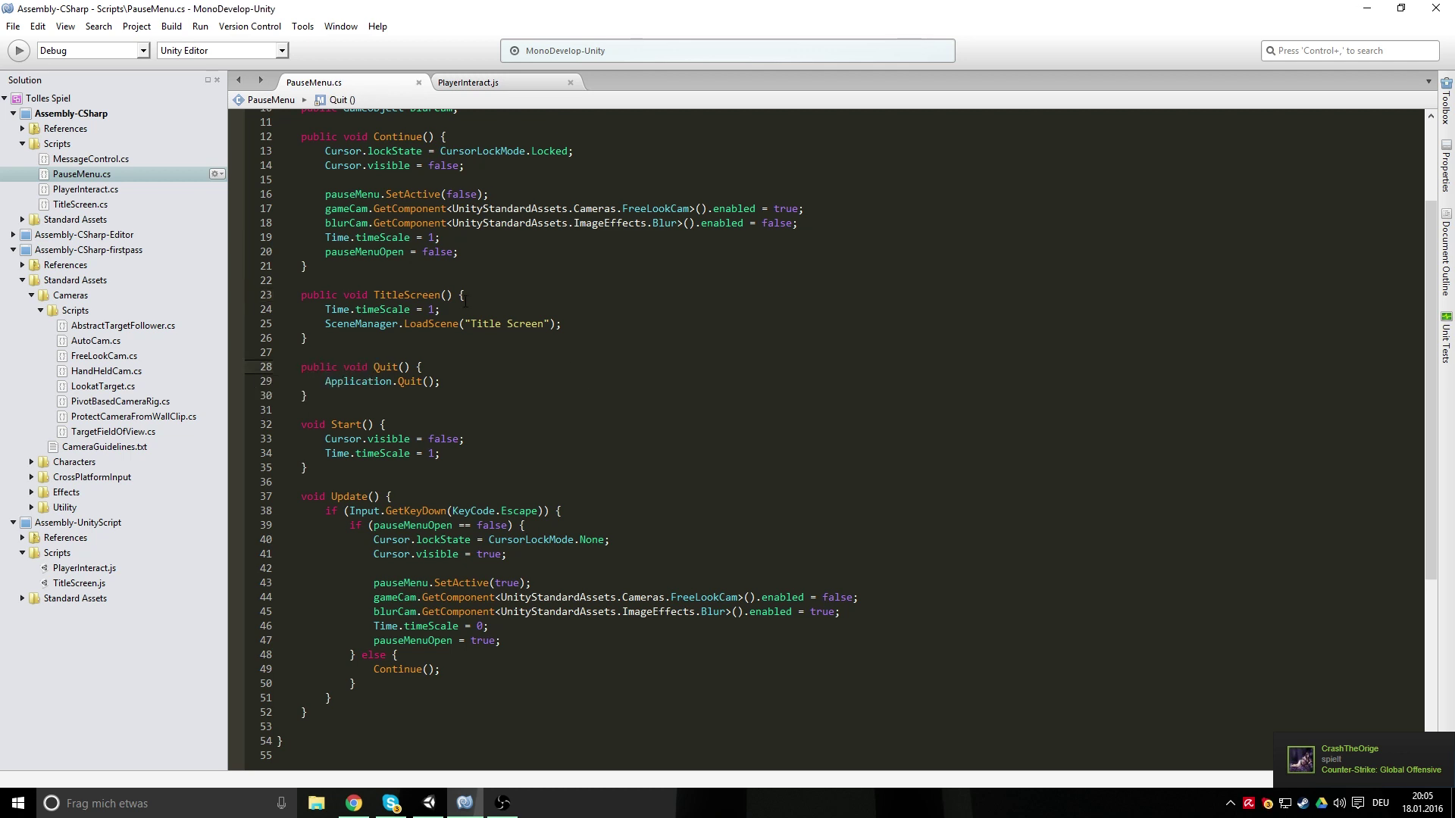
pyautogui.click(512, 464)
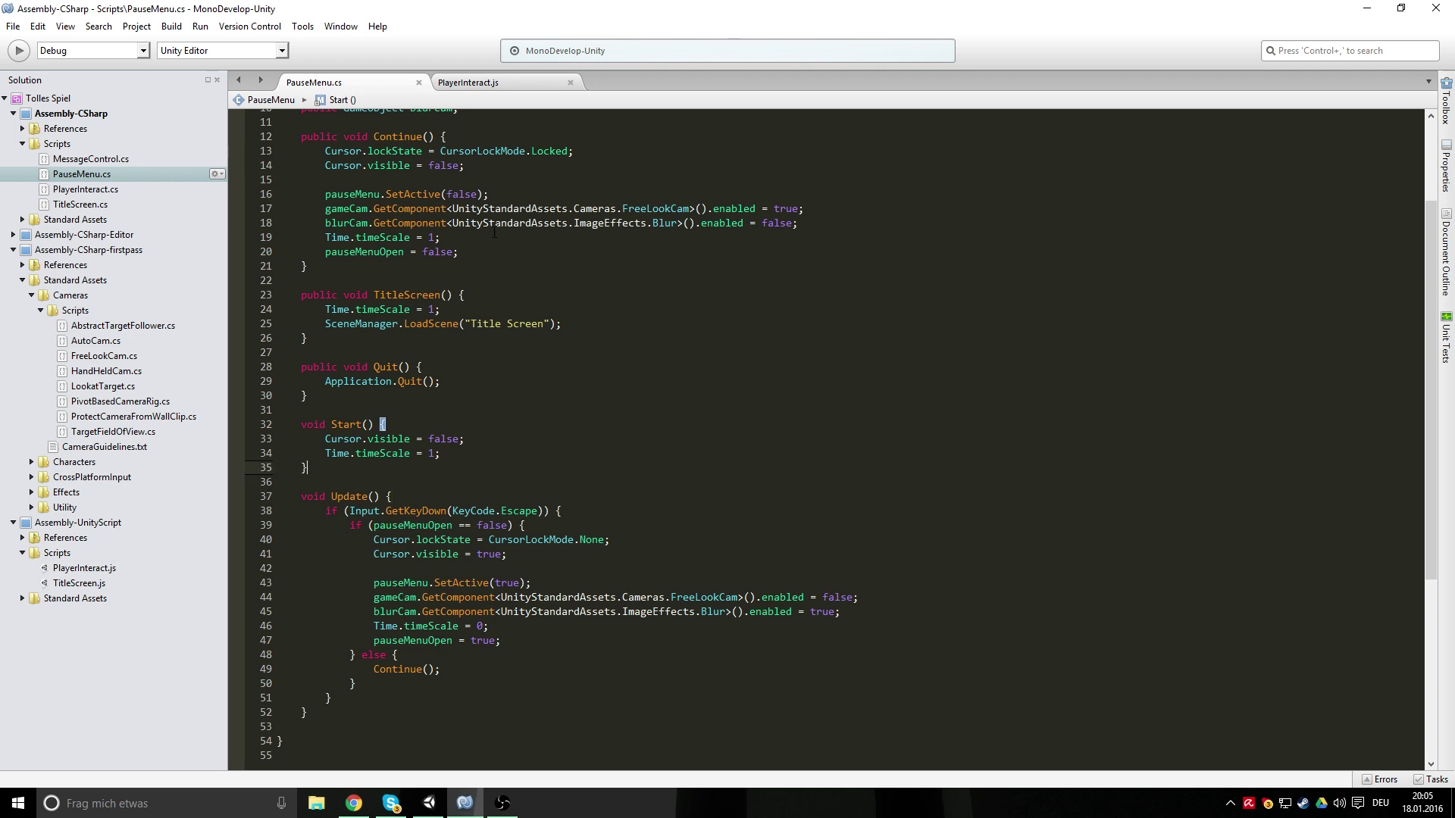
pyautogui.click(429, 802)
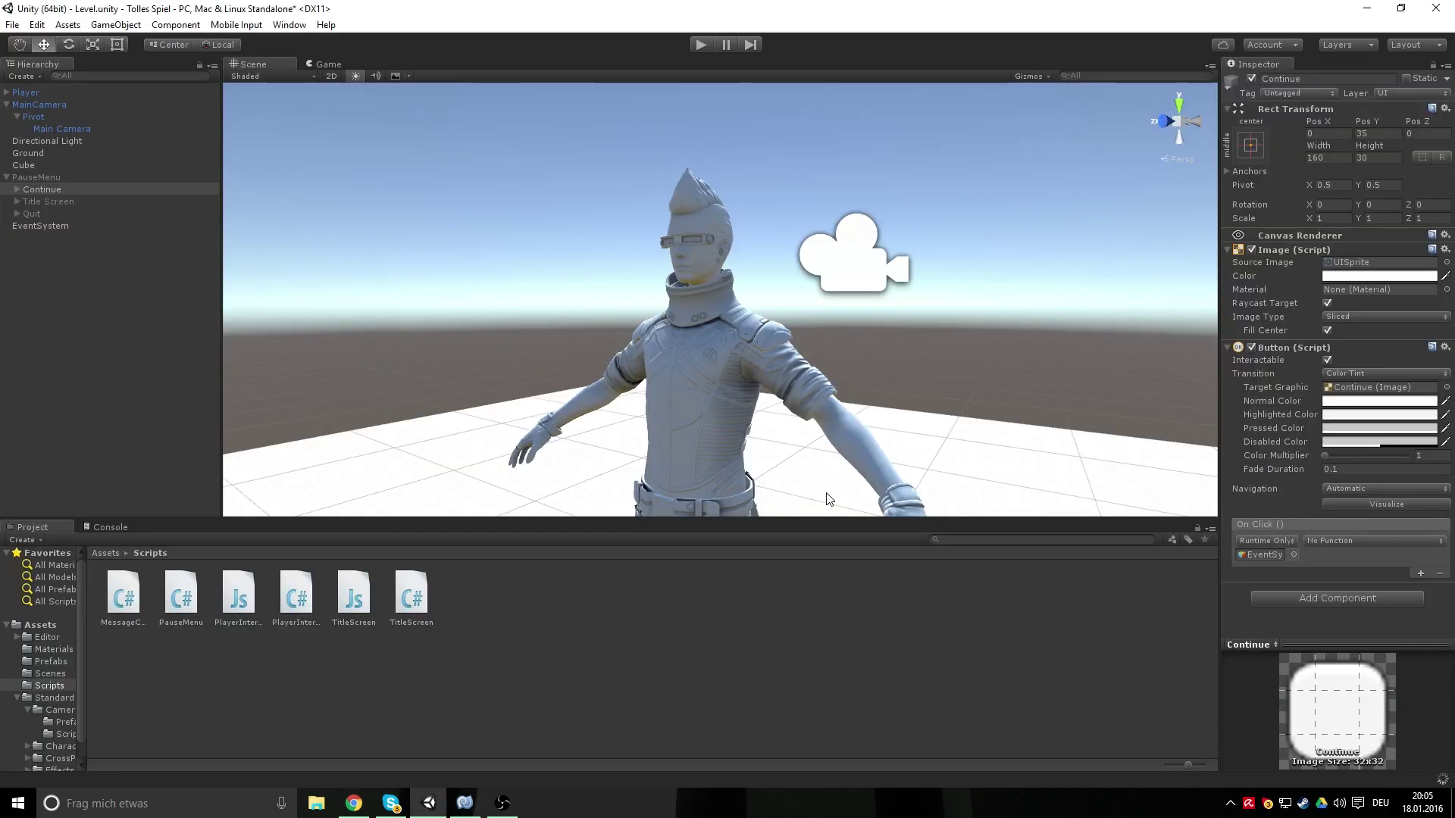
# Set the Continue button's On Click to call PauseMenu.Continue
pyautogui.click(1361, 541)
pyautogui.moveTo(1339, 664)
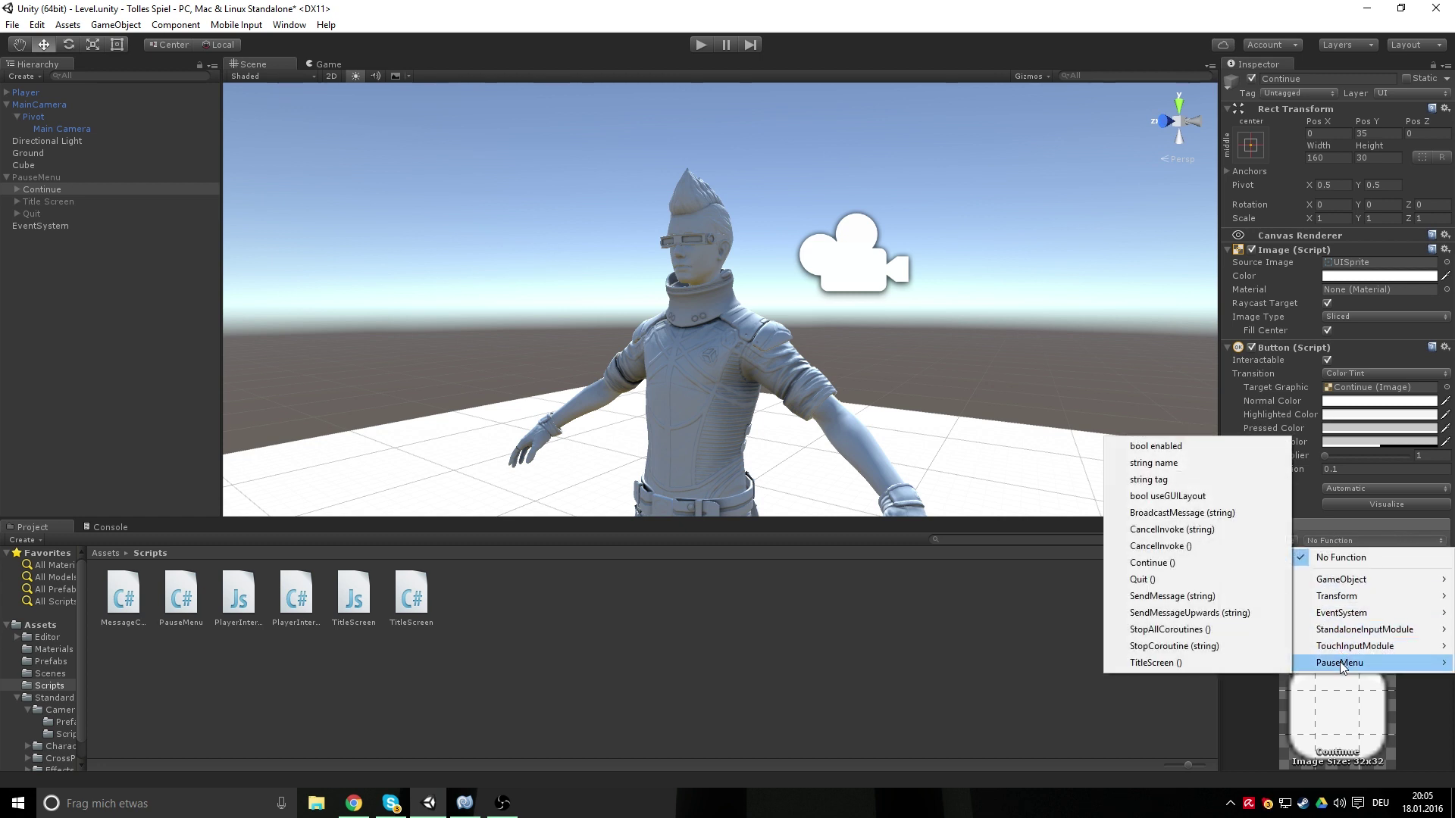
pyautogui.click(1163, 563)
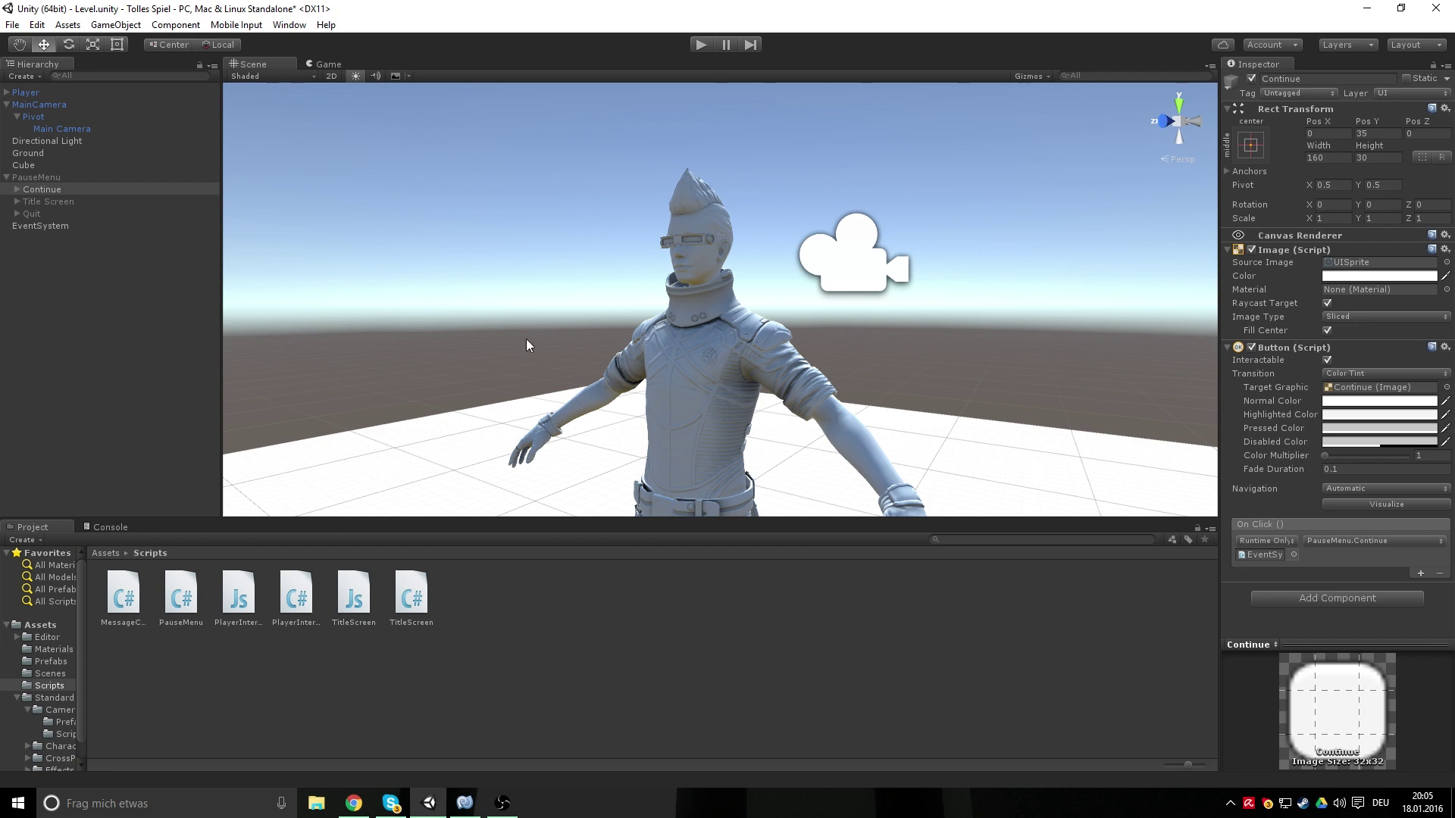
# Give the Title Screen button an EventSystem On Click target calling PauseMenu.TitleScreen
pyautogui.click(76, 203)
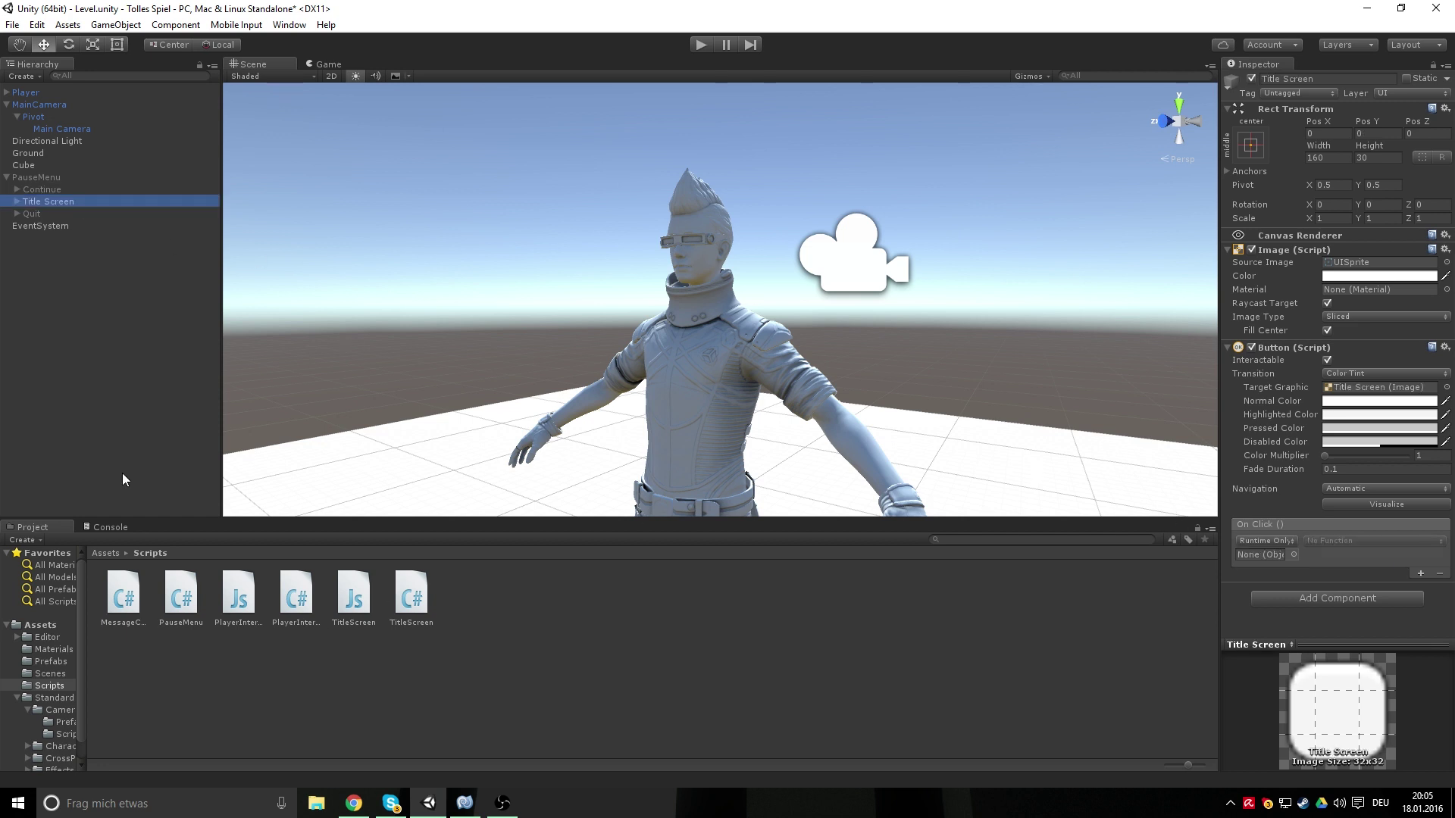
pyautogui.moveTo(41, 227); pyautogui.dragTo(1262, 554)
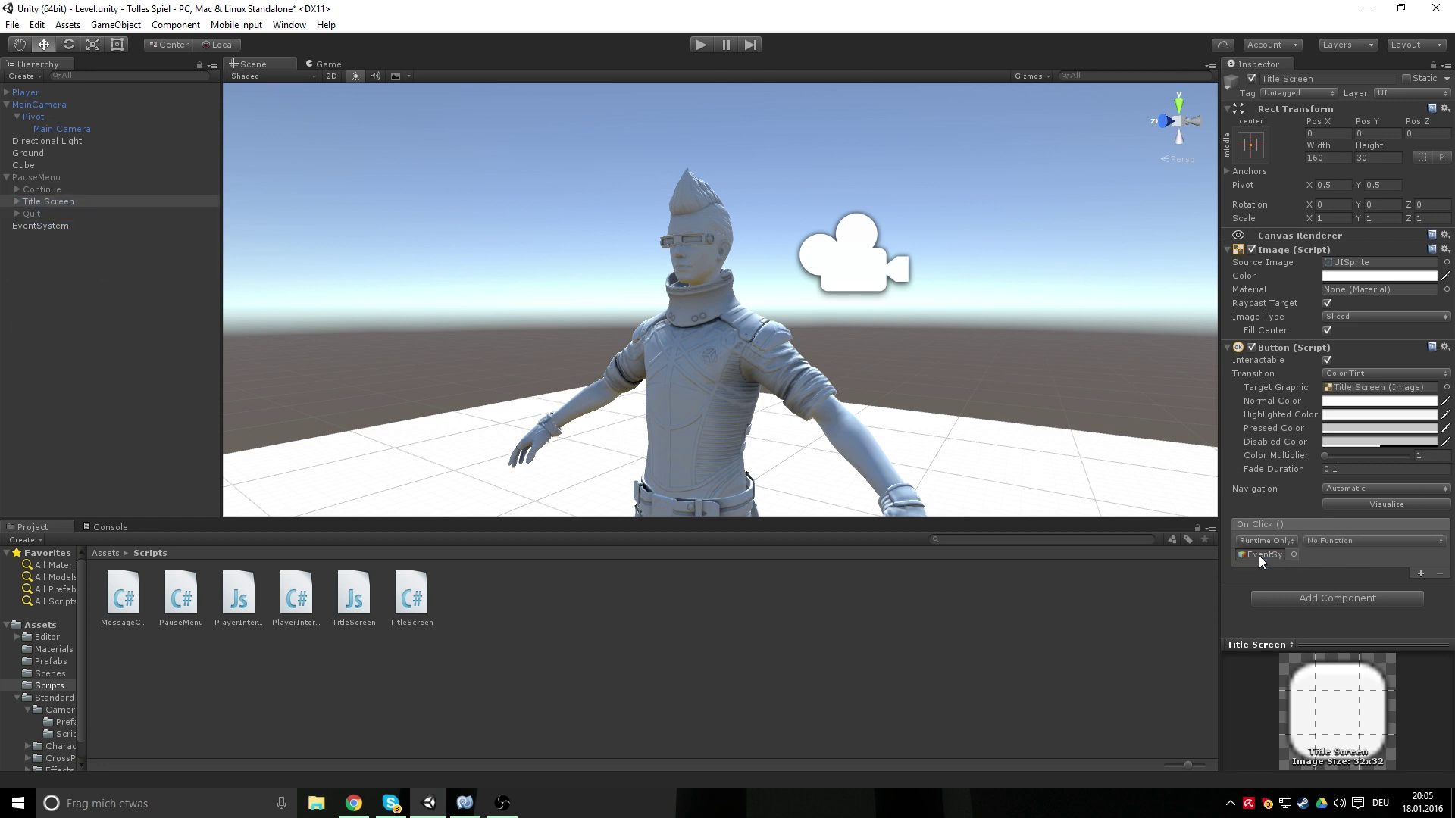
pyautogui.click(1356, 541)
pyautogui.moveTo(1342, 662)
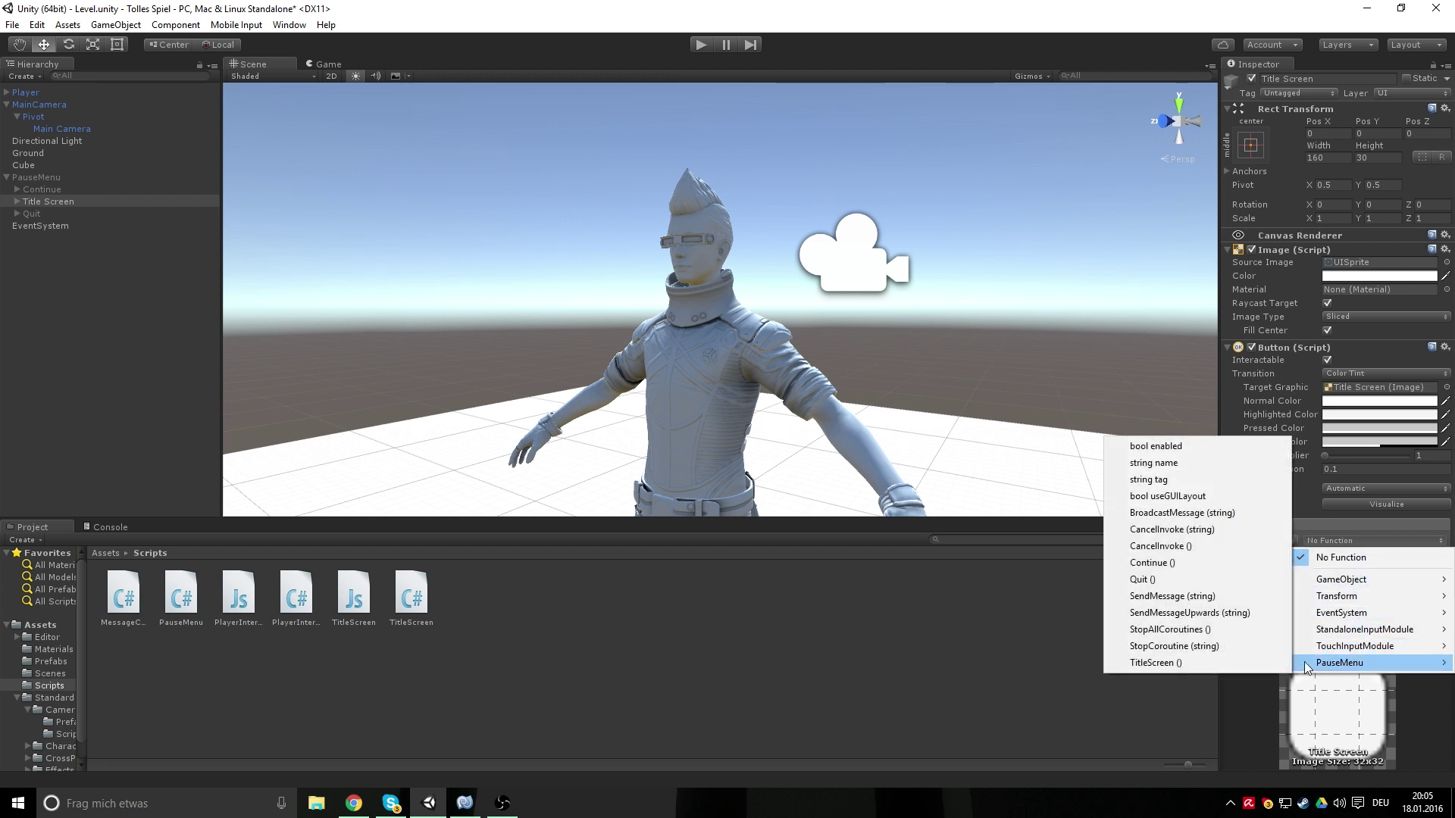
pyautogui.click(1175, 664)
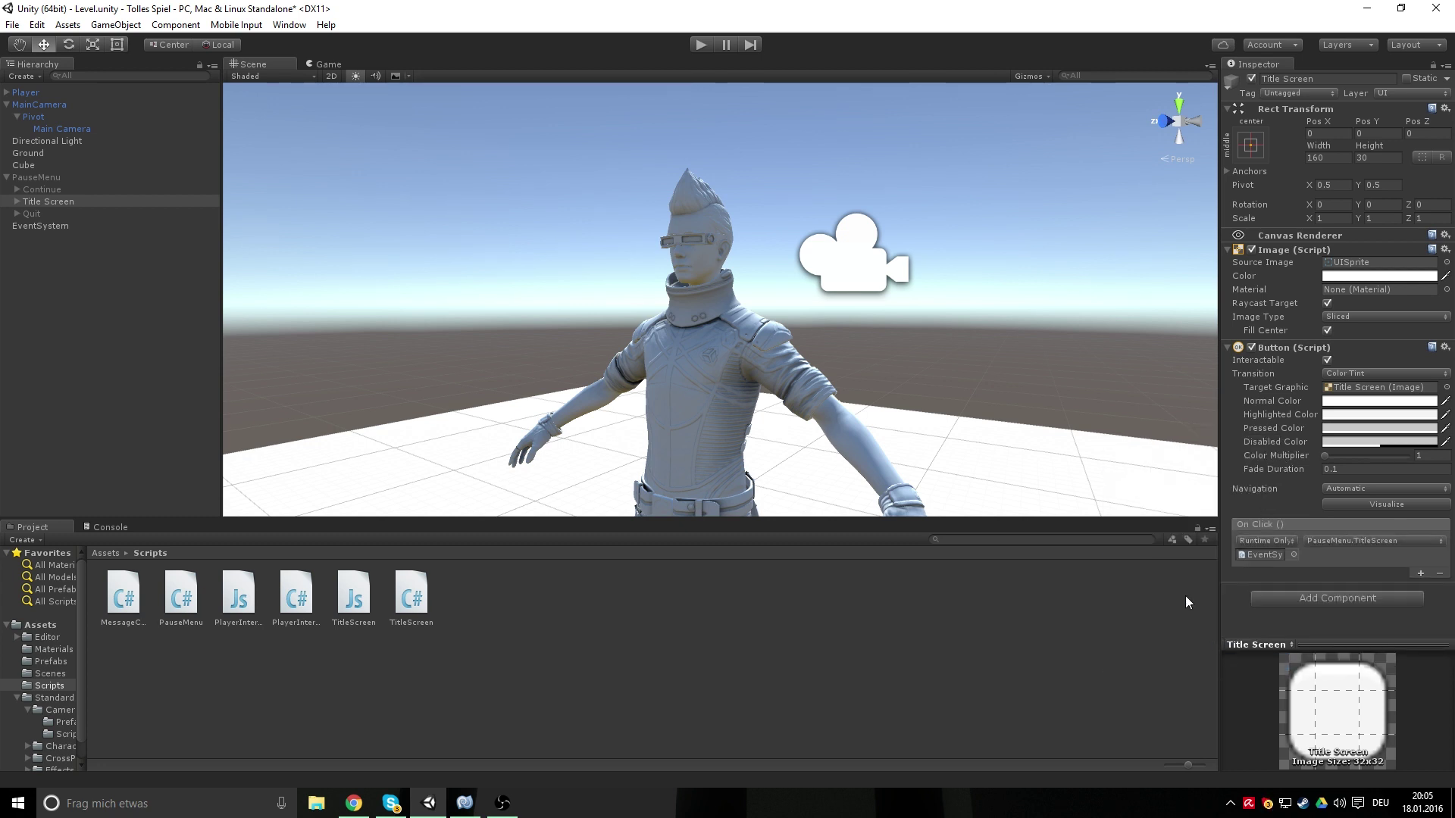
# Replace the accidental Quit target on Title Screen with EventSystem and reassign PauseMenu.TitleScreen
pyautogui.moveTo(43, 216); pyautogui.dragTo(1261, 555)
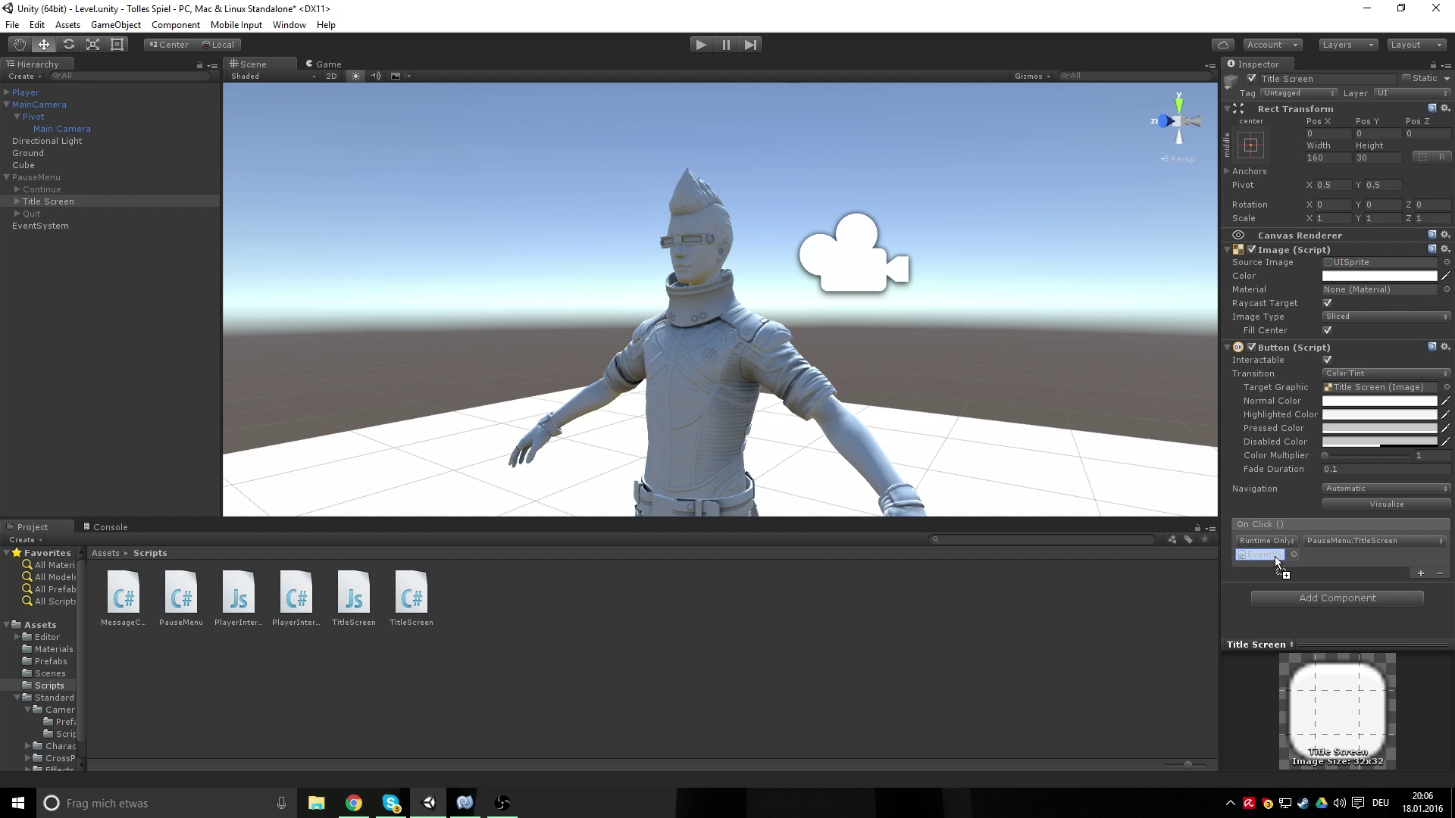
pyautogui.click(1372, 541)
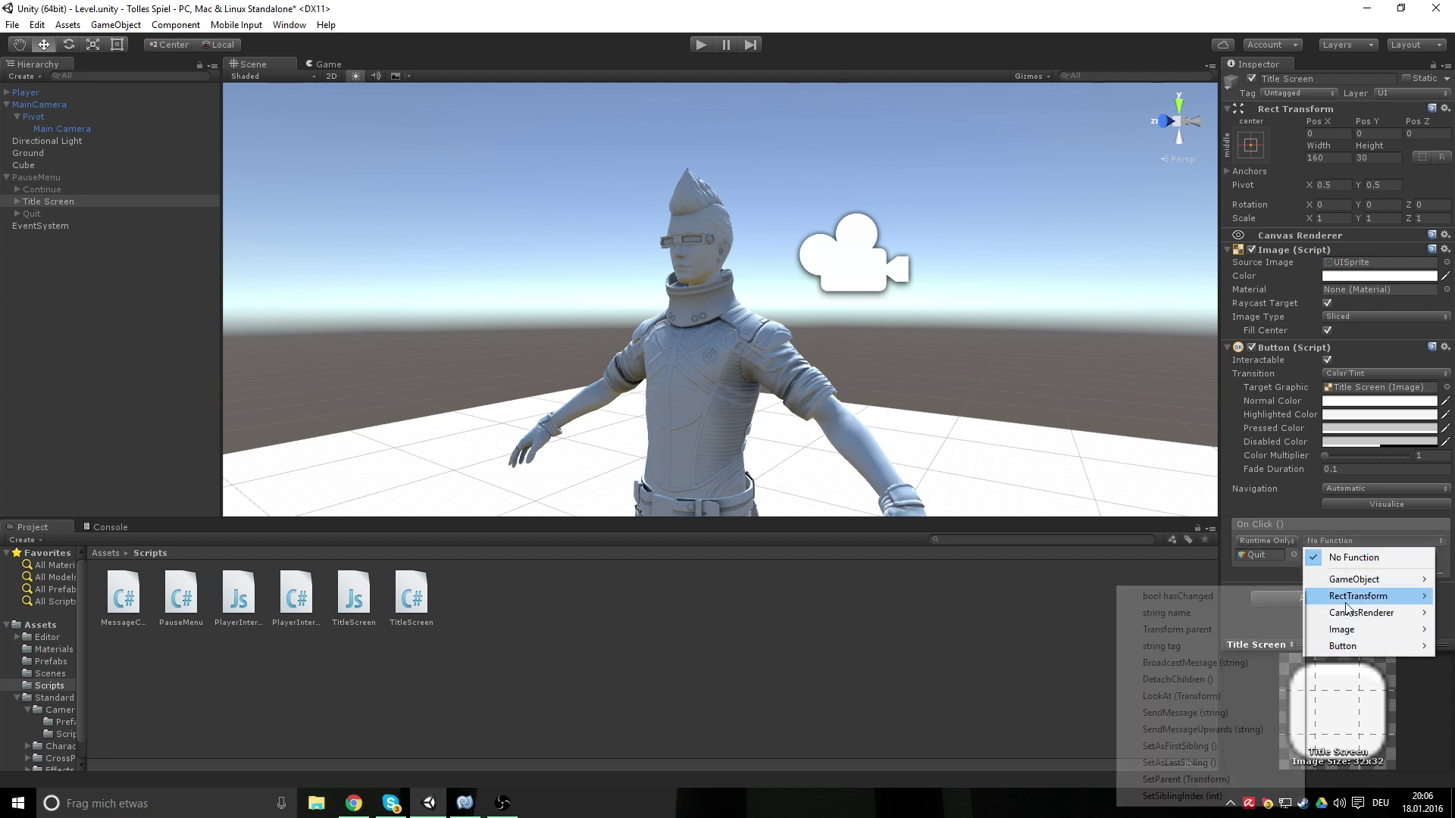
pyautogui.press('Escape')
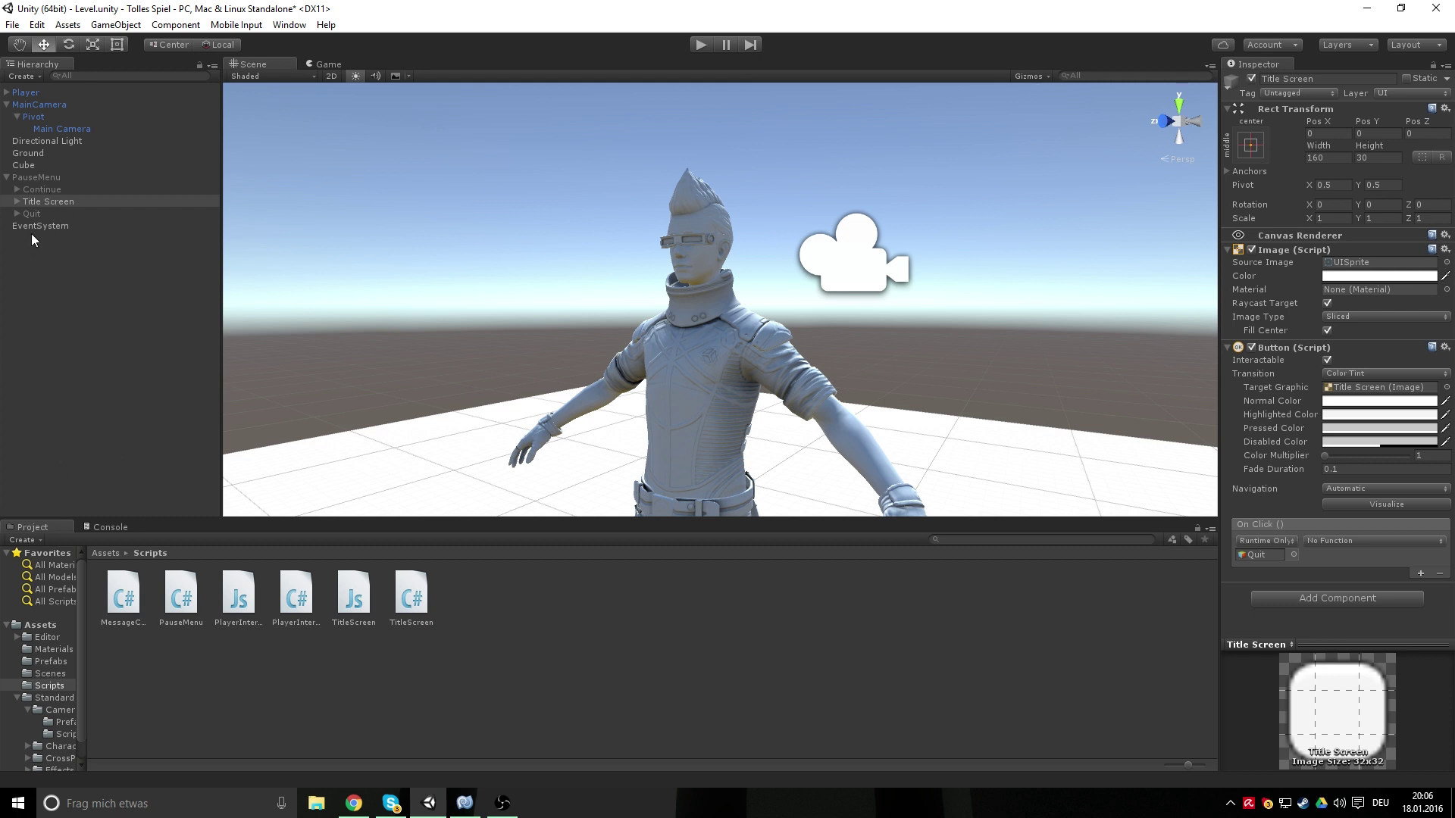
pyautogui.click(33, 234)
pyautogui.click(53, 205)
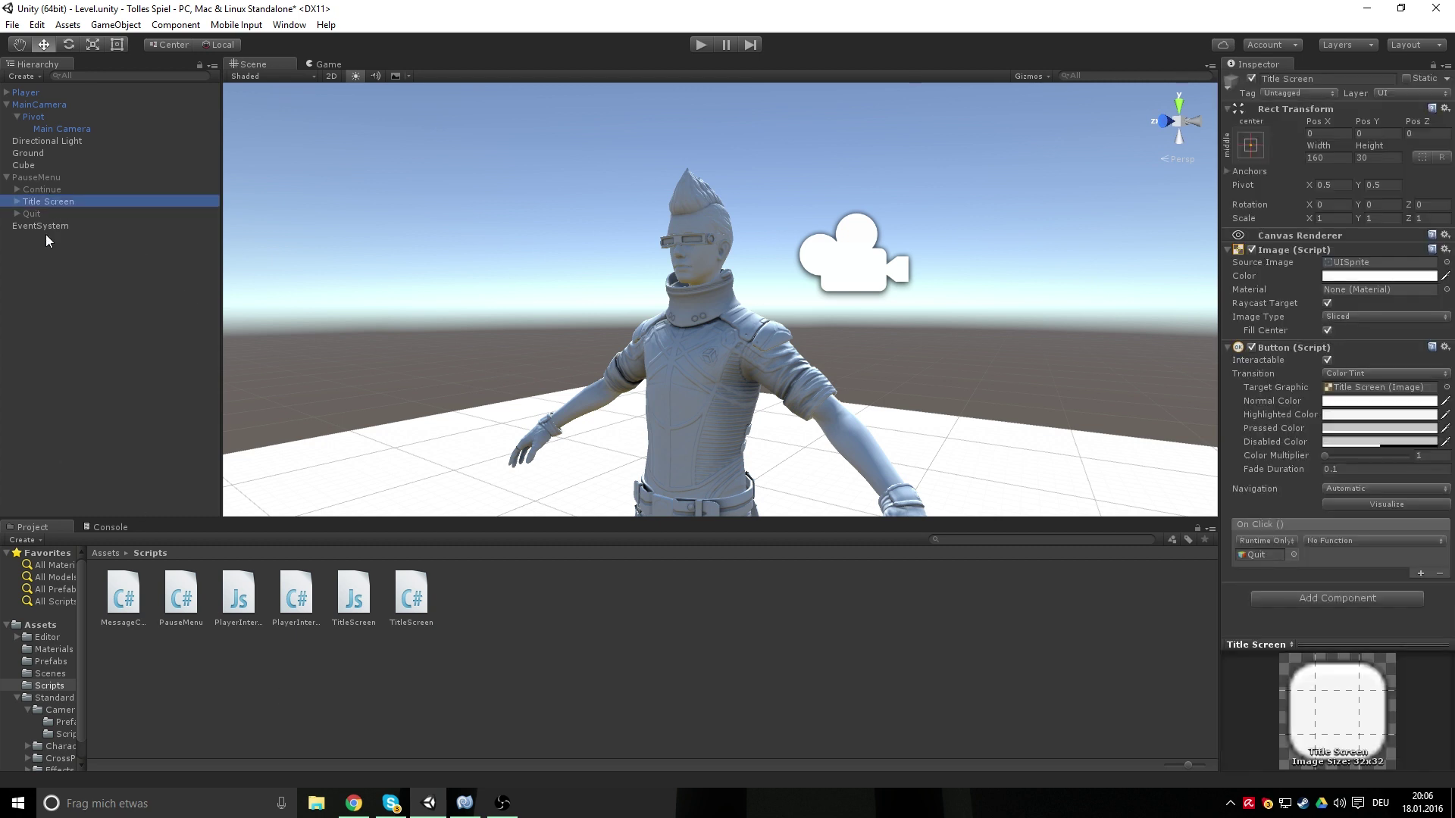
pyautogui.moveTo(55, 225); pyautogui.dragTo(1262, 554)
pyautogui.click(1367, 543)
pyautogui.moveTo(1353, 663)
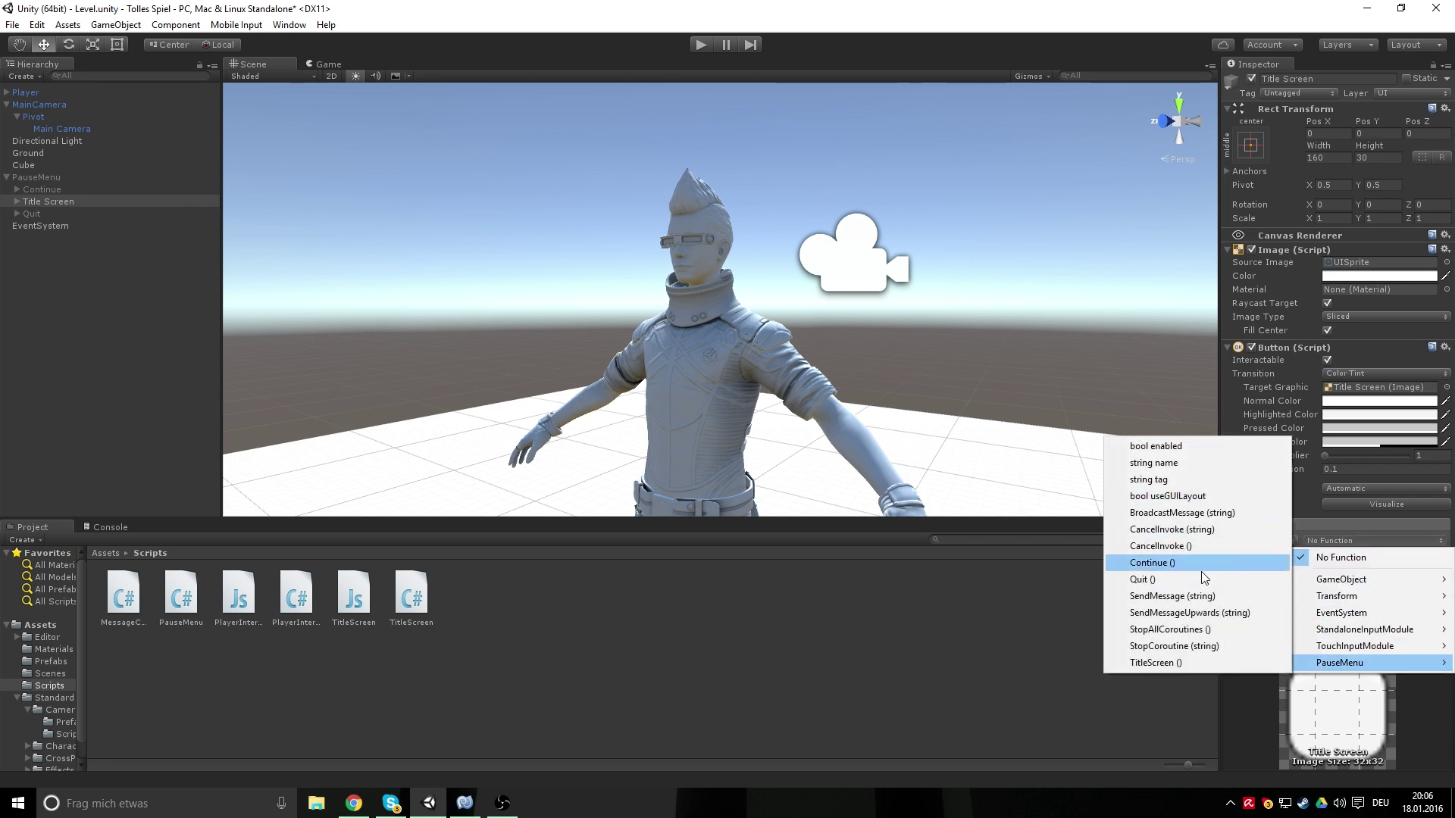
pyautogui.click(1156, 663)
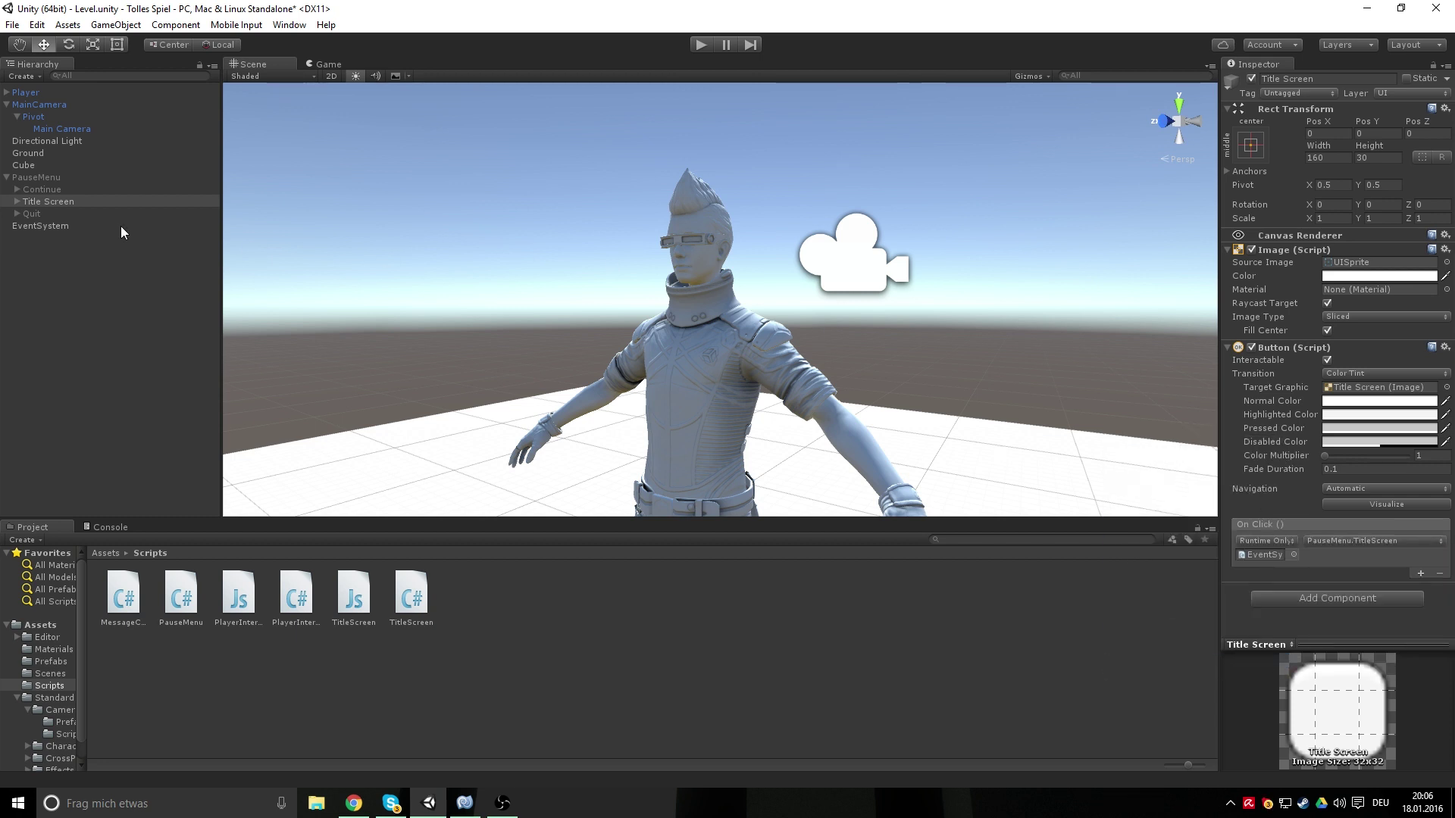
# Make the Quit button call PauseMenu.Quit via EventSystem, then save the scene
pyautogui.click(35, 215)
pyautogui.moveTo(43, 226); pyautogui.dragTo(1271, 559)
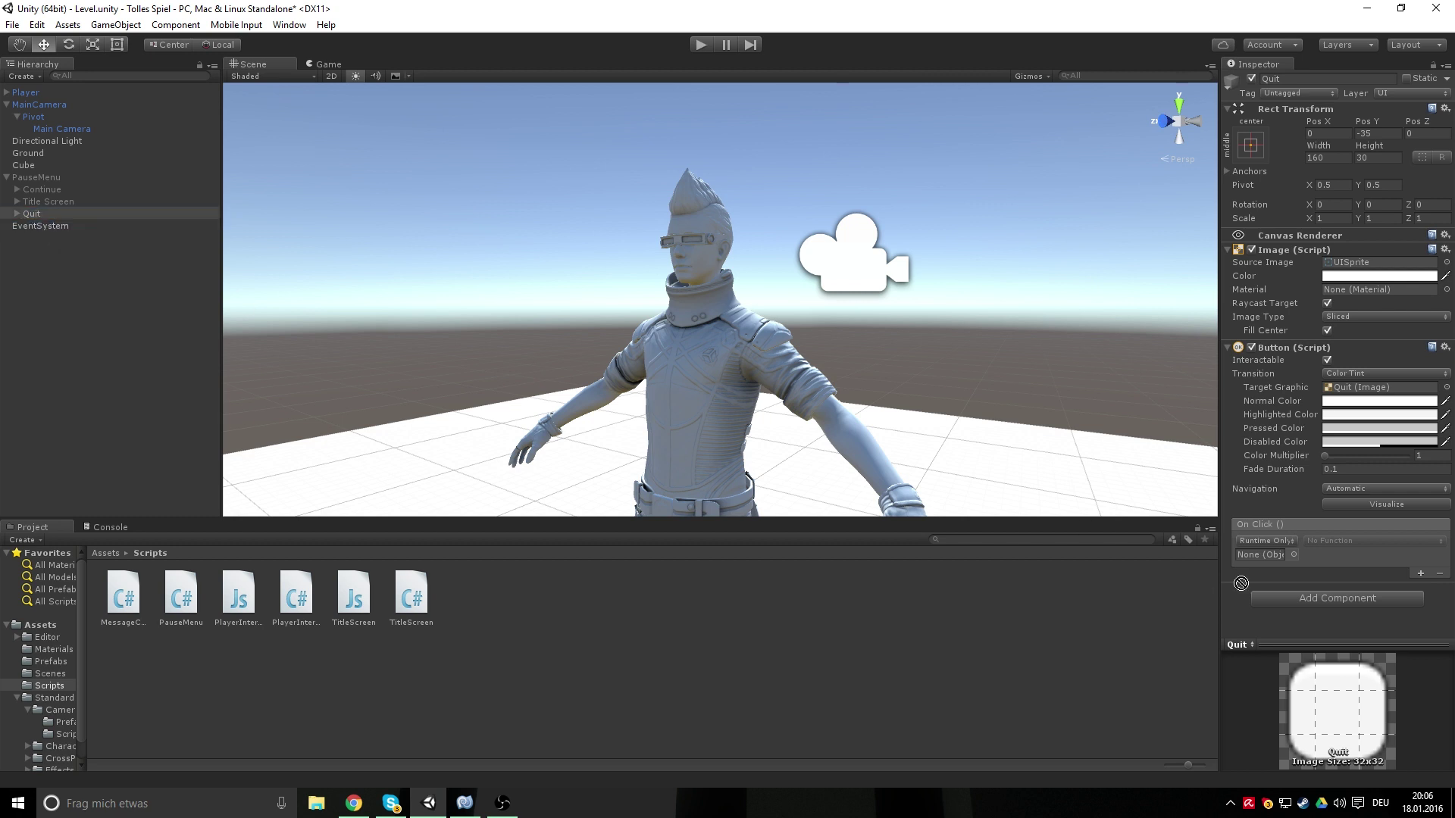
pyautogui.click(1372, 540)
pyautogui.moveTo(1352, 663)
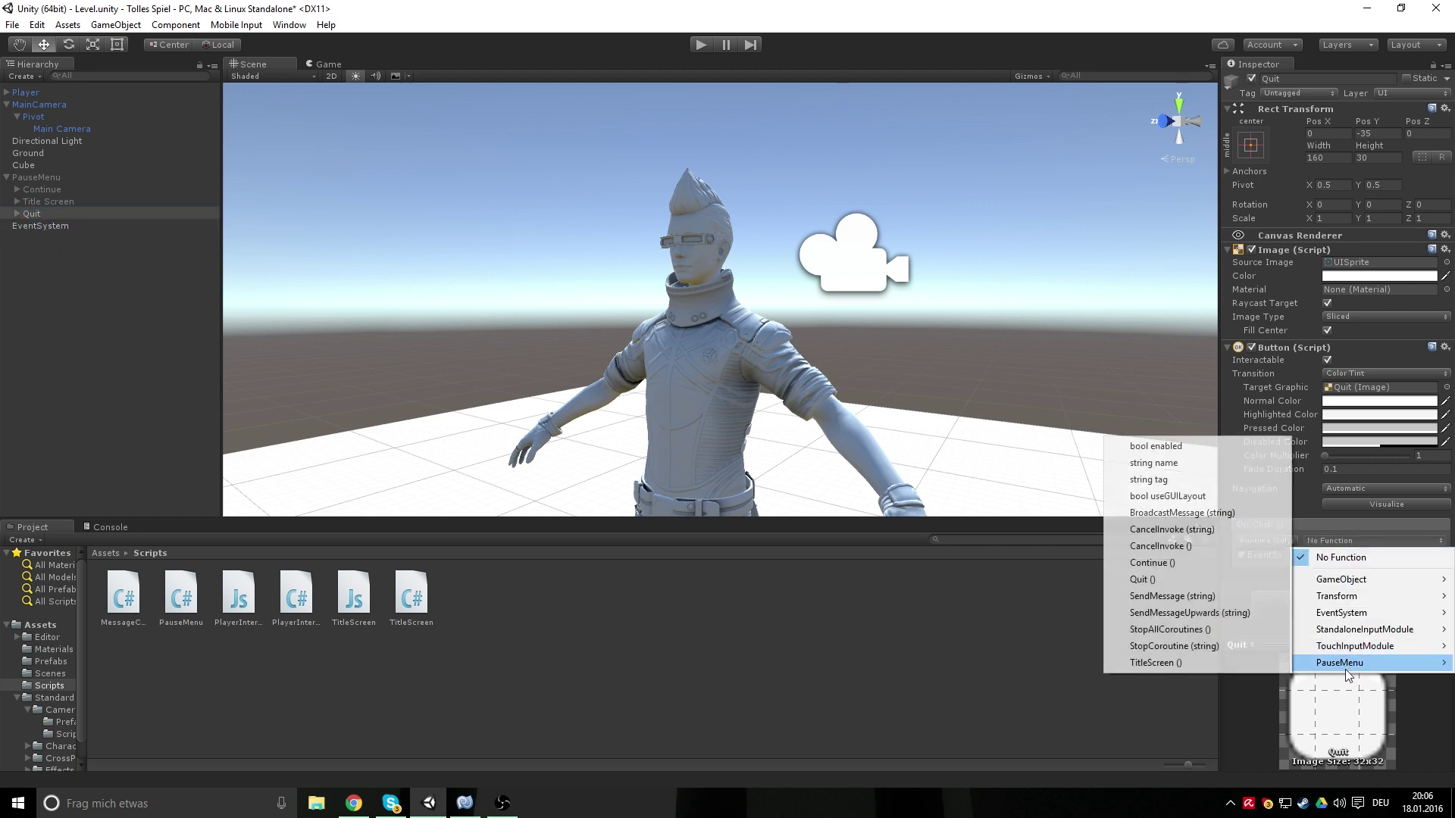
pyautogui.click(1170, 580)
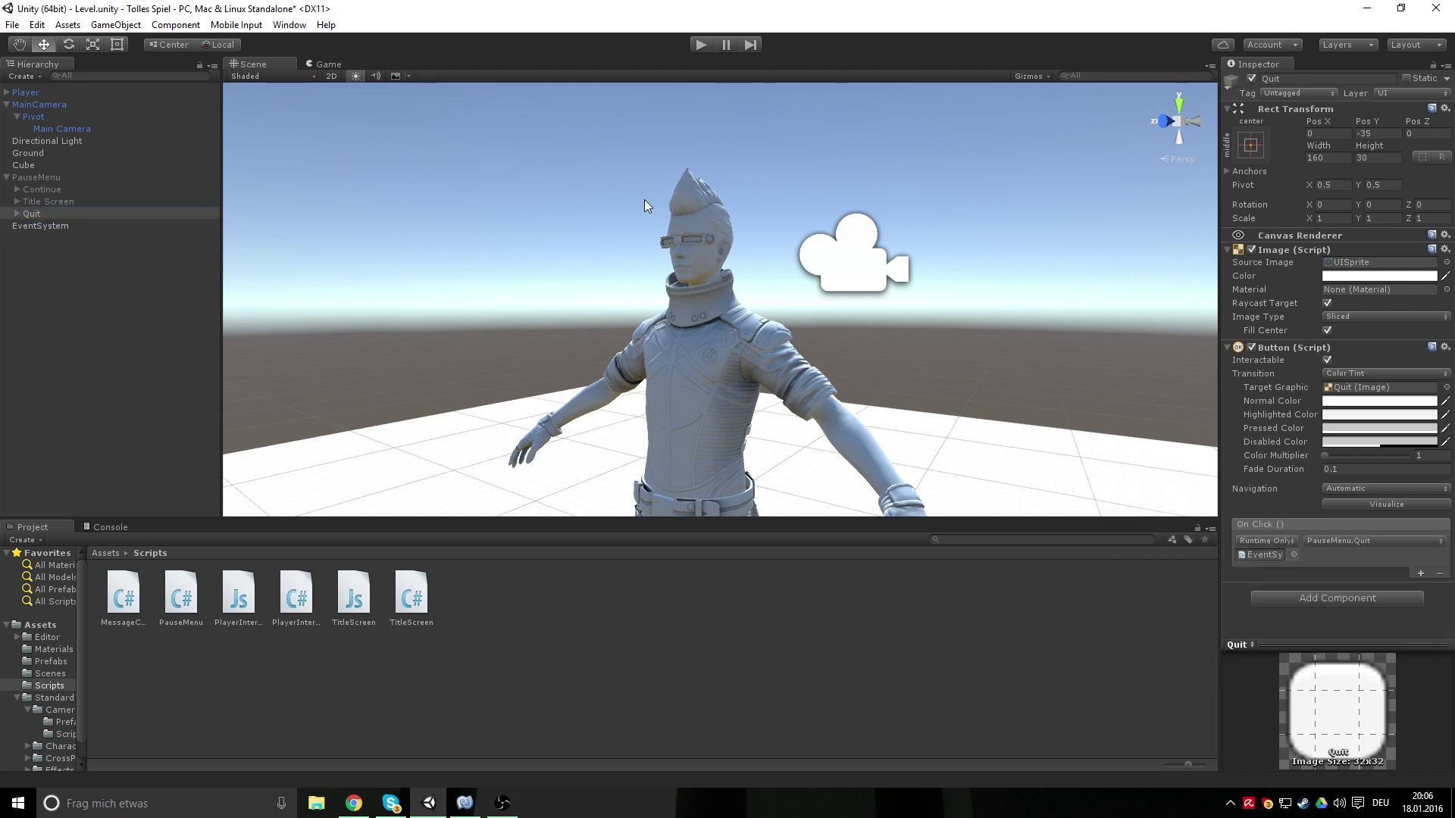
pyautogui.hotkey('ctrl', 's')
# Play-test the pause menu: resume with Continue, pause again, load Title Screen, then stop playing
pyautogui.click(702, 44)
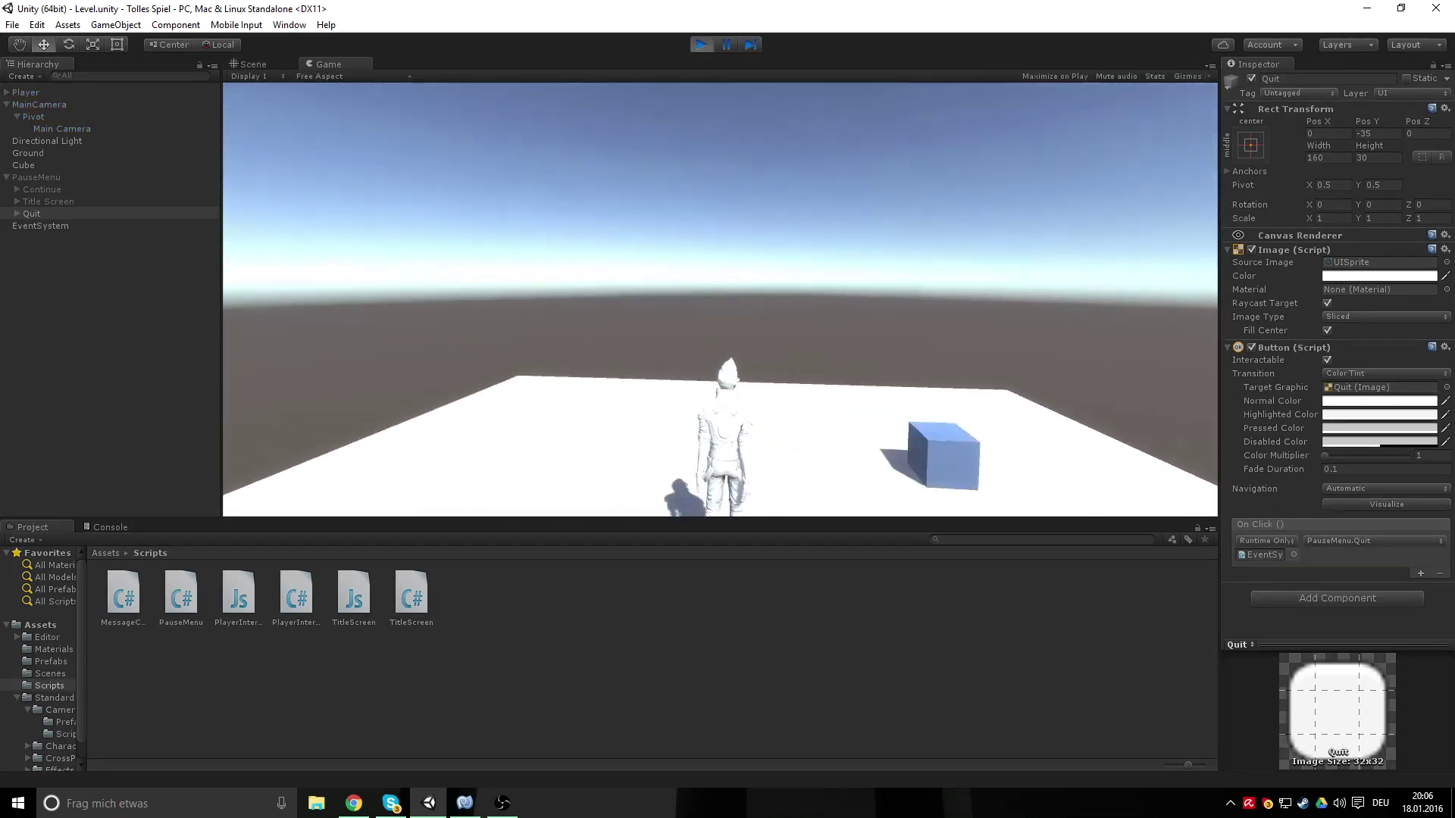
pyautogui.press('Escape')
pyautogui.click(718, 271)
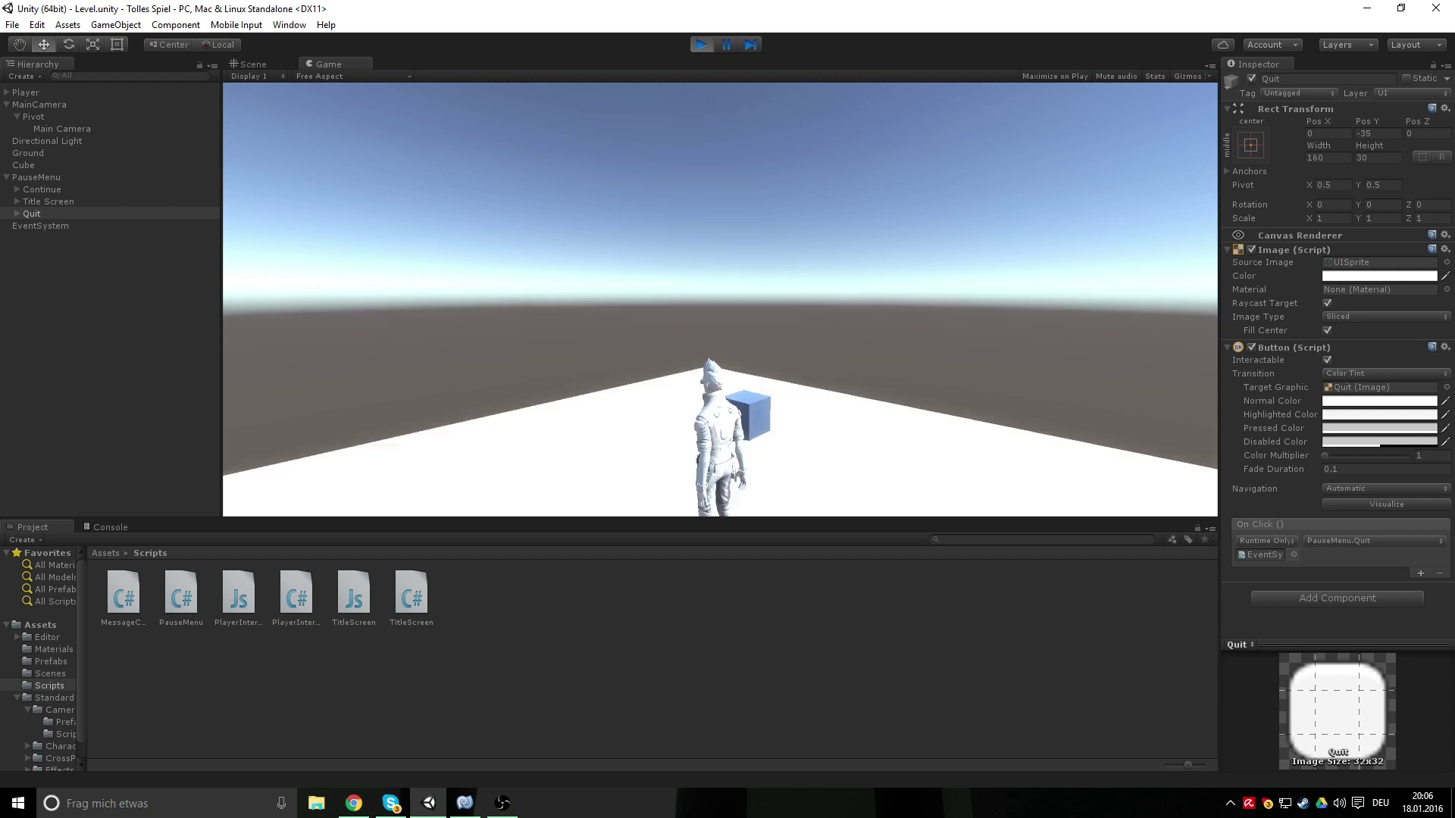
pyautogui.press('Escape')
pyautogui.click(740, 301)
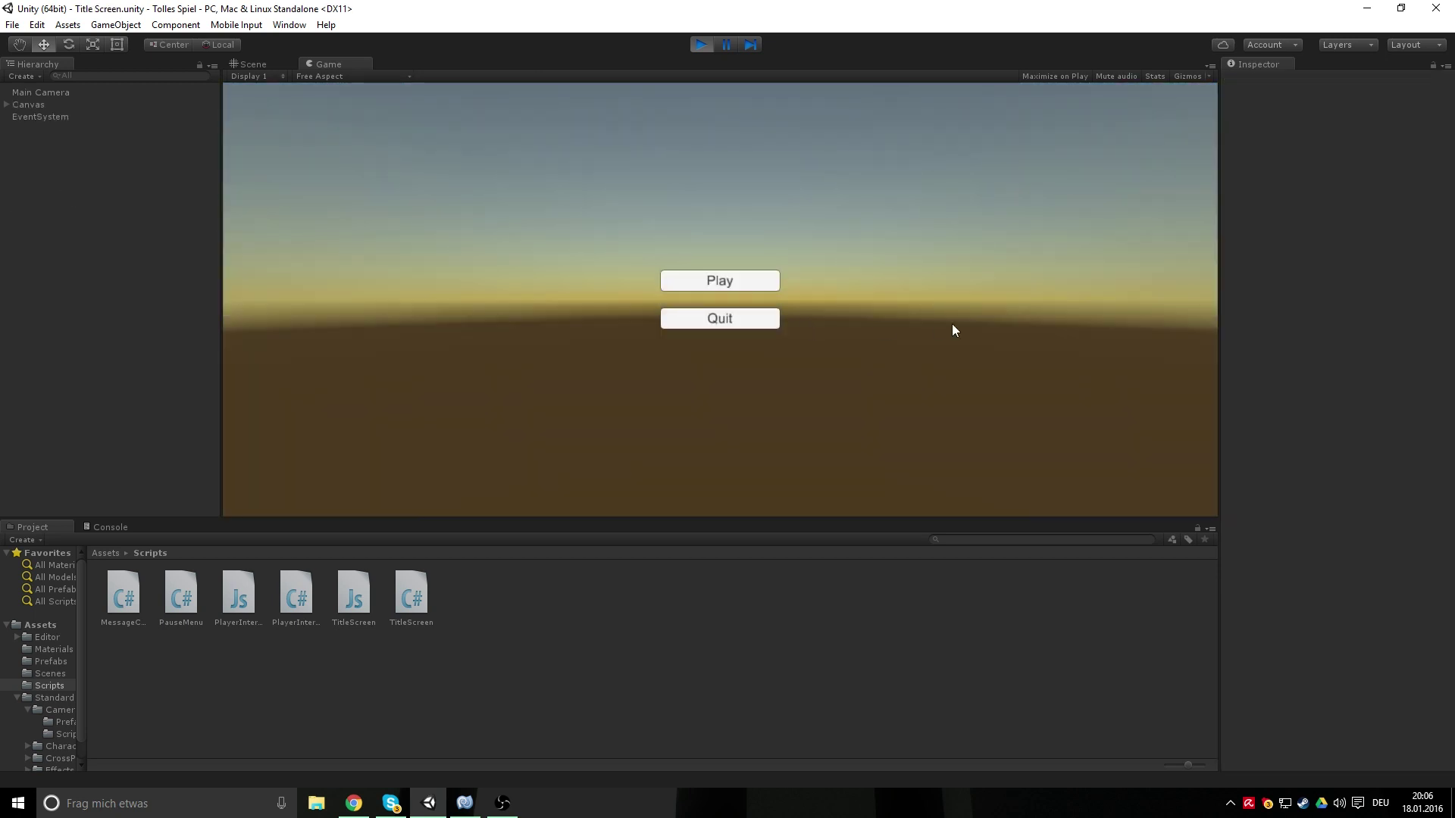
pyautogui.click(702, 44)
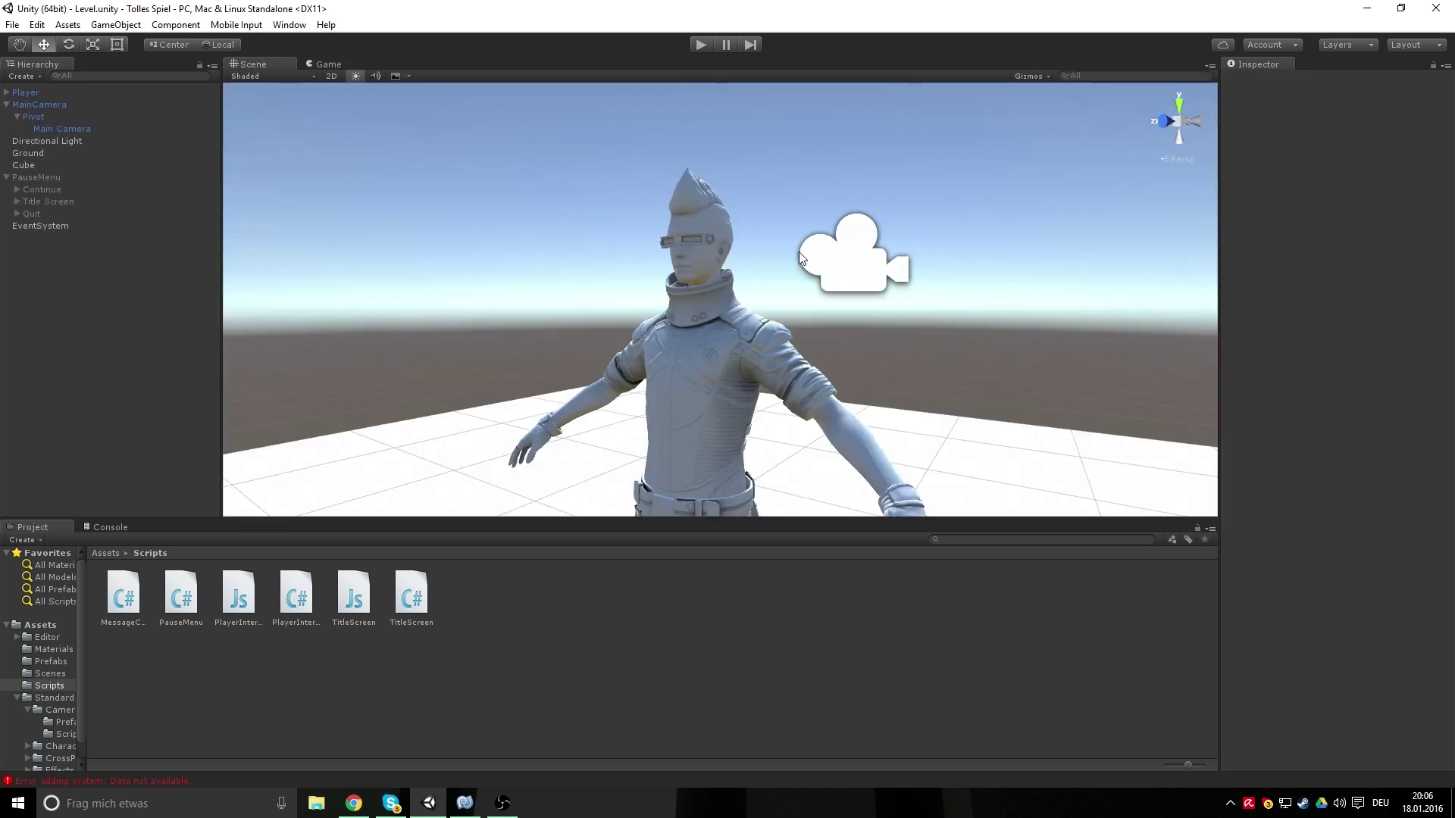
# Inspect the Console's missing GI output warning and 'Error adding system: Data not available' error
pyautogui.click(117, 526)
pyautogui.click(166, 580)
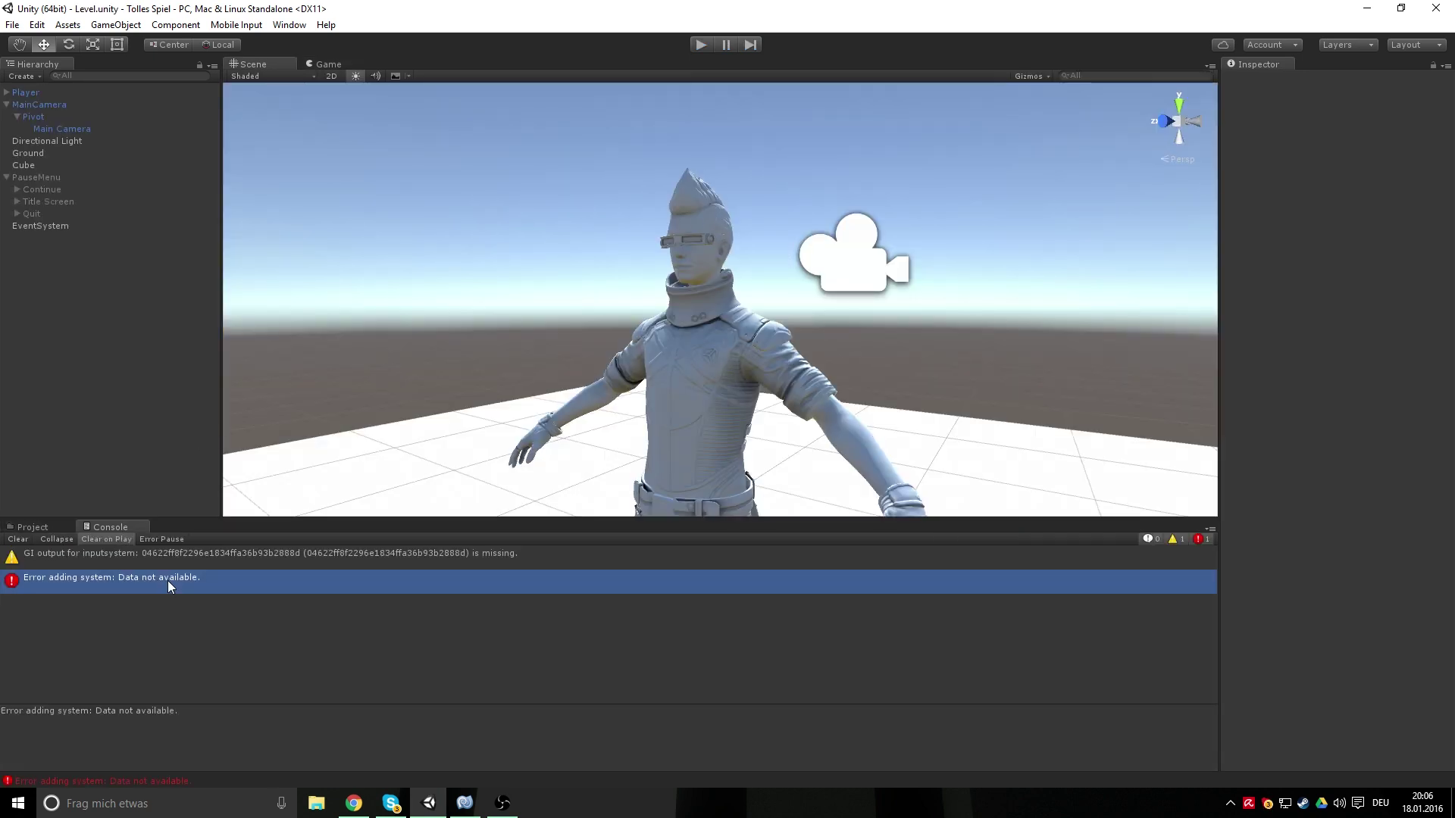
pyautogui.click(226, 577)
pyautogui.click(212, 558)
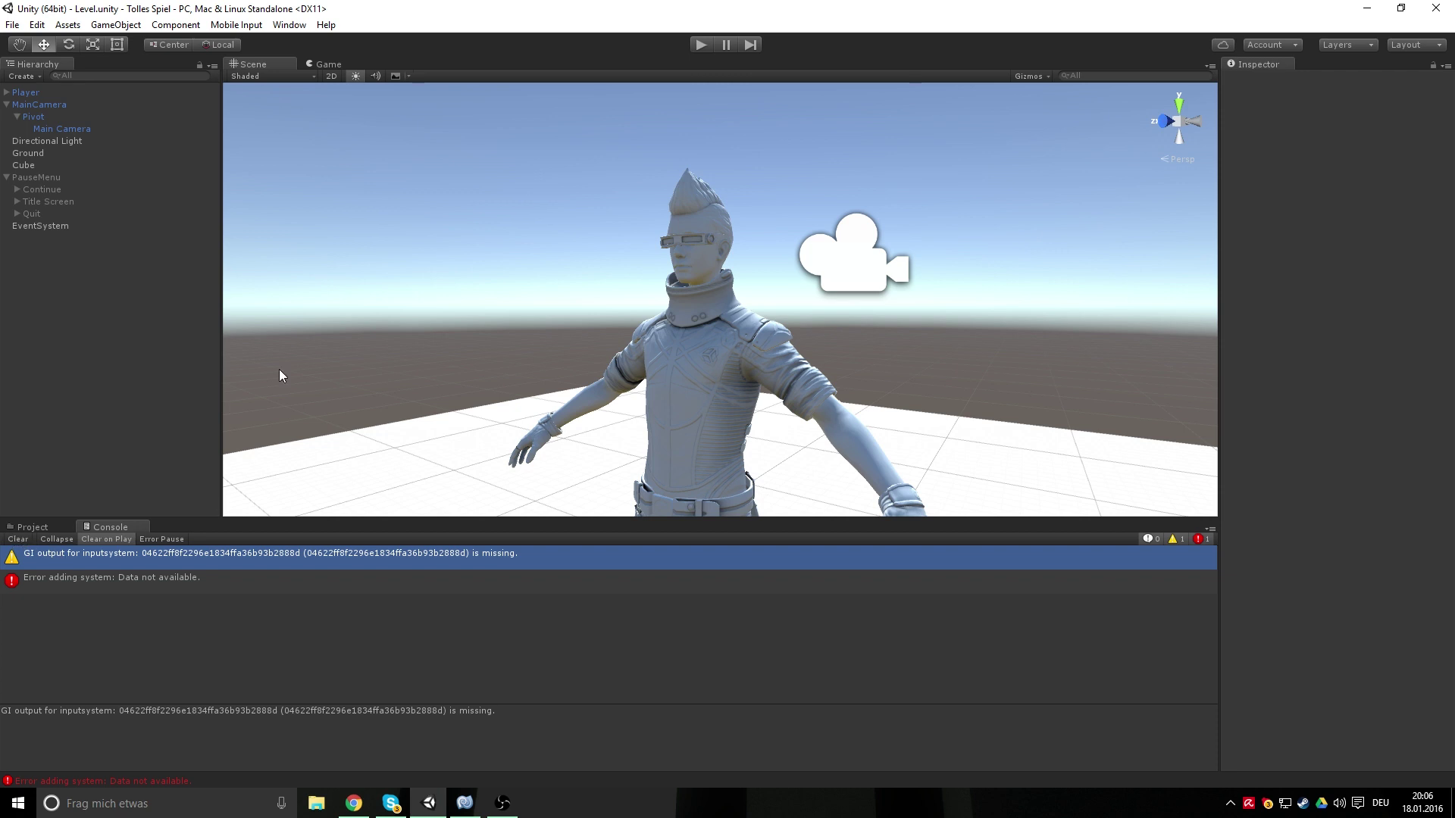
# Clear the Console, show Assets/Scripts, and orbit the Scene view toward the cube
pyautogui.click(18, 539)
pyautogui.click(43, 528)
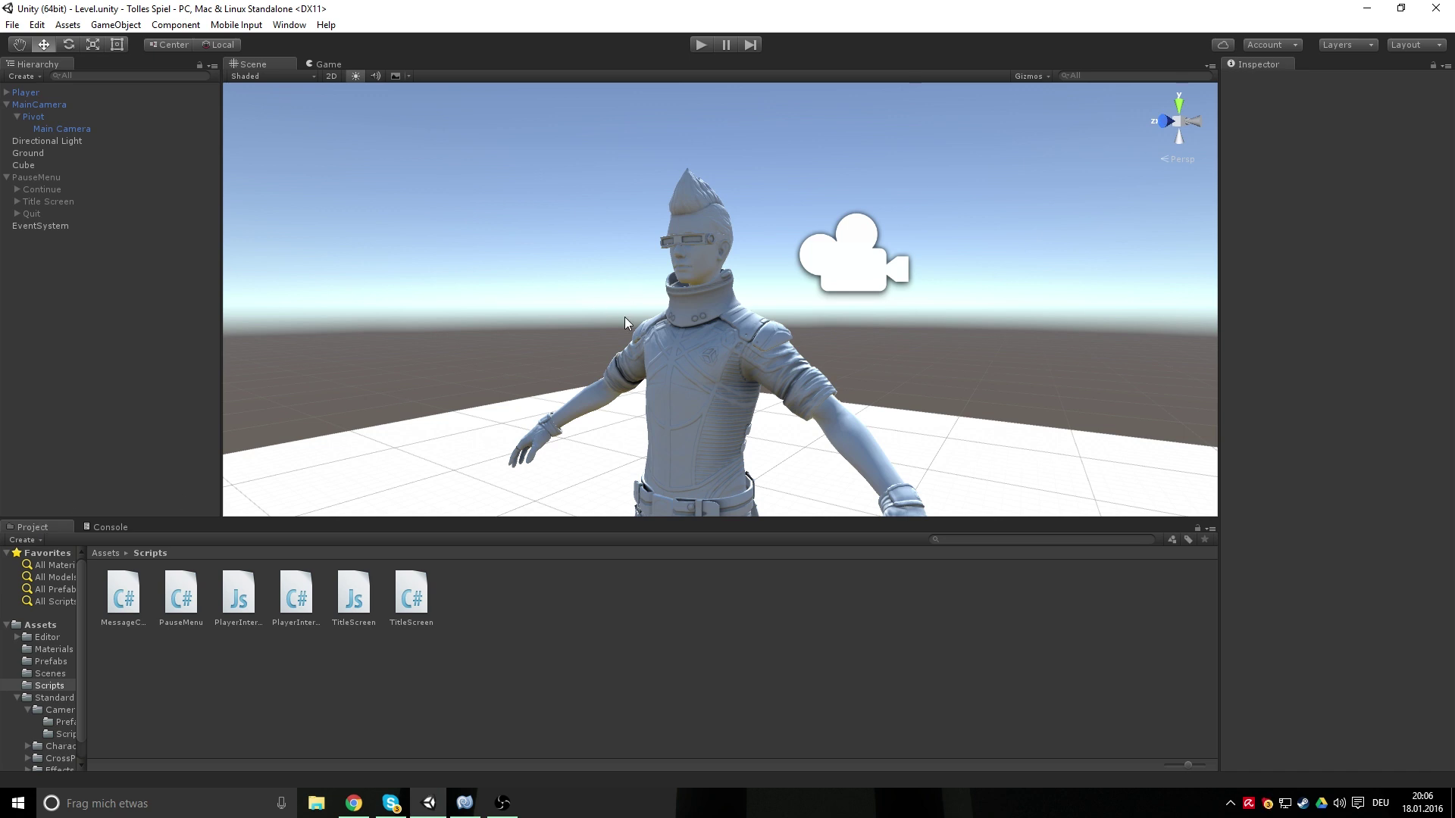
pyautogui.keyDown('alt'); pyautogui.moveTo(417, 384); pyautogui.dragTo(464, 378); pyautogui.keyUp('alt')
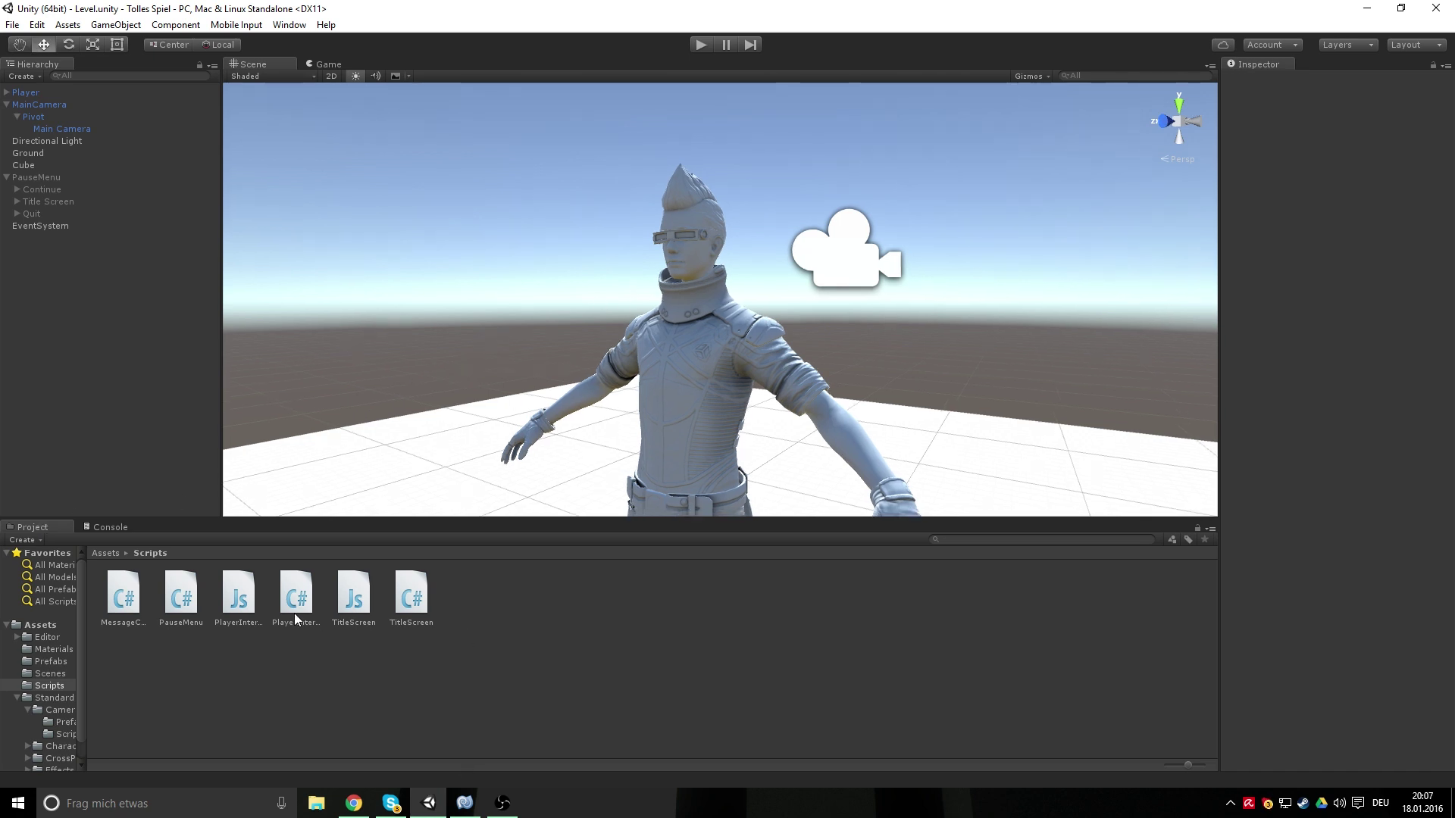
pyautogui.keyDown('alt'); pyautogui.moveTo(838, 302); pyautogui.dragTo(490, 375); pyautogui.keyUp('alt')
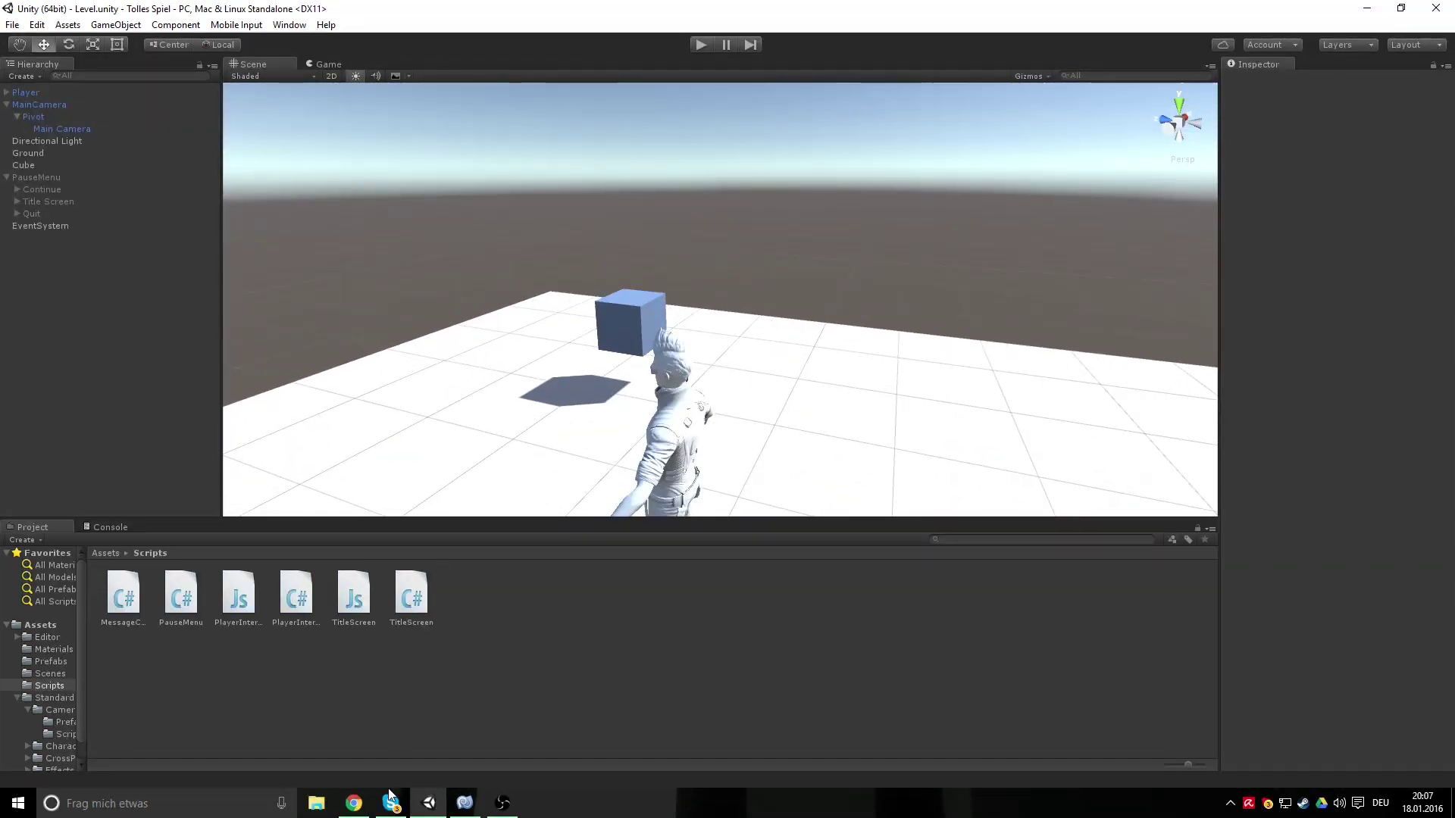
# In PlayerInteract.js, place the caret at the commented MessageControl call on line 11
pyautogui.hotkey('alt', 'Tab')
pyautogui.click(509, 81)
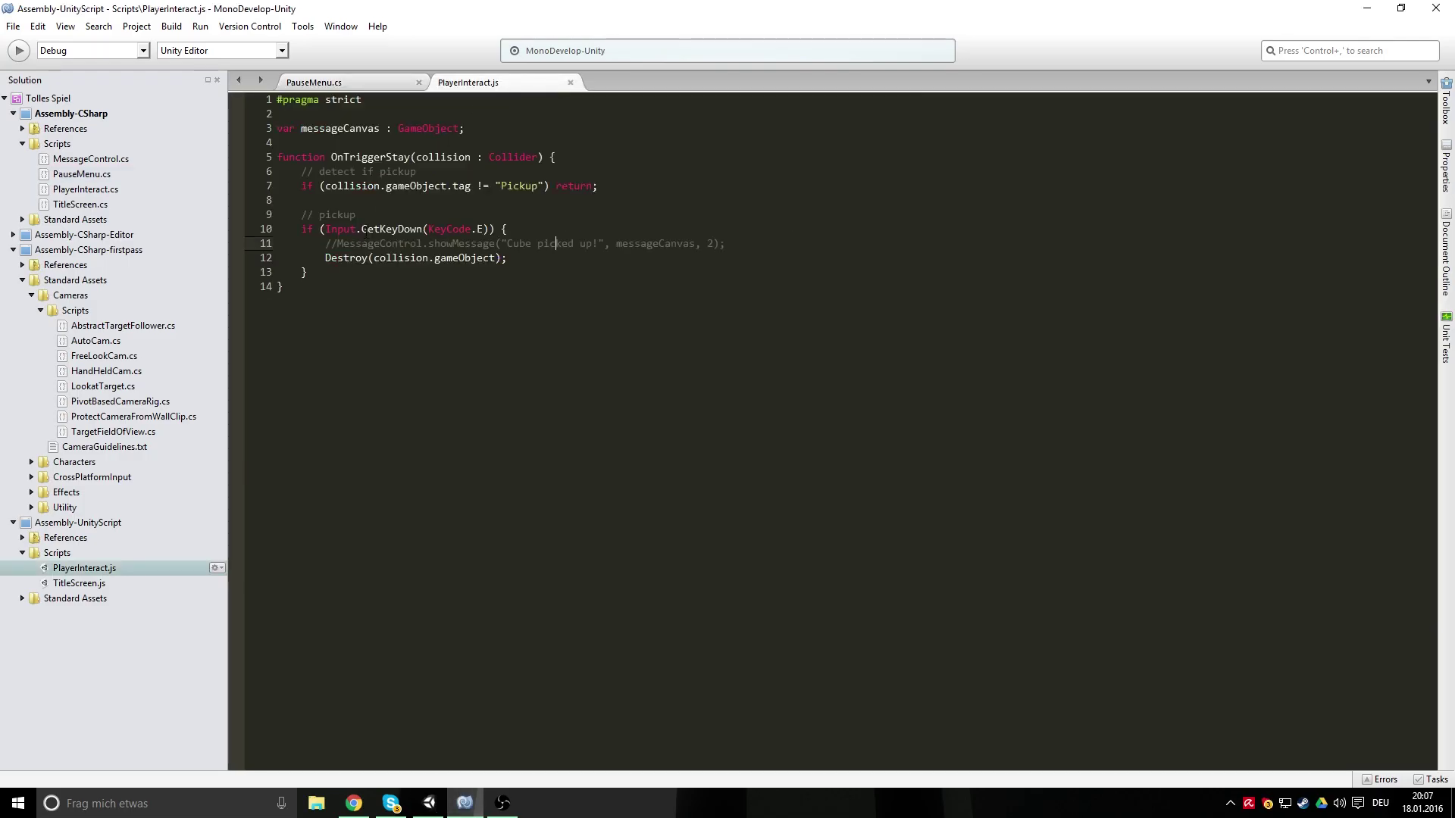
pyautogui.moveTo(325, 244); pyautogui.dragTo(737, 247)
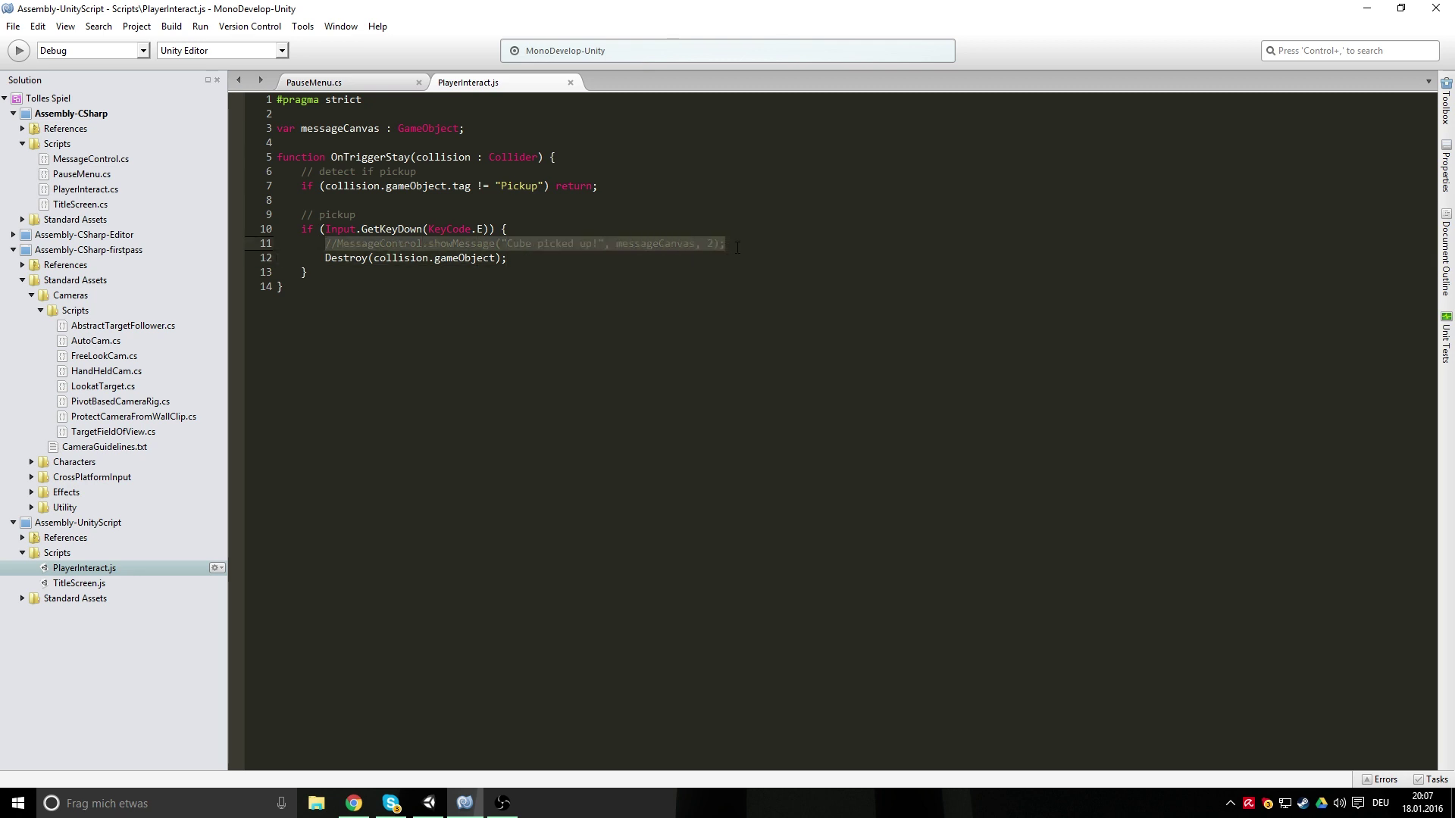
pyautogui.click(731, 244)
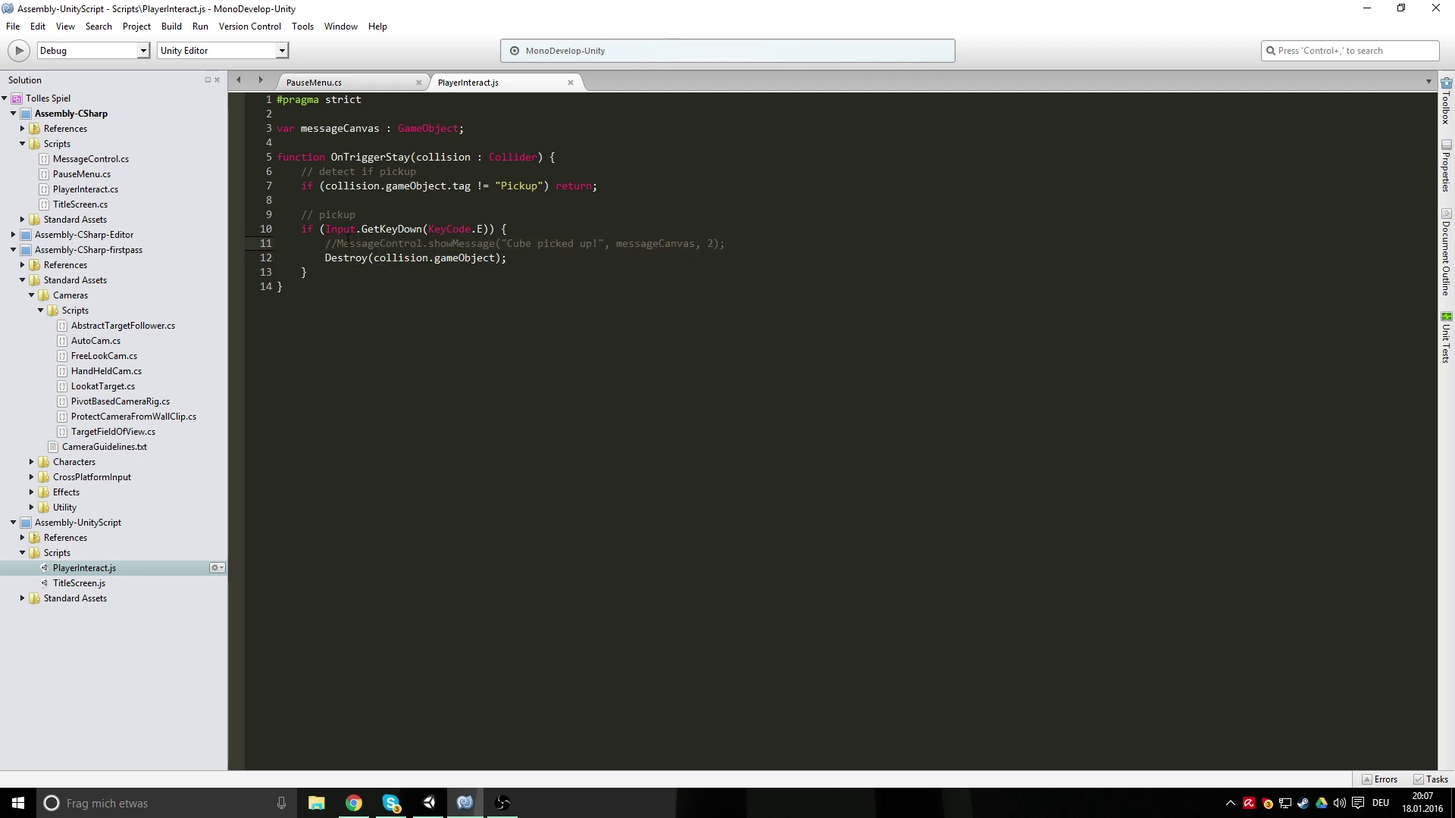
pyautogui.moveTo(361, 244); pyautogui.dragTo(337, 244)
pyautogui.press('Left')
# Open PlayerInteract.cs, delete the template Start/Update methods, and paste in the JavaScript code
pyautogui.click(419, 809)
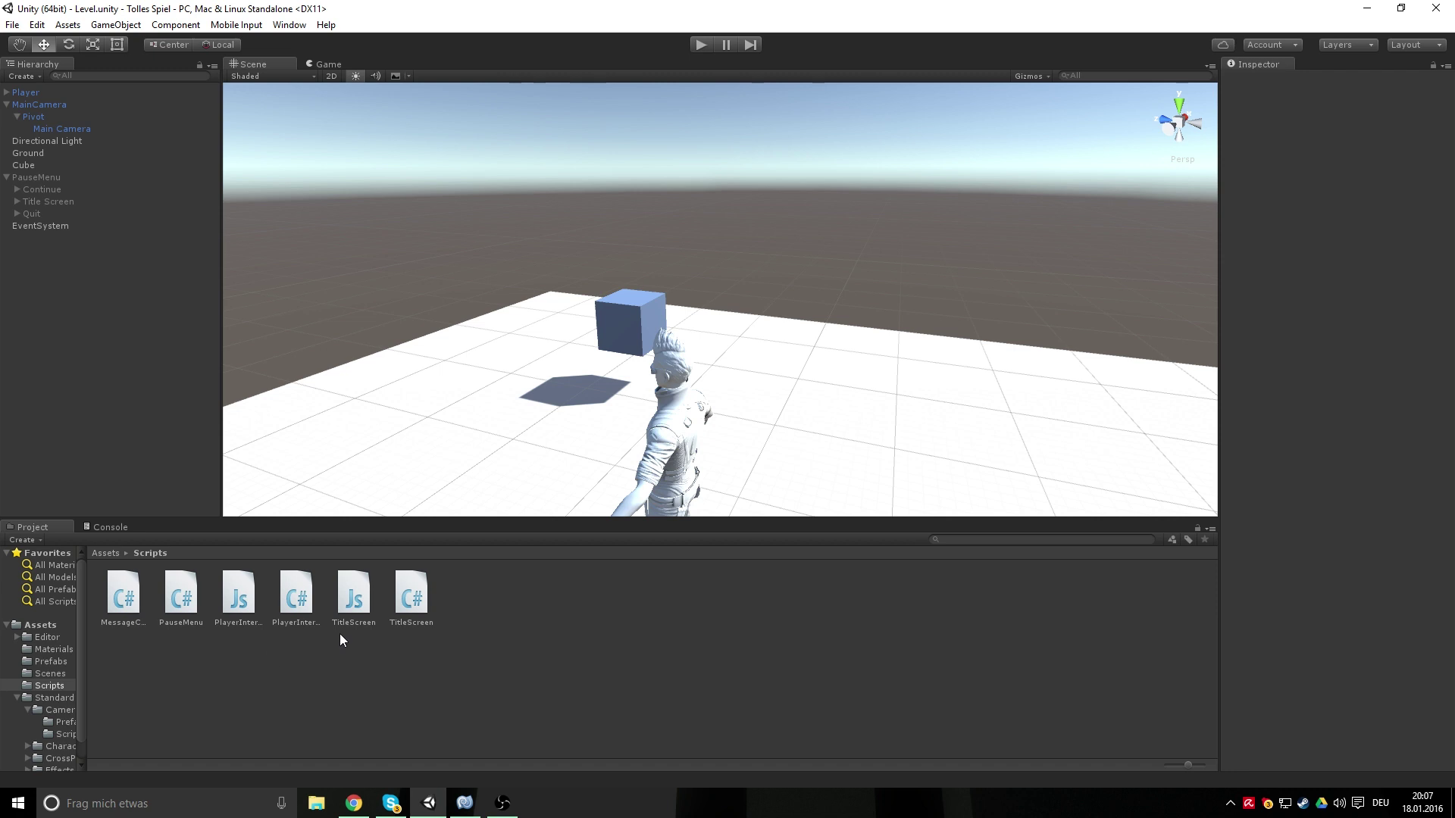
pyautogui.click(296, 597)
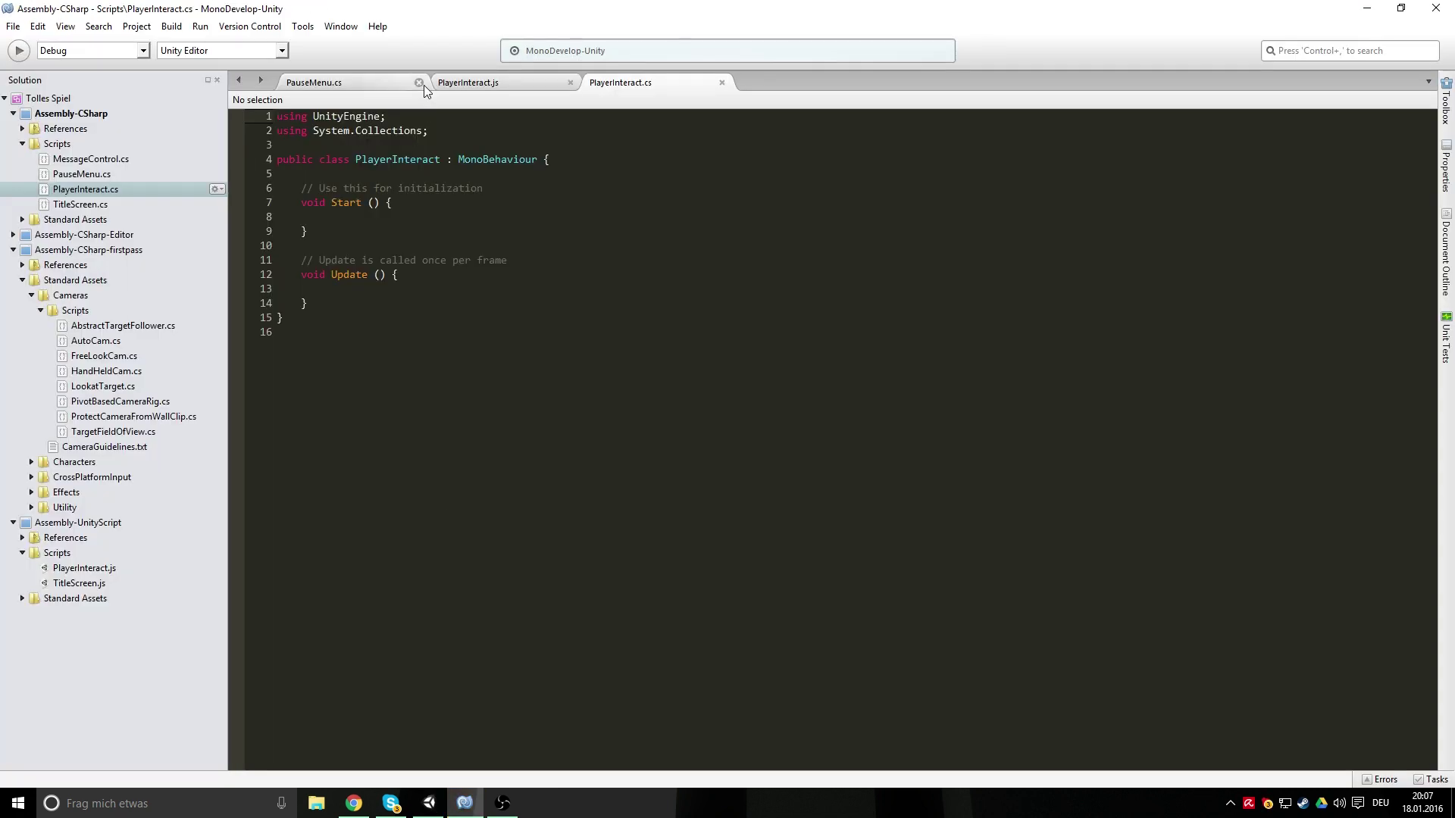
pyautogui.moveTo(339, 305); pyautogui.dragTo(300, 188)
pyautogui.press('BackSpace')
pyautogui.click(317, 82)
pyautogui.moveTo(288, 296); pyautogui.dragTo(277, 115)
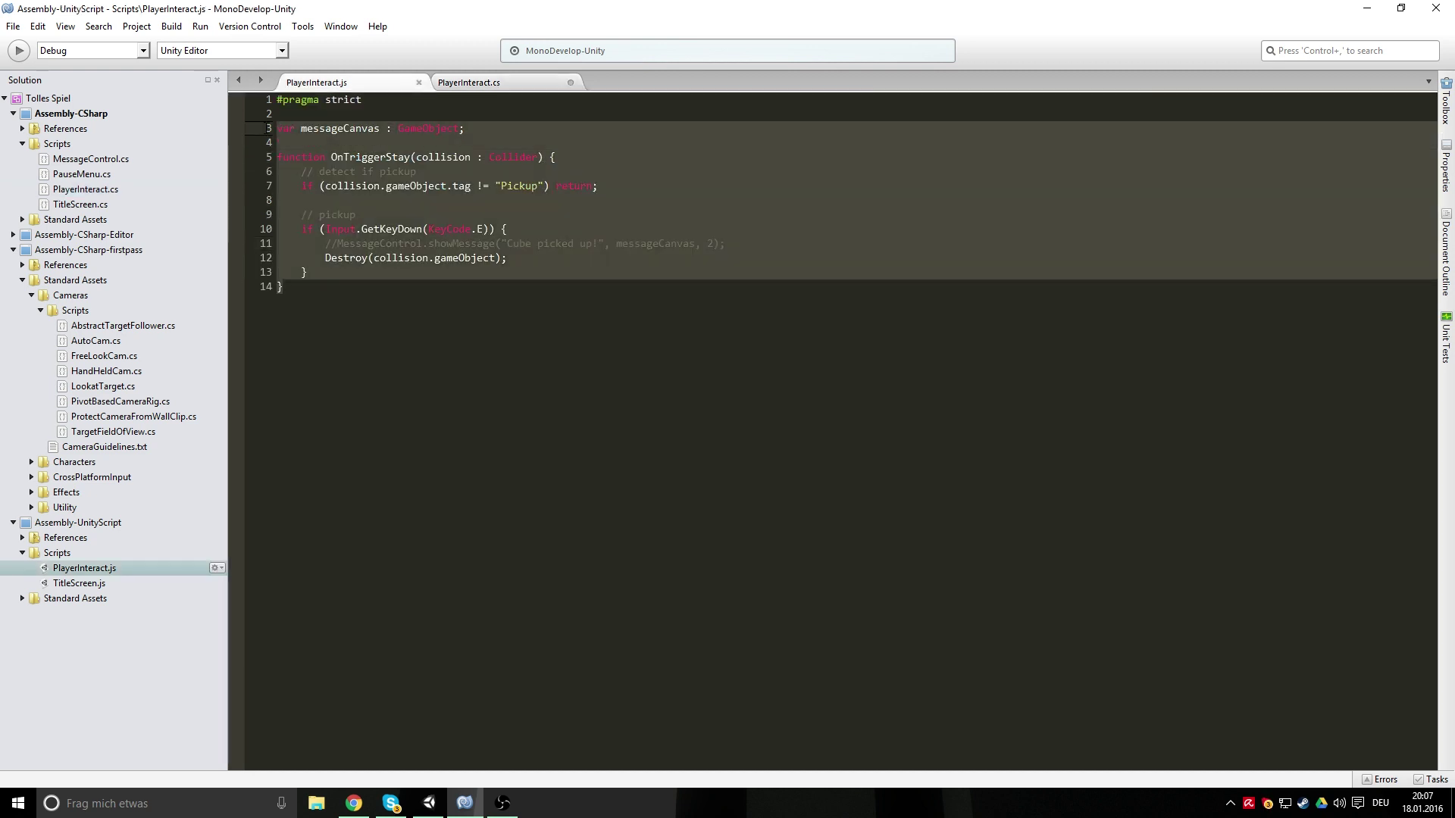
pyautogui.click(505, 82)
pyautogui.hotkey('ctrl', 'v')
# Convert the pasted code to C#: public GameObject field, void return type, Collider collision parameter
pyautogui.write('public GameObject')
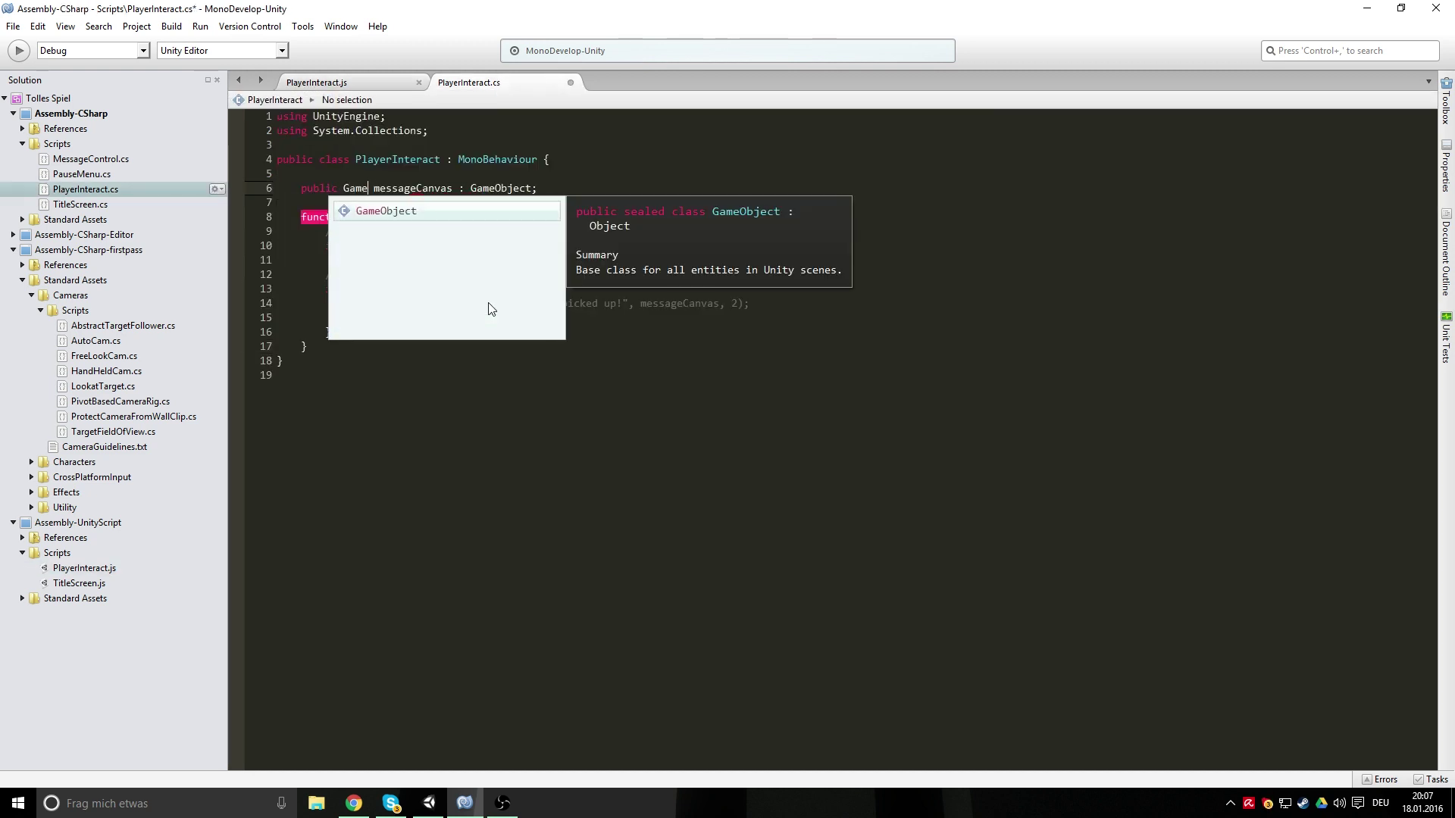
pyautogui.moveTo(489, 188); pyautogui.dragTo(567, 188)
pyautogui.press('BackSpace')
pyautogui.doubleClick(315, 217)
pyautogui.write('vo')
pyautogui.press('Return')
pyautogui.moveTo(404, 216); pyautogui.dragTo(525, 217)
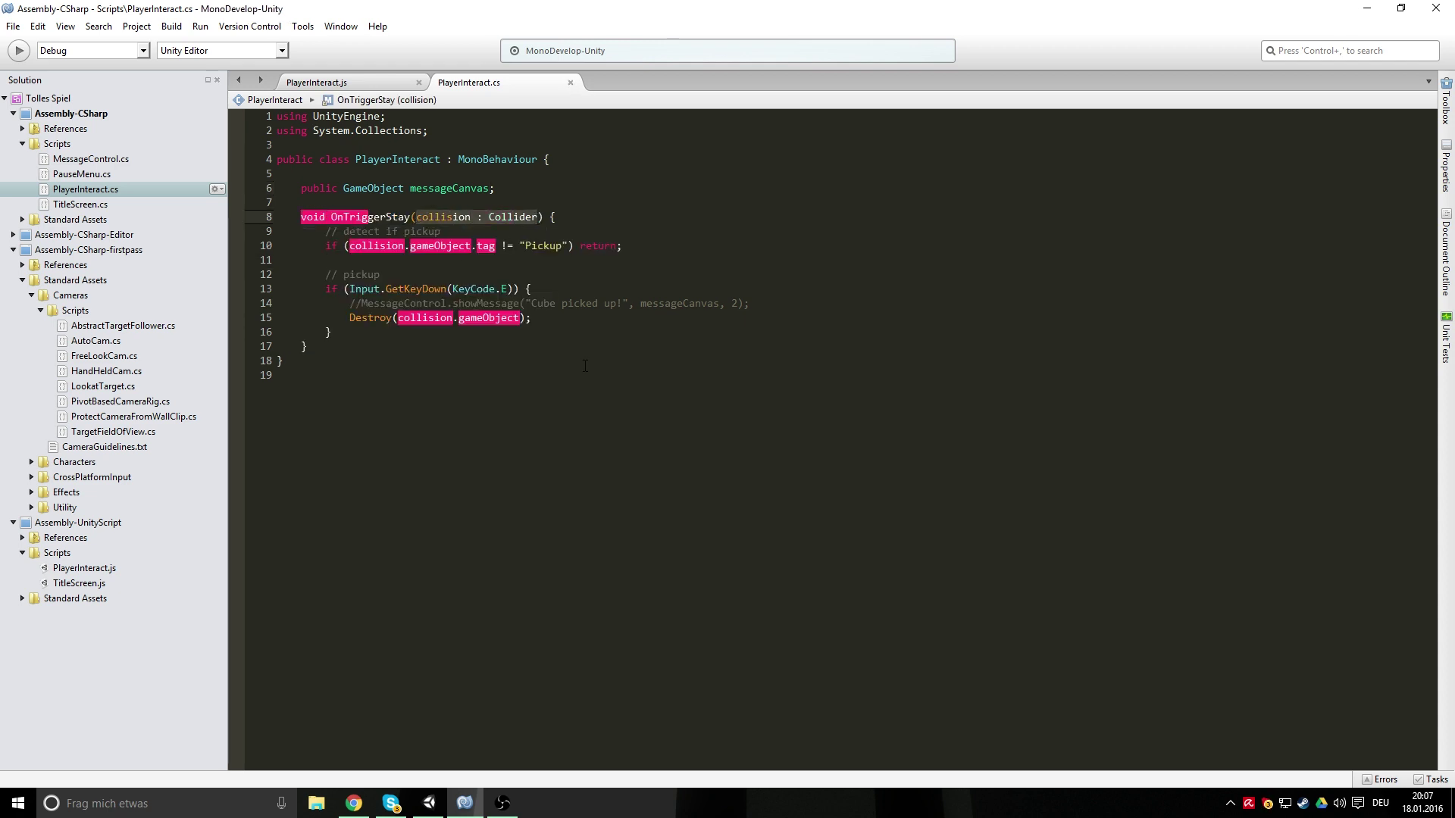
pyautogui.write('Collider collision')
pyautogui.hotkey('ctrl', 's')
# Uncomment the showMessage call on line 14, save, and close the old PlayerInteract.js file
pyautogui.hotkey('alt', 'Tab')
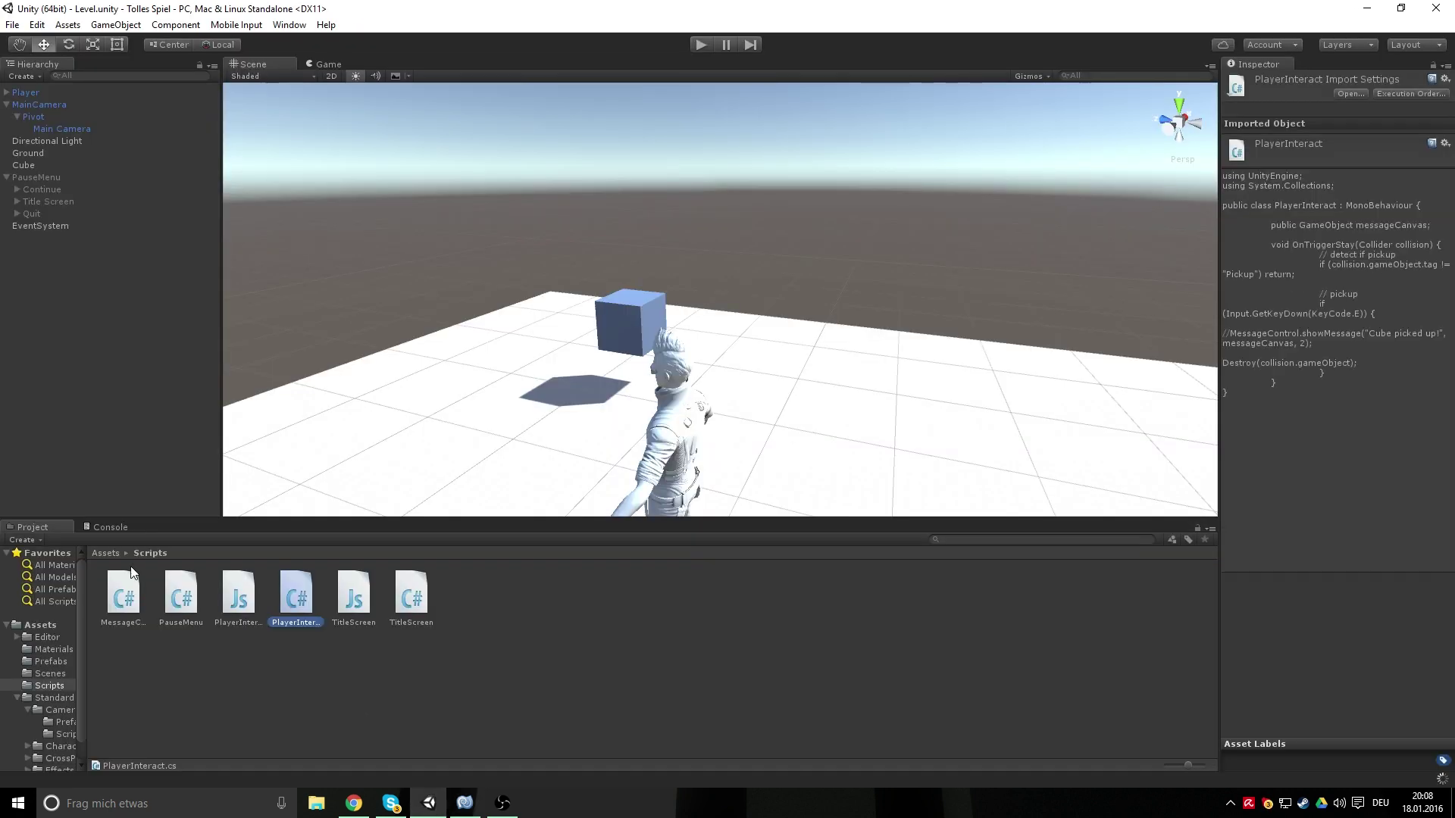
pyautogui.click(466, 805)
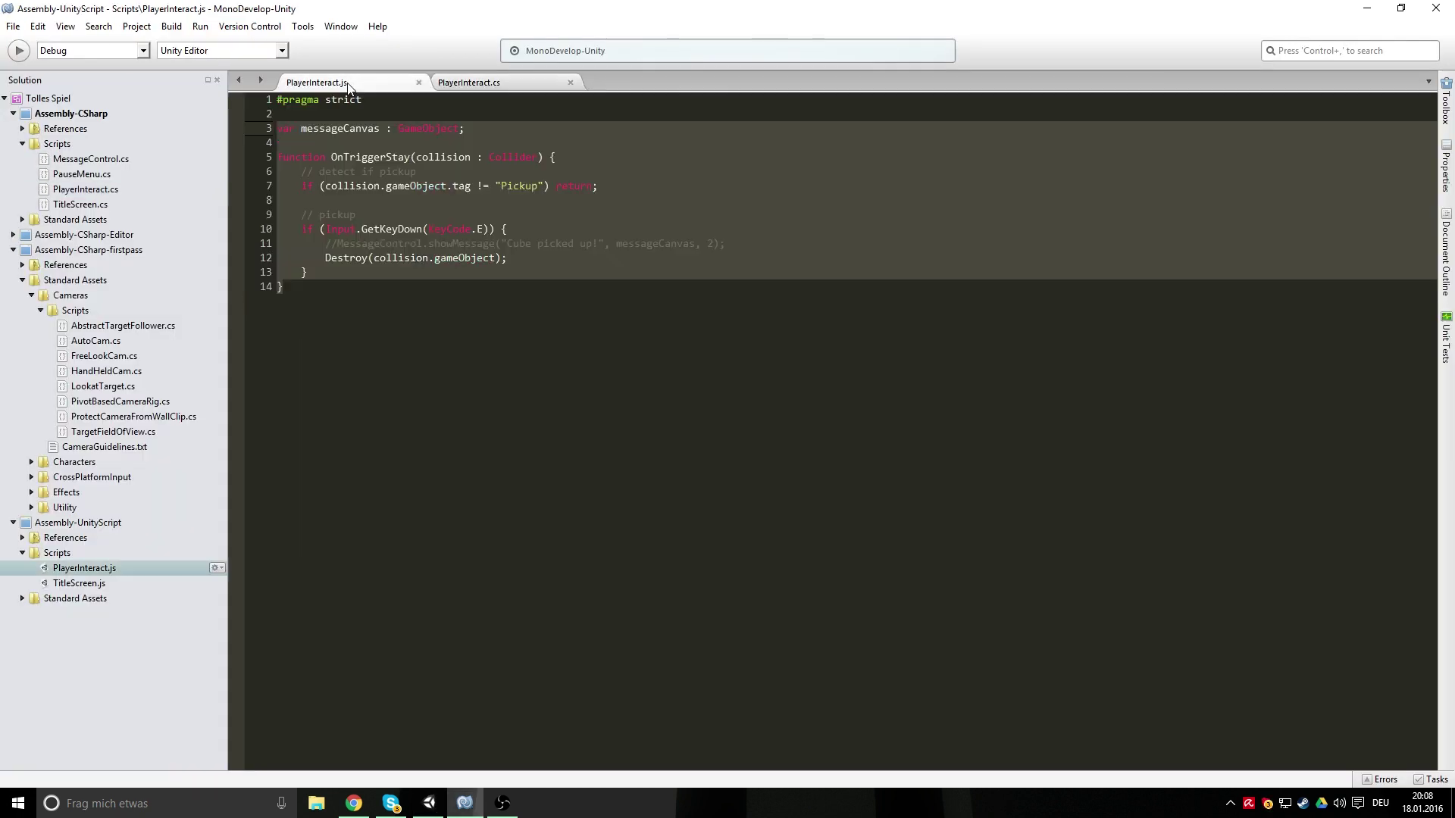
pyautogui.hotkey('ctrl', '/')
pyautogui.hotkey('ctrl', 's')
pyautogui.click(429, 803)
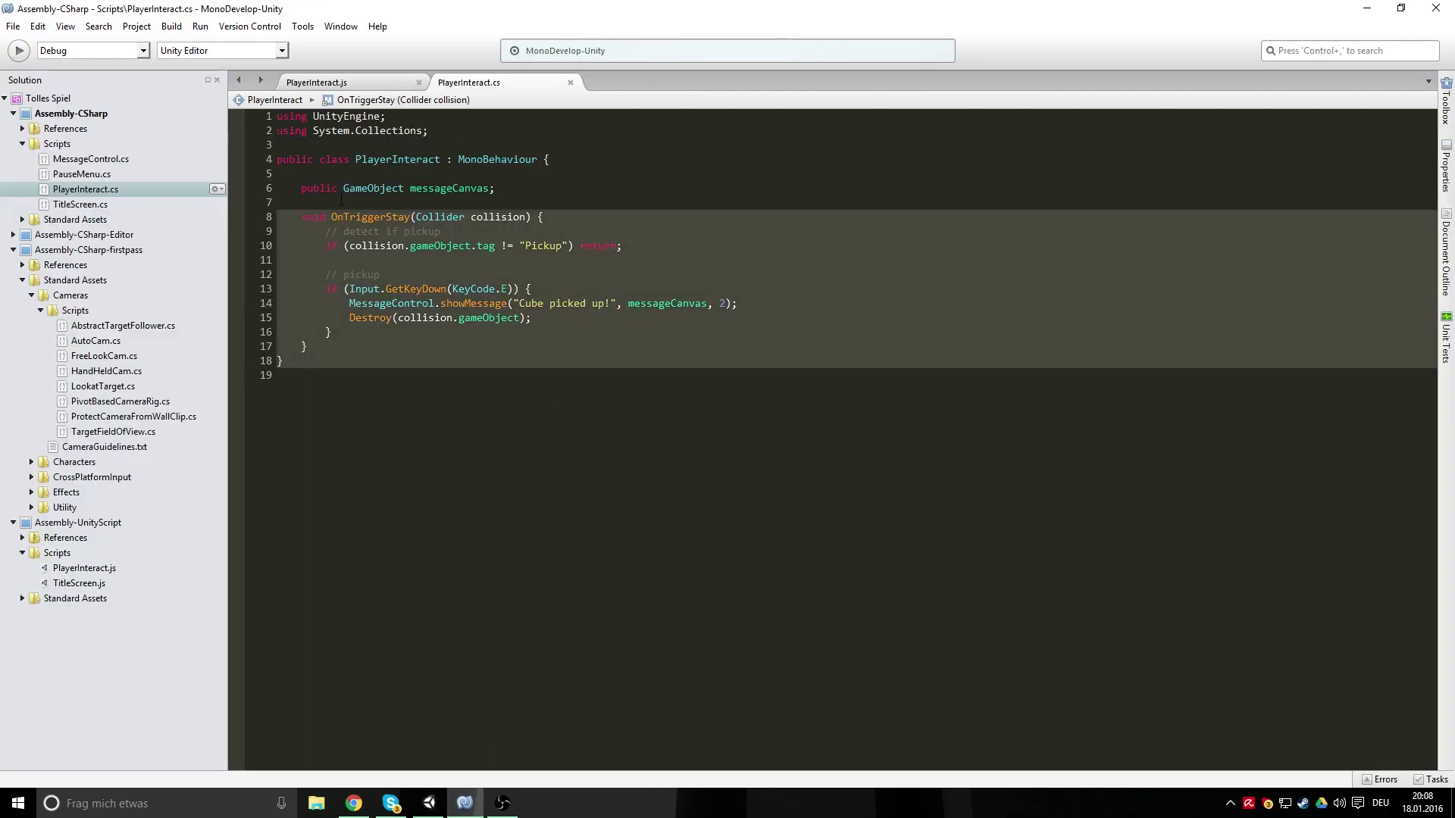
pyautogui.click(450, 412)
pyautogui.click(349, 303)
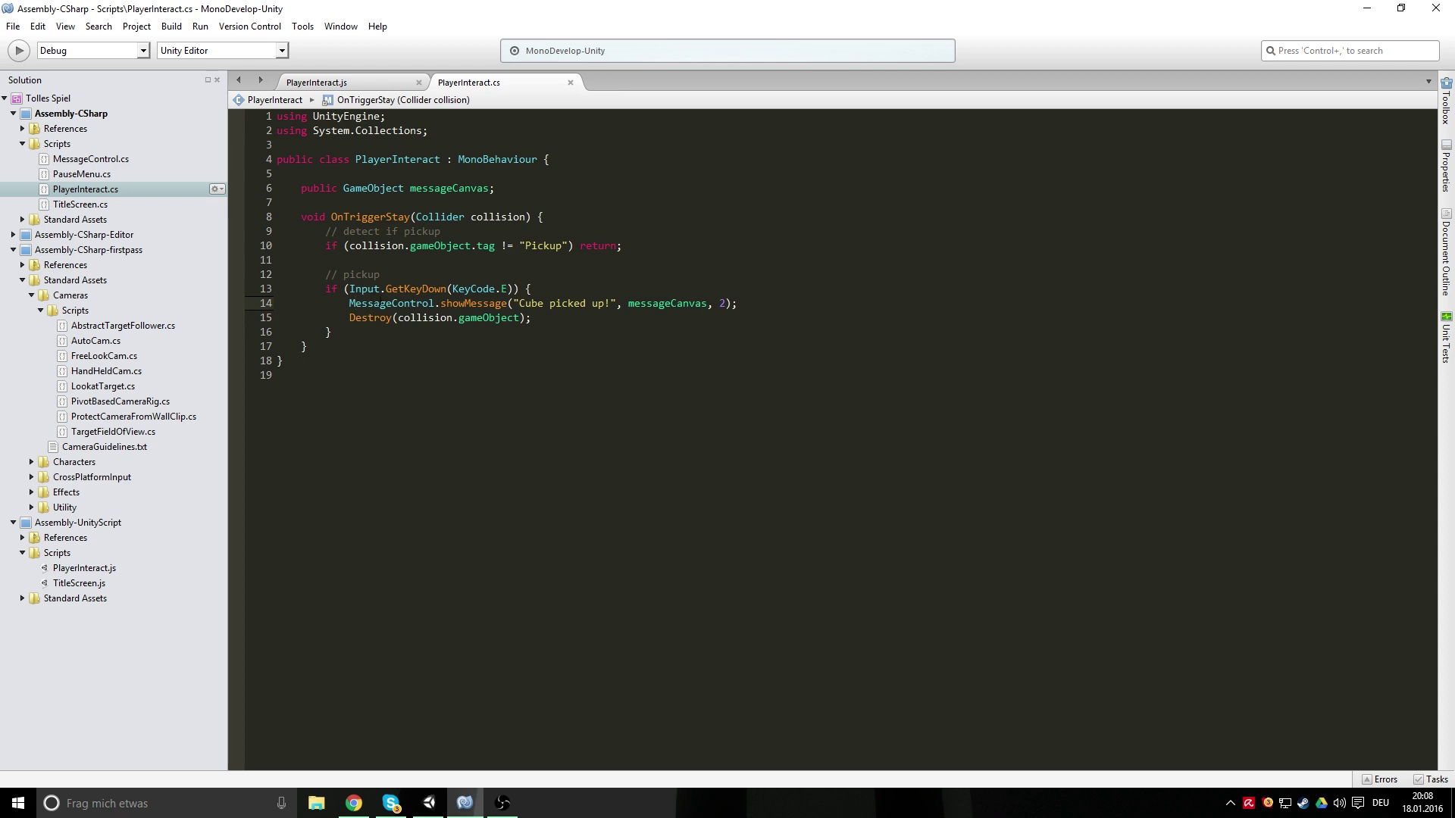
pyautogui.click(418, 82)
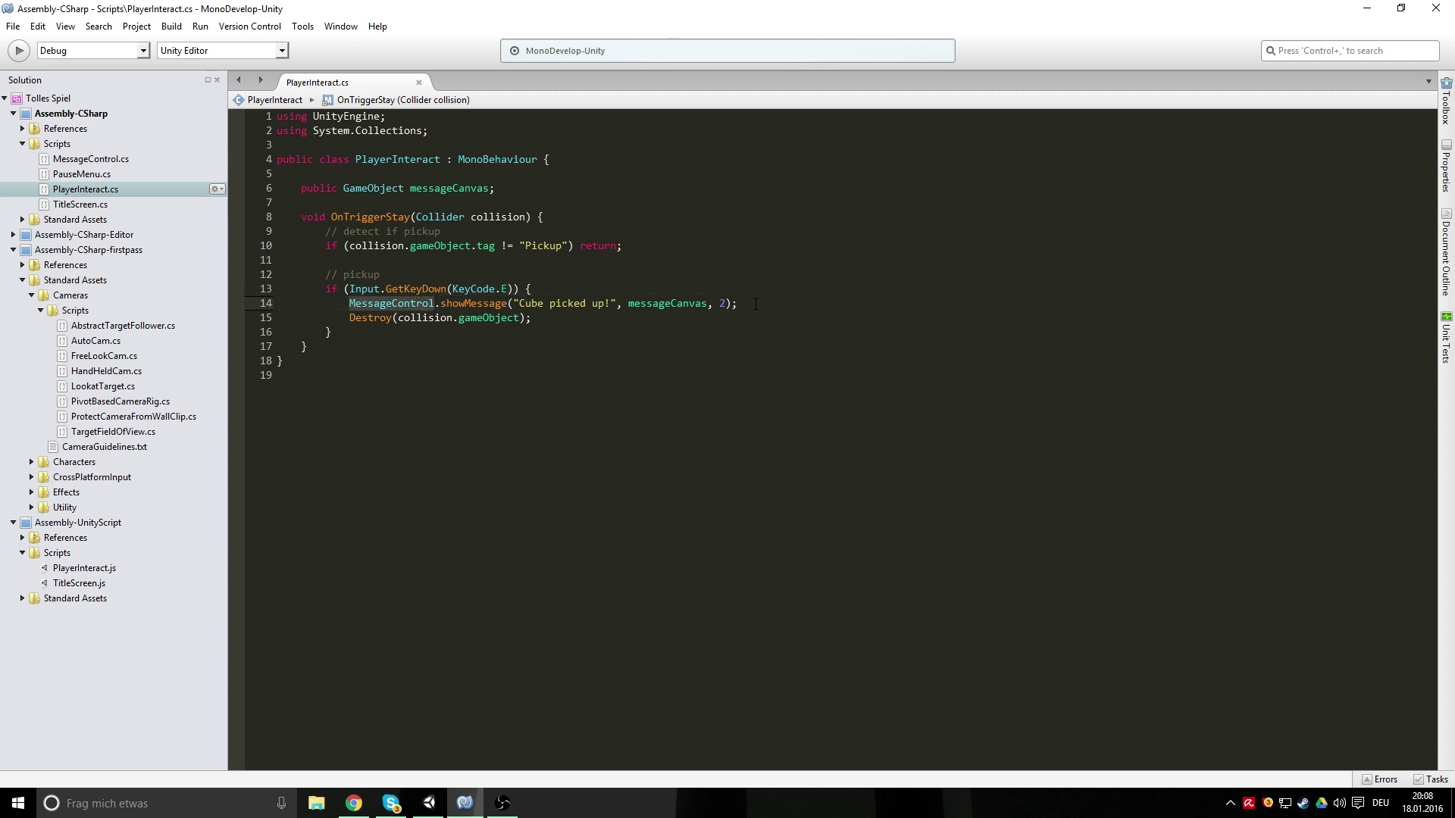
pyautogui.hotkey('alt', 'Tab')
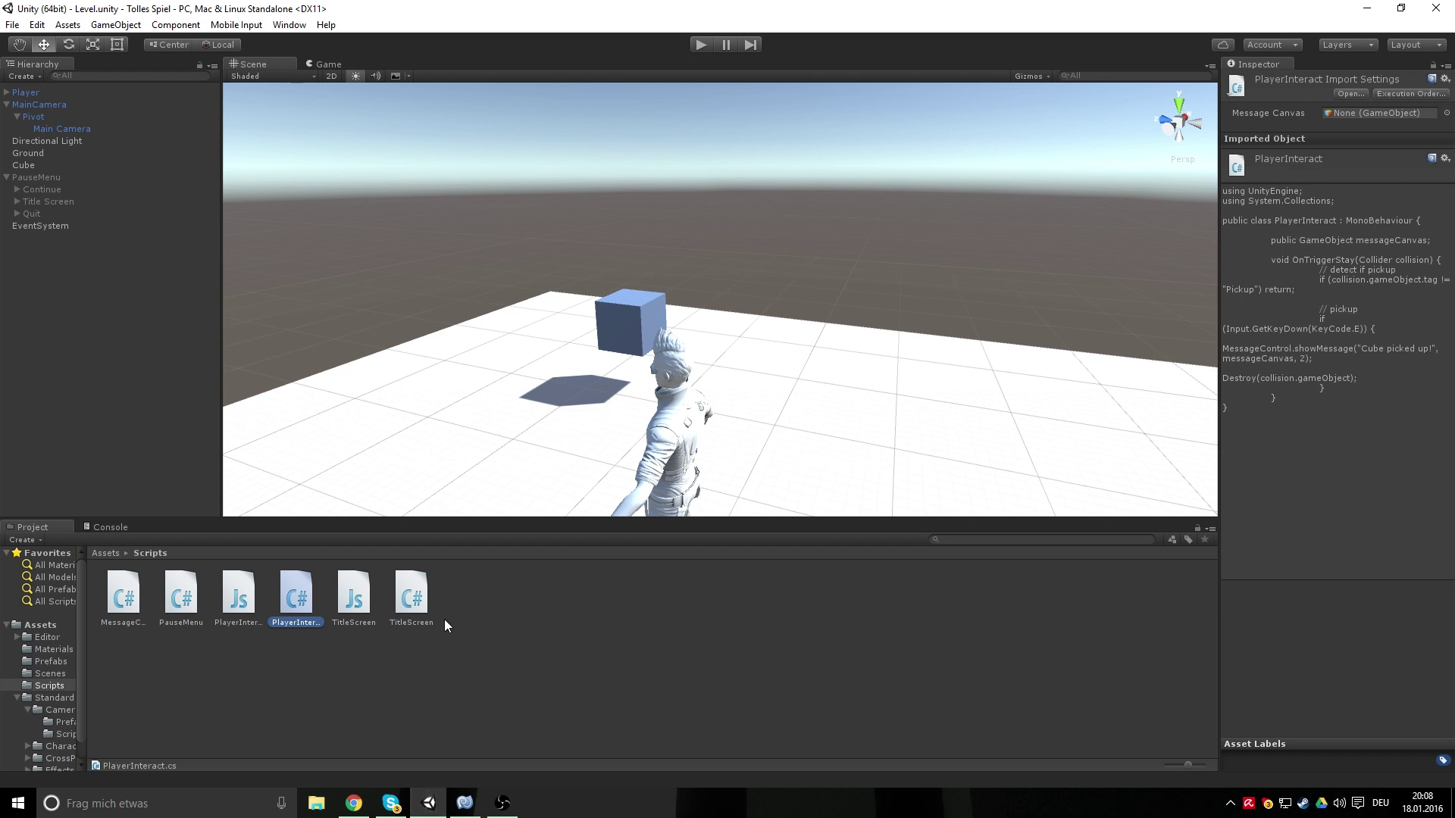
# Delete the JavaScript PlayerInteract script asset
pyautogui.click(250, 602)
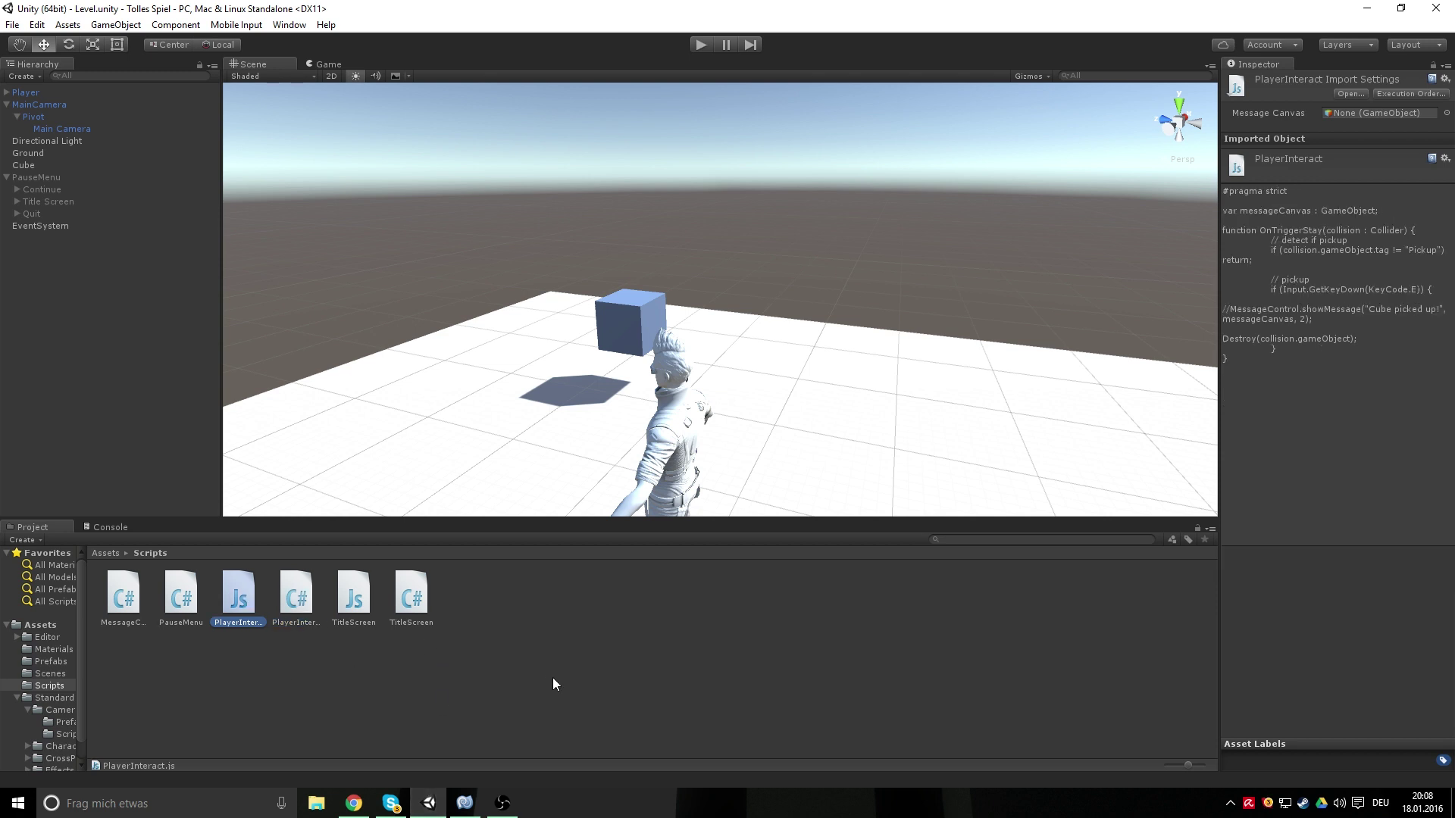
pyautogui.press('Delete')
pyautogui.press('Return')
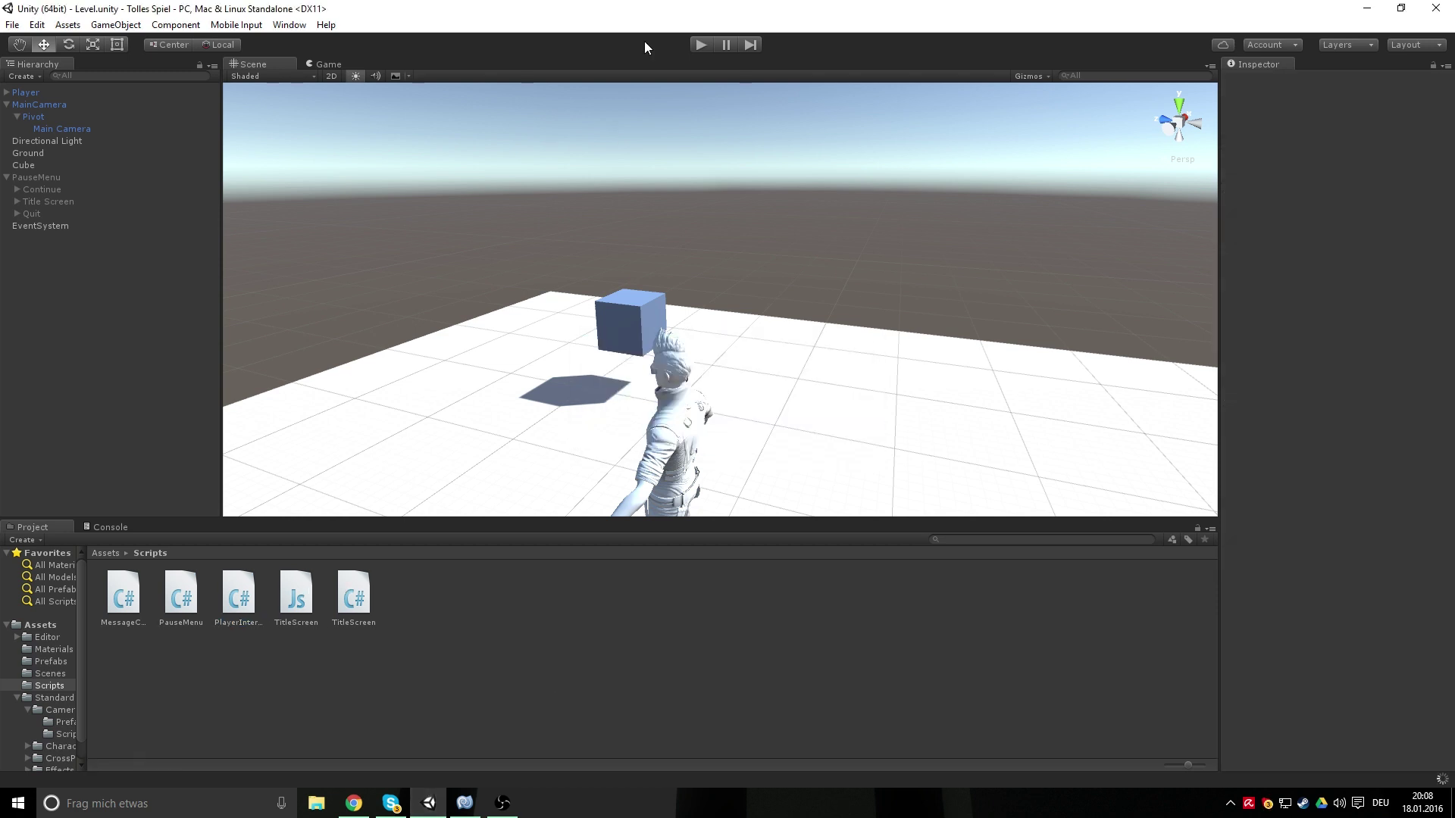
# Test-play the level, bring up the pause menu with Escape, then stop
pyautogui.click(705, 47)
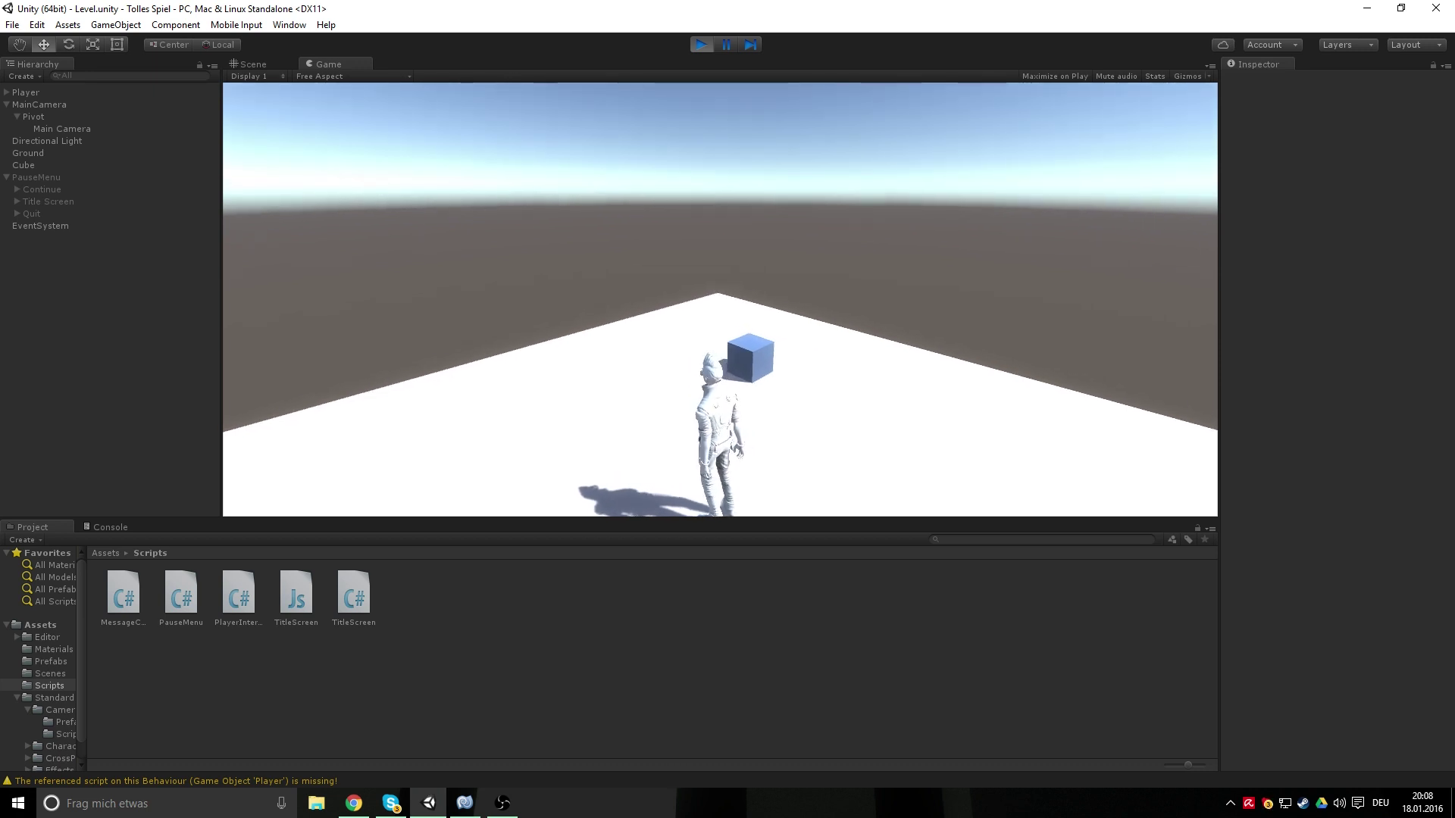
pyautogui.press('Escape')
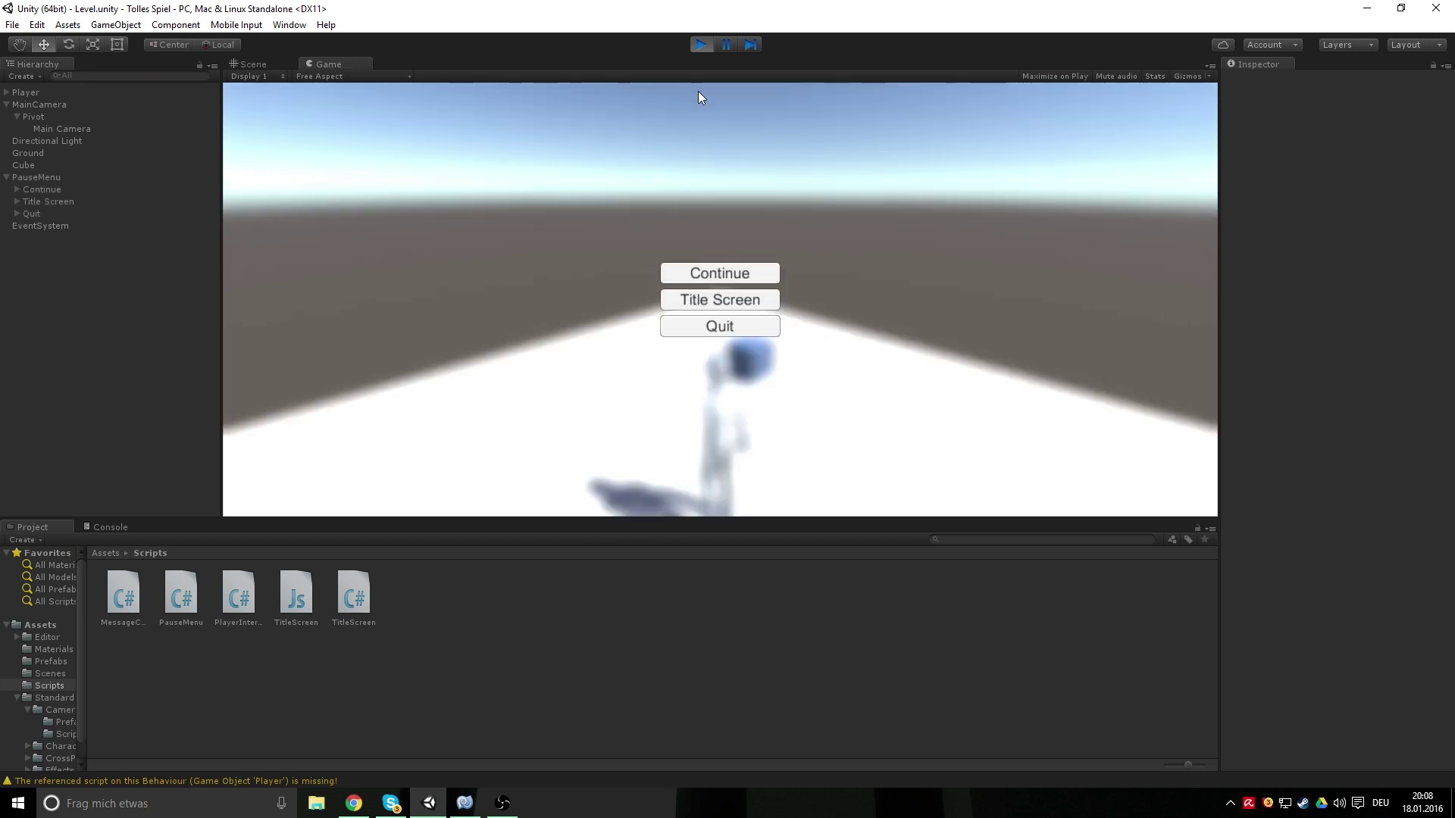
pyautogui.click(695, 41)
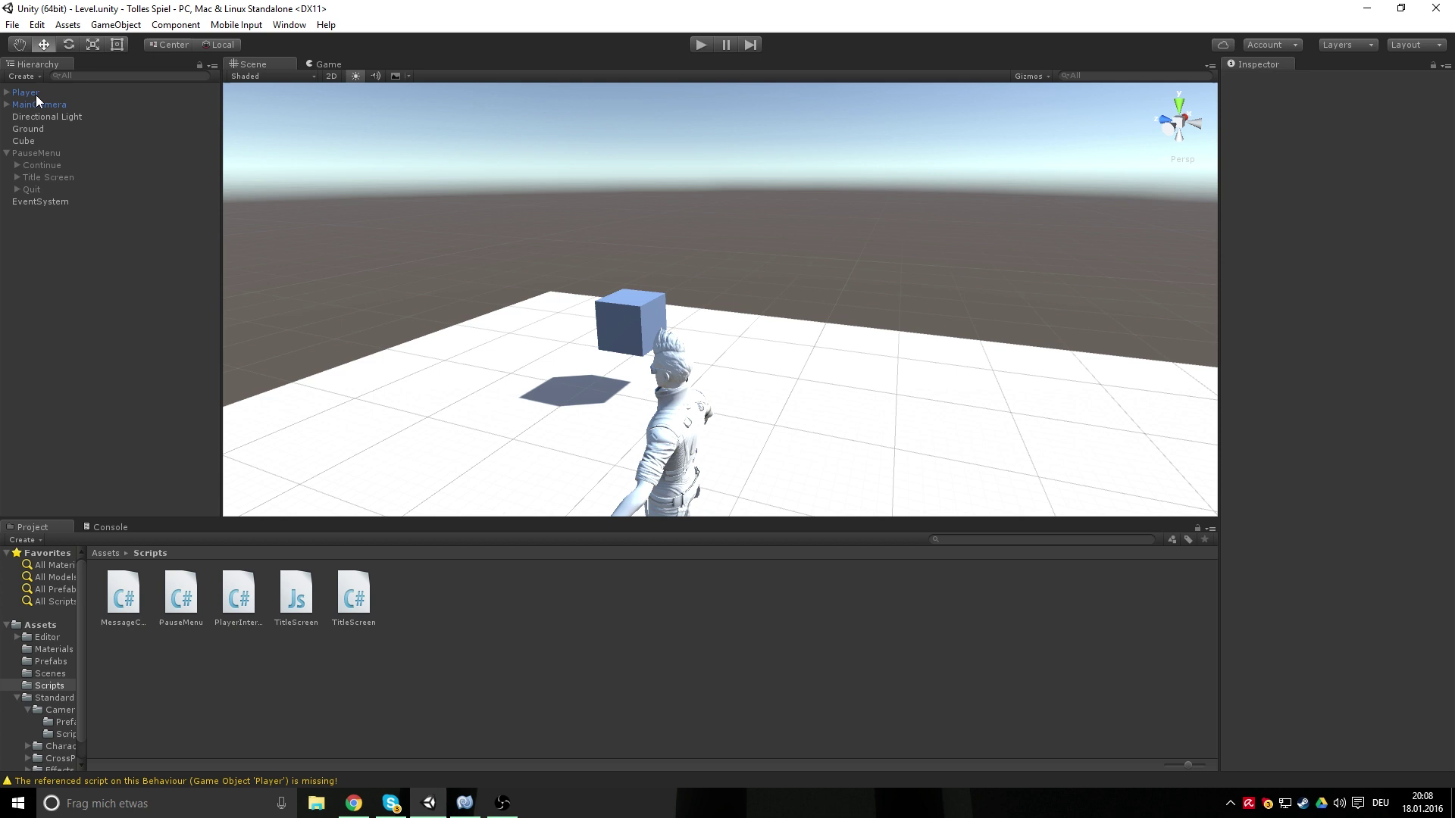
# Replace the Player's missing script with the C# PlayerInteract script and save the Level scene
pyautogui.click(41, 142)
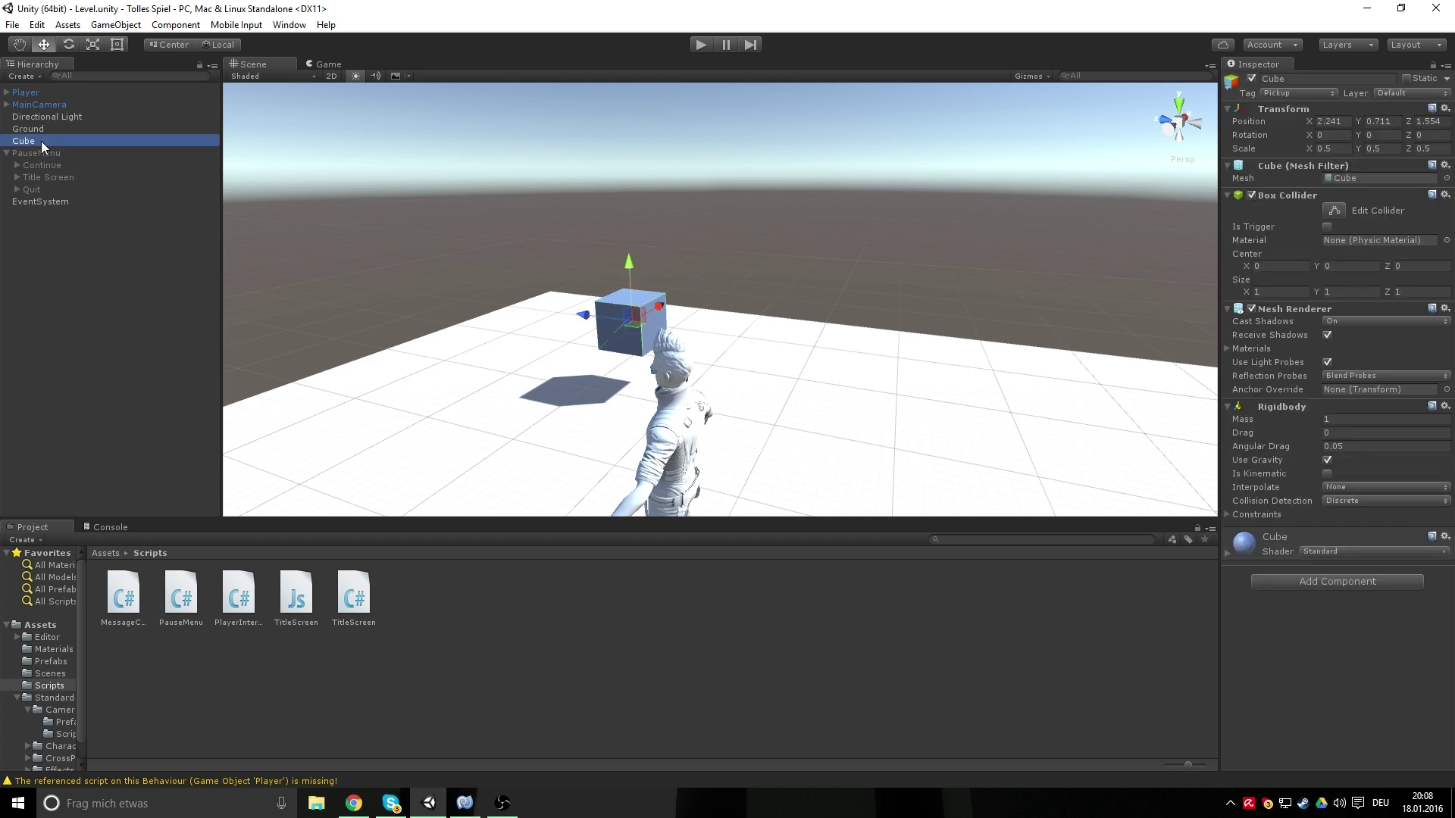
pyautogui.click(26, 92)
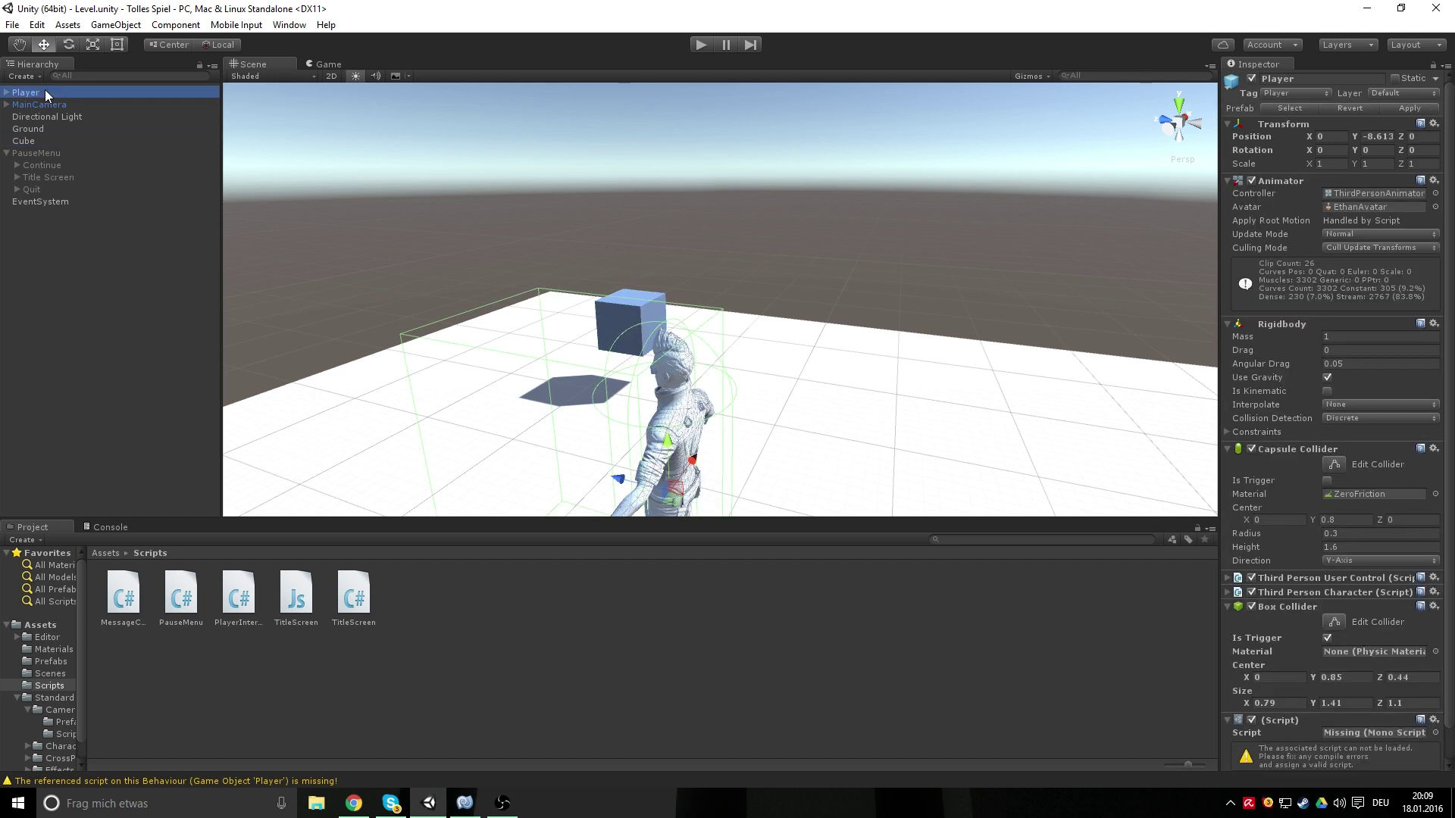
pyautogui.scroll(-1, 1344, 589)
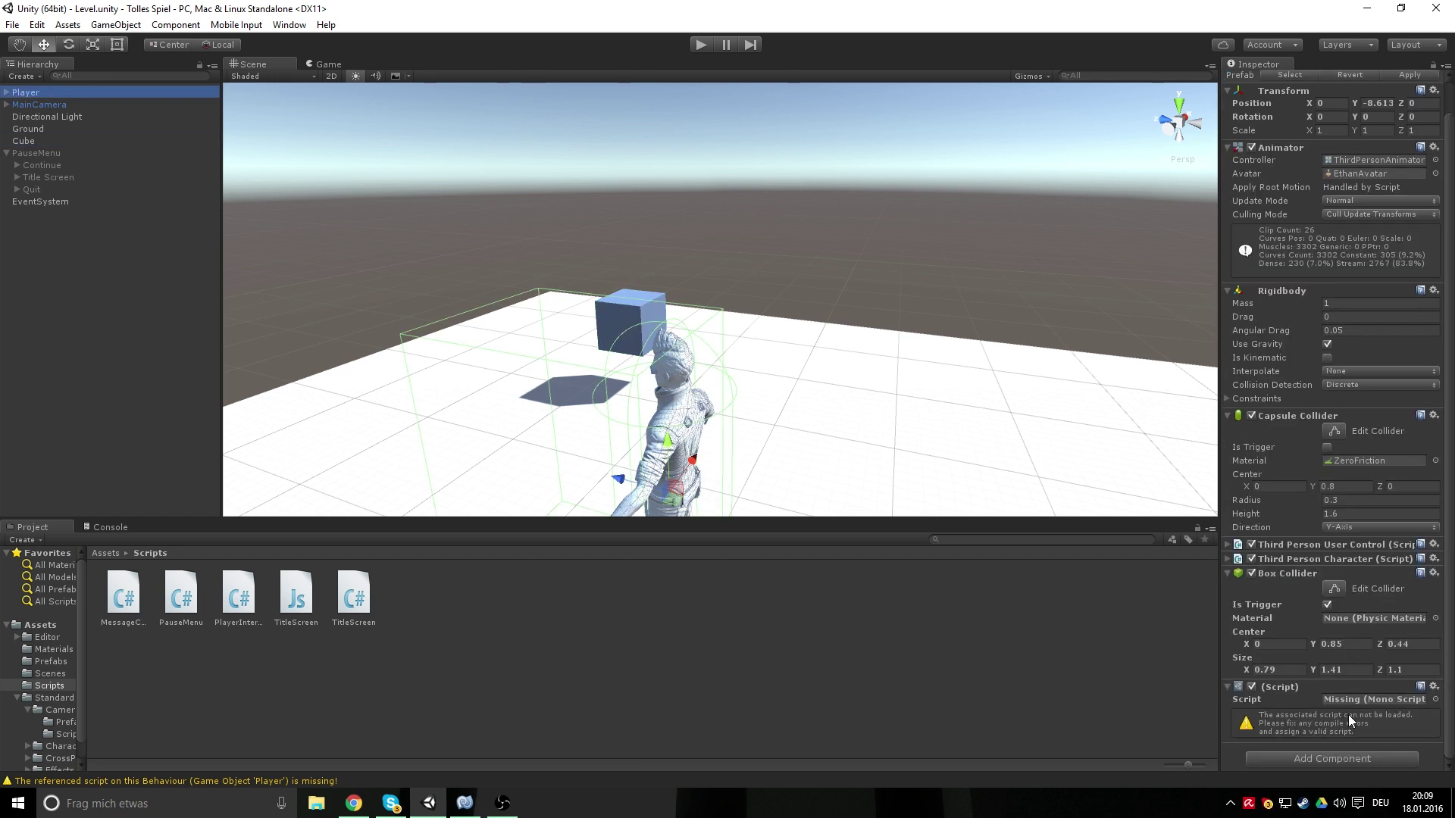
pyautogui.click(1436, 700)
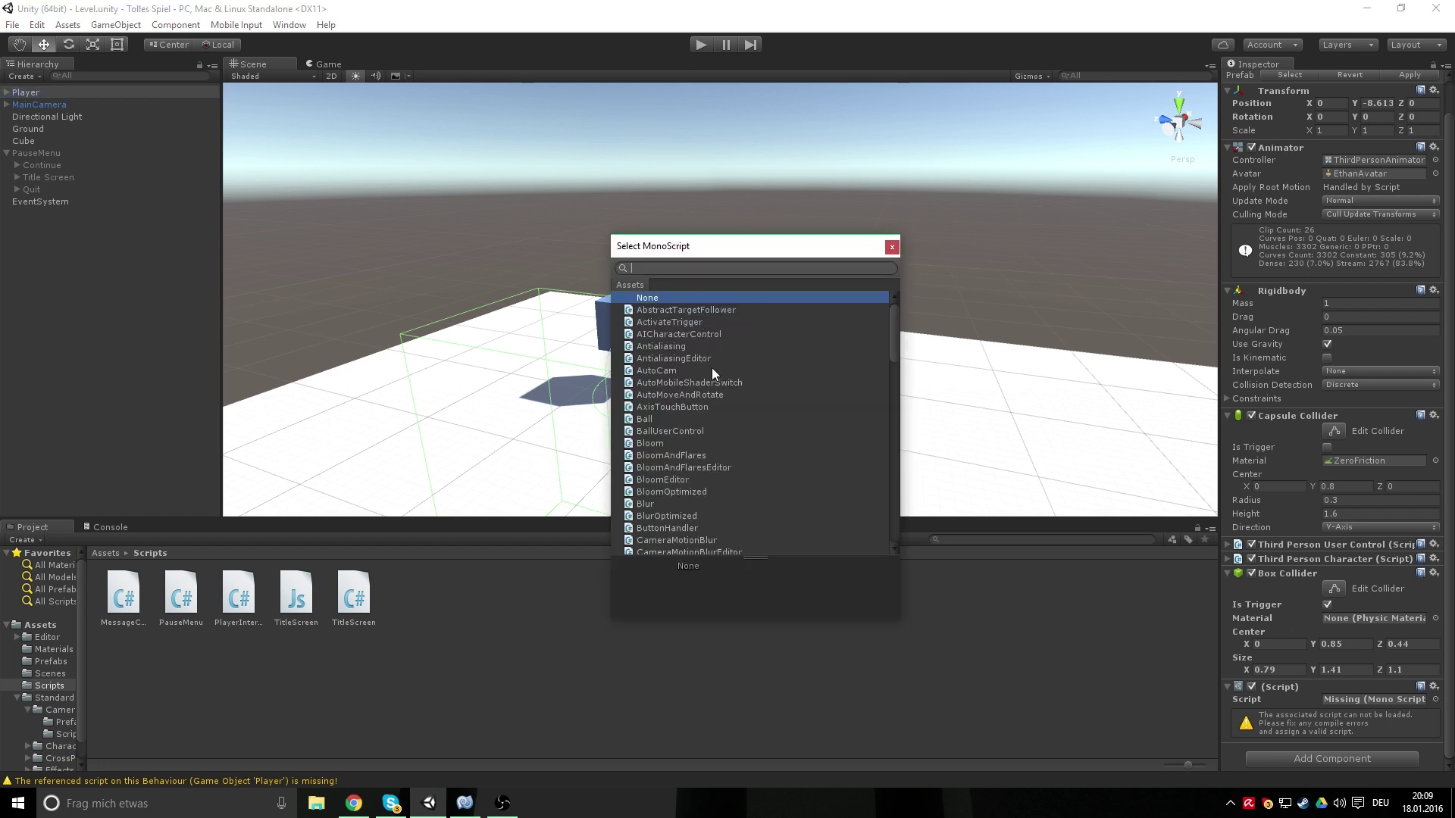
pyautogui.scroll(-5, 716, 383)
pyautogui.scroll(-5, 761, 374)
pyautogui.scroll(-5, 768, 379)
pyautogui.scroll(5, 769, 379)
pyautogui.scroll(1, 768, 379)
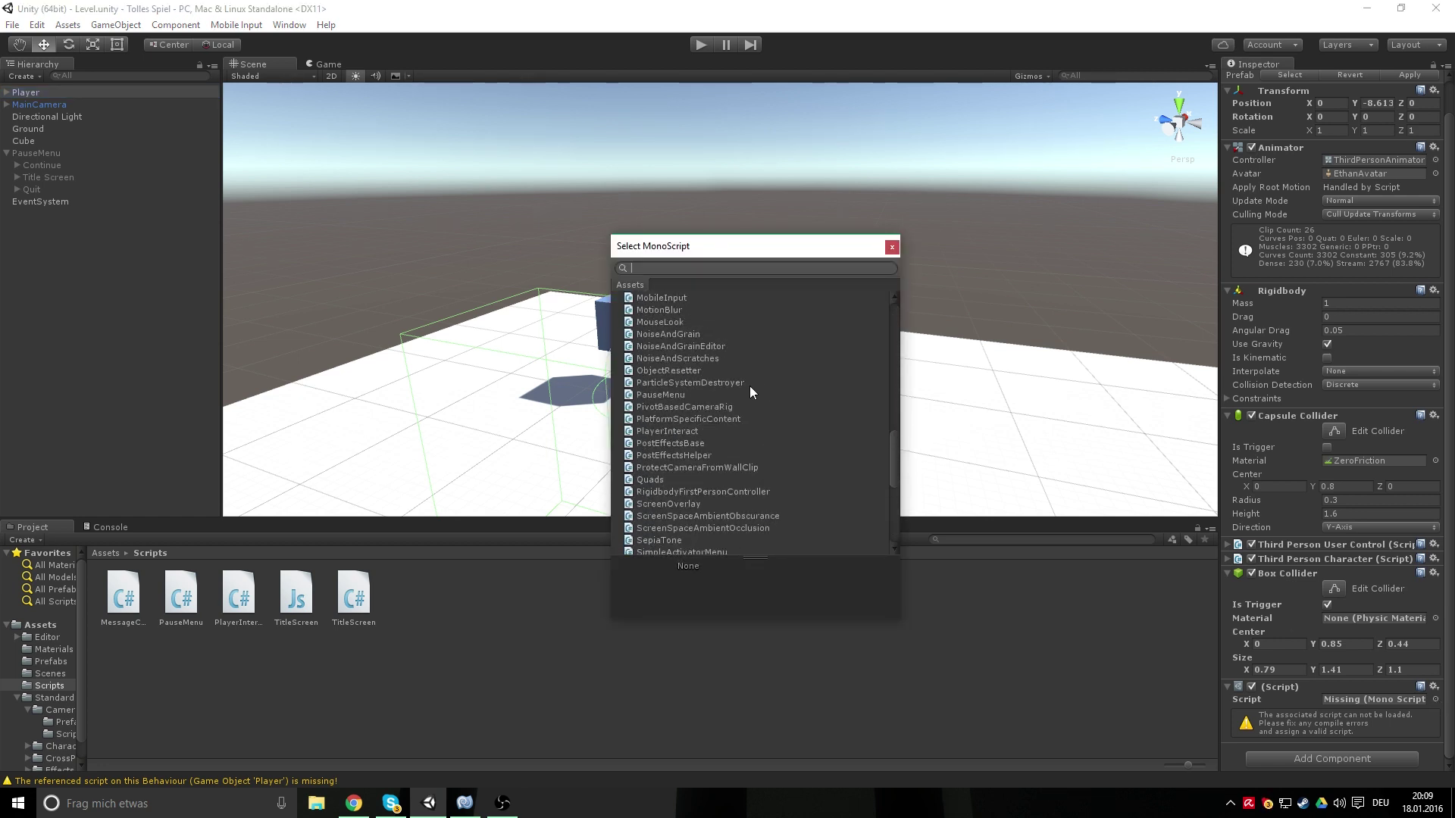
pyautogui.click(689, 433)
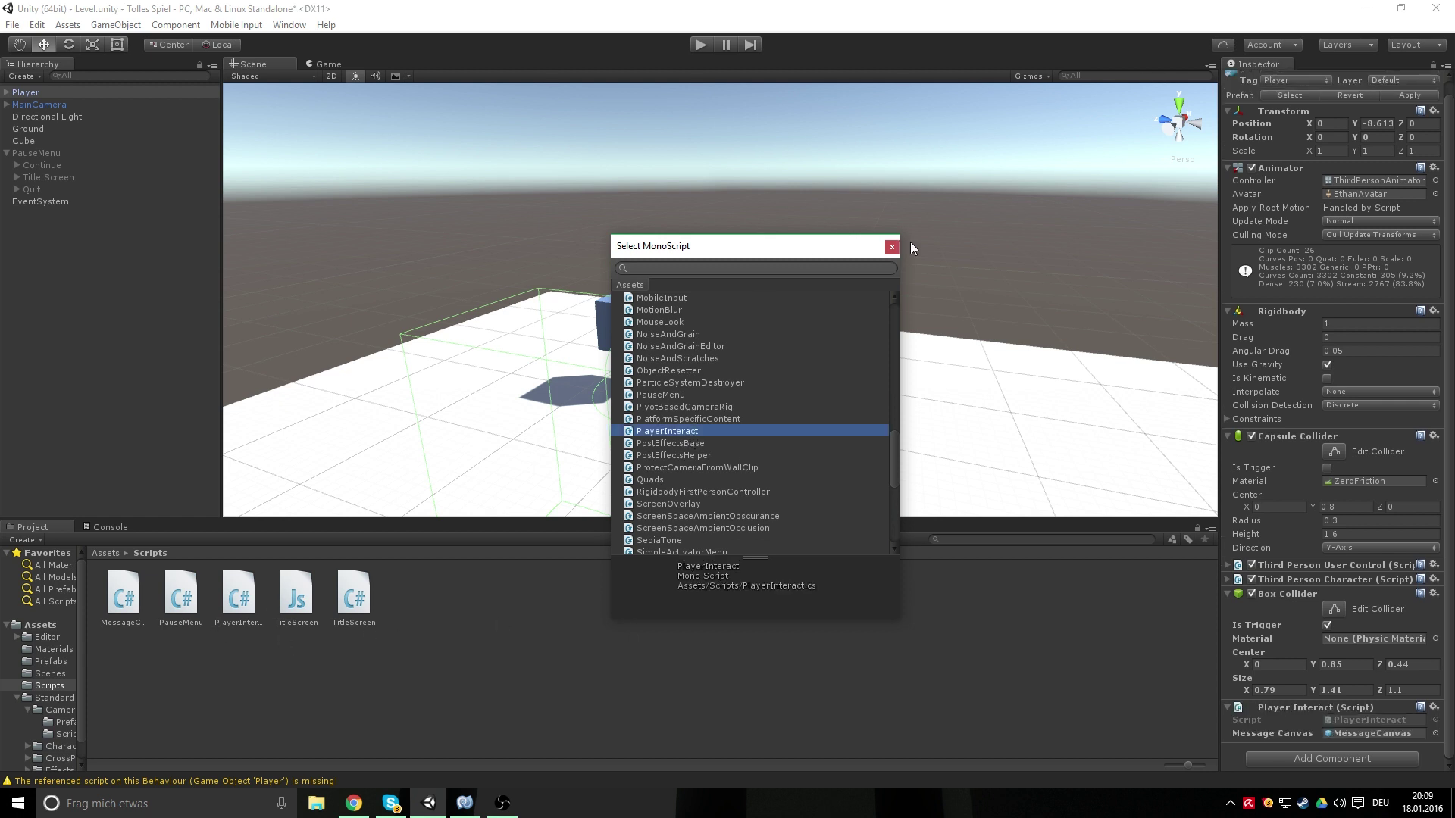
pyautogui.click(892, 248)
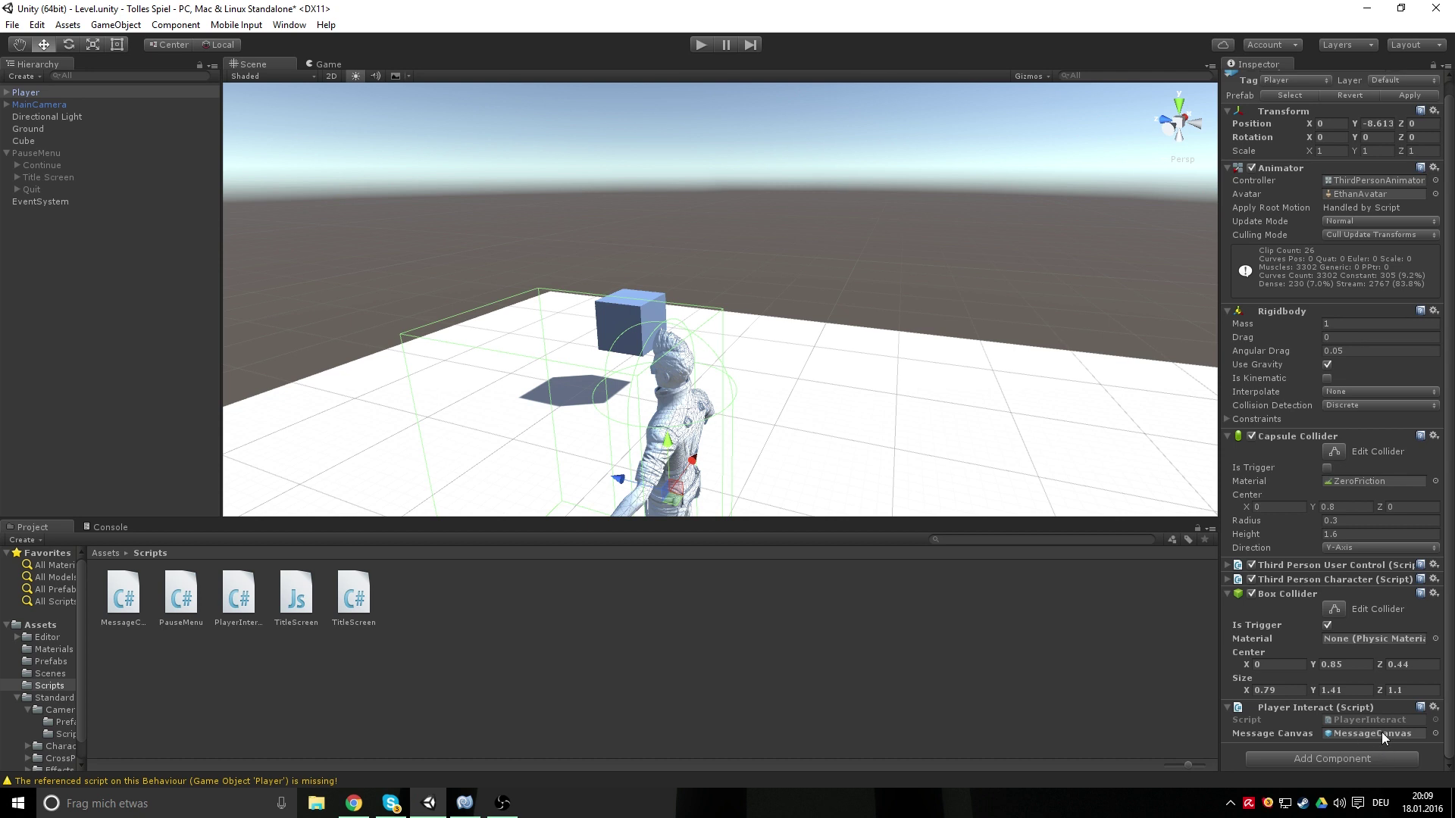
pyautogui.hotkey('ctrl', 's')
# Test-play: walk to the cube, pick it up, and open the pause menu
pyautogui.click(703, 45)
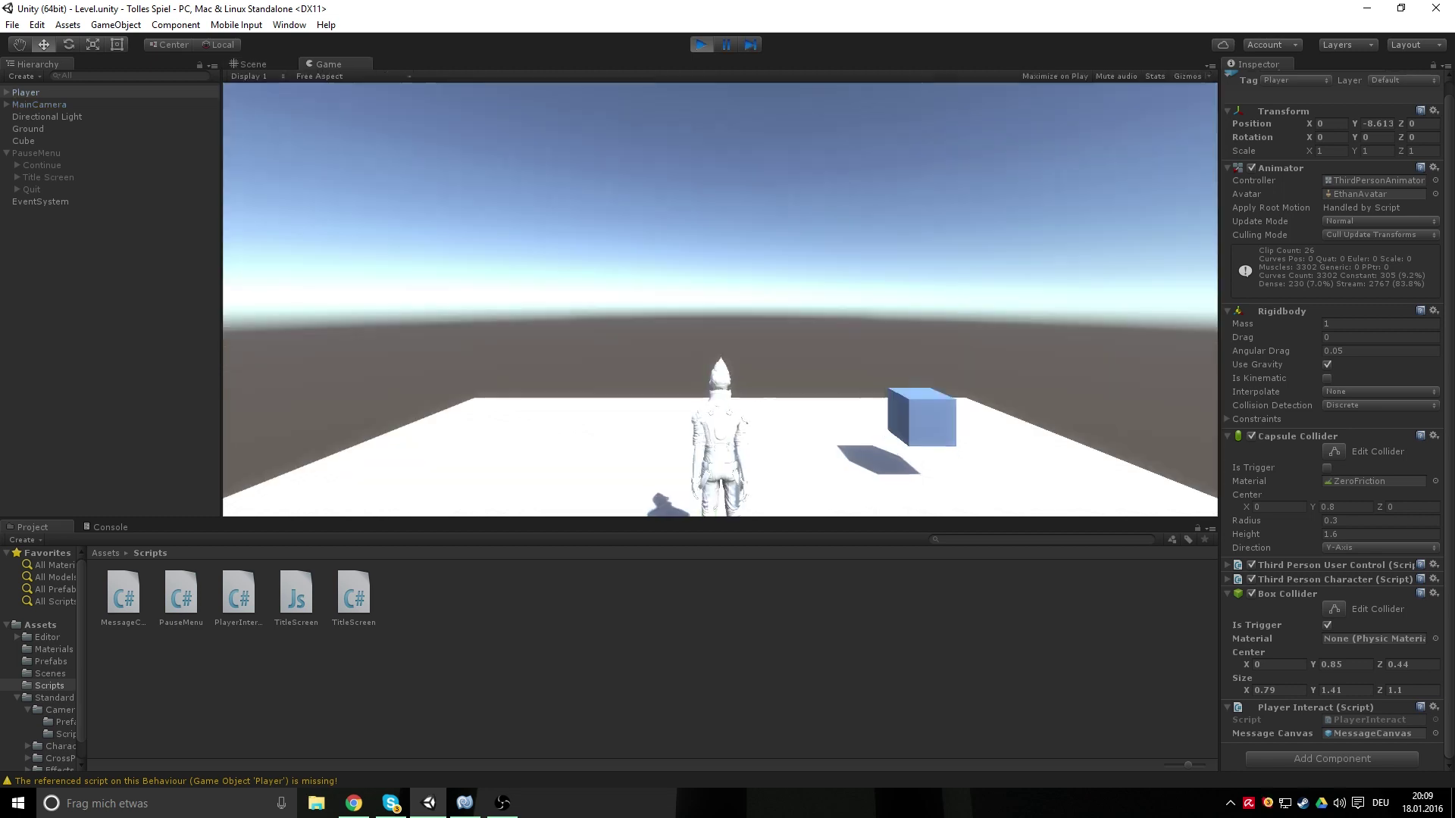
pyautogui.press('w')
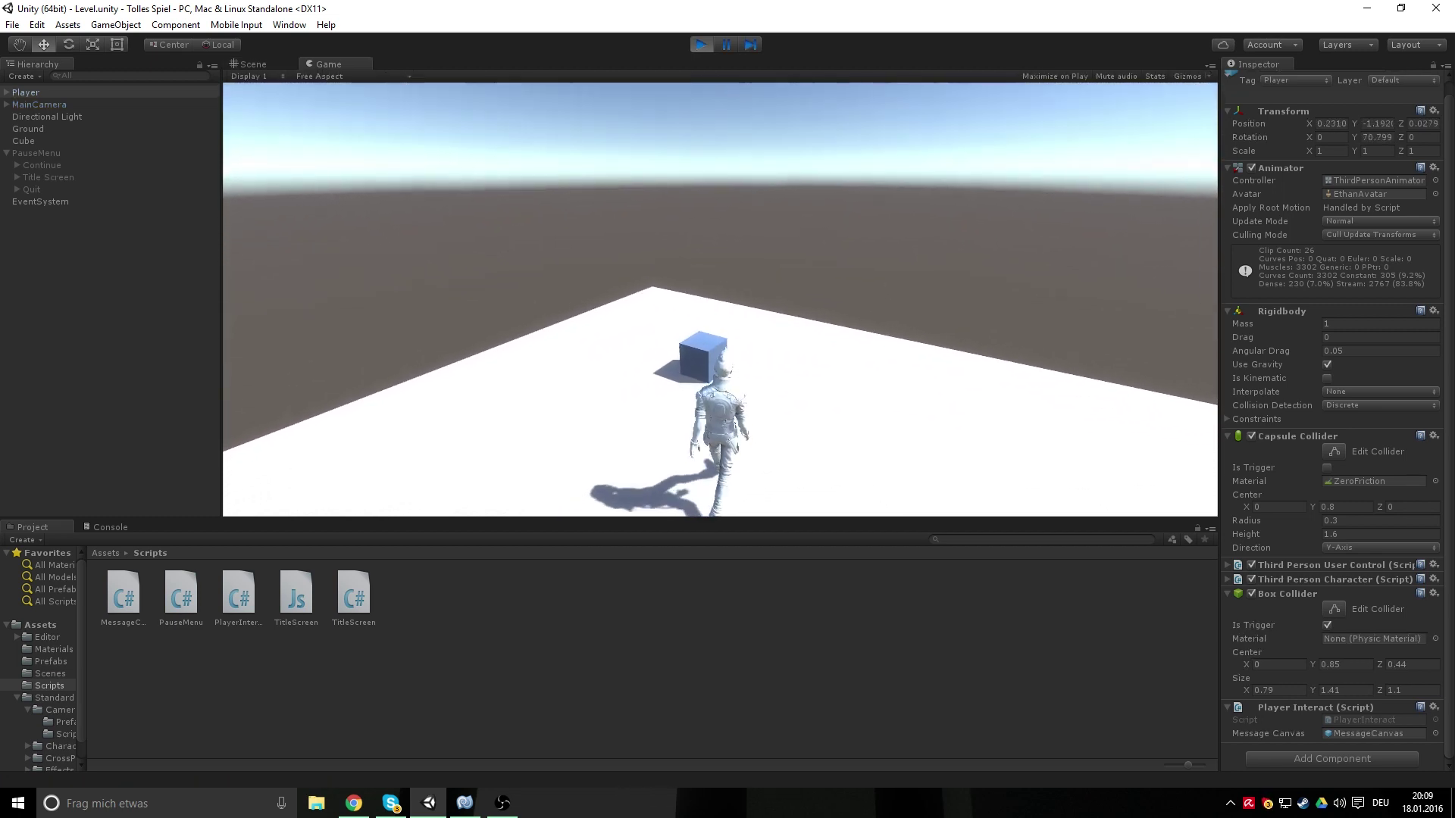
pyautogui.press('s')
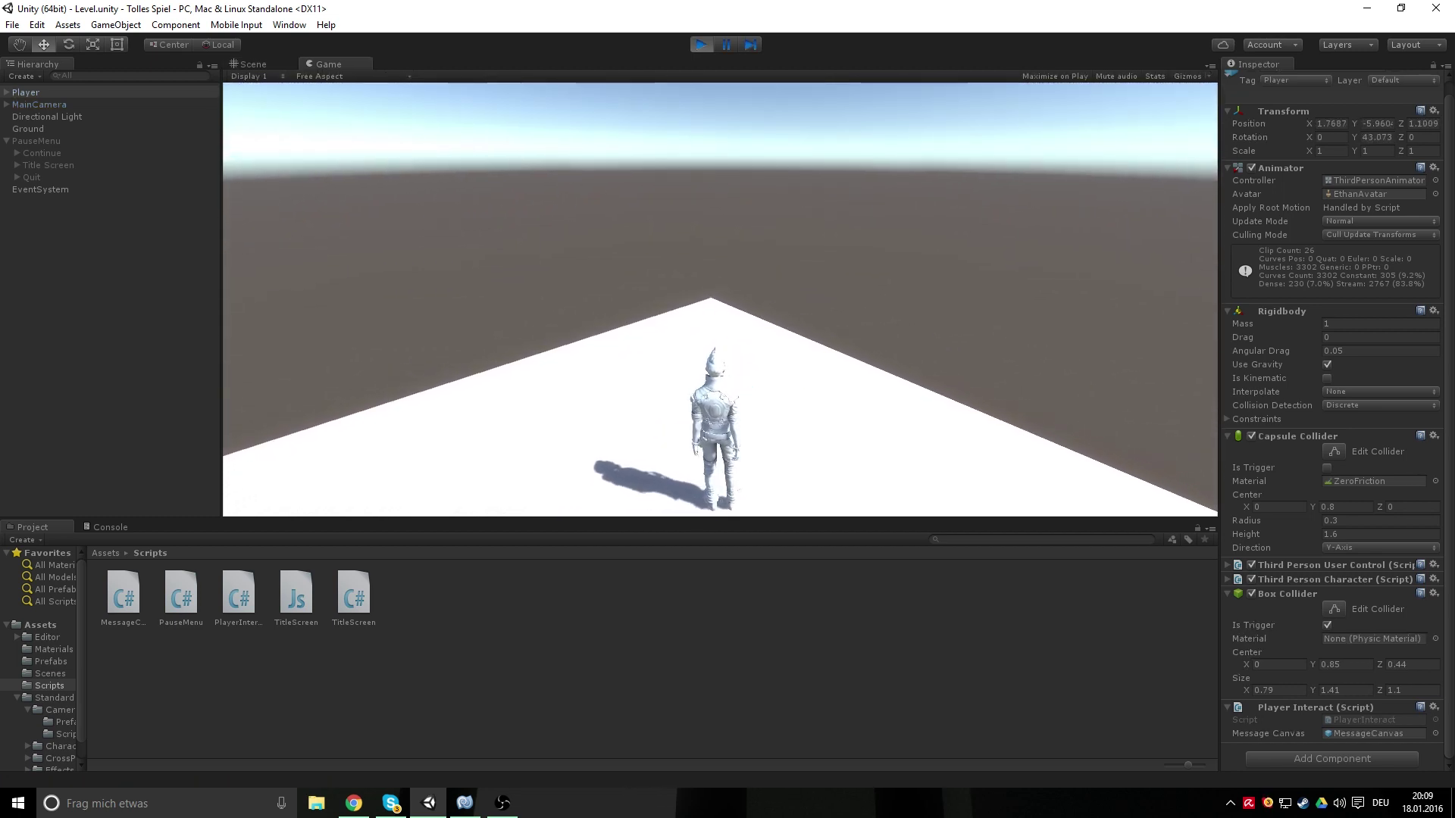
pyautogui.press('a')
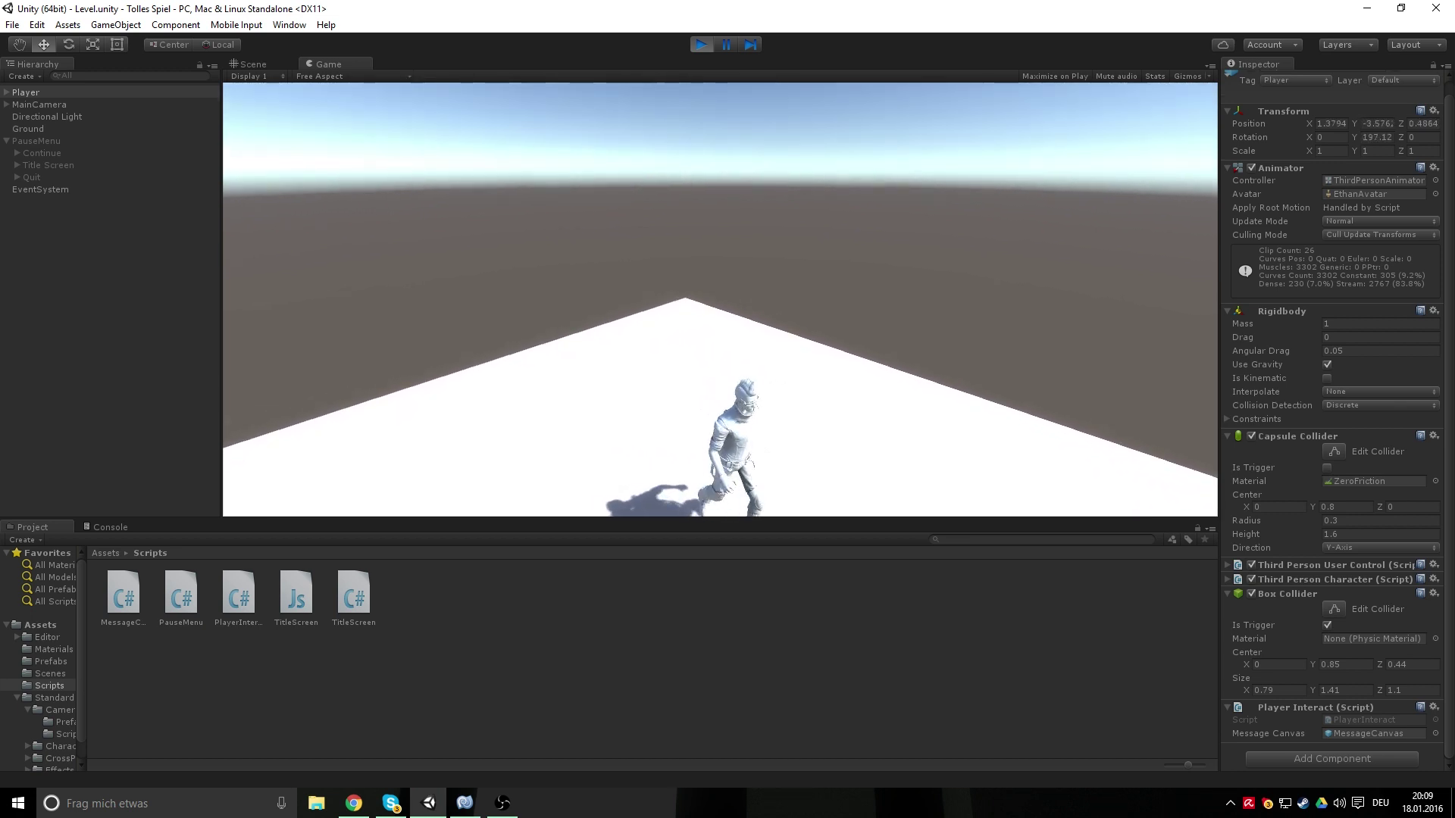
pyautogui.press('Escape')
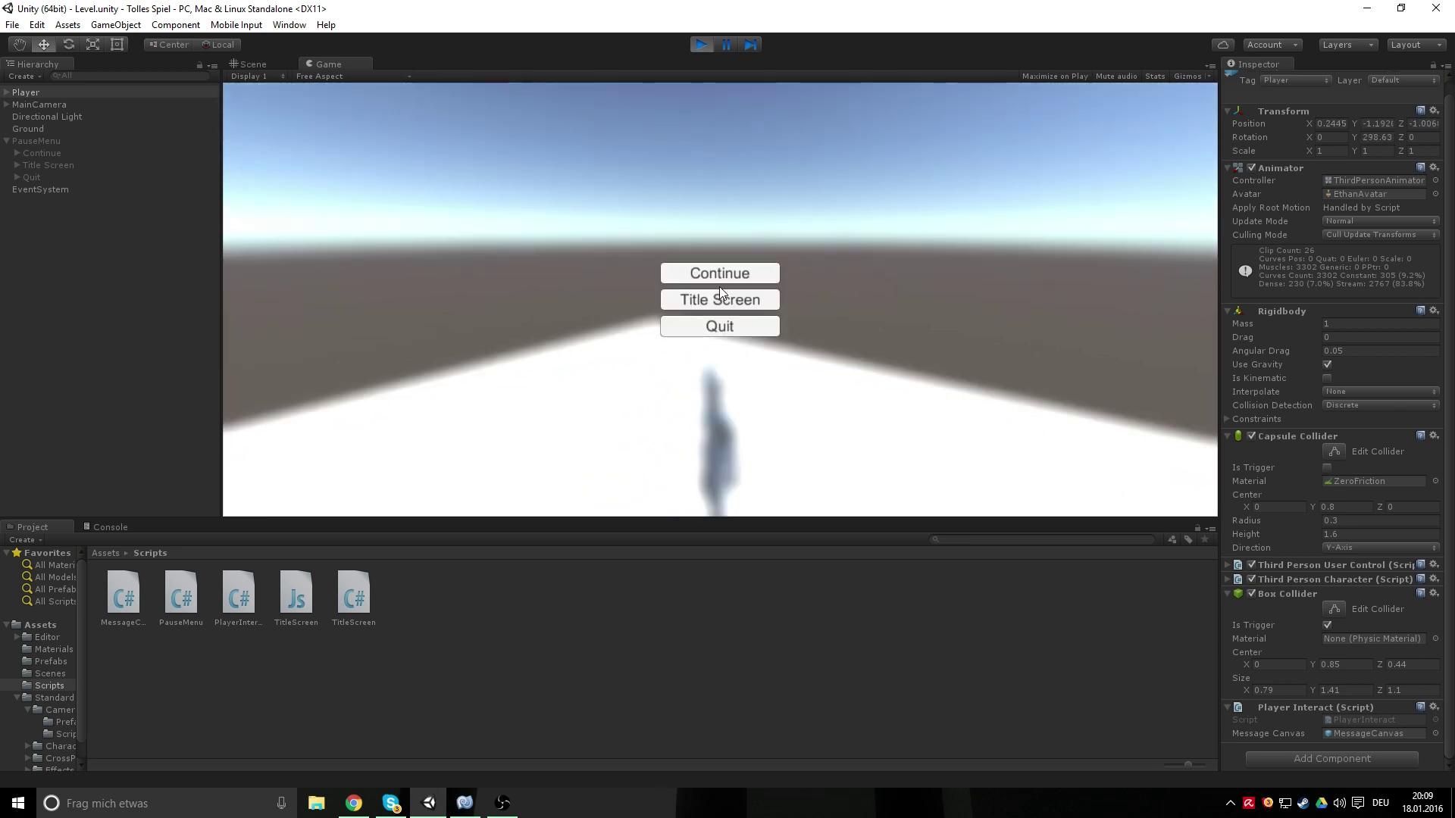
pyautogui.click(703, 44)
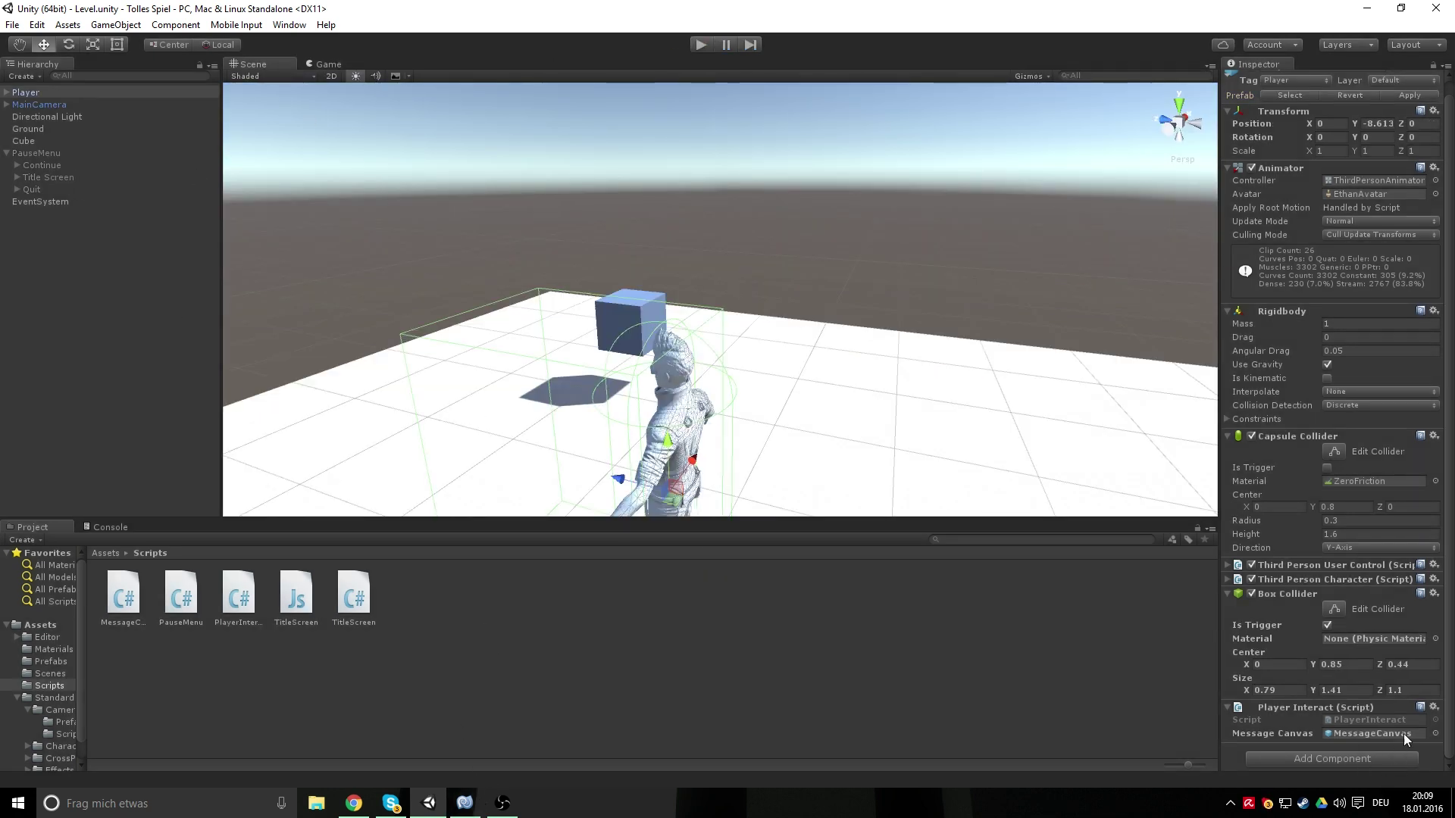
# Drag the MessageCanvas prefab into the Message Canvas slot and replay to check the pause menu
pyautogui.click(57, 665)
pyautogui.moveTo(123, 593); pyautogui.dragTo(1367, 735)
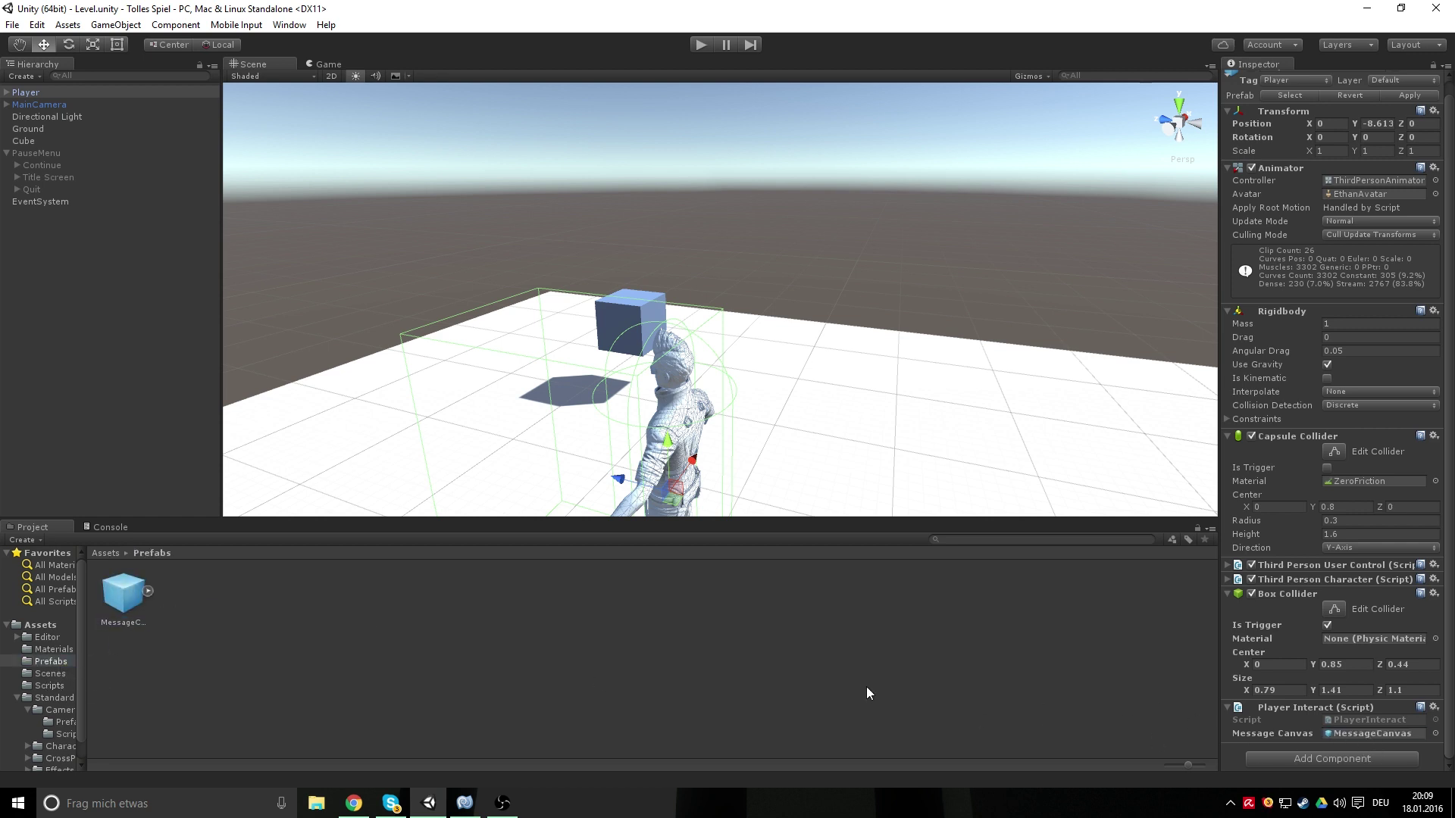
pyautogui.click(700, 47)
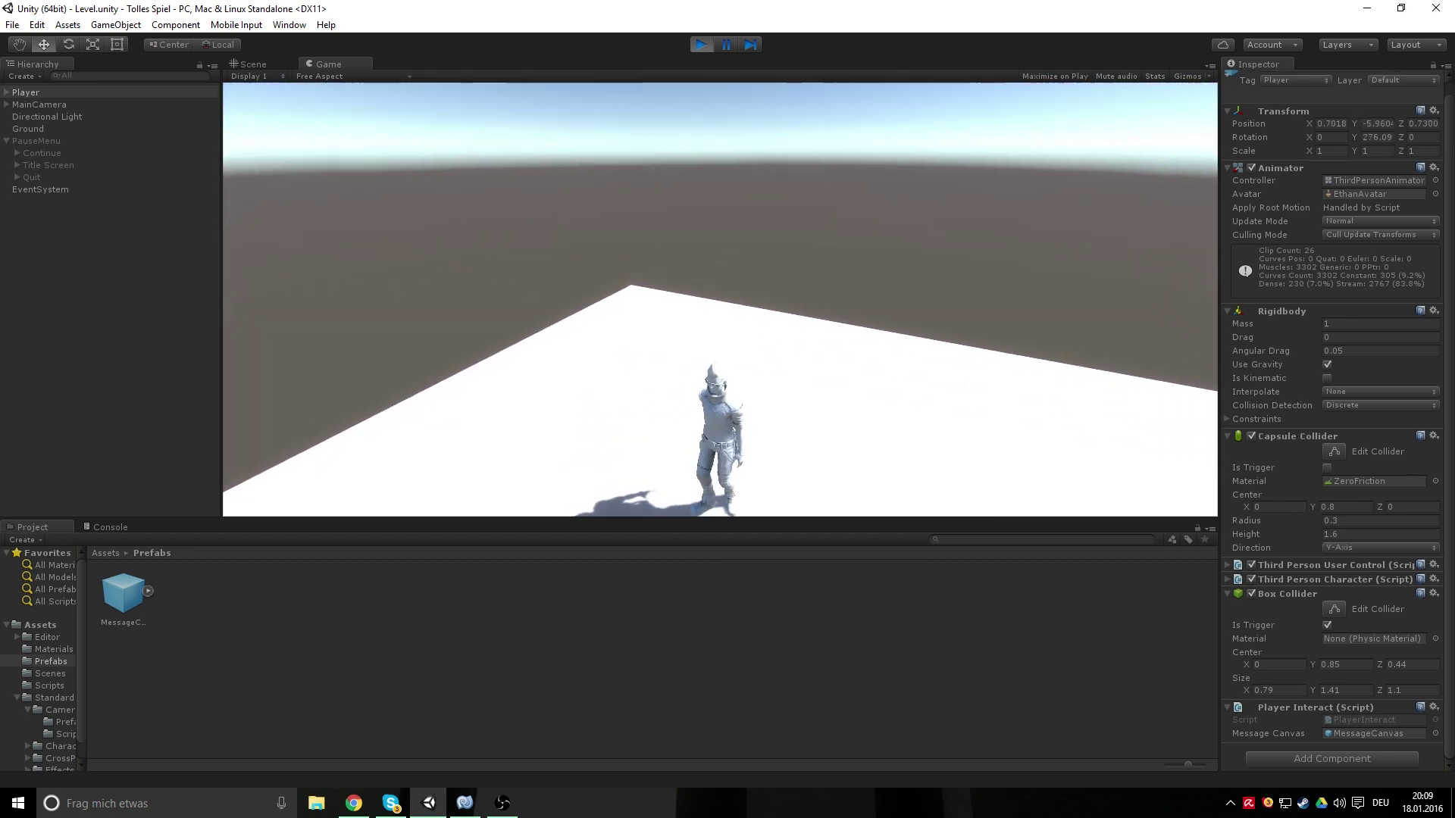
pyautogui.press('Escape')
pyautogui.click(700, 45)
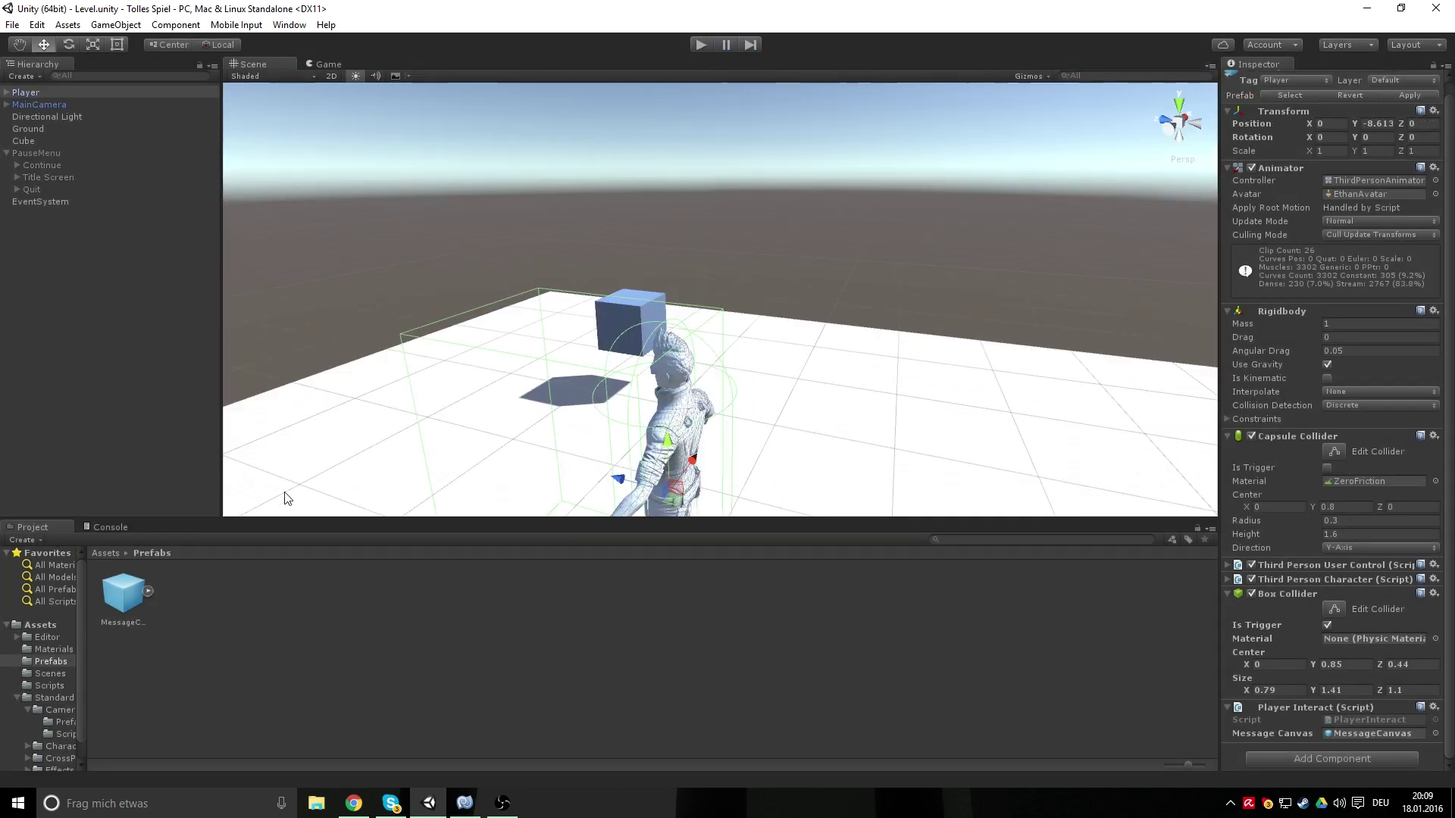
pyautogui.click(108, 553)
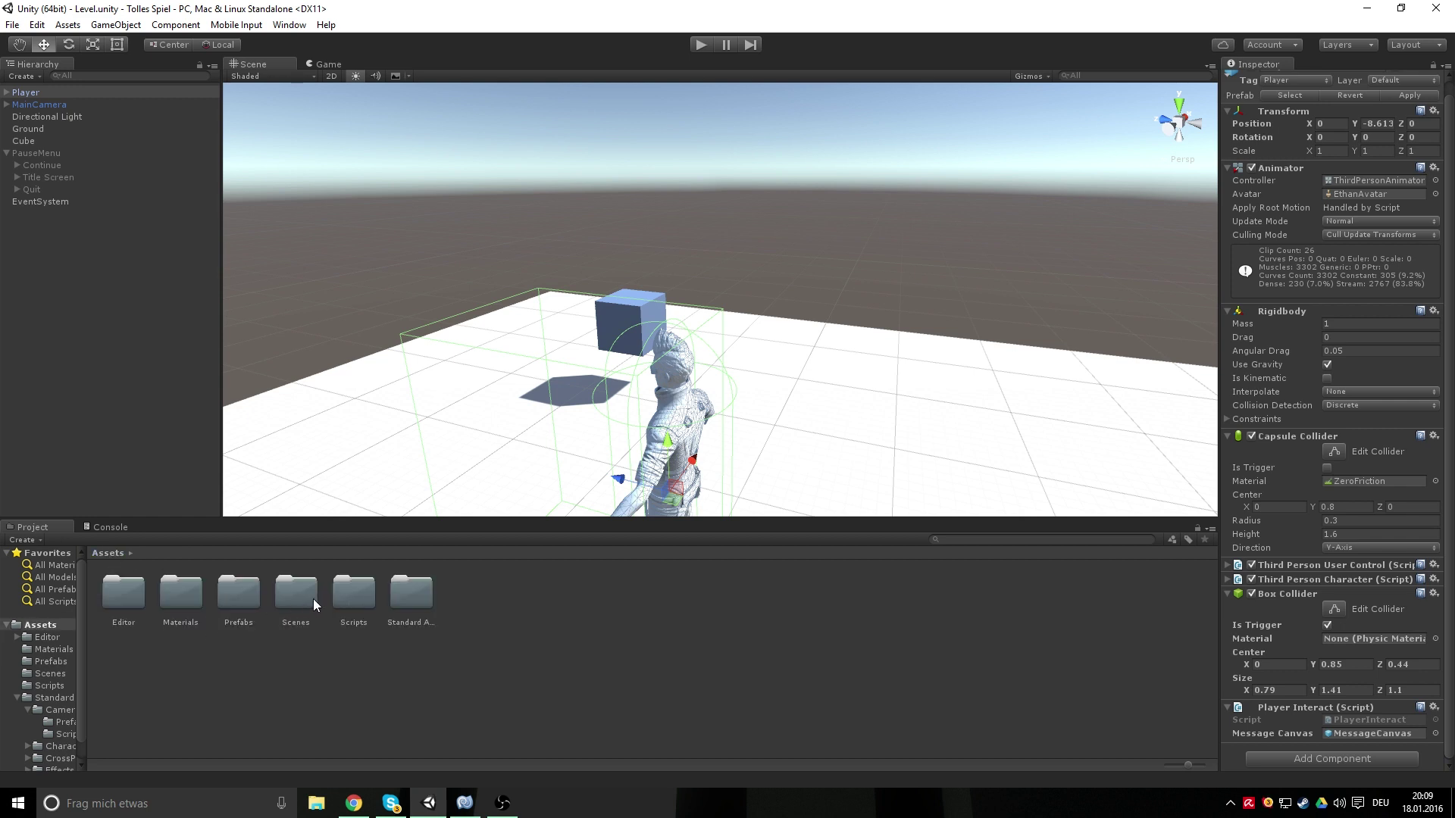
# Paste the title screen functions into TitleScreen.cs as void methods and add using UnityEngine.SceneManagement
pyautogui.doubleClick(334, 599)
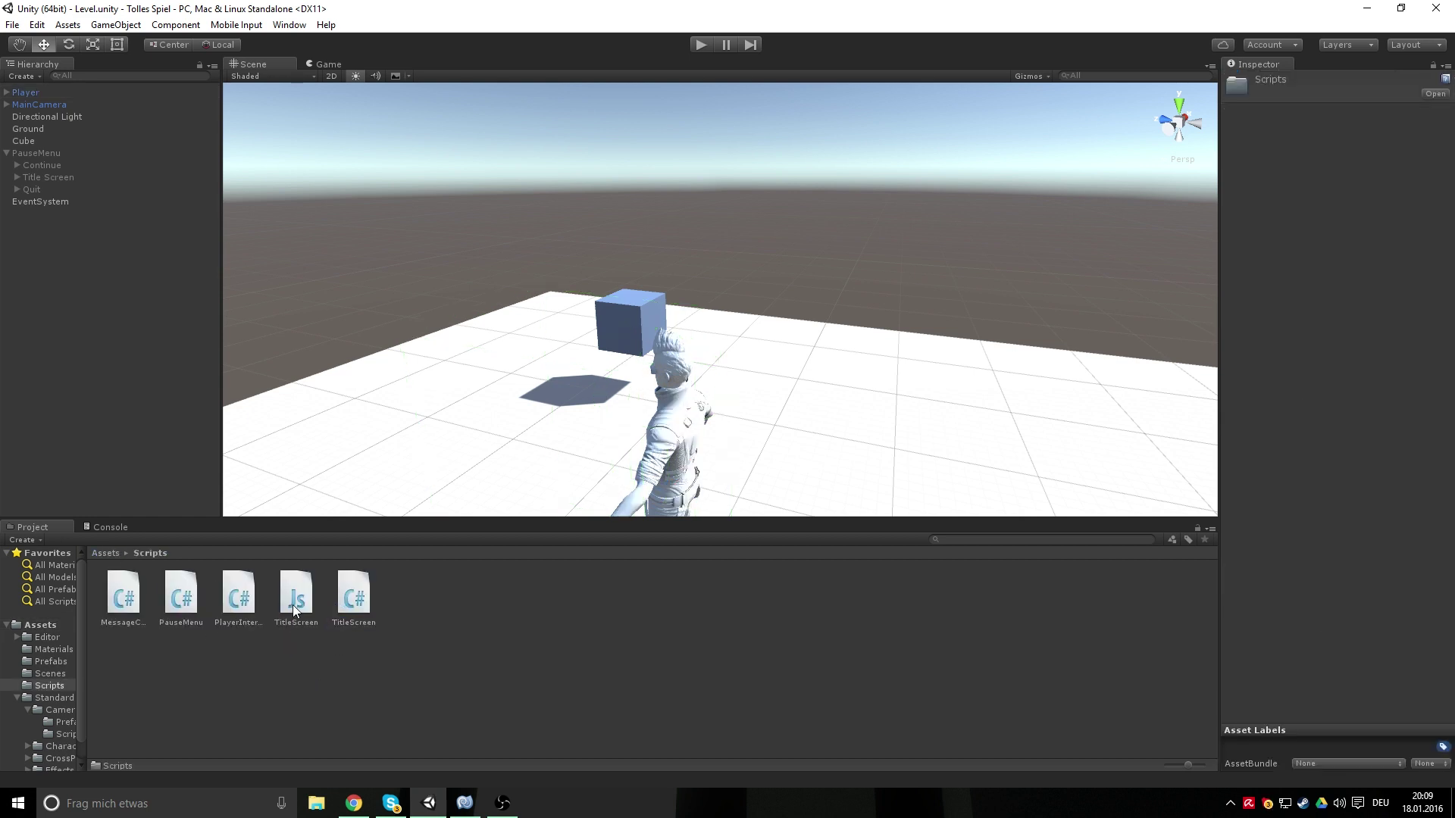
pyautogui.click(295, 606)
pyautogui.doubleClick(303, 603)
pyautogui.click(352, 607)
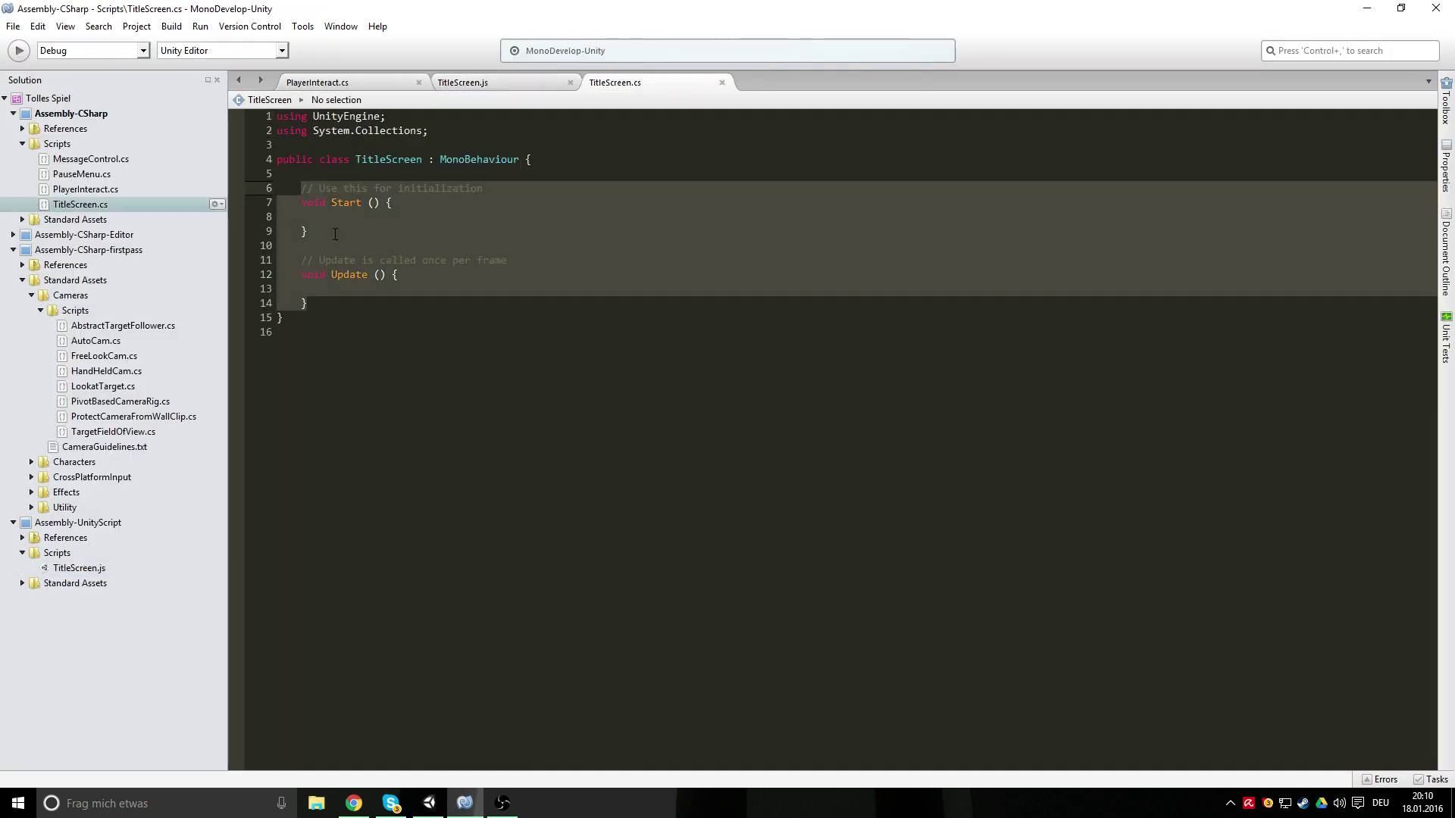
pyautogui.hotkey('ctrl', 'v')
pyautogui.write('void')
pyautogui.press('Return')
pyautogui.write('using UnityE')
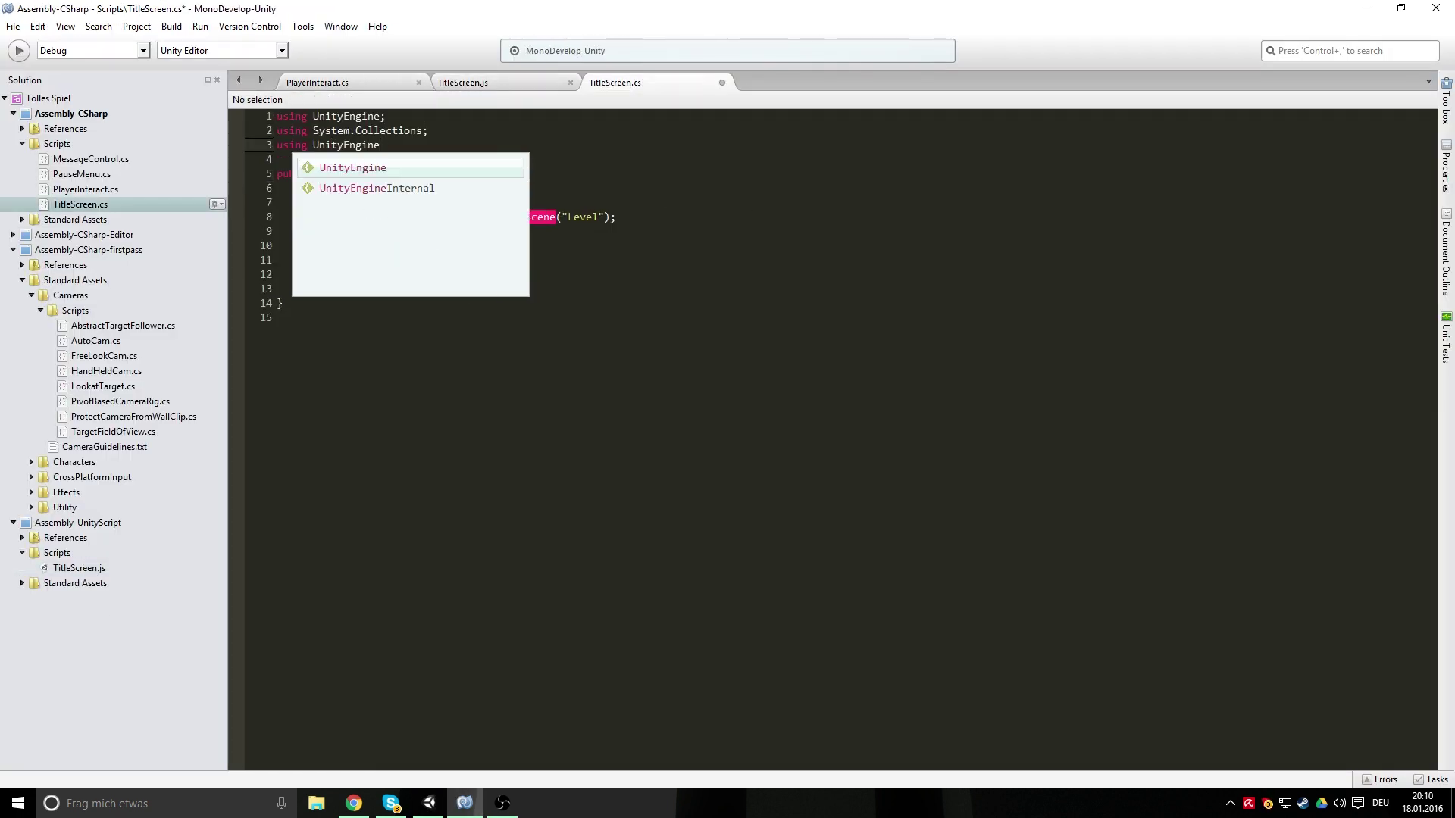
pyautogui.write('ngine.SceneManagement;')
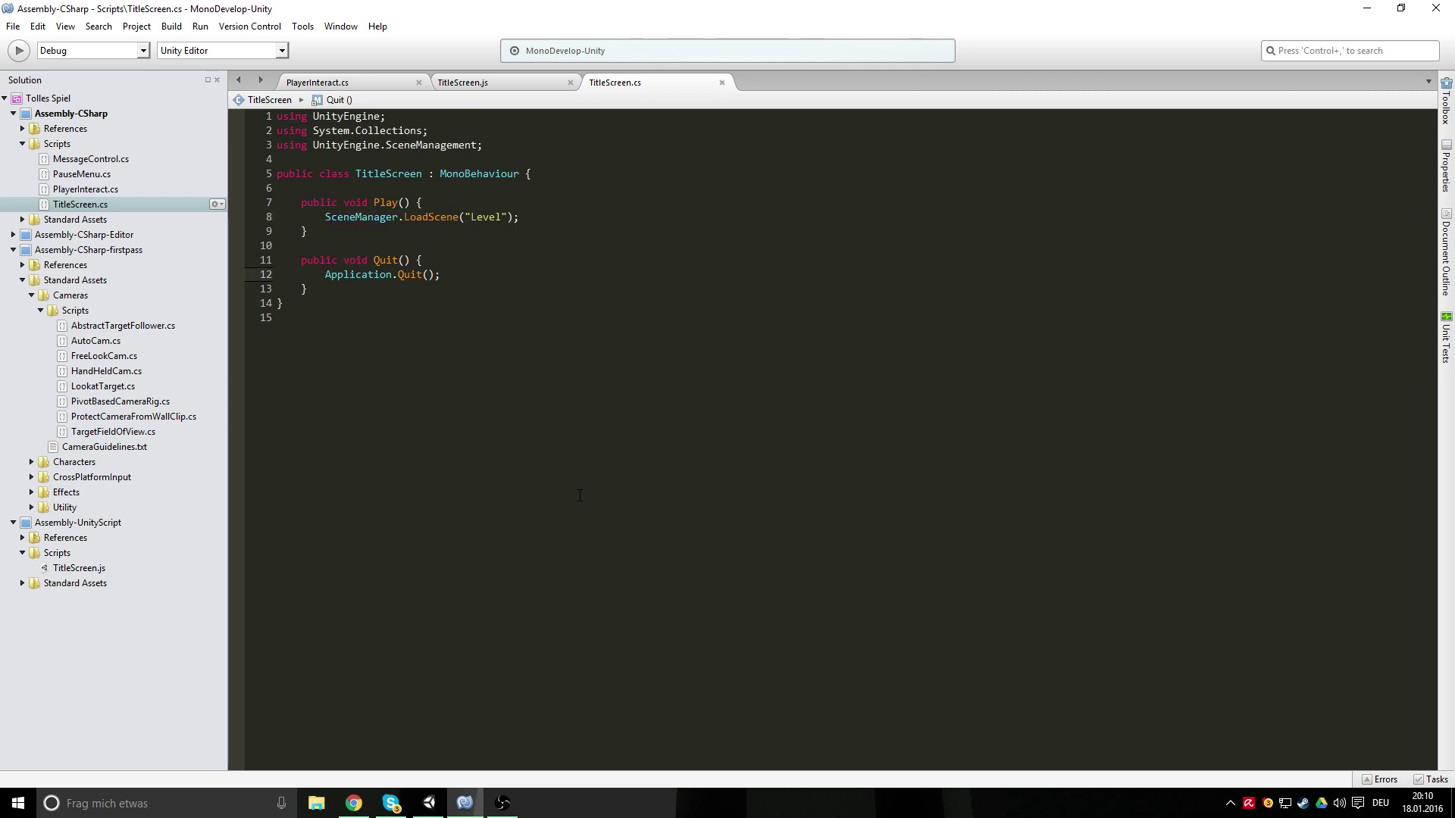
# Open the Title Screen scene, attach TitleScreen.cs to the EventSystem, and start play mode
pyautogui.click(428, 803)
pyautogui.doubleClick(180, 595)
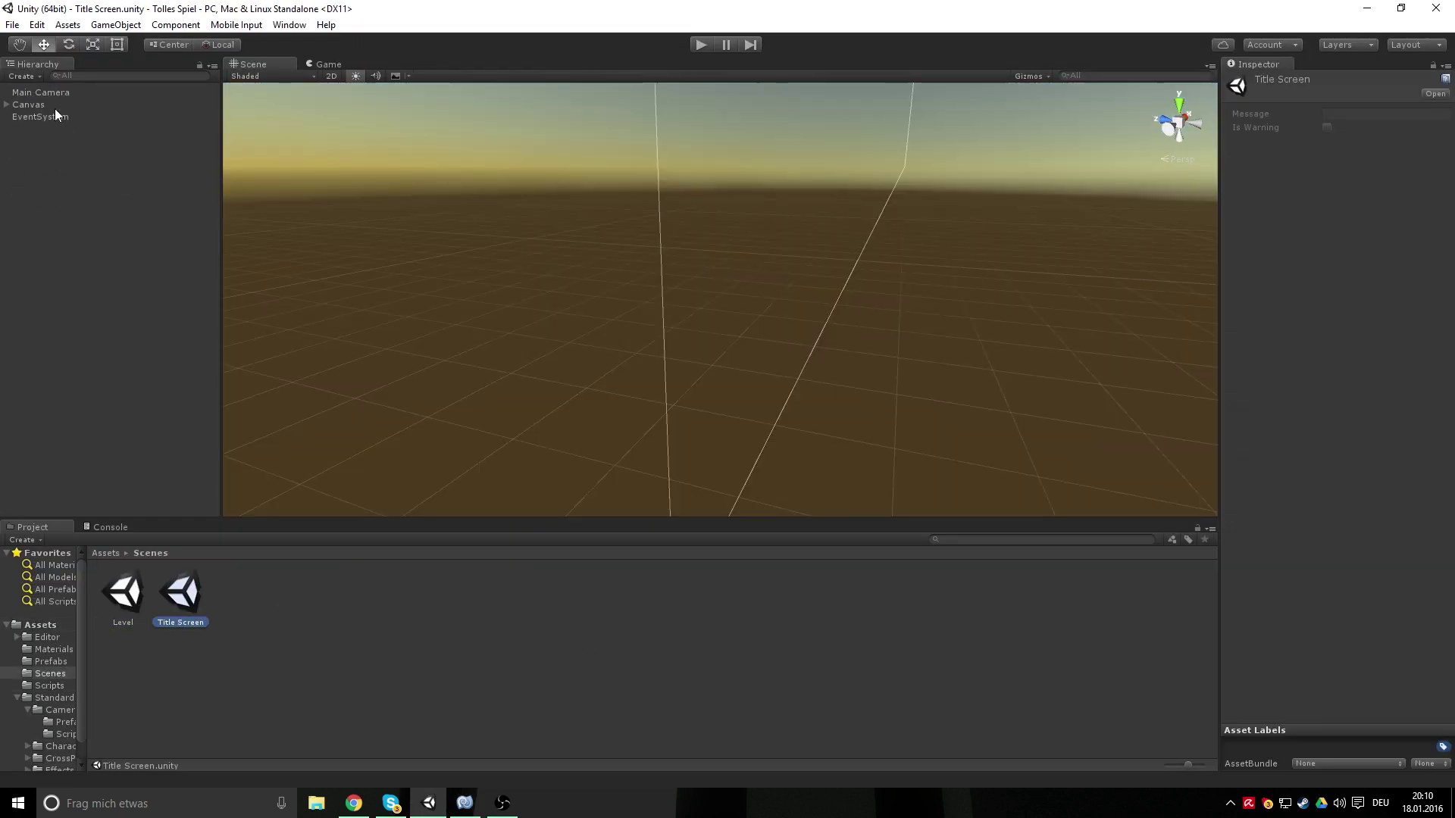
pyautogui.click(31, 104)
pyautogui.click(40, 141)
pyautogui.click(105, 554)
pyautogui.doubleClick(368, 606)
pyautogui.click(43, 142)
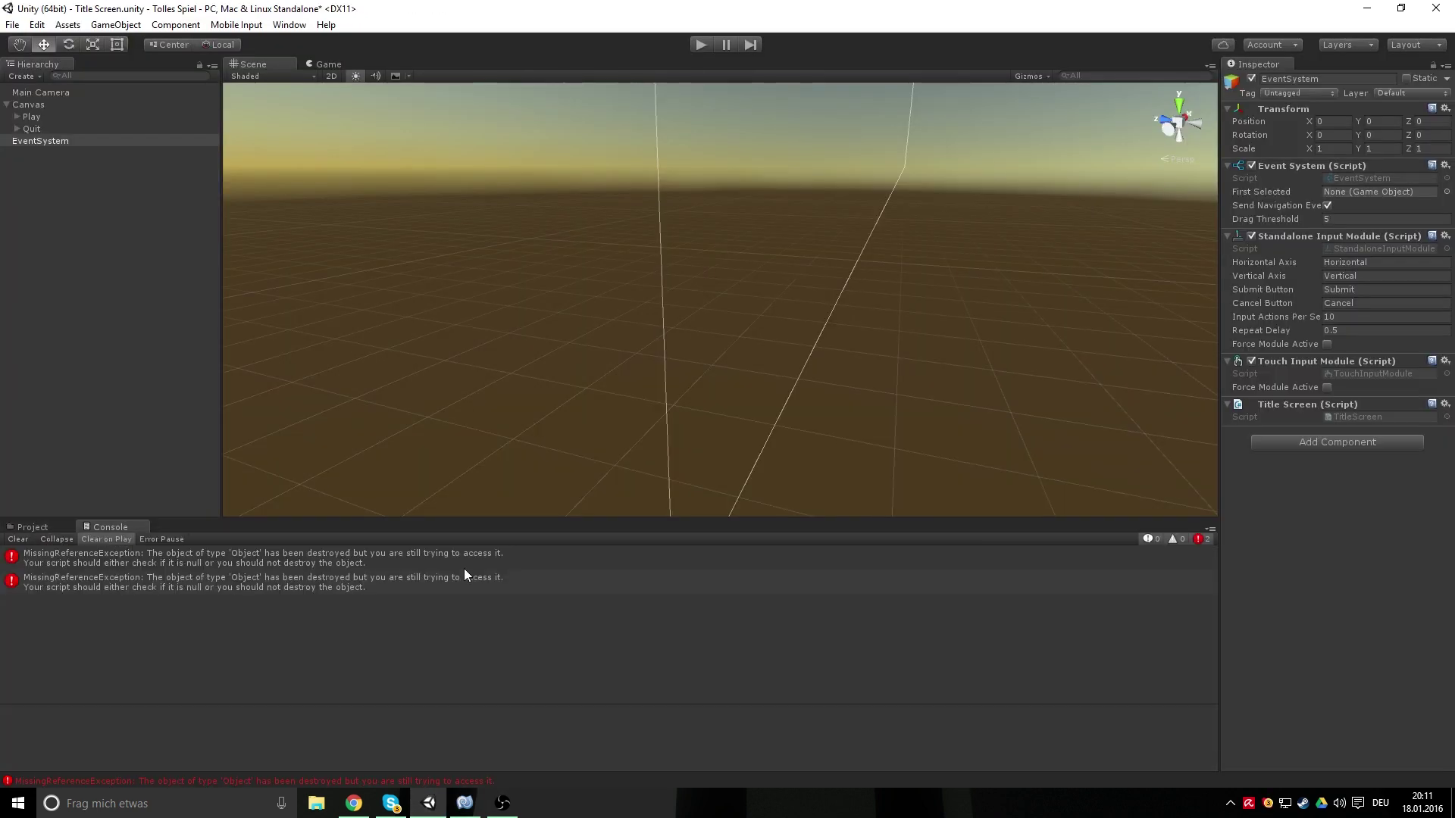
pyautogui.hotkey('ctrl', 'p')
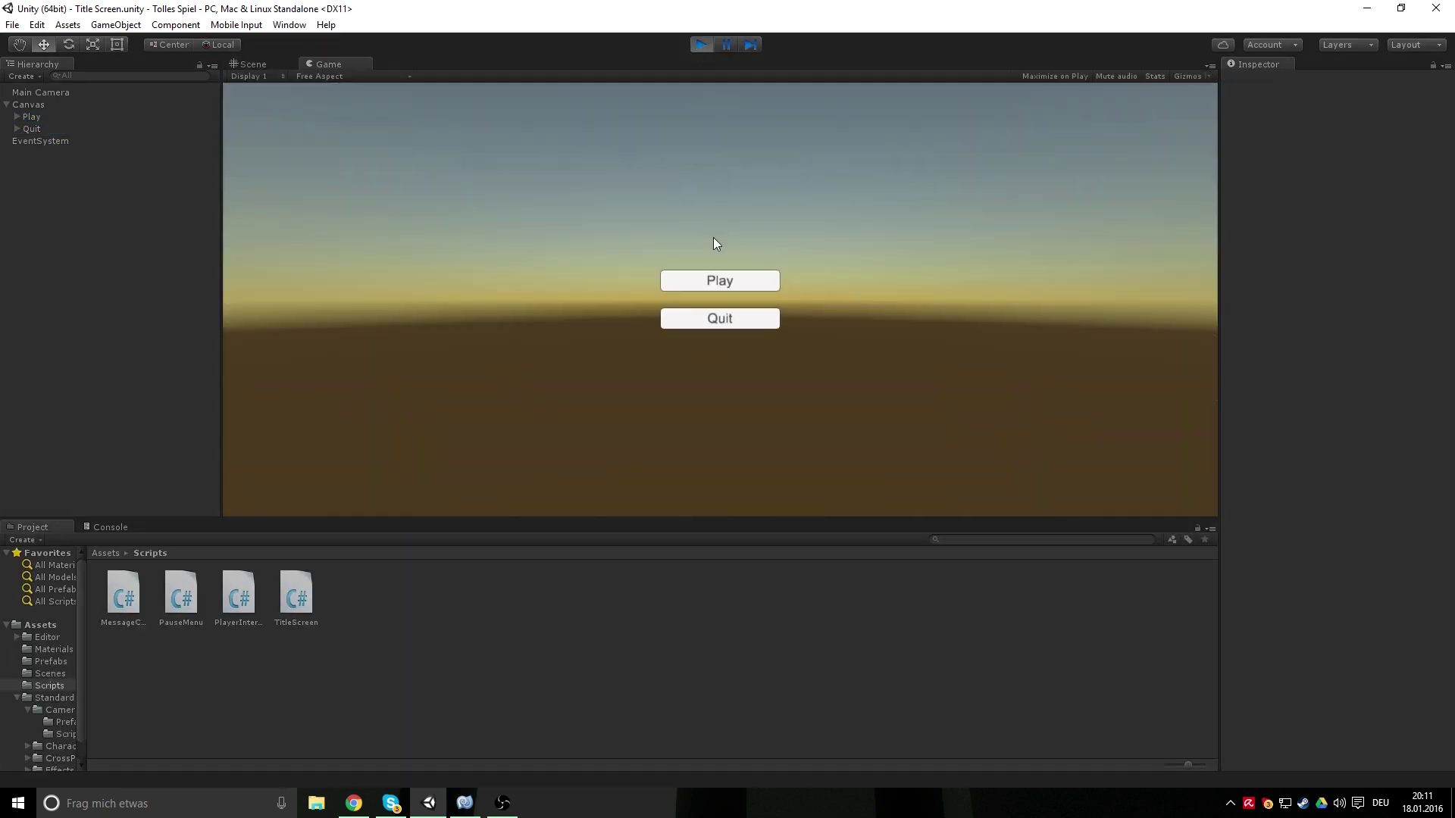
# Choose Play on the title screen to load the Level, open the pause menu, then stop
pyautogui.click(734, 279)
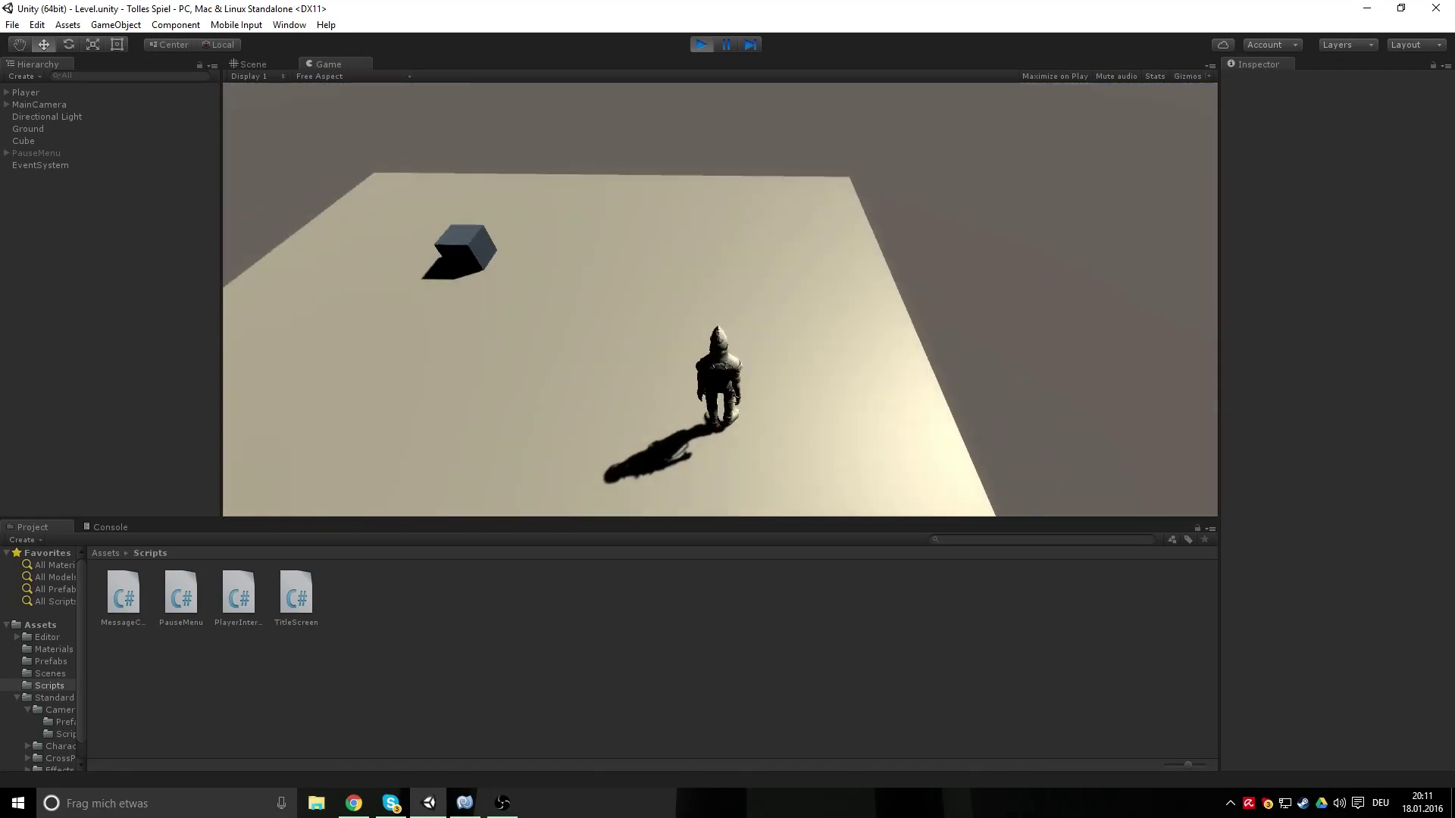
pyautogui.press('Escape')
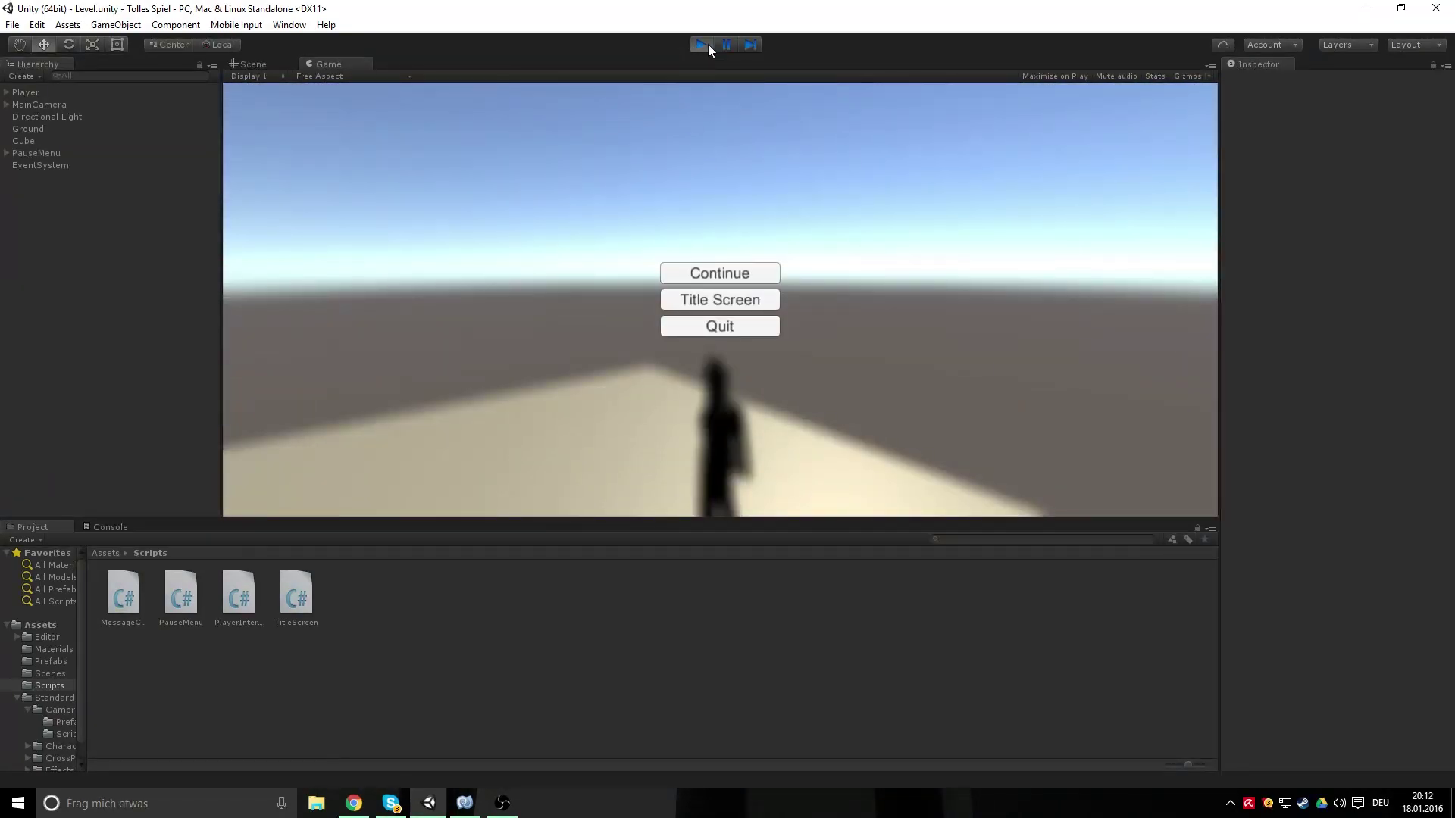
pyautogui.click(708, 44)
# Open the Level scene from Assets/Scenes and orbit the view around the character
pyautogui.click(112, 553)
pyautogui.doubleClick(296, 599)
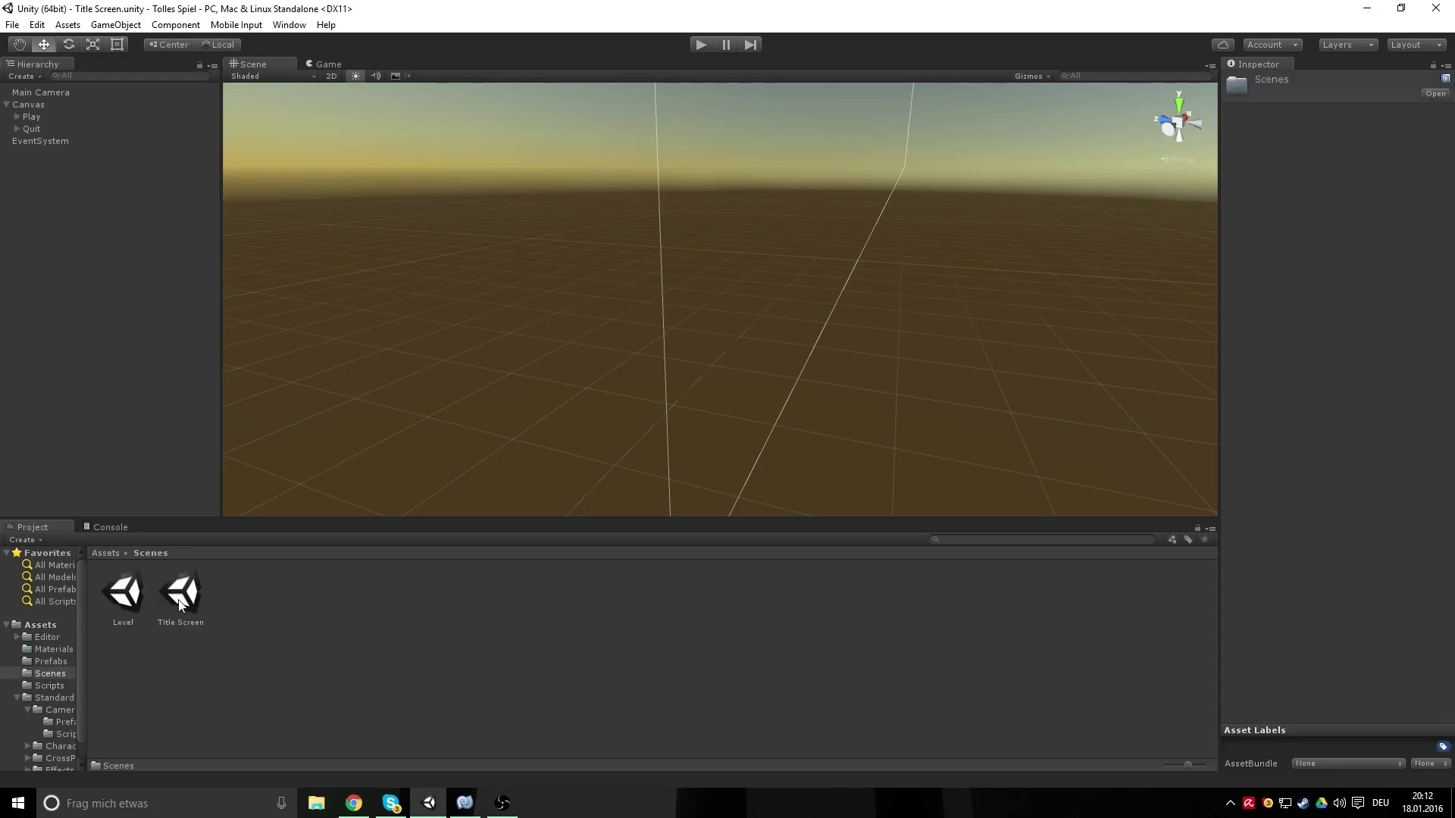
pyautogui.doubleClick(123, 595)
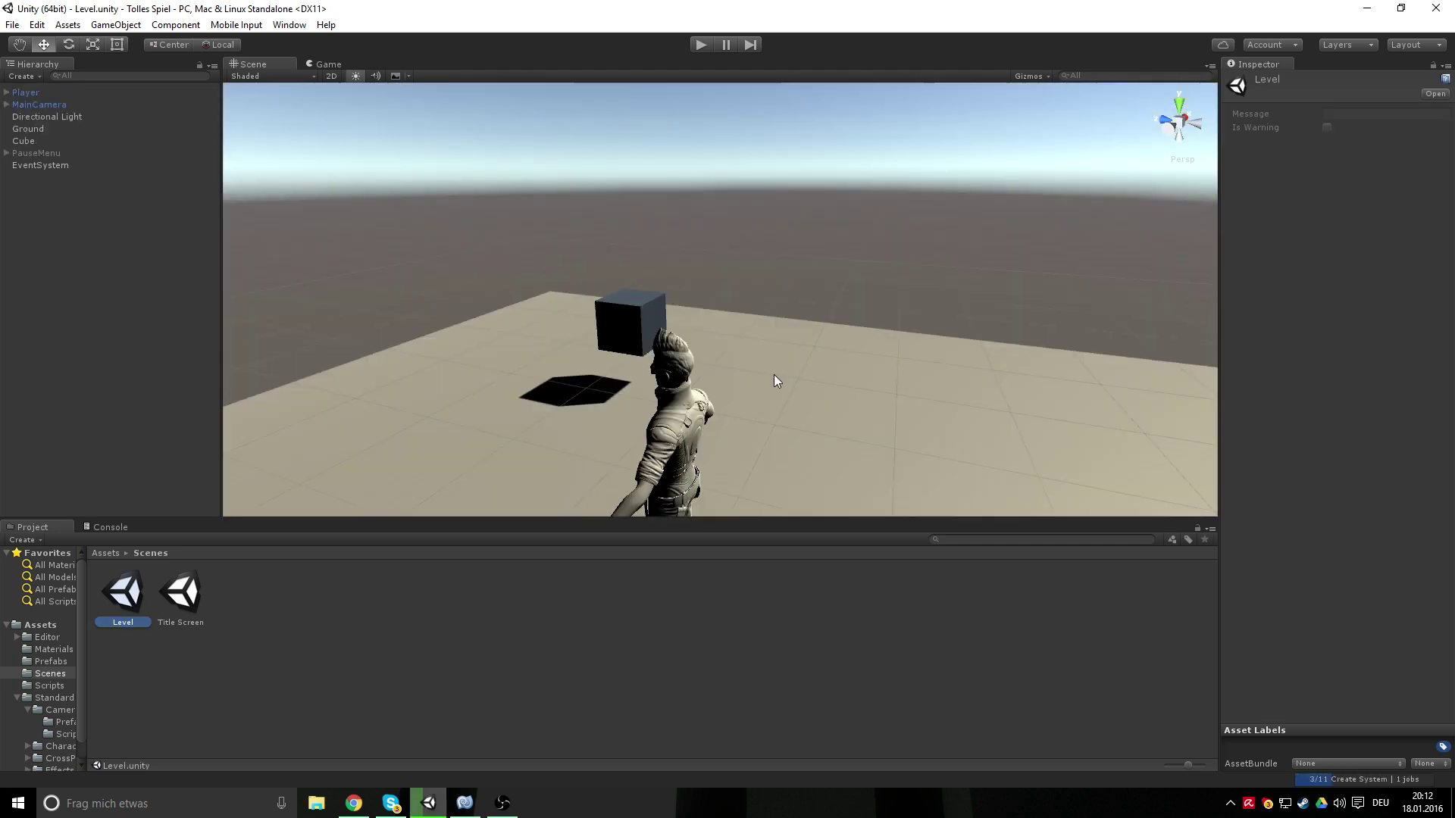
pyautogui.moveTo(702, 330)
pyautogui.keyDown('alt'); pyautogui.mouseDown()
pyautogui.moveTo(310, 343)
pyautogui.moveTo(626, 318)
pyautogui.mouseUp(); pyautogui.keyUp('alt')
pyautogui.scroll(-5, 310, 343)
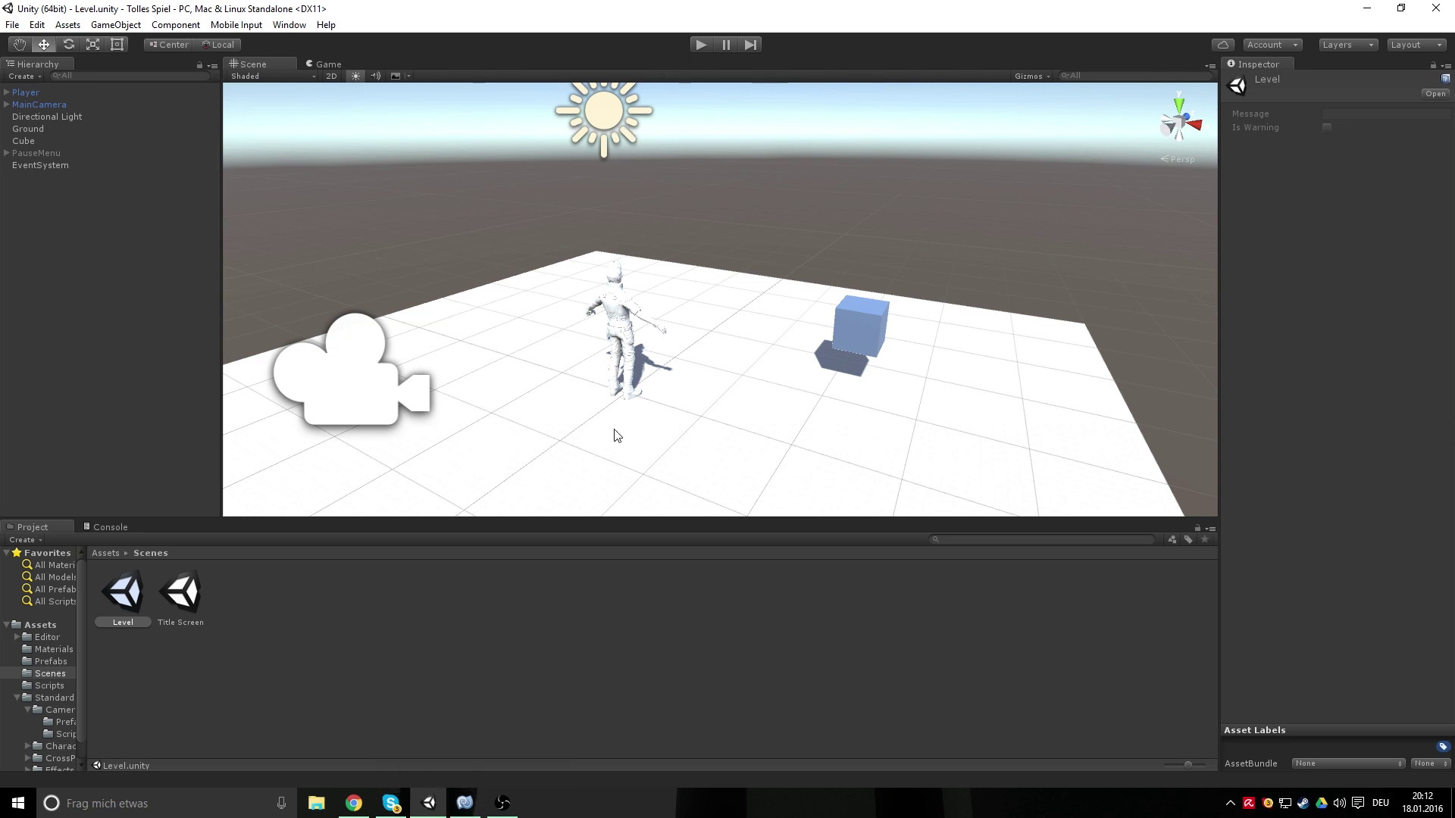
# Review PlayerInteract.cs in the code editor, then open MessageControl from Assets/Scripts
pyautogui.click(465, 803)
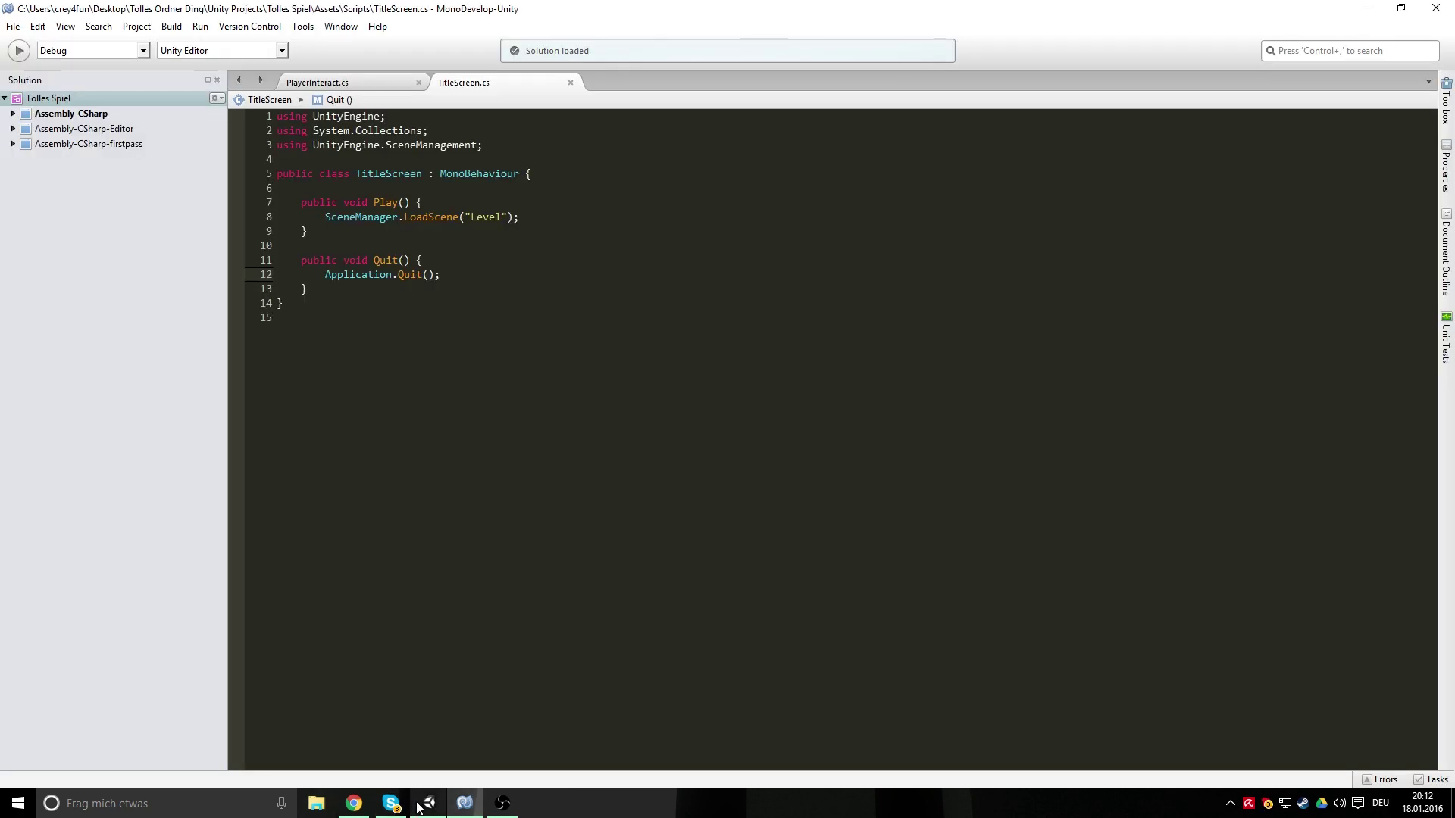
pyautogui.click(350, 83)
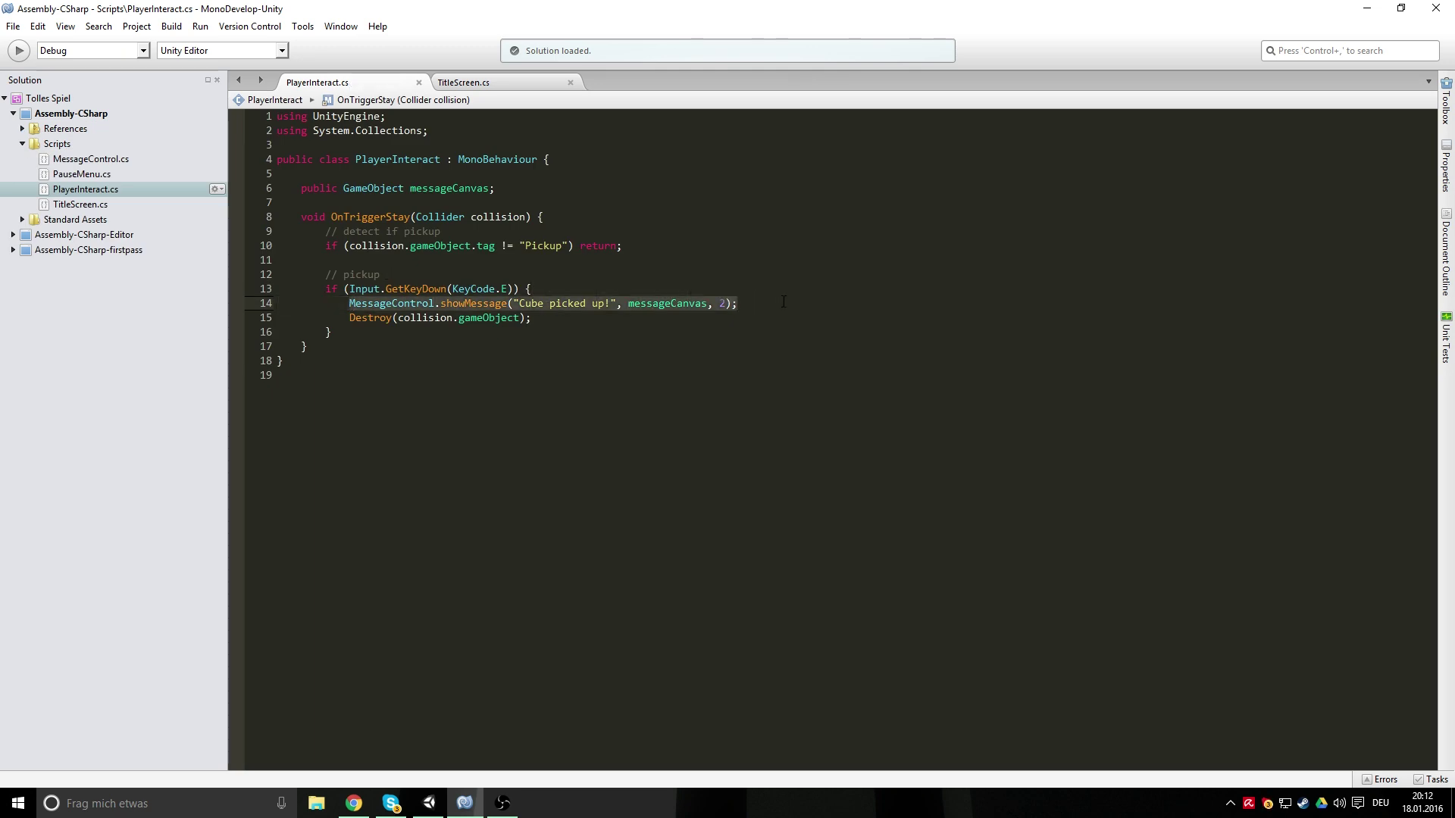
pyautogui.click(437, 806)
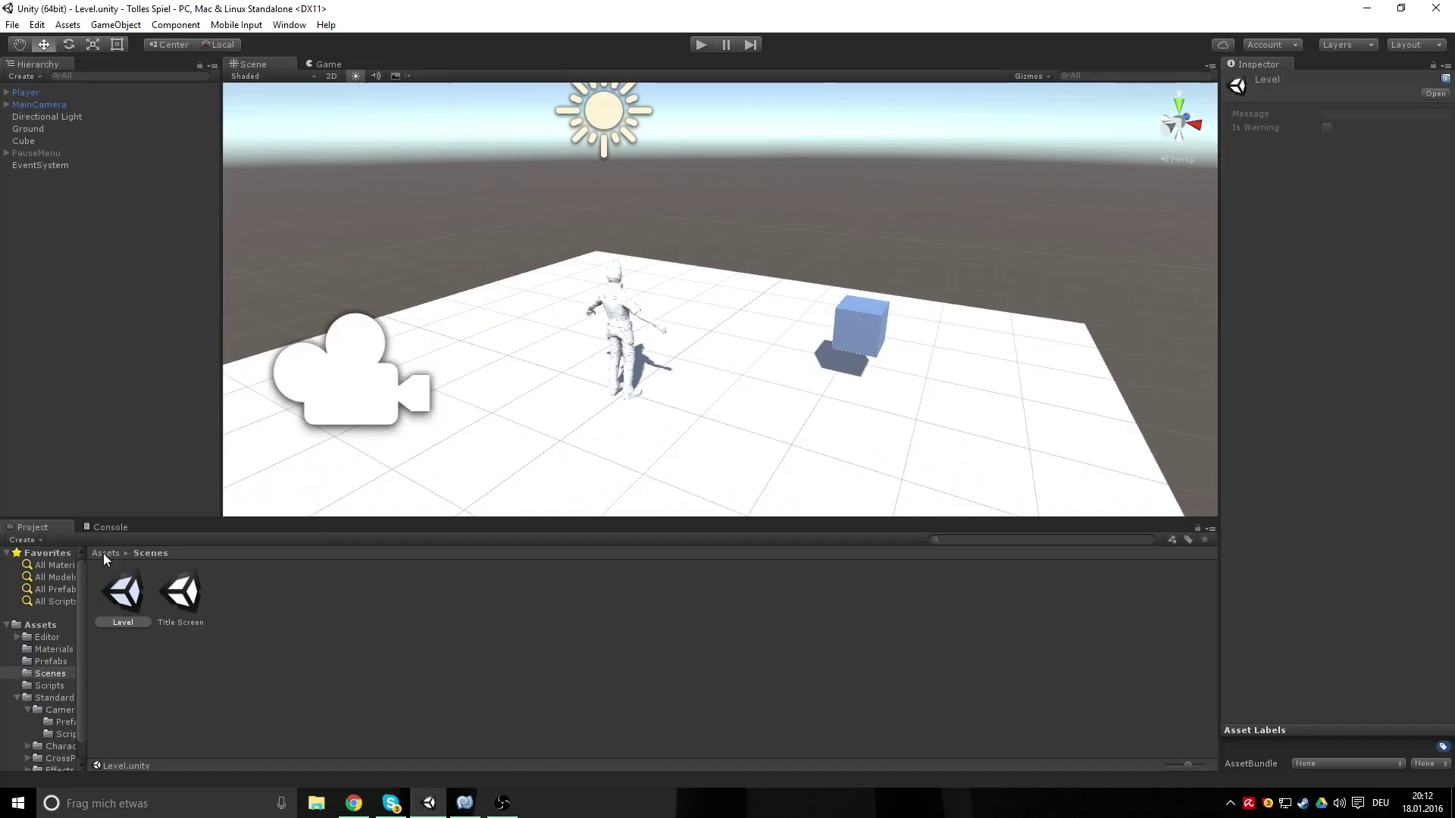
pyautogui.click(103, 553)
pyautogui.doubleClick(371, 594)
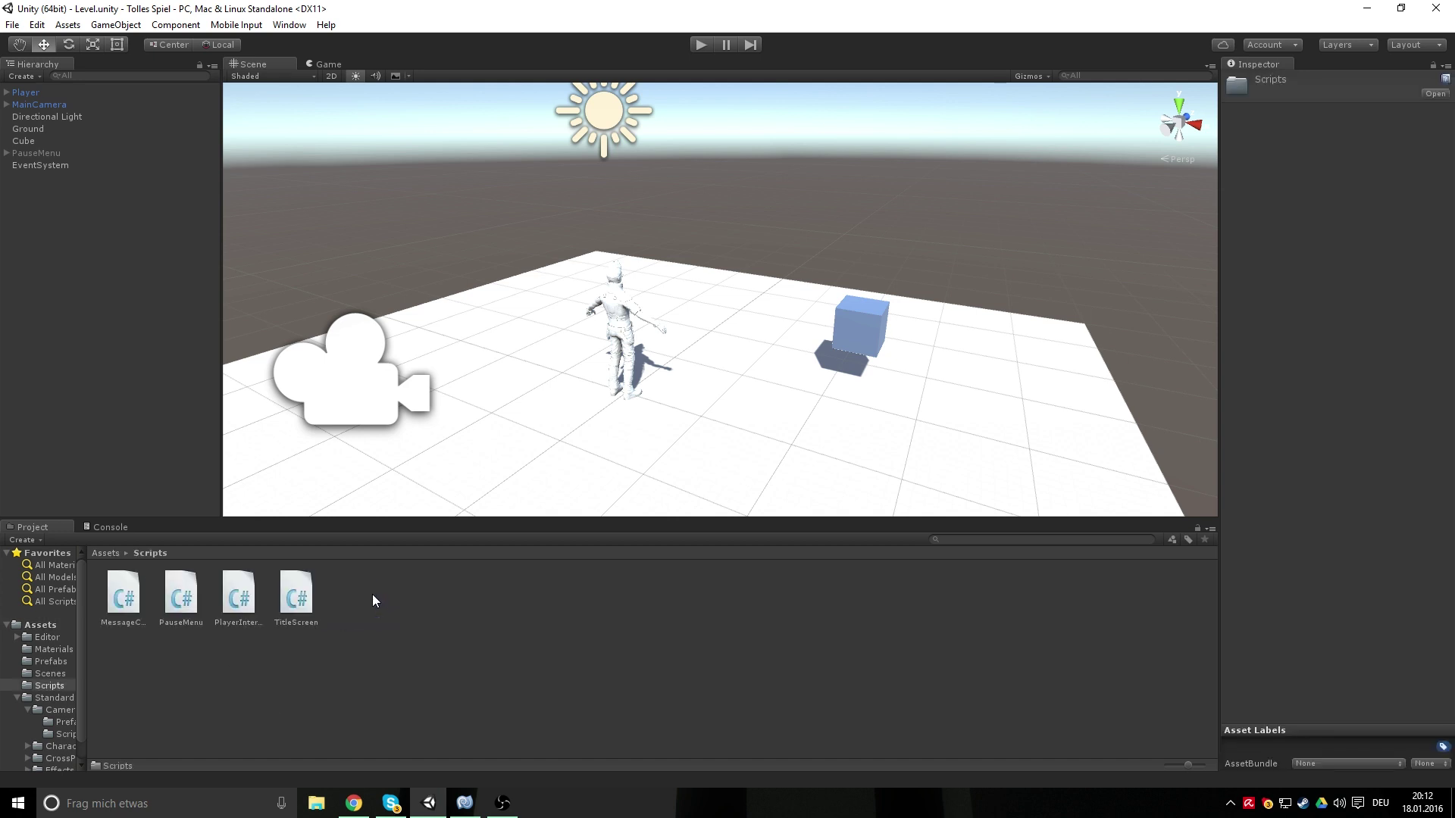
pyautogui.click(124, 598)
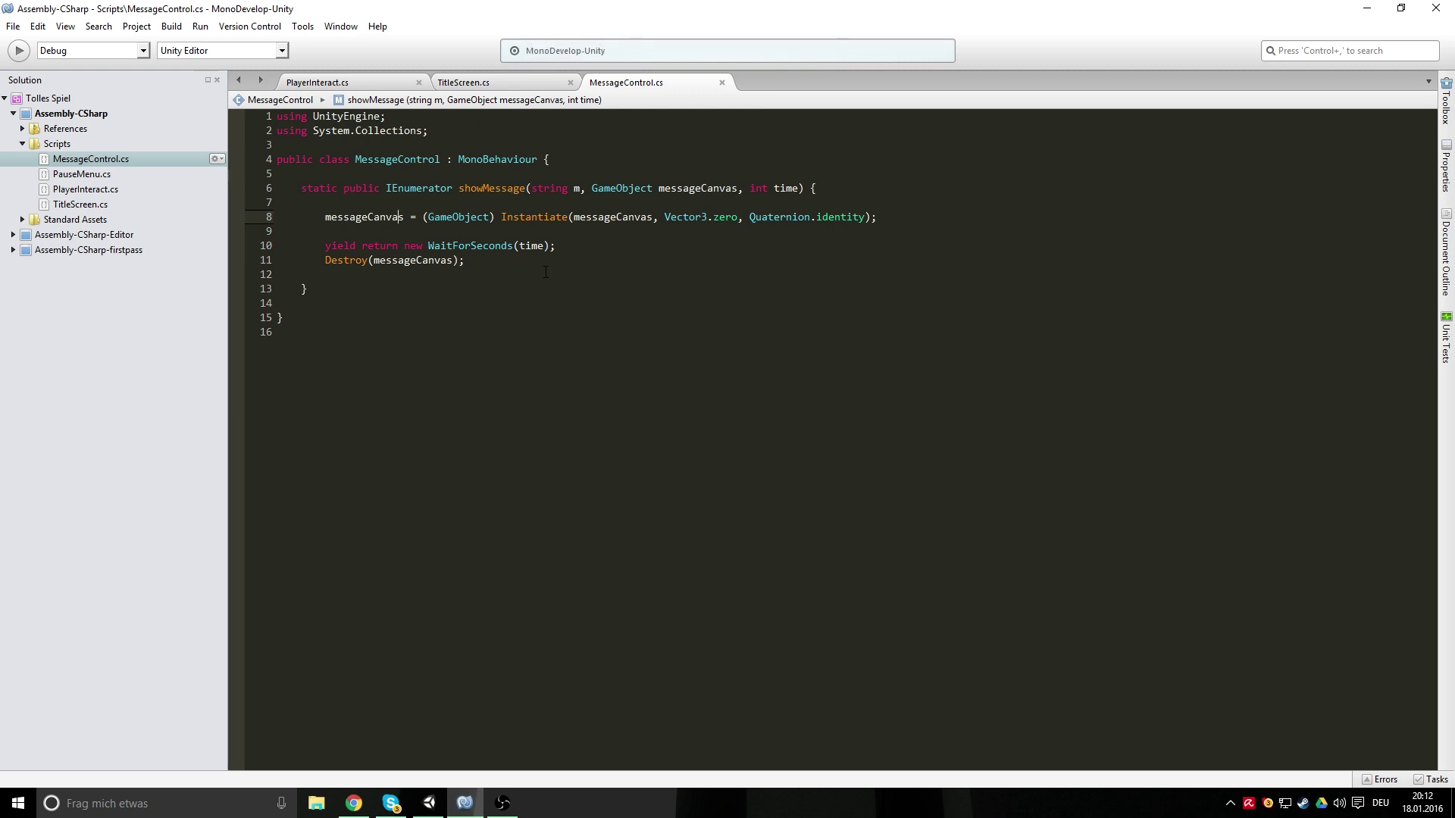
# Review MessageControl's showMessage coroutine, then return to PlayerInteract.cs
pyautogui.click(475, 264)
pyautogui.press('Up')
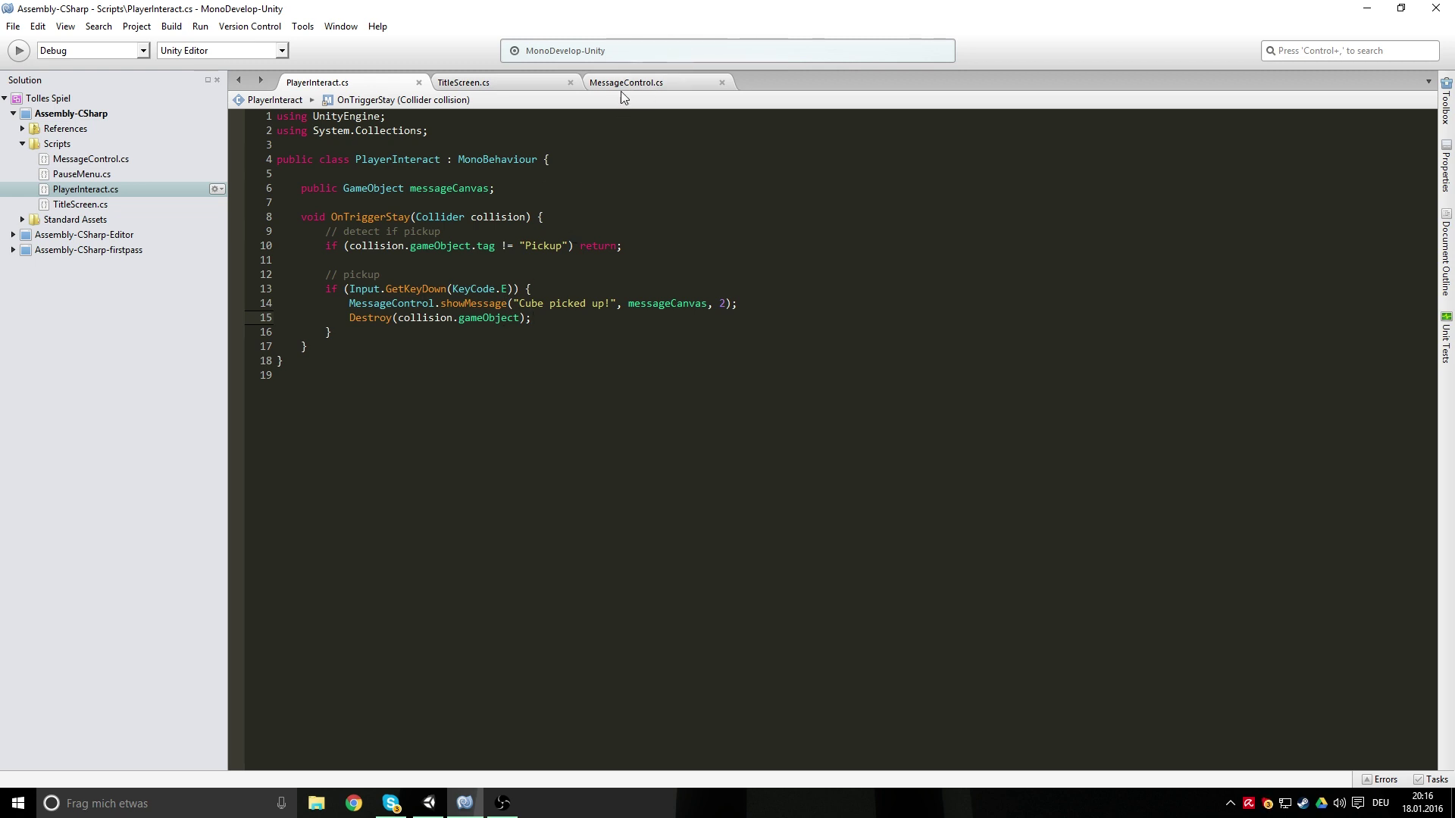
pyautogui.click(659, 89)
pyautogui.click(431, 191)
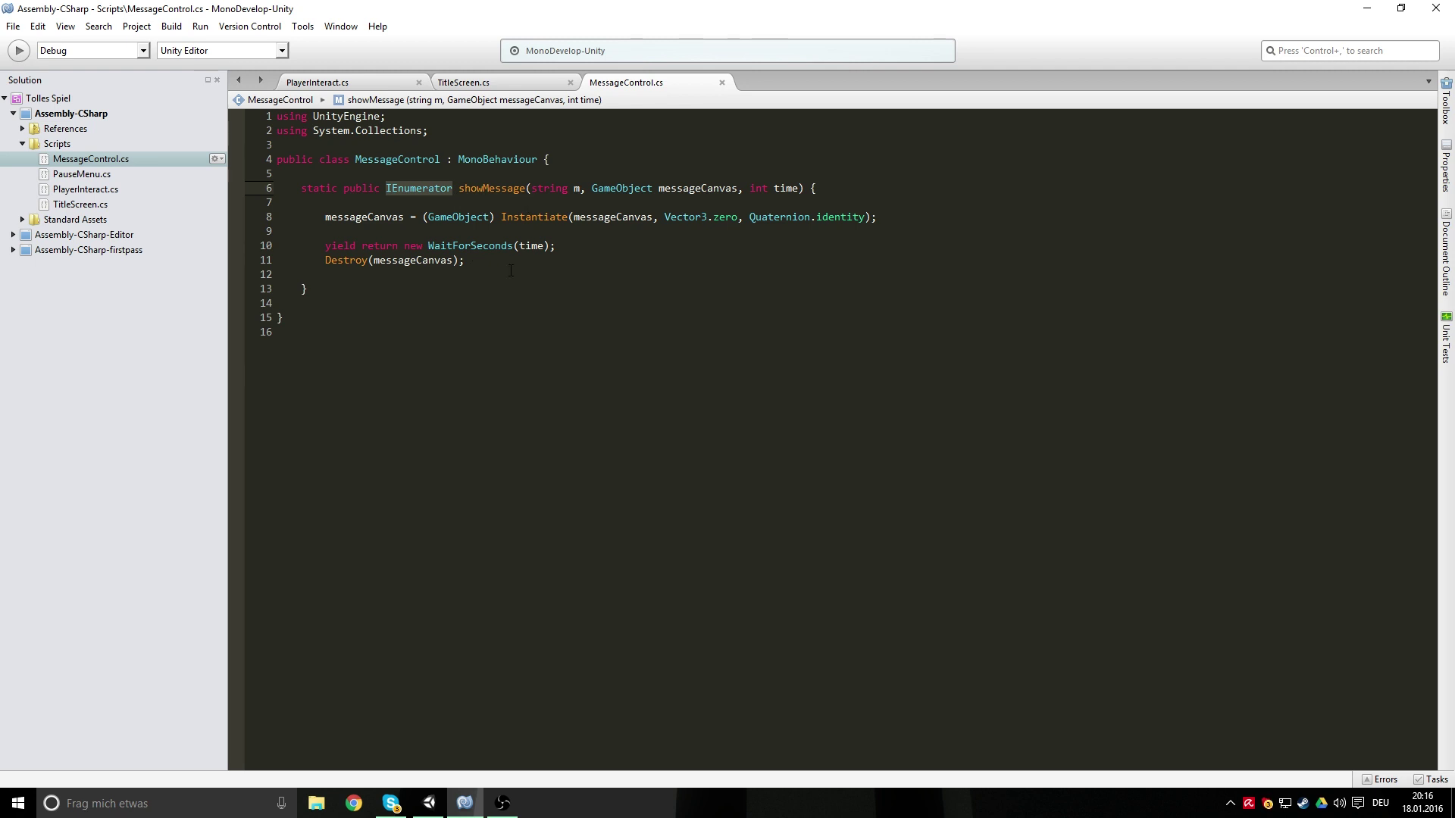
pyautogui.click(353, 82)
# Wrap line 14's showMessage call inside StartCoroutine( ... ) and save the script
pyautogui.press('Up')
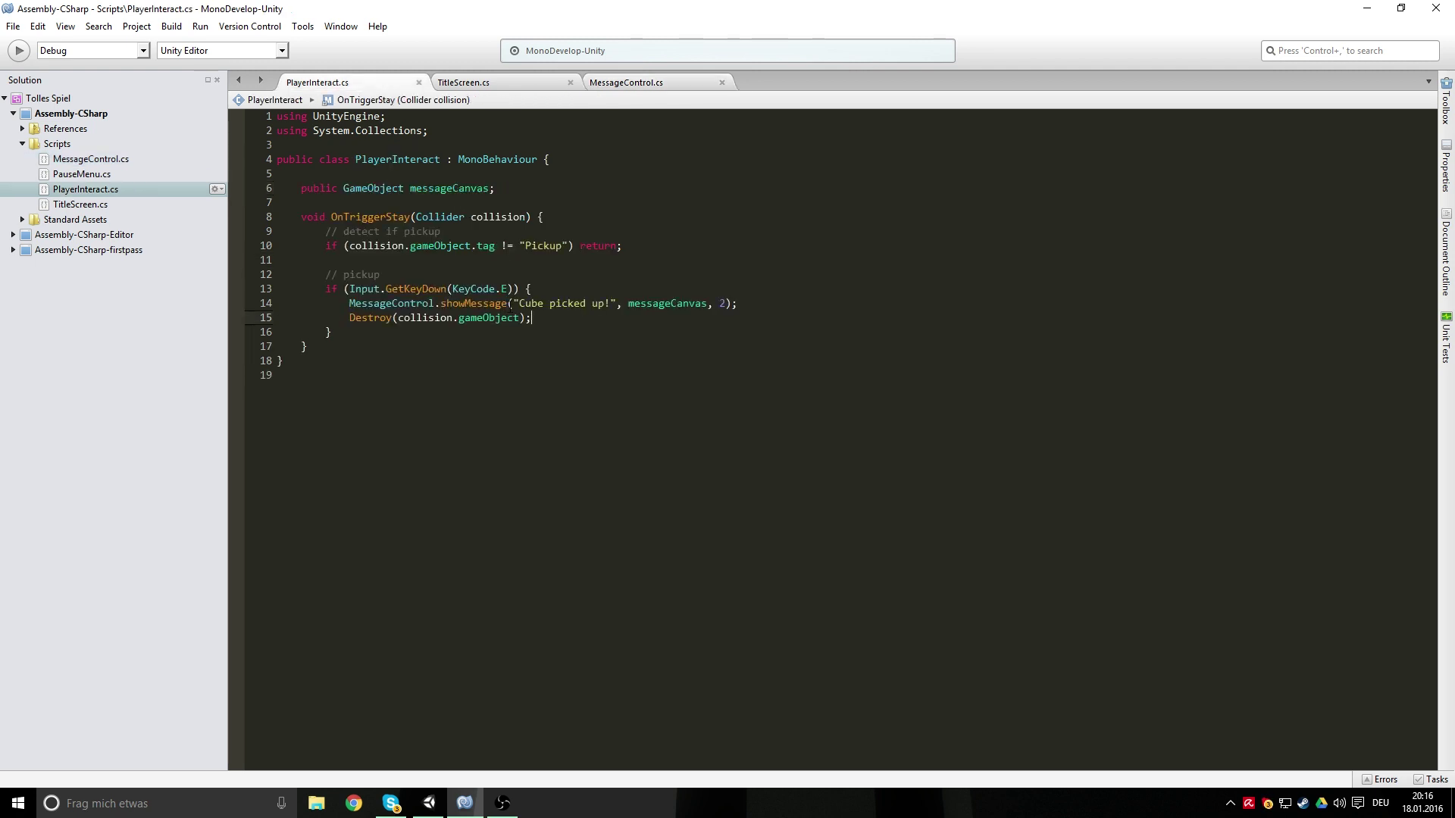
pyautogui.press('Home')
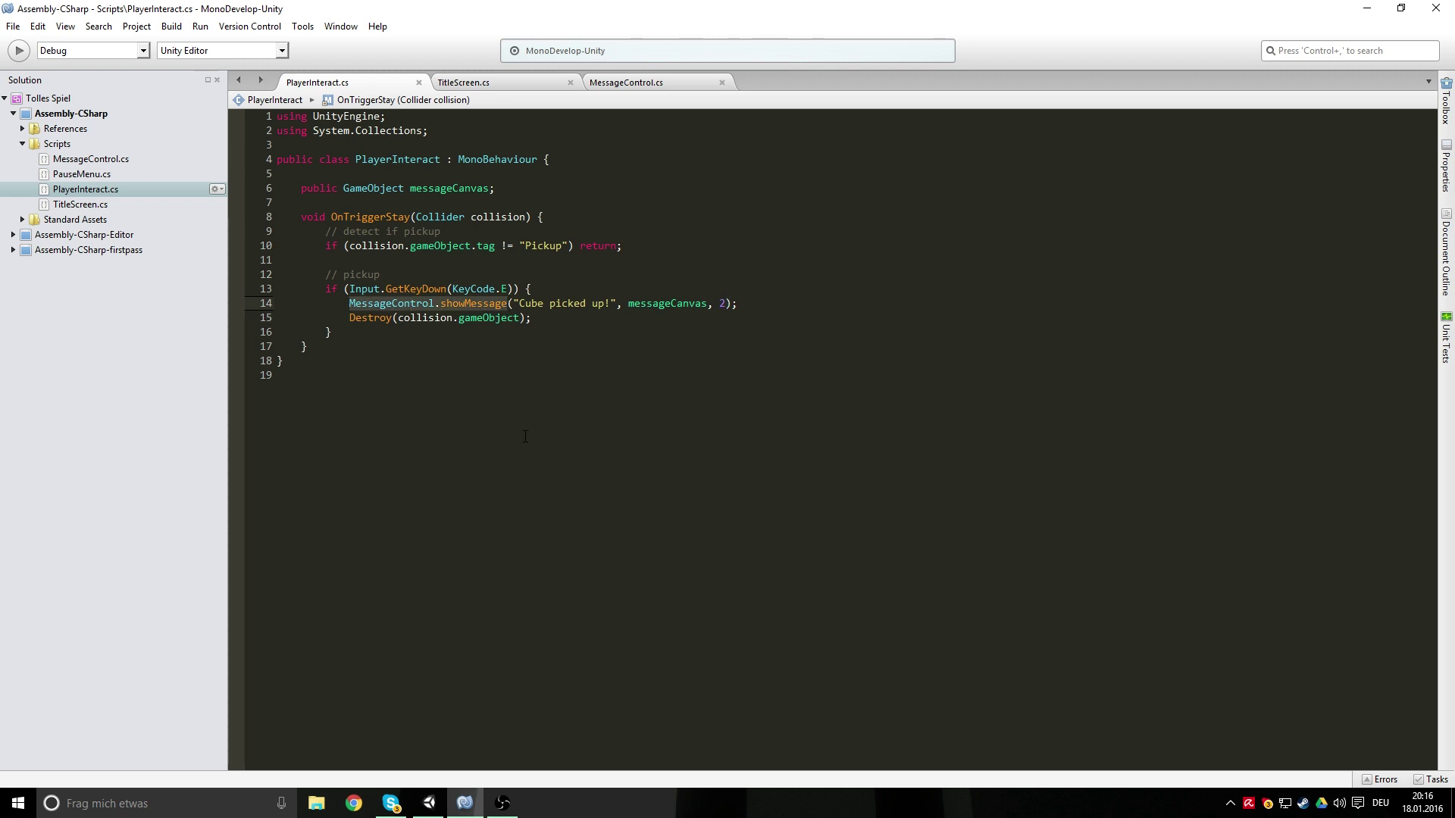
pyautogui.press('Left')
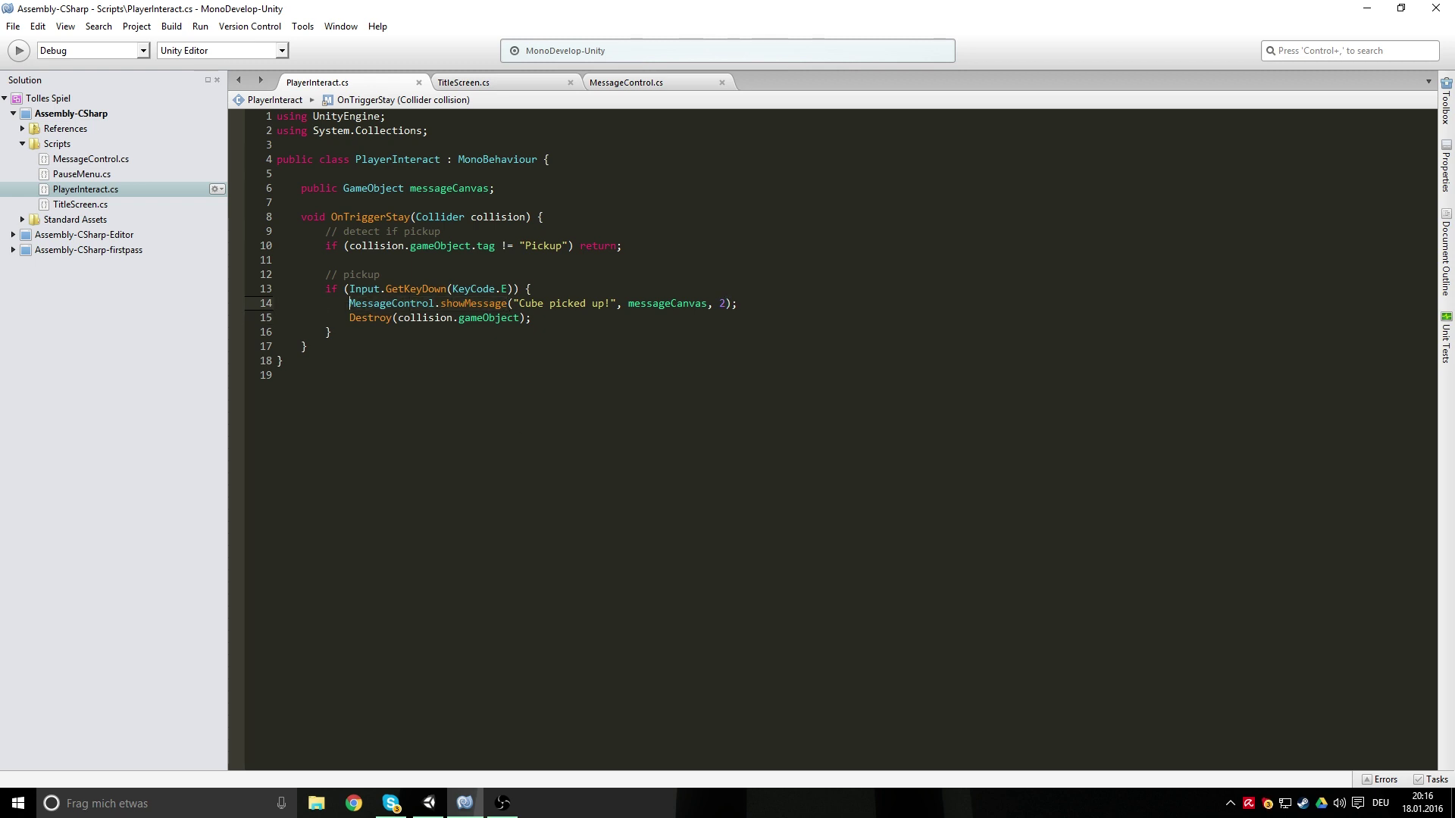
pyautogui.write('Start')
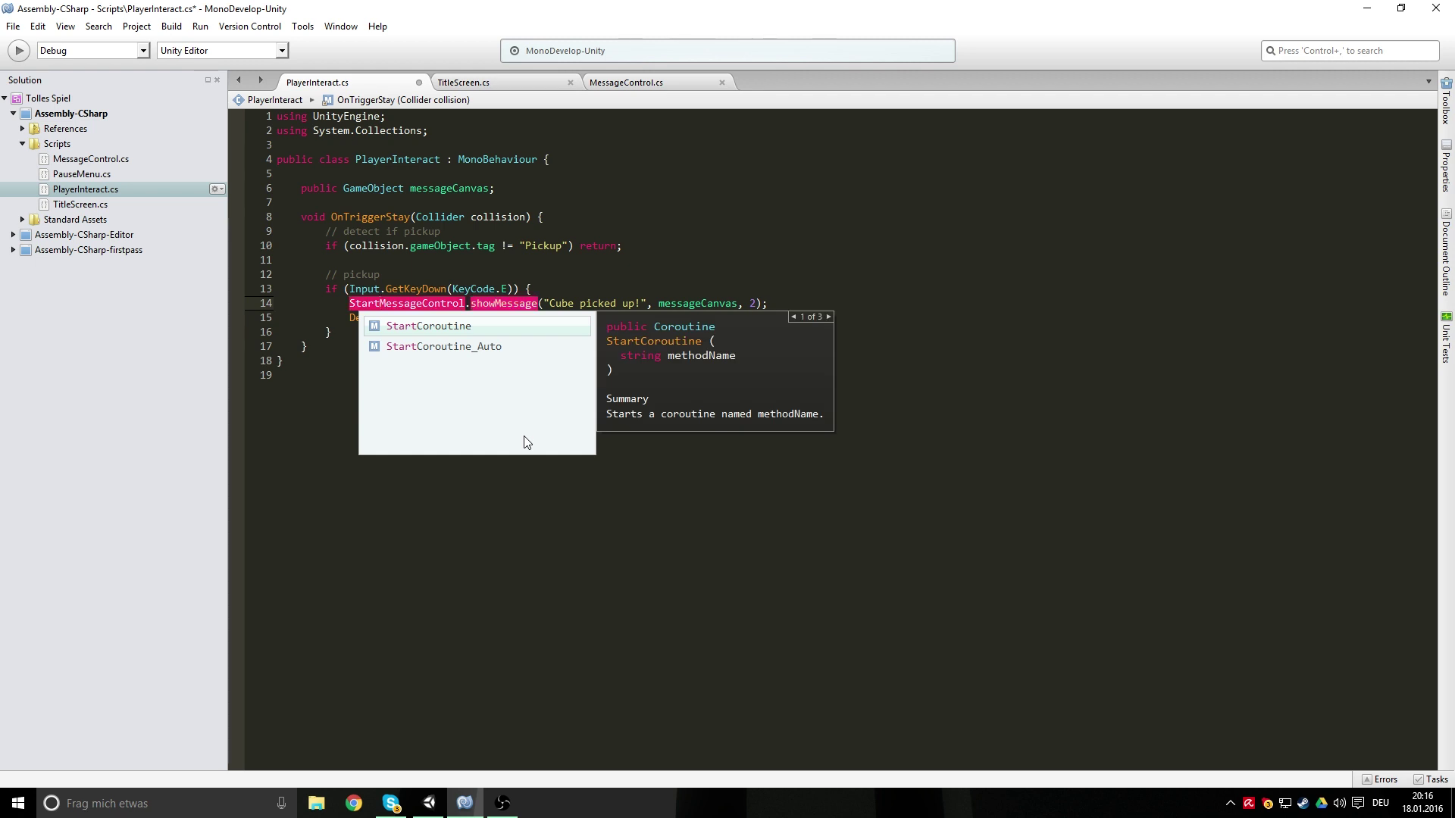
pyautogui.press('Return')
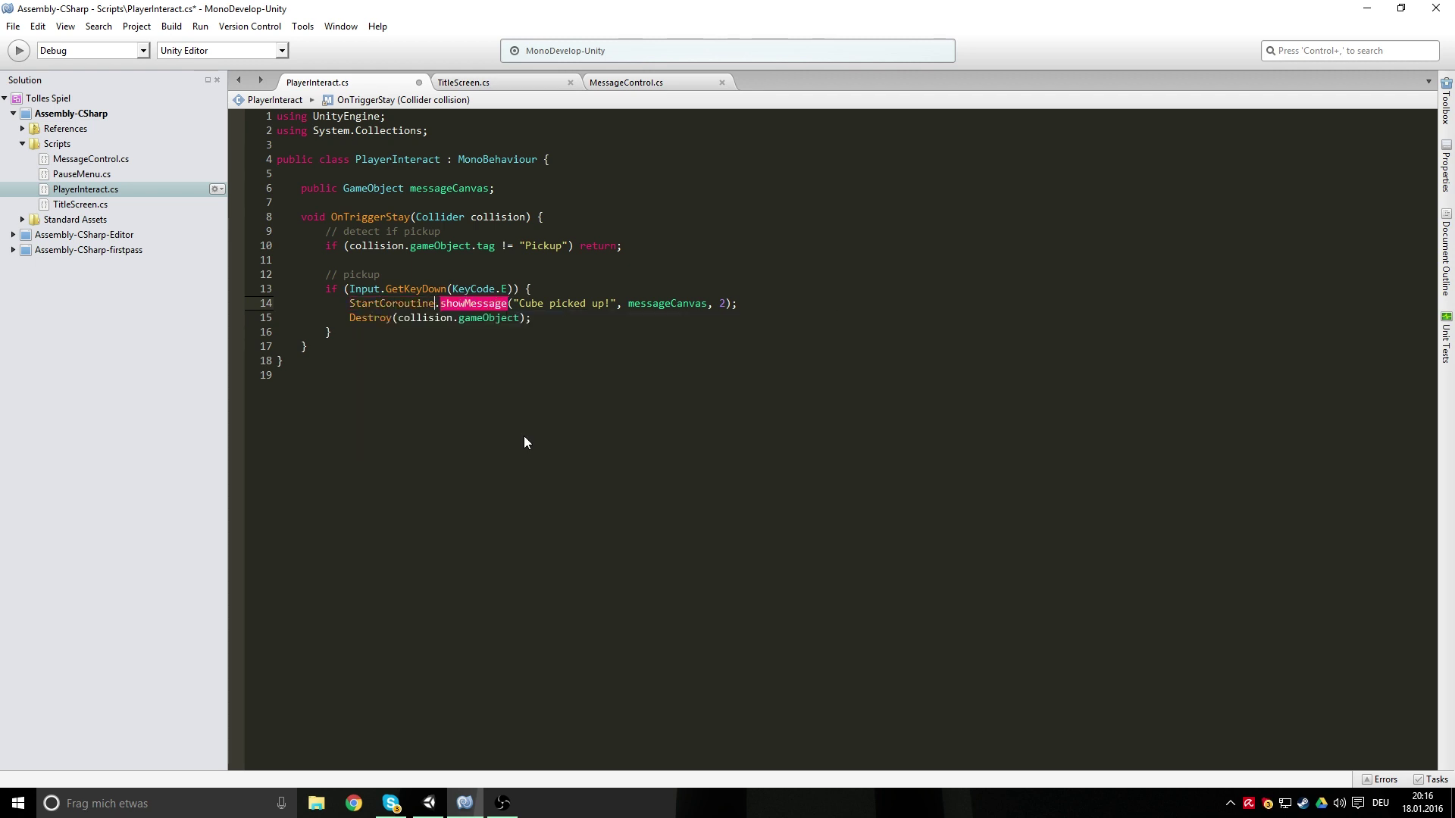
pyautogui.press('Delete')
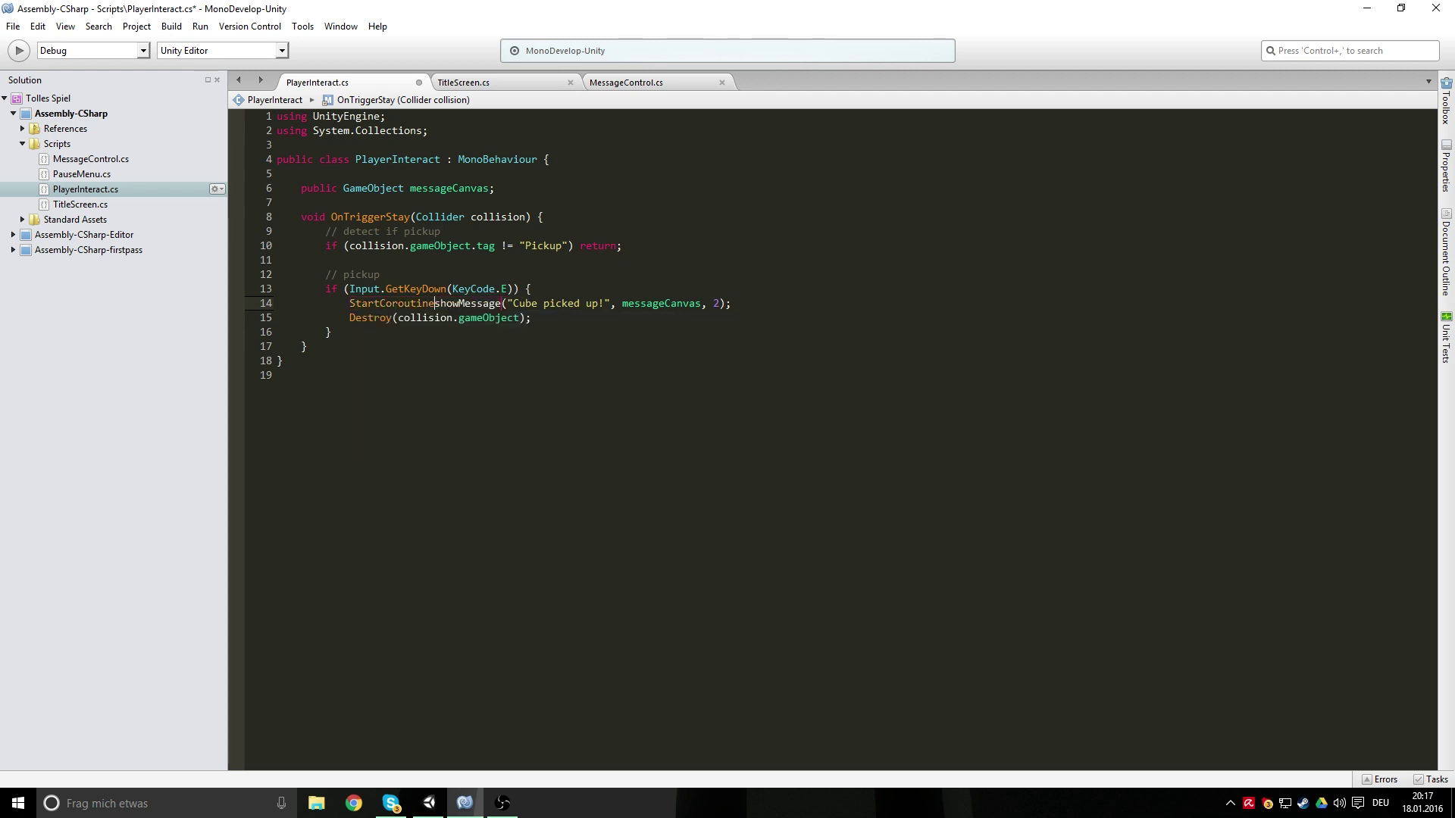
pyautogui.write('(')
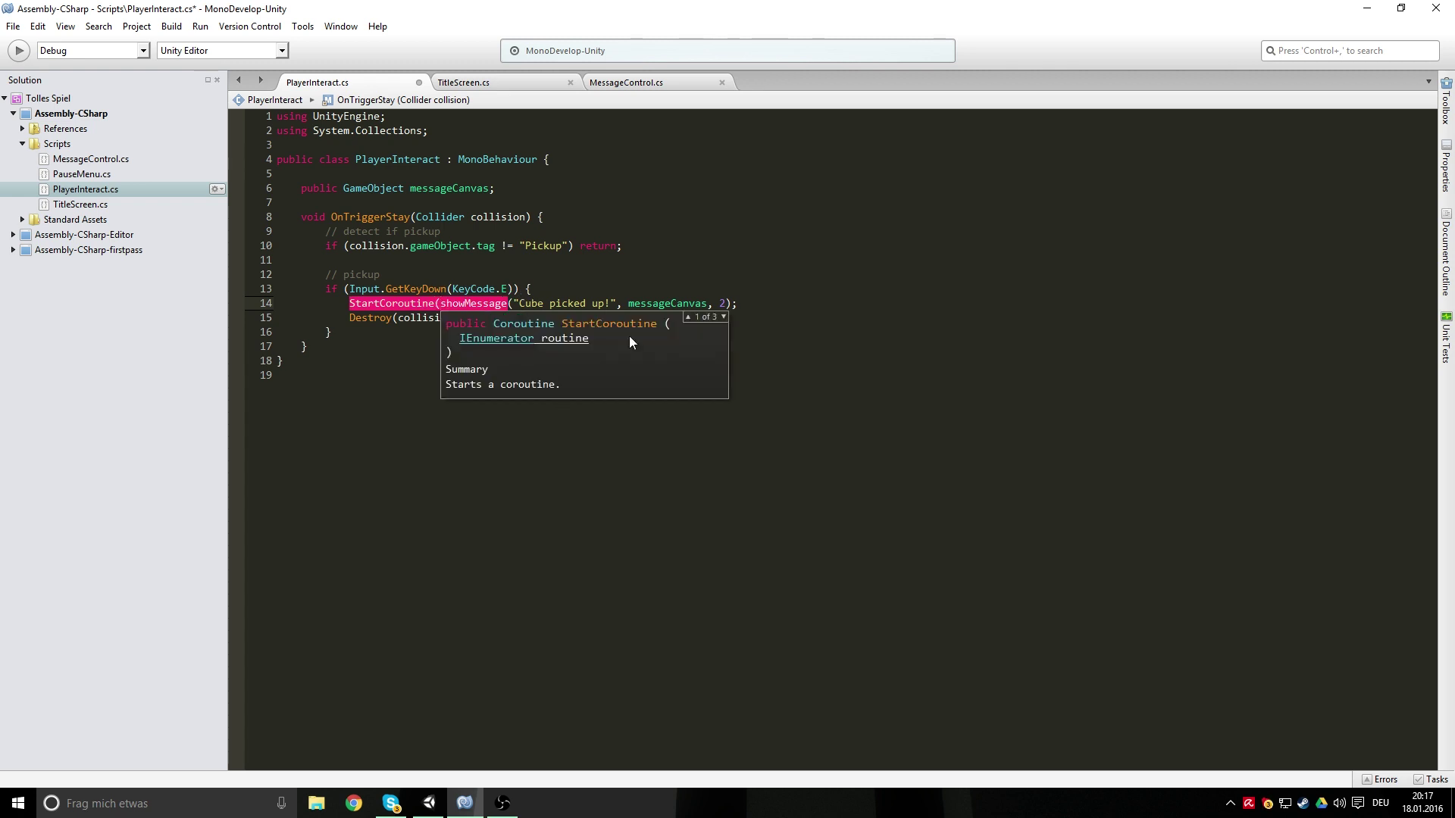
pyautogui.click(765, 302)
pyautogui.press('Left')
pyautogui.write(')')
pyautogui.hotkey('ctrl', 's')
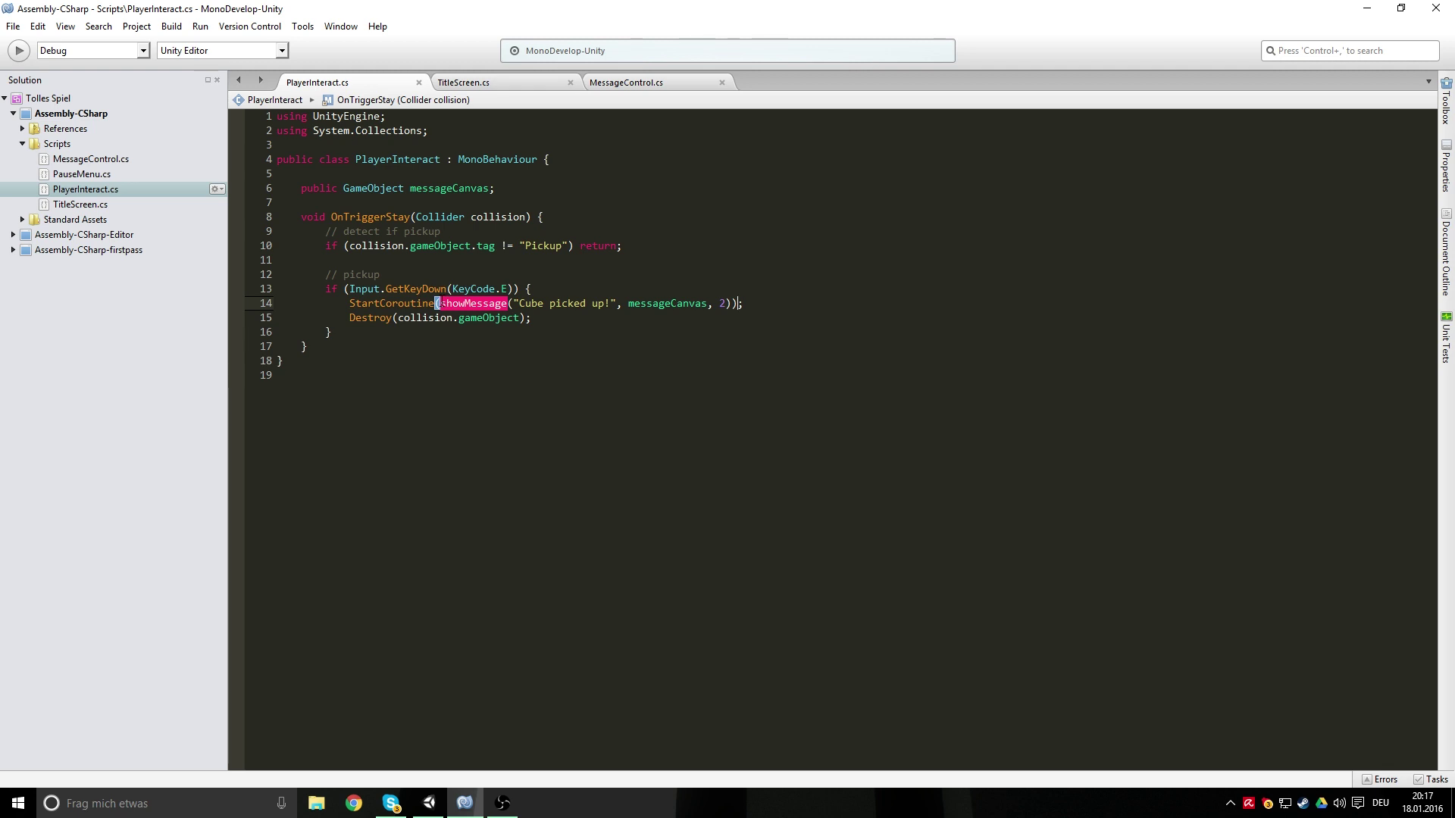
# Restore the 'MessageControl.' class prefix before showMessage and save again
pyautogui.click(439, 303)
pyautogui.write('MessageC')
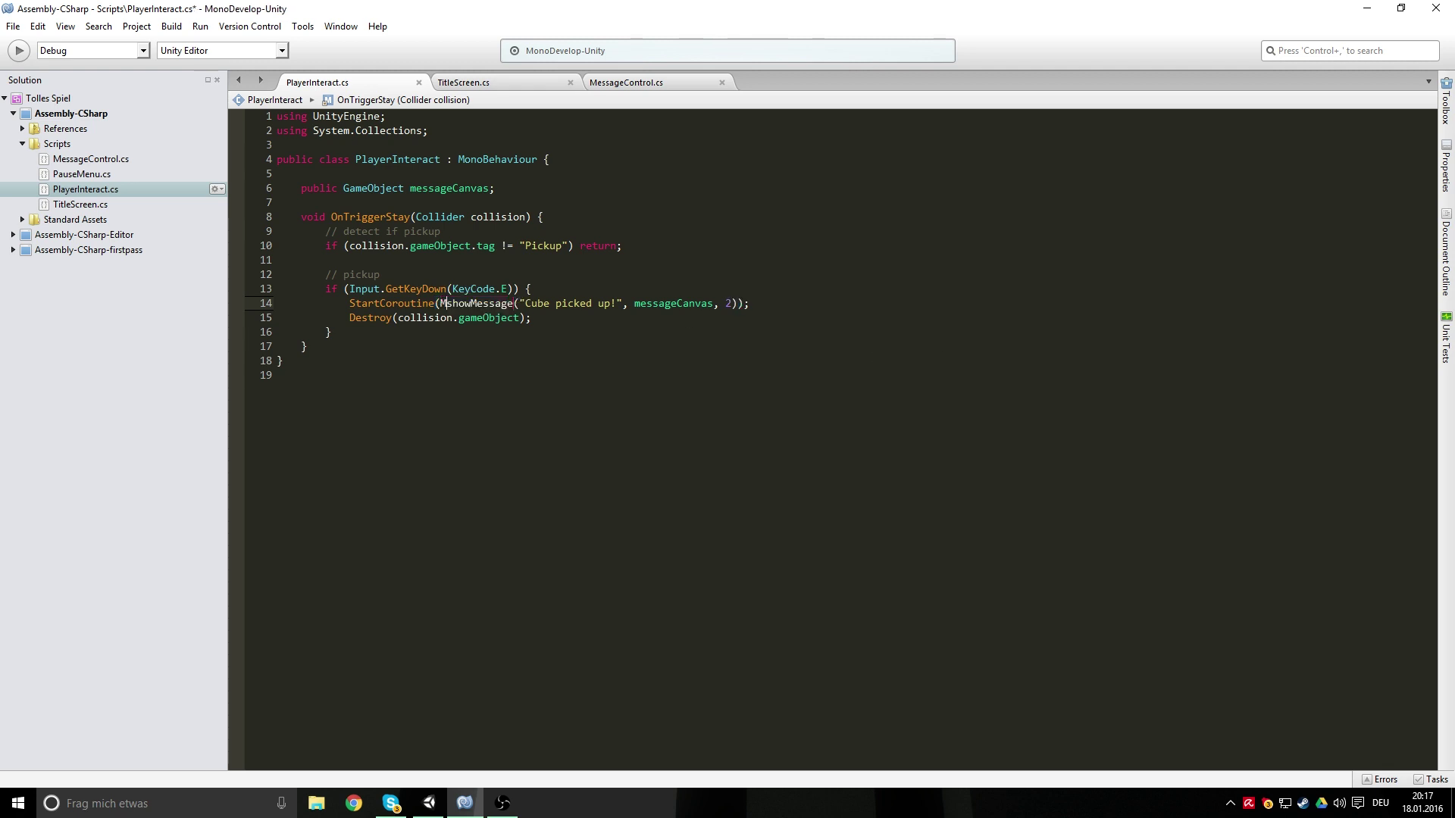
pyautogui.write('an')
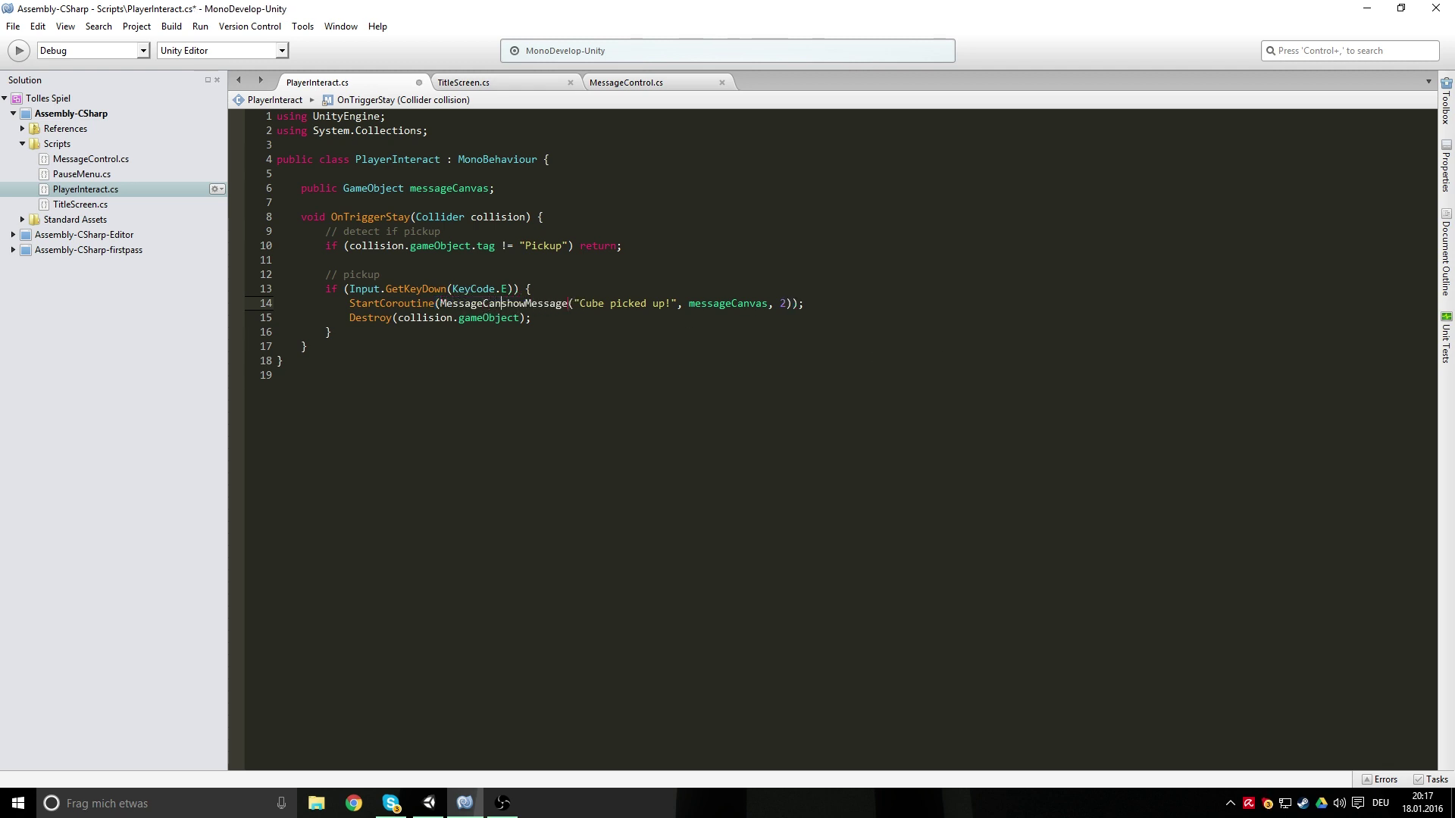
pyautogui.write('vas')
pyautogui.press('BackSpace')
pyautogui.press('BackSpace')
pyautogui.press('BackSpace')
pyautogui.write('ontrol.')
pyautogui.hotkey('ctrl', 's')
pyautogui.hotkey('ctrl', 'r')
pyautogui.press('BackSpace')
# Check the StartCoroutine line against MessageControl's showMessage body, then go back to Unity
pyautogui.click(501, 318)
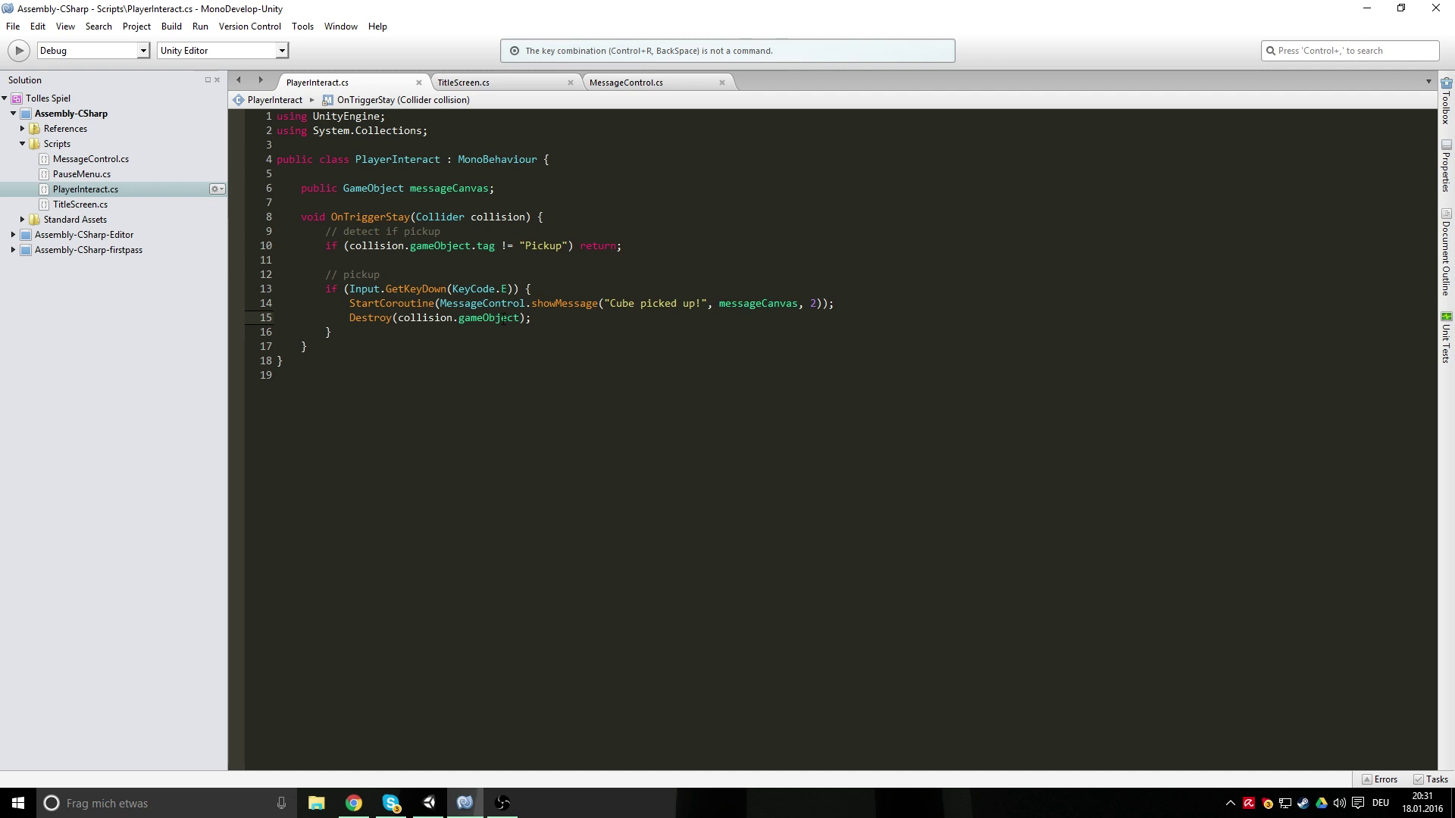
pyautogui.moveTo(482, 303); pyautogui.dragTo(528, 290)
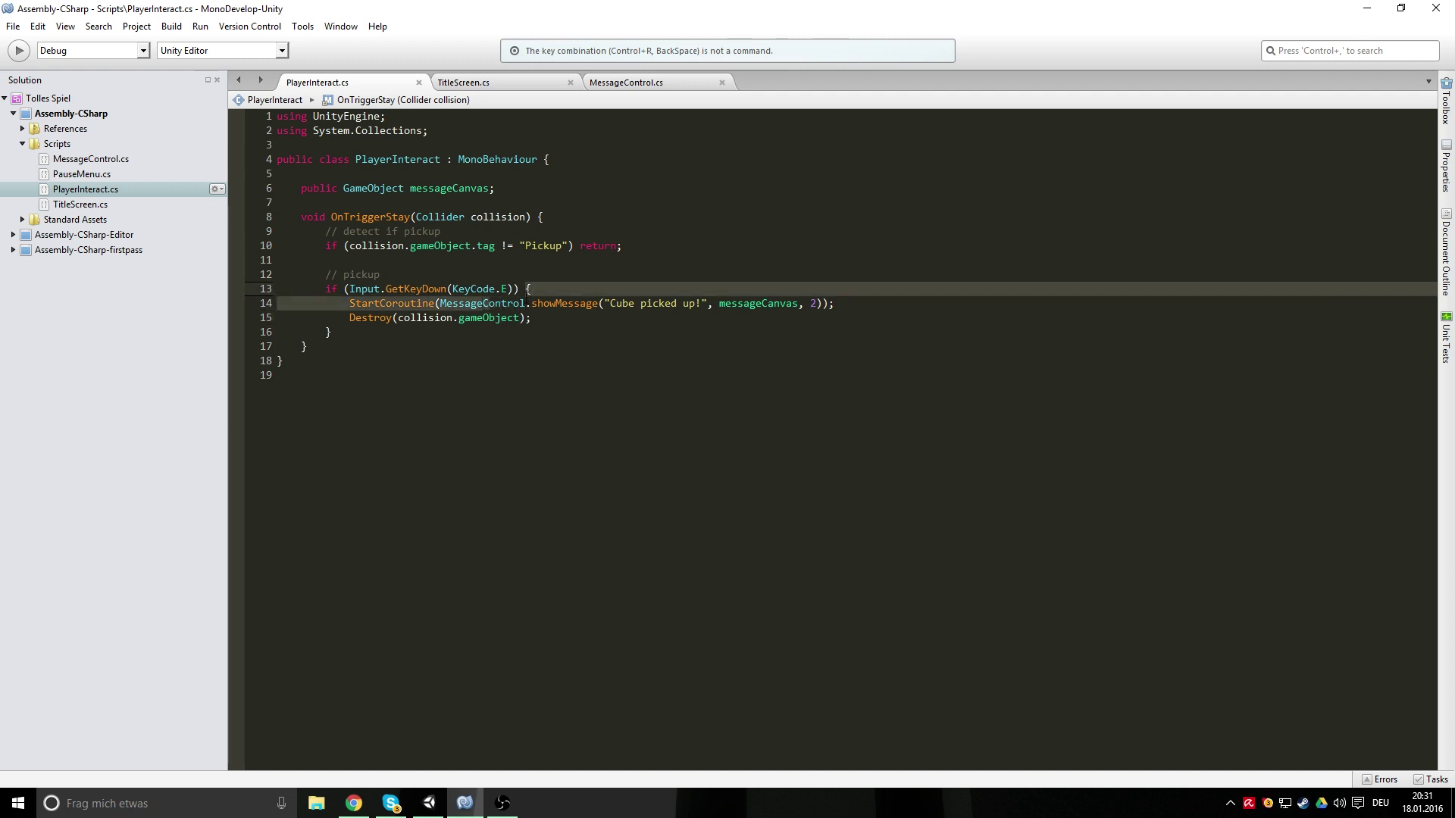
pyautogui.click(543, 319)
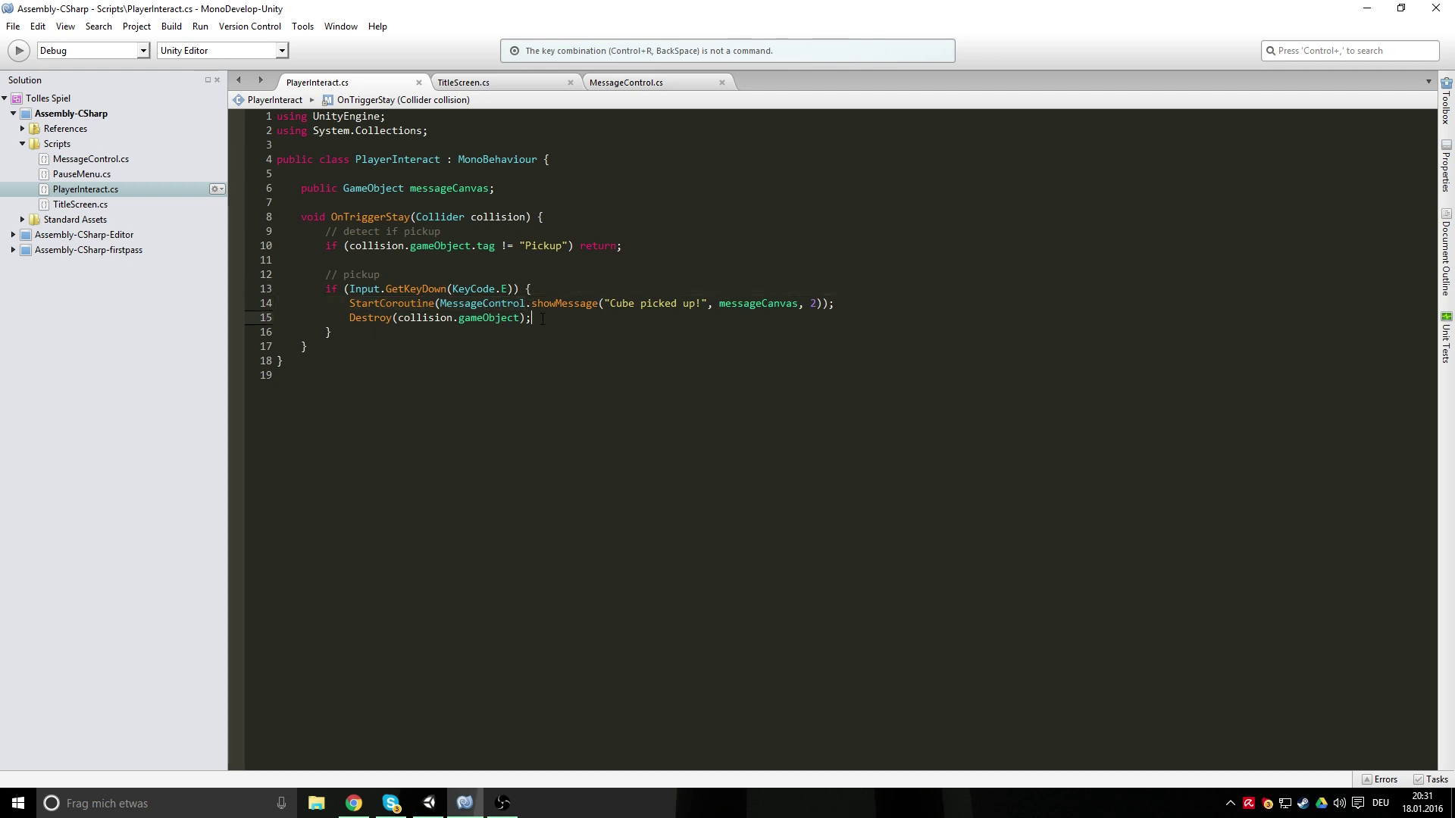
pyautogui.click(641, 90)
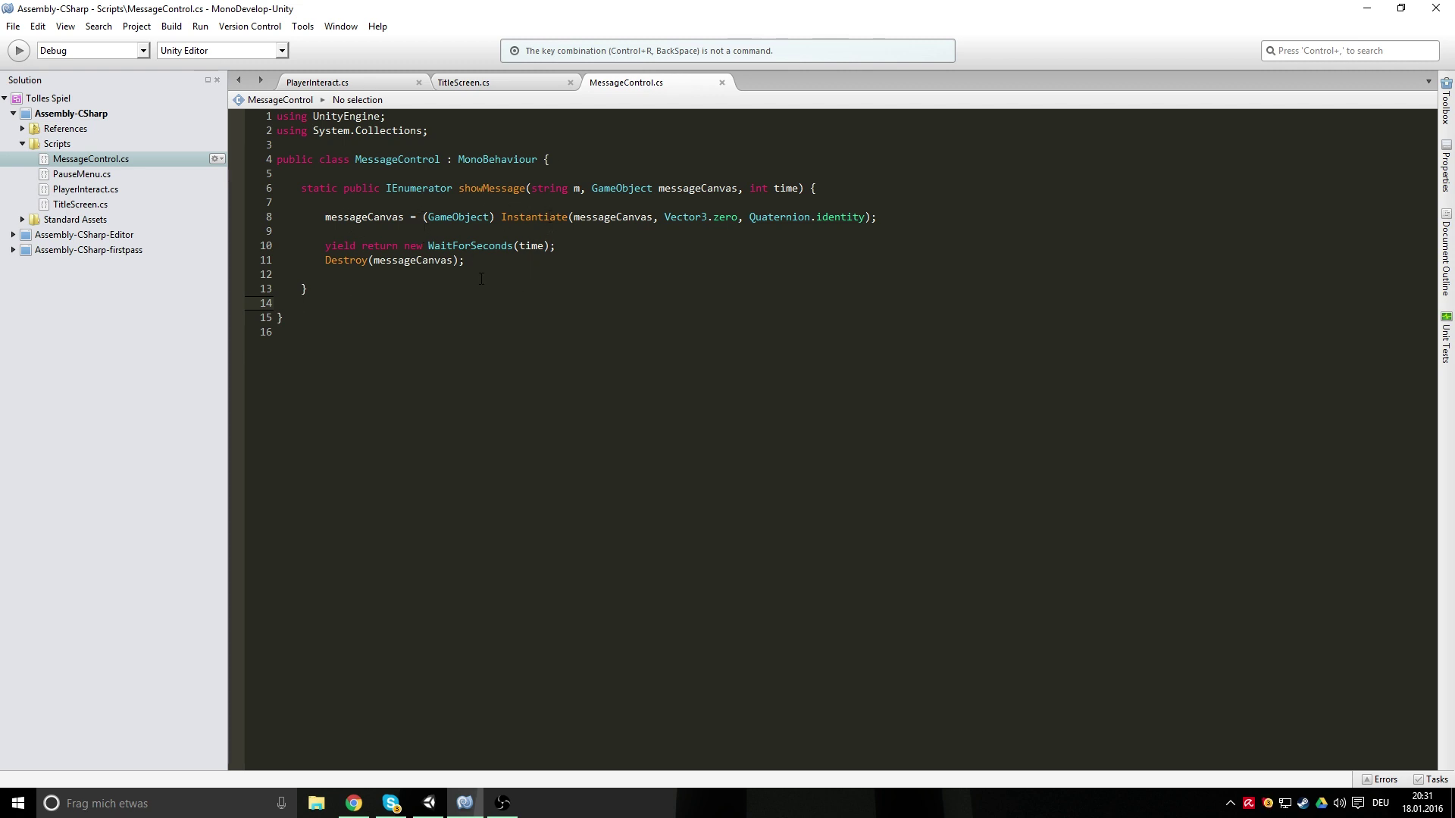
pyautogui.moveTo(471, 262)
pyautogui.mouseDown()
pyautogui.moveTo(327, 217)
pyautogui.moveTo(307, 288)
pyautogui.mouseUp()
pyautogui.click(306, 288)
pyautogui.click(348, 83)
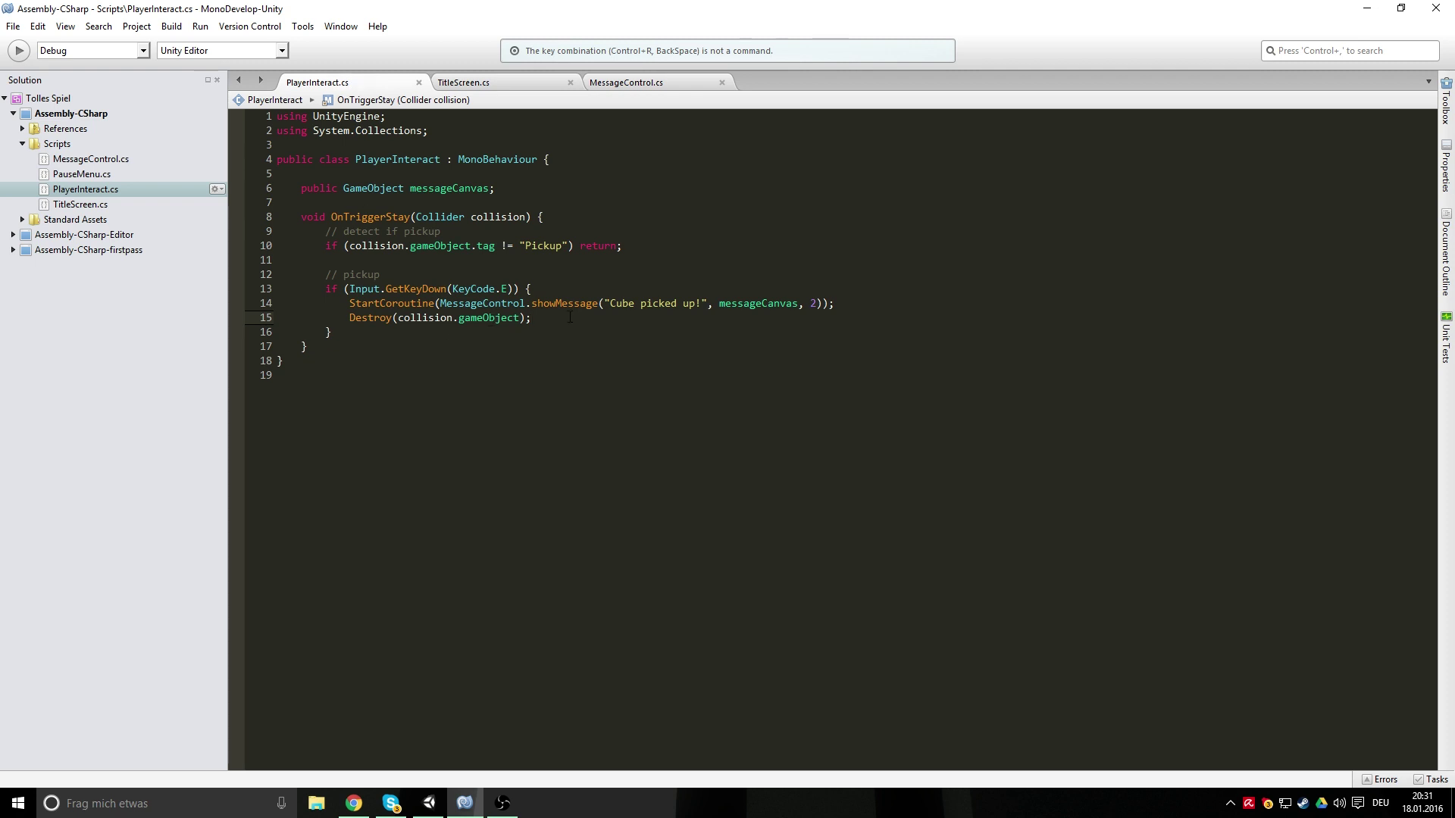
pyautogui.hotkey('alt', 'Tab')
# Play-test the cube pickup message and Escape pause menu, then stop and show the project assets
pyautogui.click(707, 44)
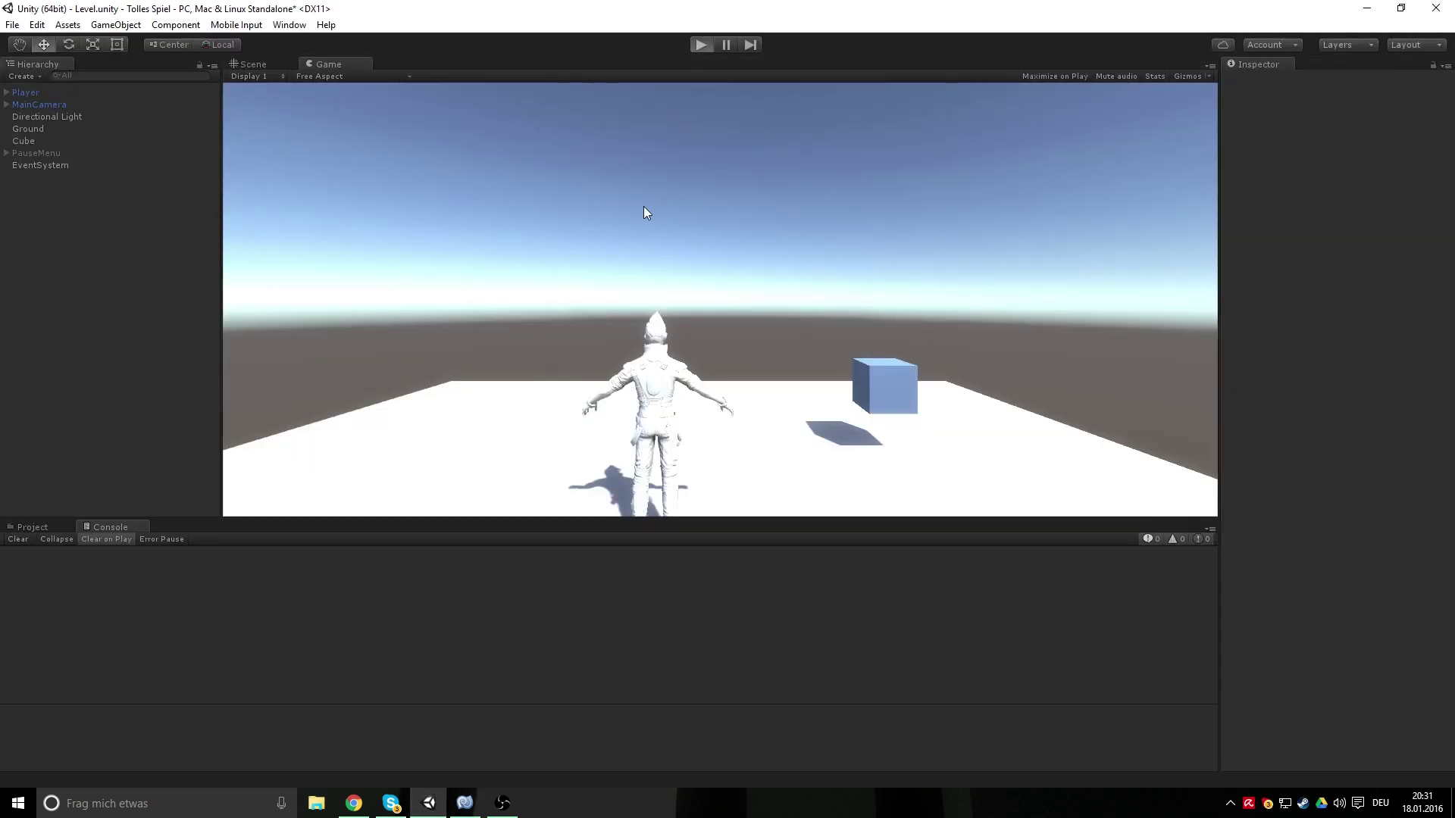
pyautogui.press('w')
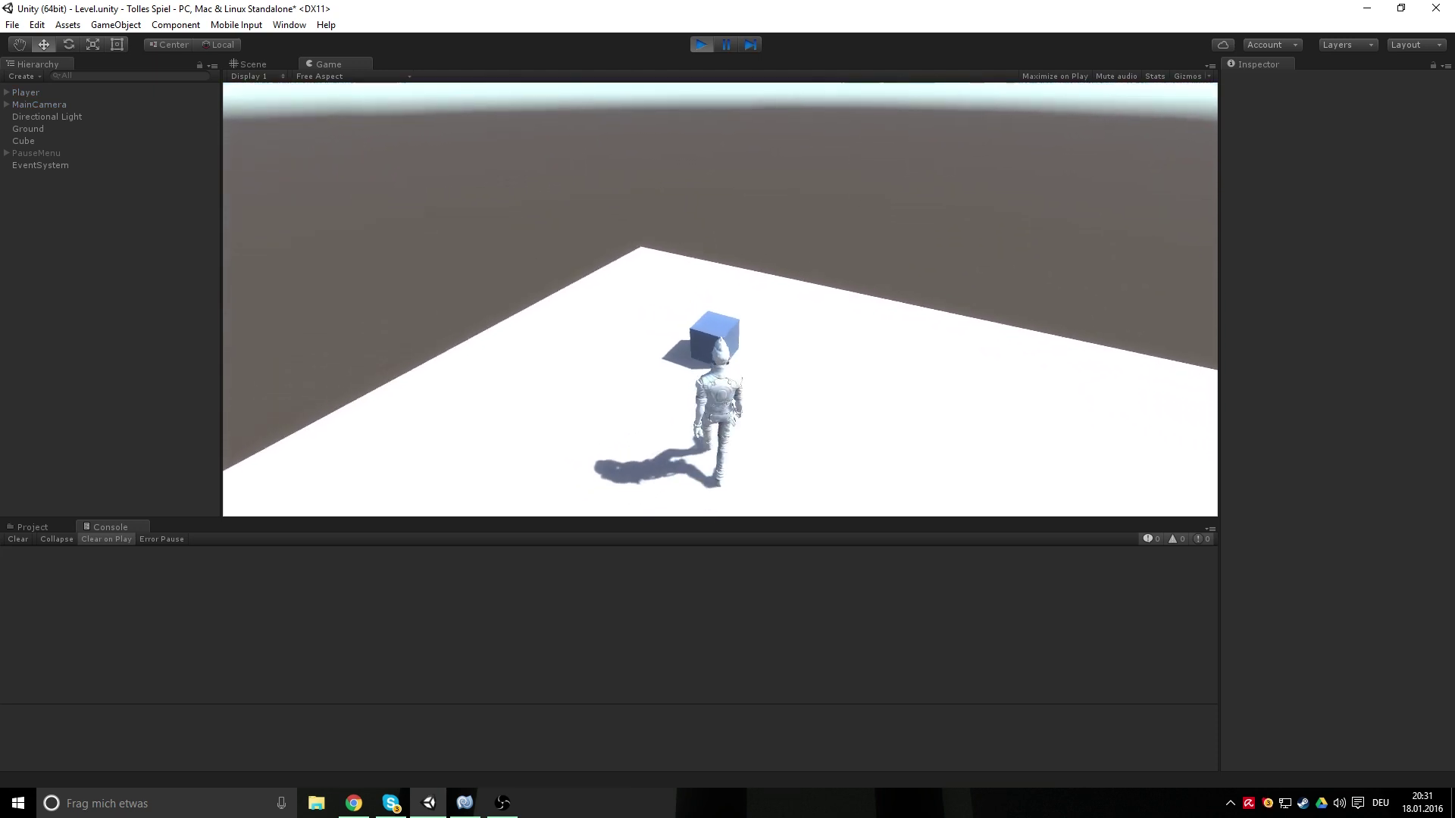
pyautogui.press('d')
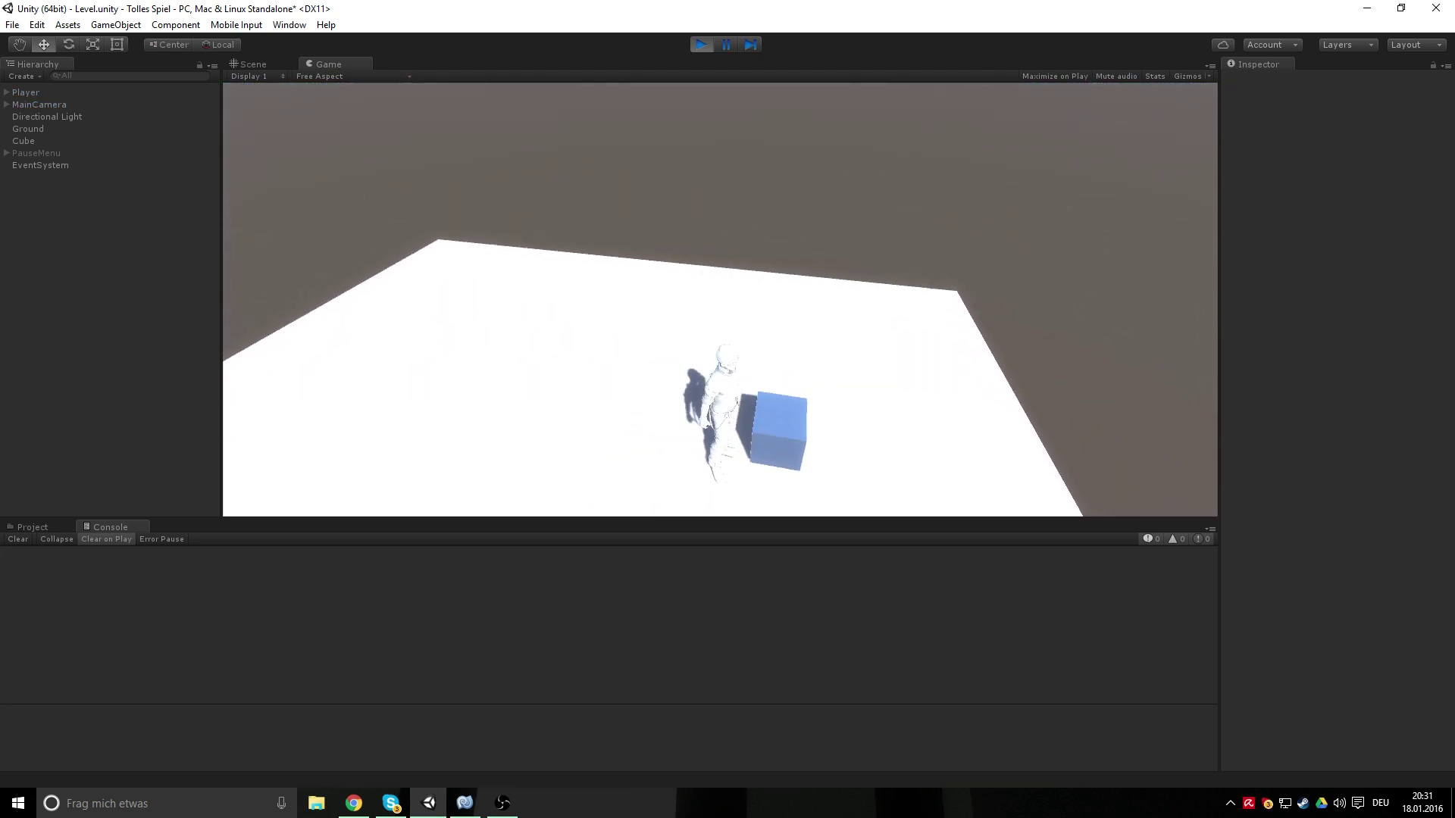
pyautogui.press('w')
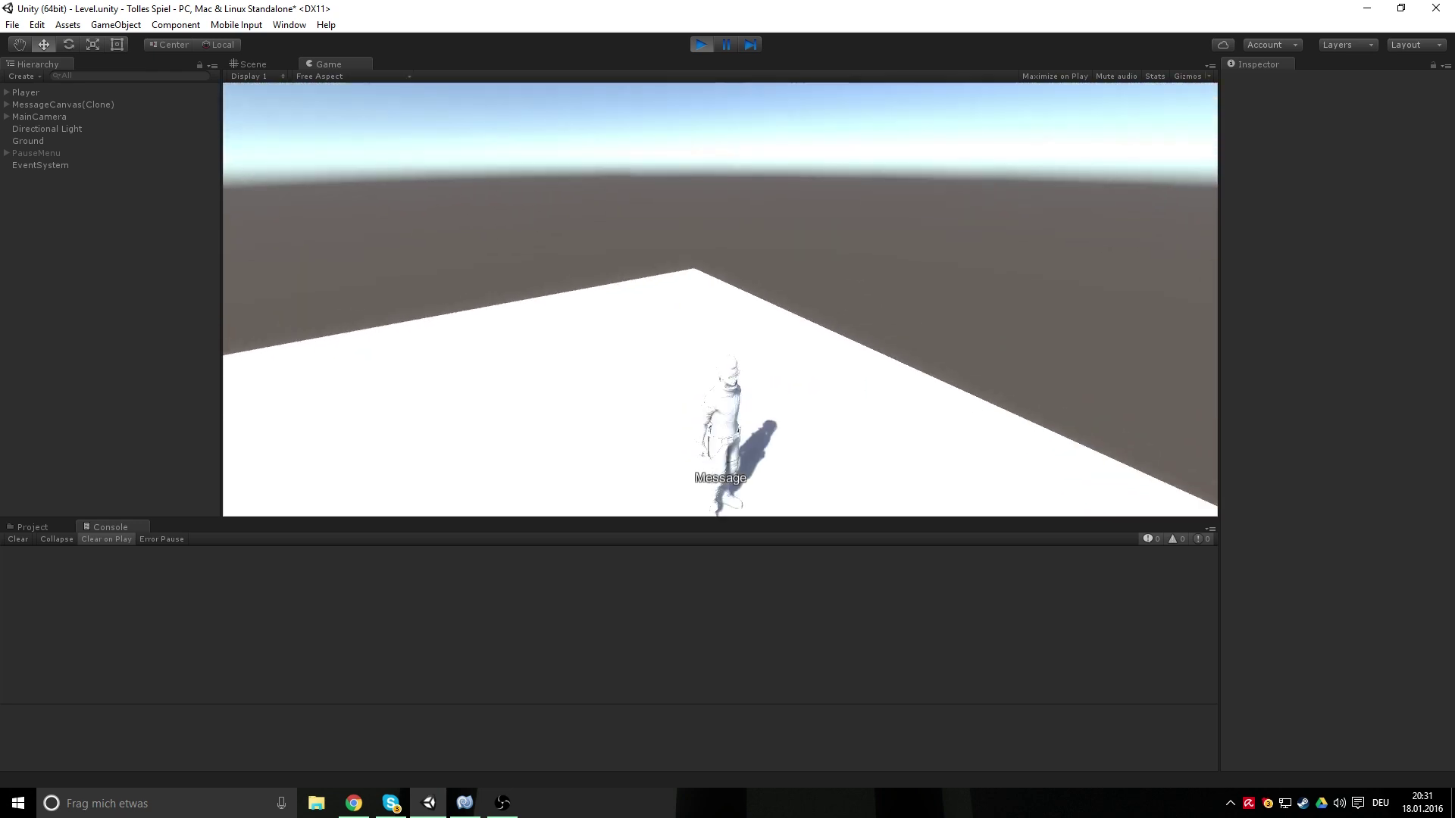
pyautogui.press('w')
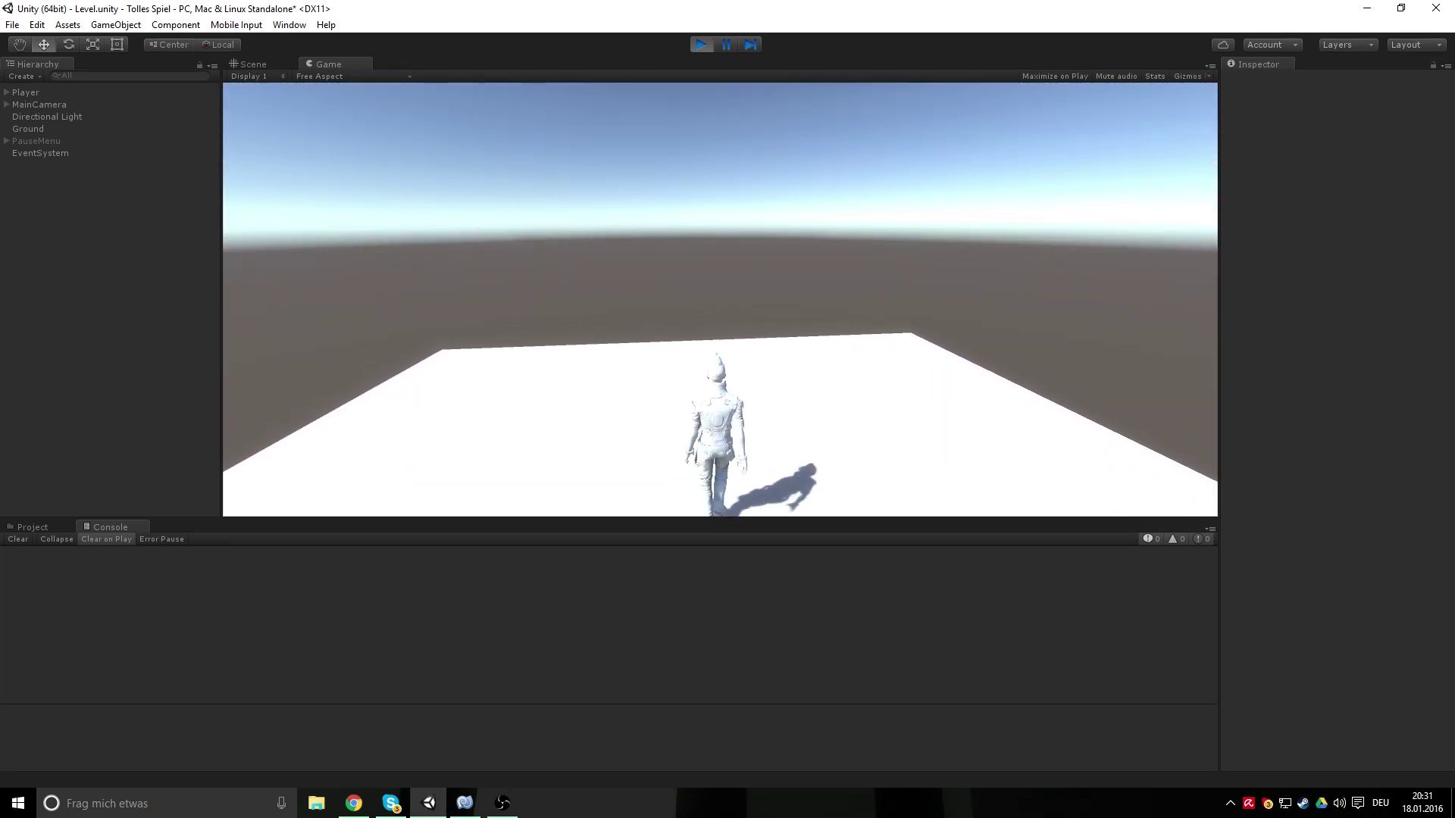
pyautogui.press('w')
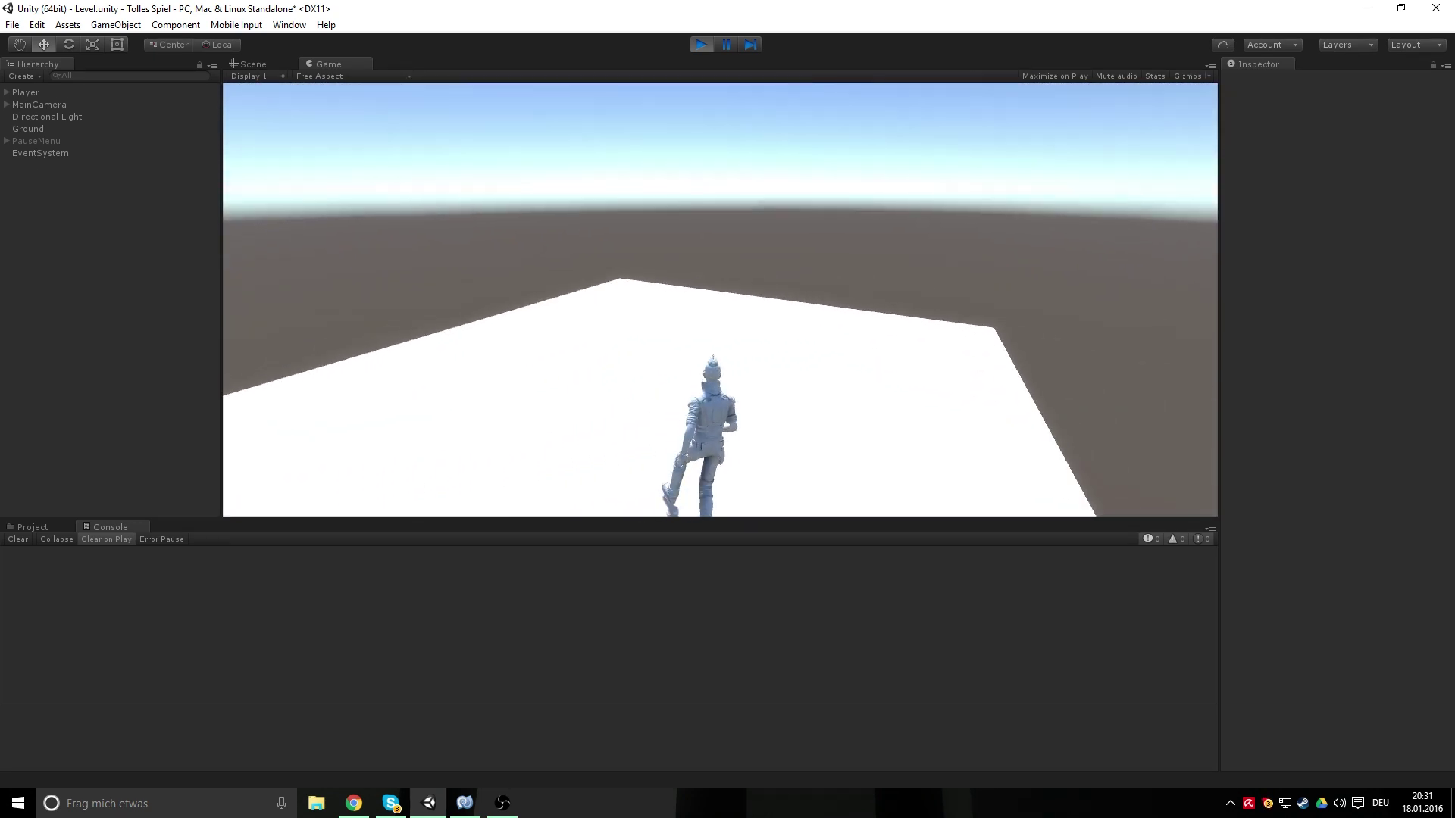
pyautogui.press('Escape')
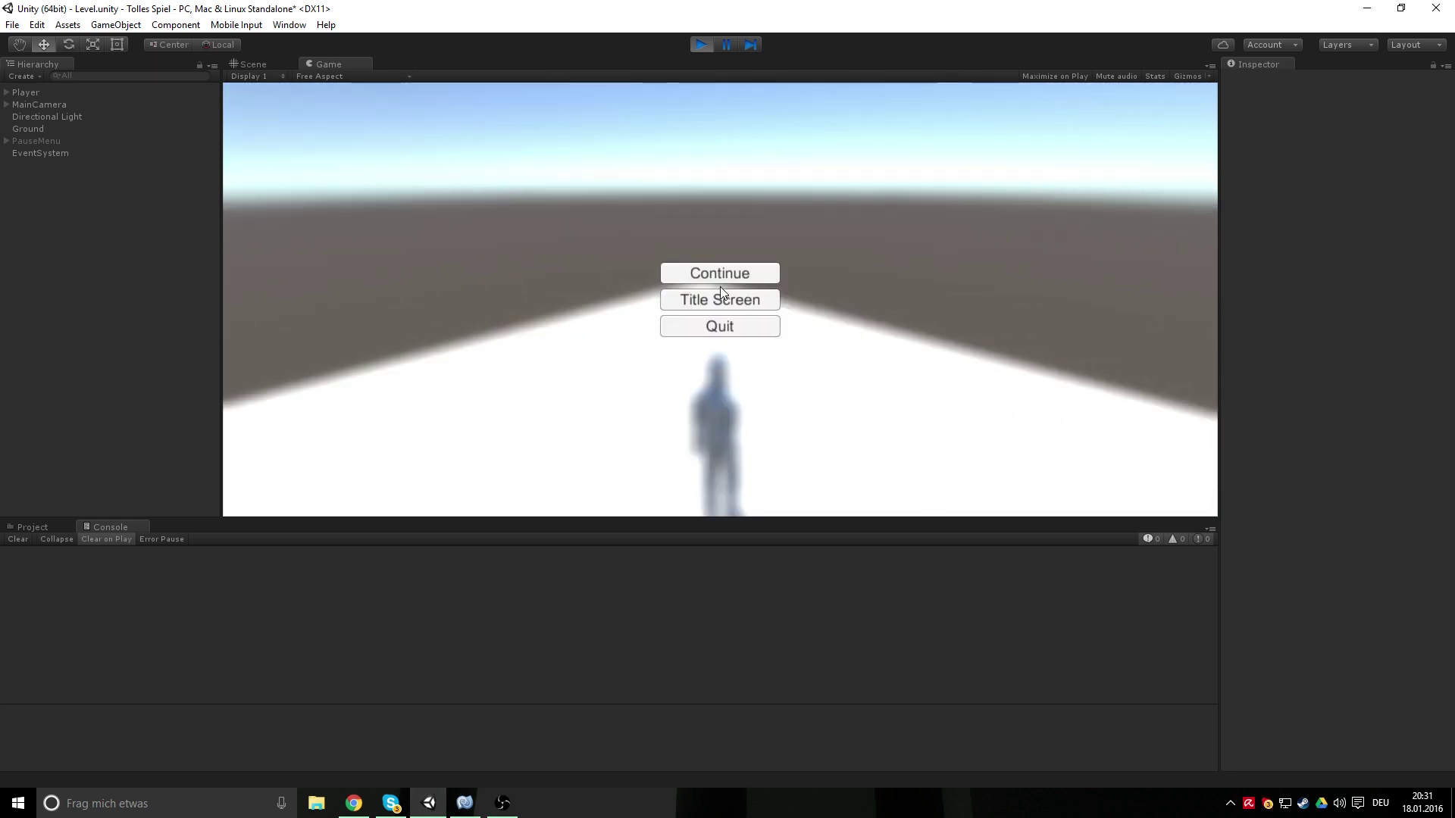
pyautogui.click(699, 47)
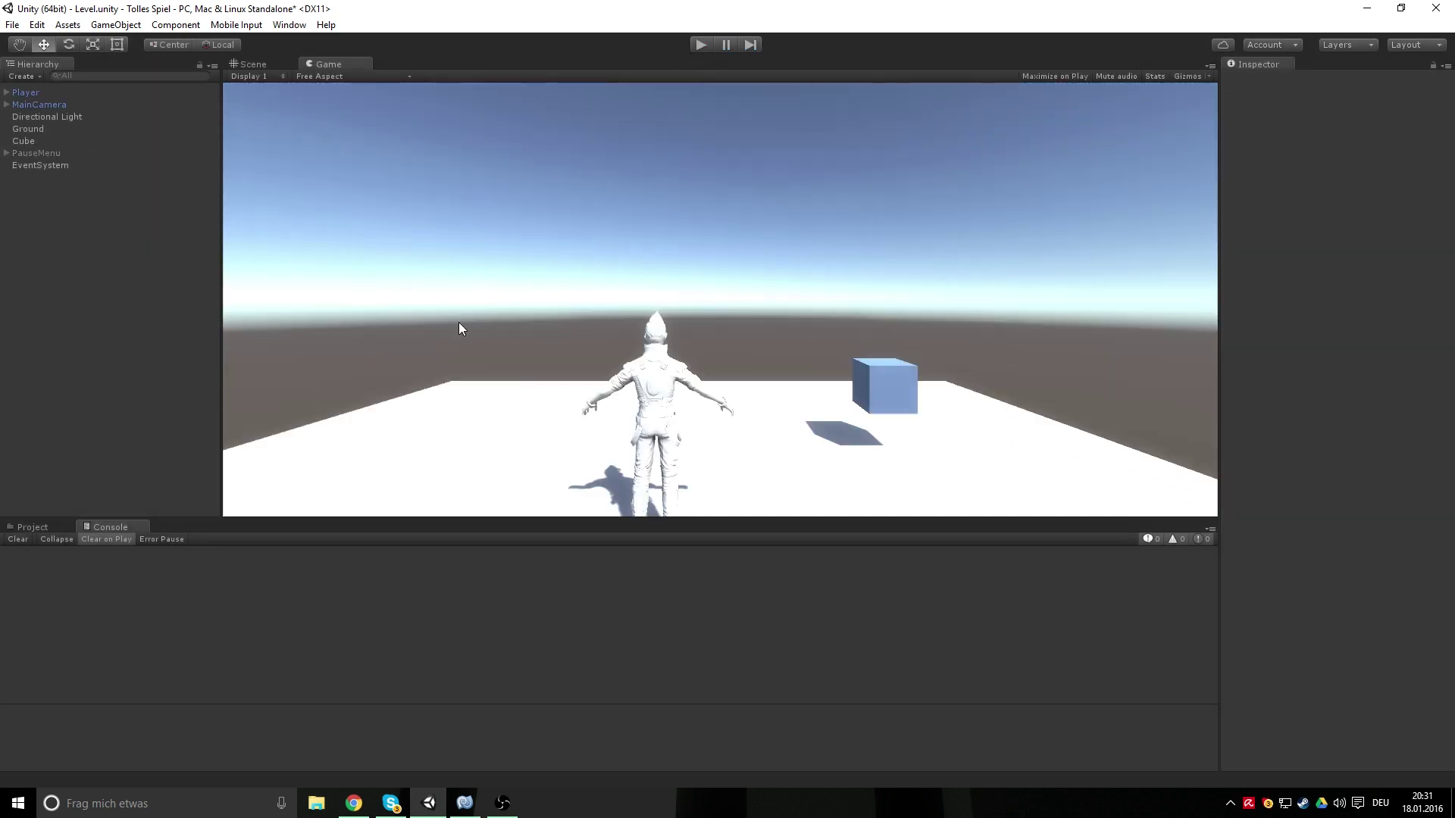
pyautogui.click(35, 525)
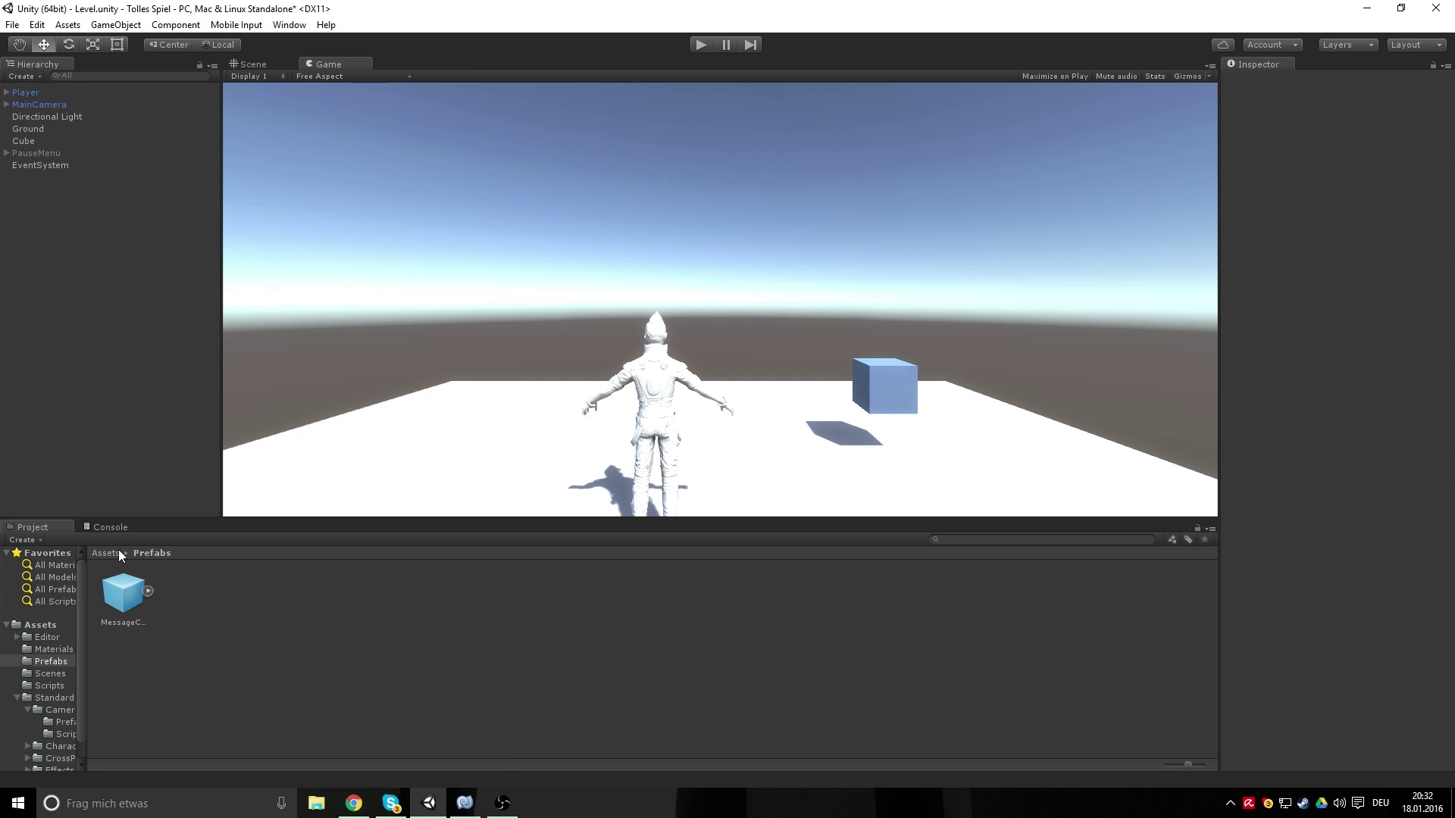
# Open Assets > Scripts to list the four C# scripts, then show MonoDevelop's Unit Tests panel
pyautogui.click(99, 557)
pyautogui.doubleClick(372, 610)
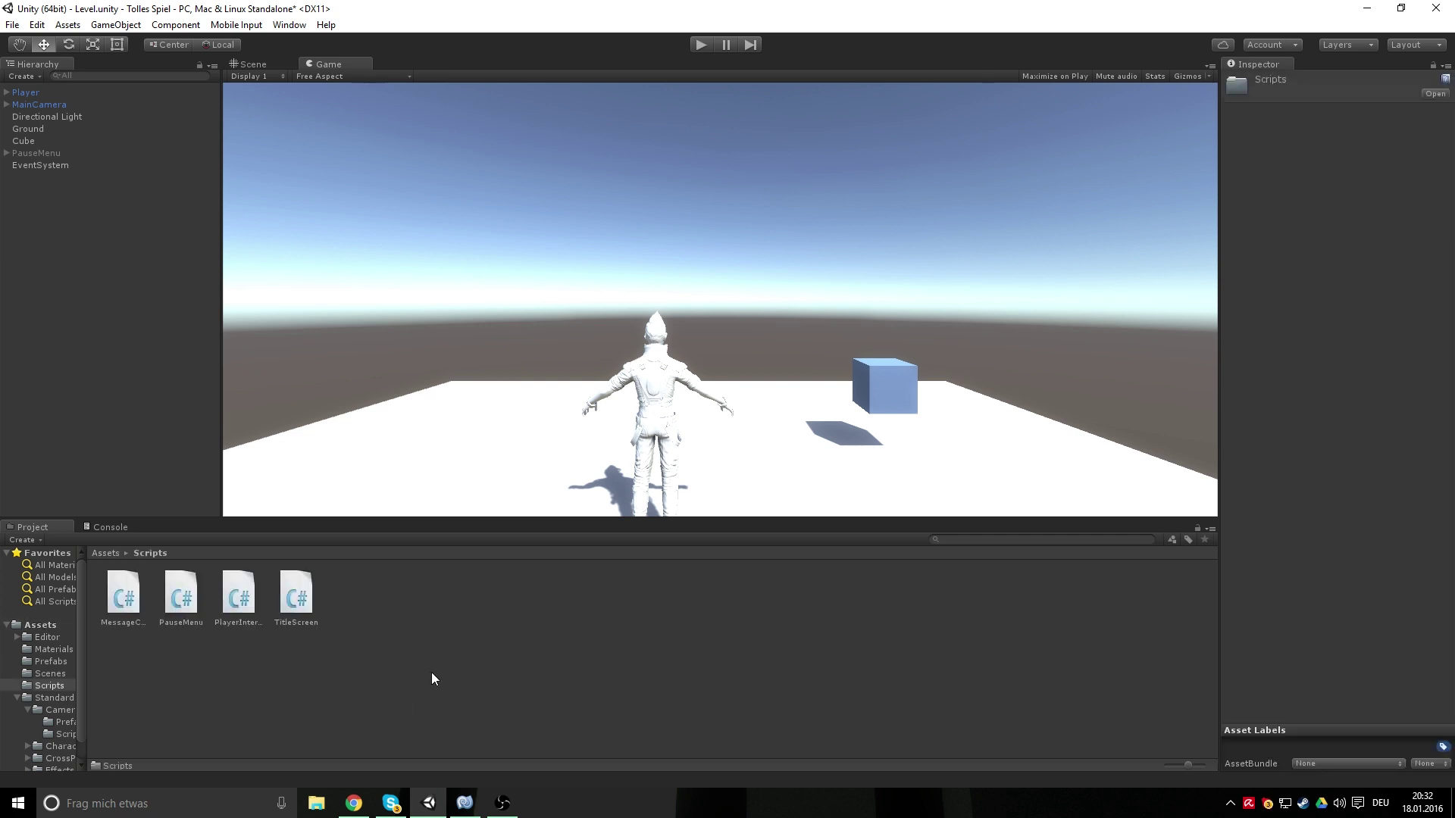
pyautogui.hotkey('alt', 'Tab')
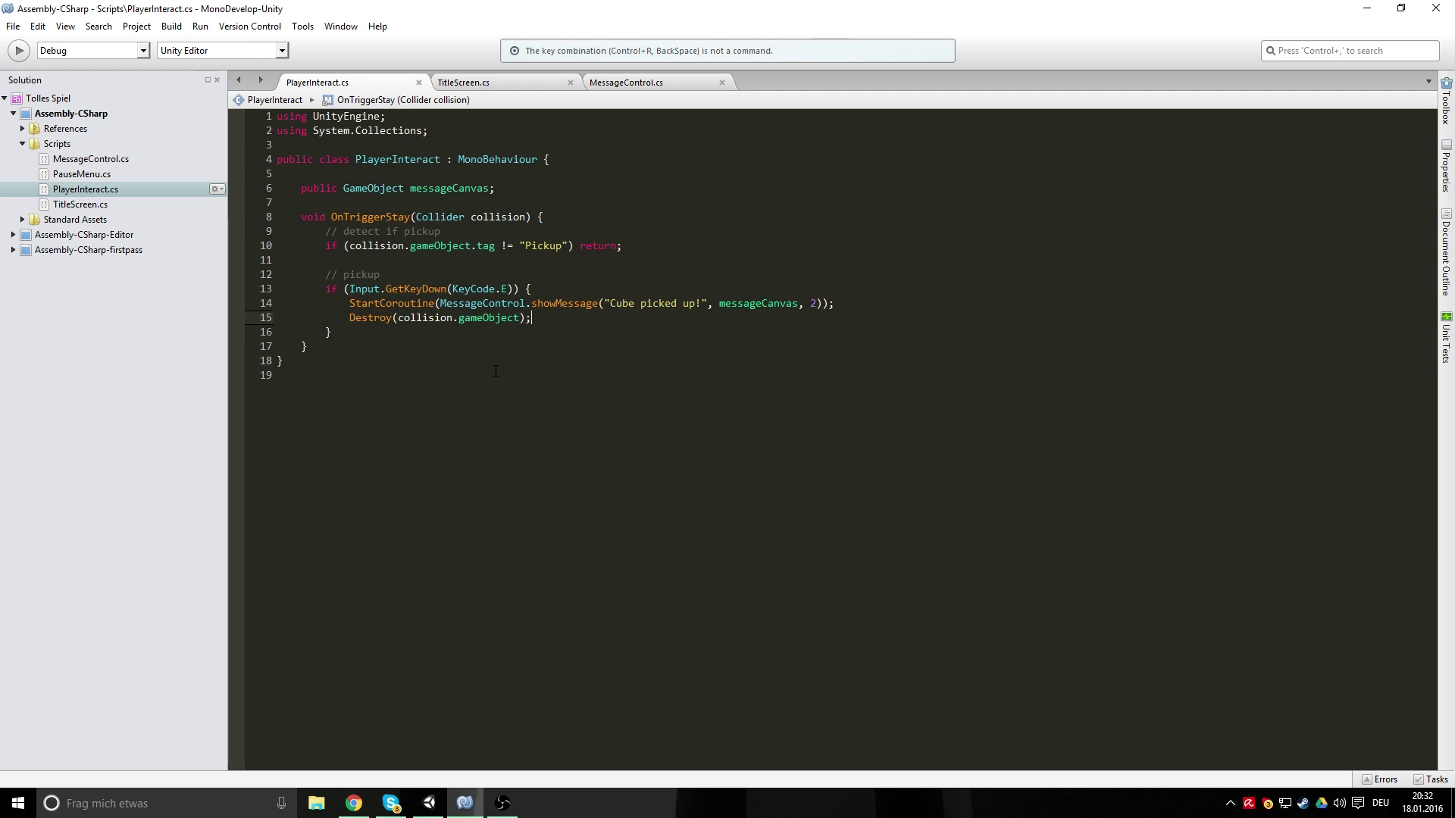
pyautogui.click(1446, 338)
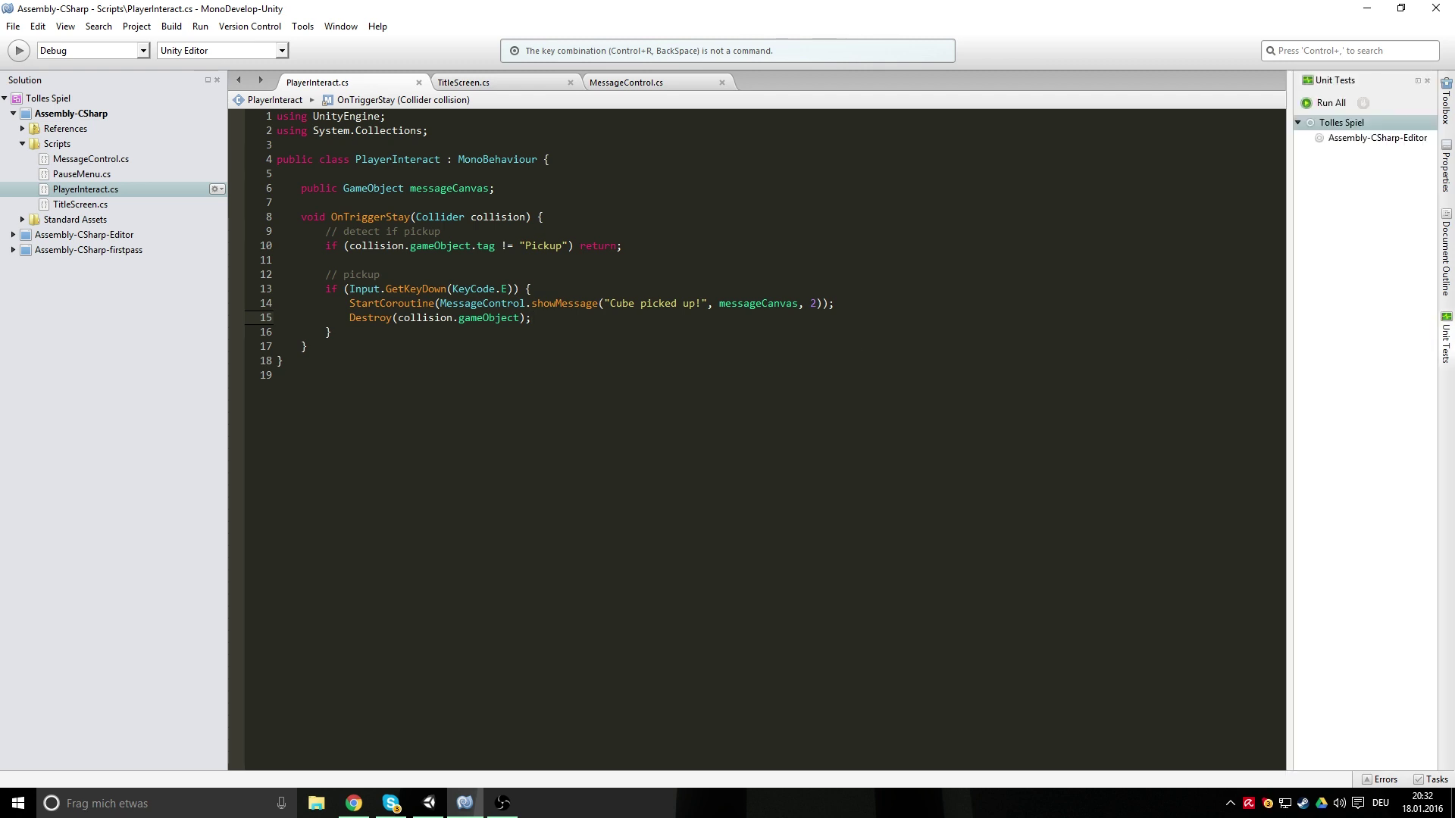